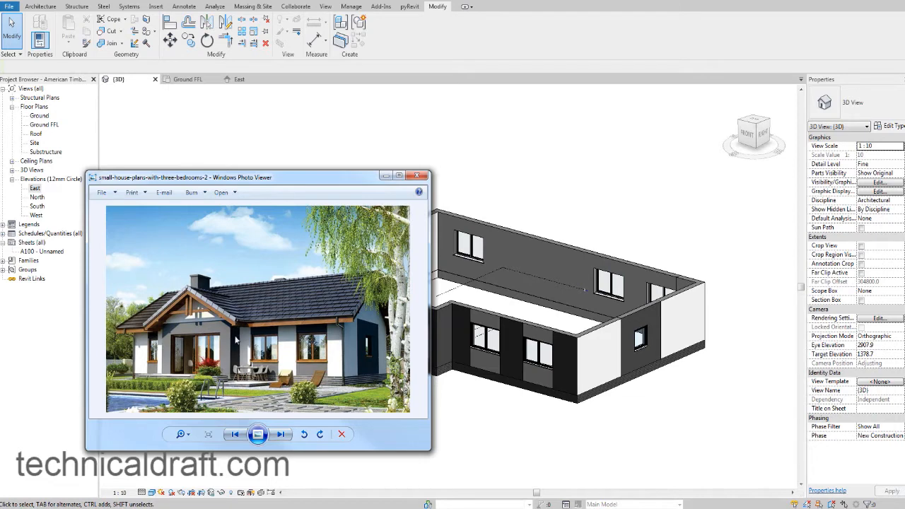
Examine the window frames in the reference house photo and the front doors and windows in the 3D model.
scroll(243, 363, "up", 4)
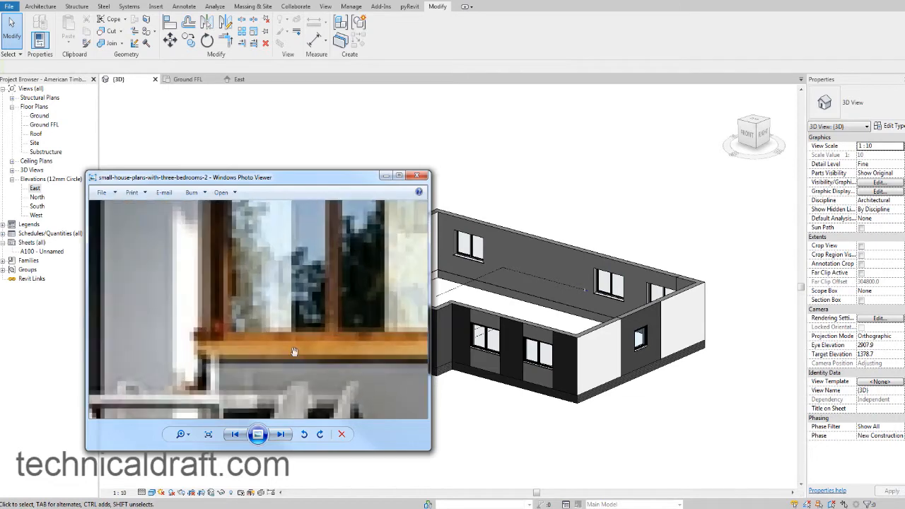
scroll(290, 345, "down", 5)
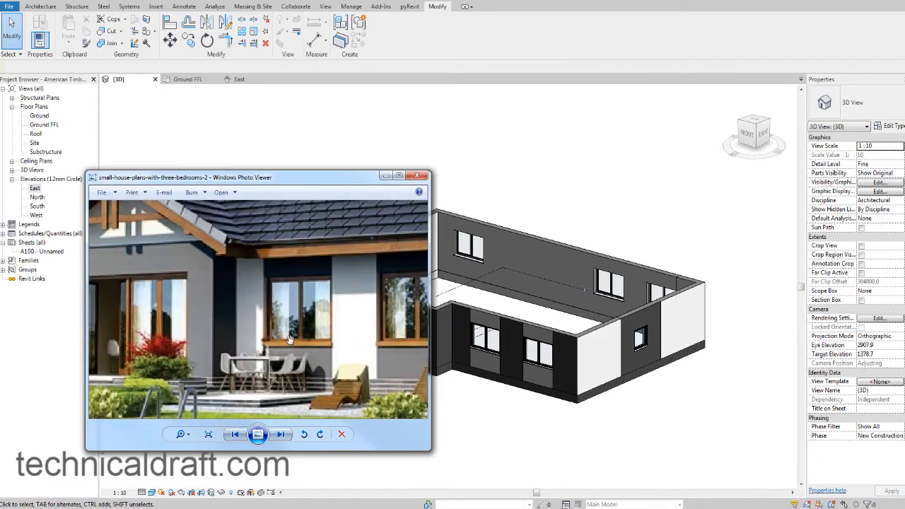
scroll(289, 340, "down", 3)
left_click(476, 395)
middle_click_drag(449, 392, 458, 399)
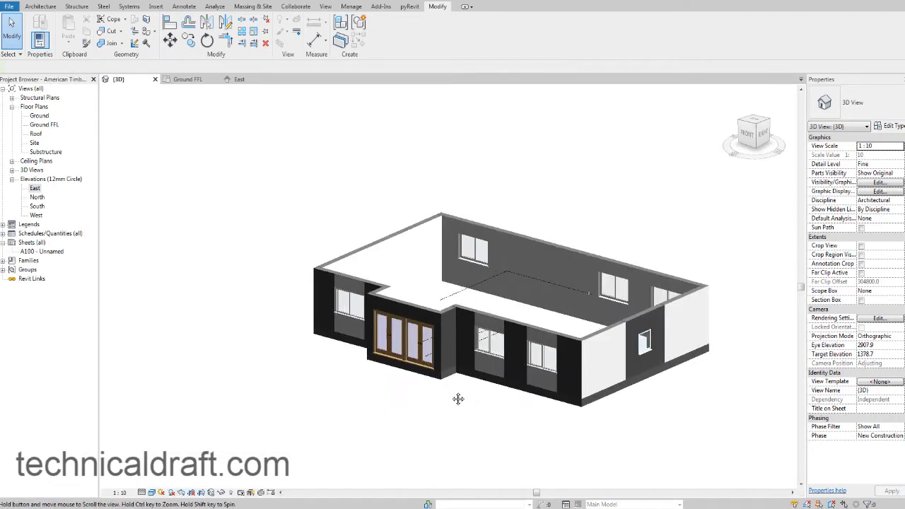
middle_click_drag(439, 364, 466, 340, "shift")
scroll(463, 332, "up", 5)
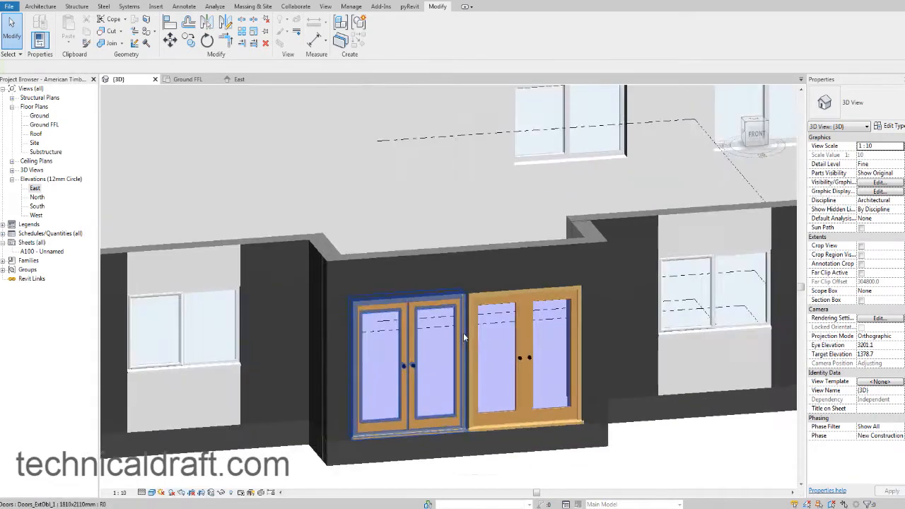
scroll(463, 337, "down", 2)
scroll(427, 311, "up", 3)
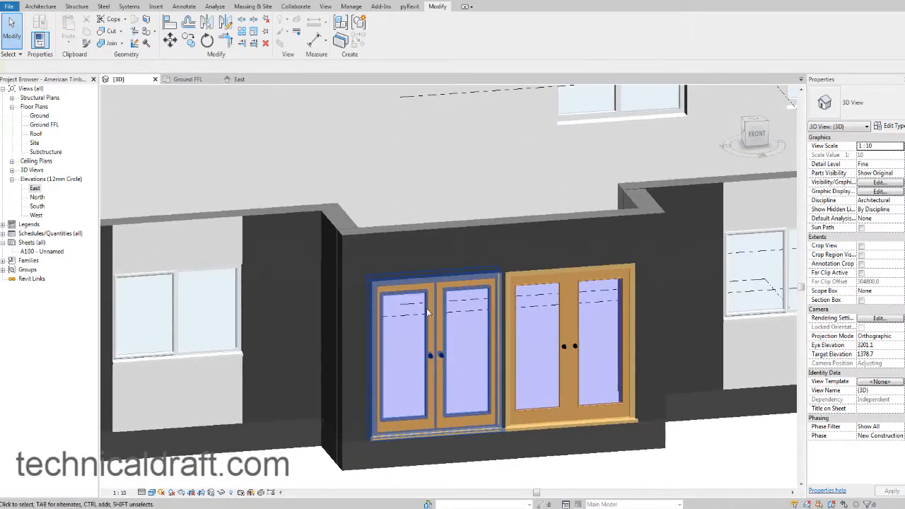
Duplicate the type of the front window beside the entrance projection as "1810x1210mm Wood" and apply it to that window.
left_click(221, 275)
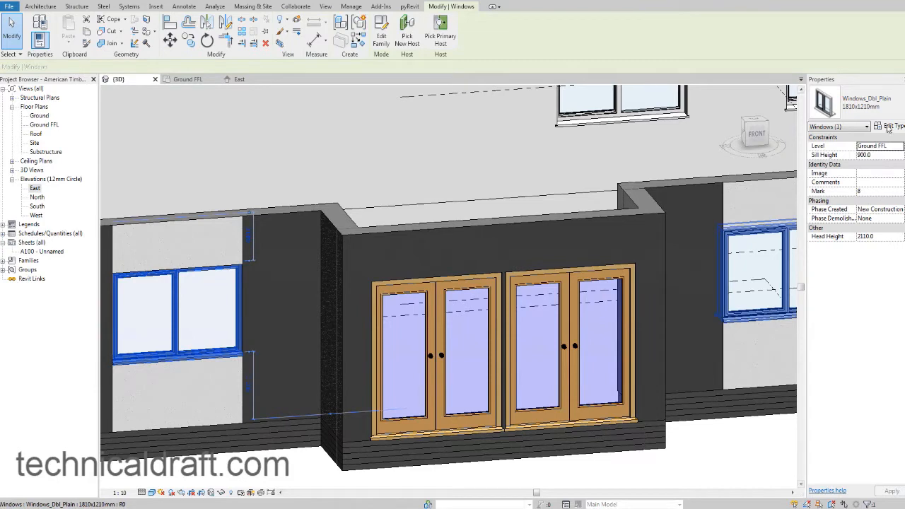
left_click(888, 126)
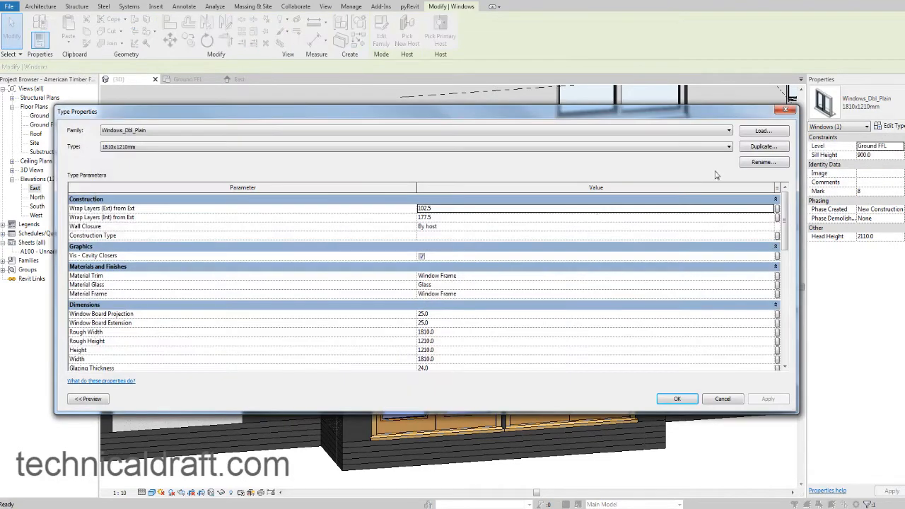
left_click(753, 149)
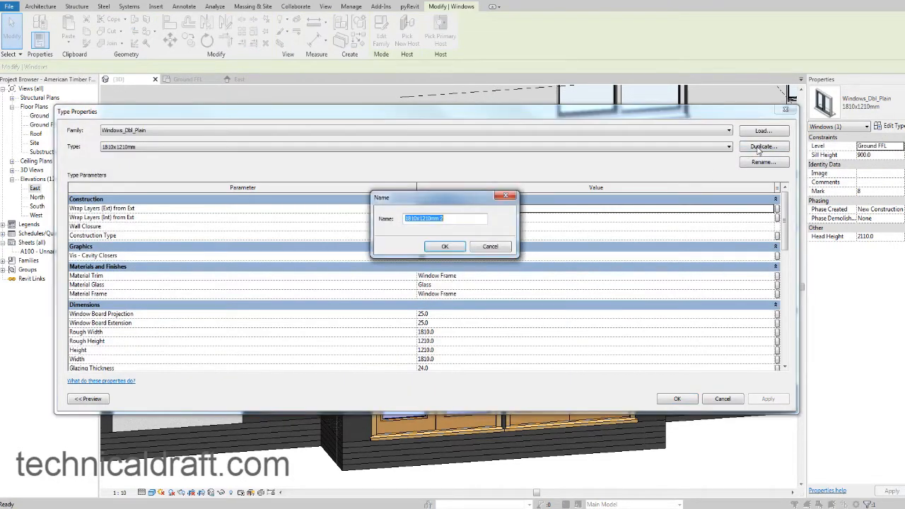
key("Right")
left_click(444, 246)
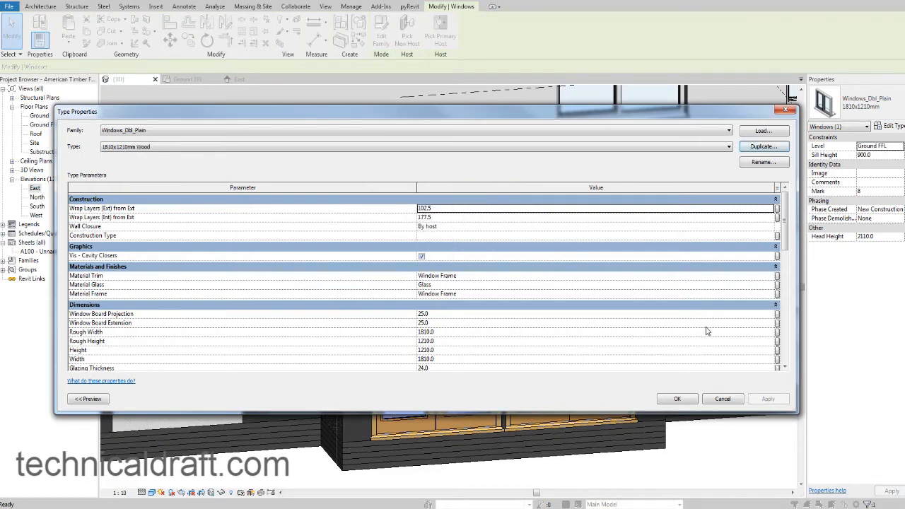
left_click(673, 399)
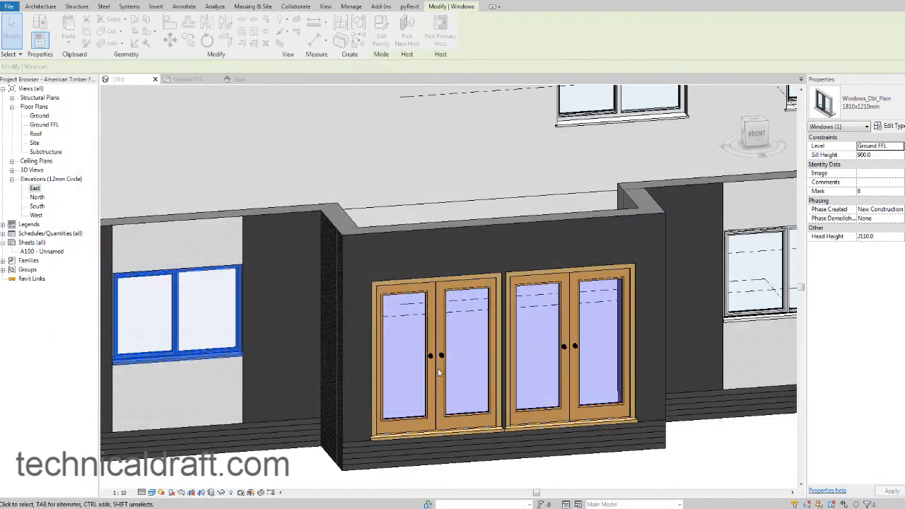
right_click(170, 313)
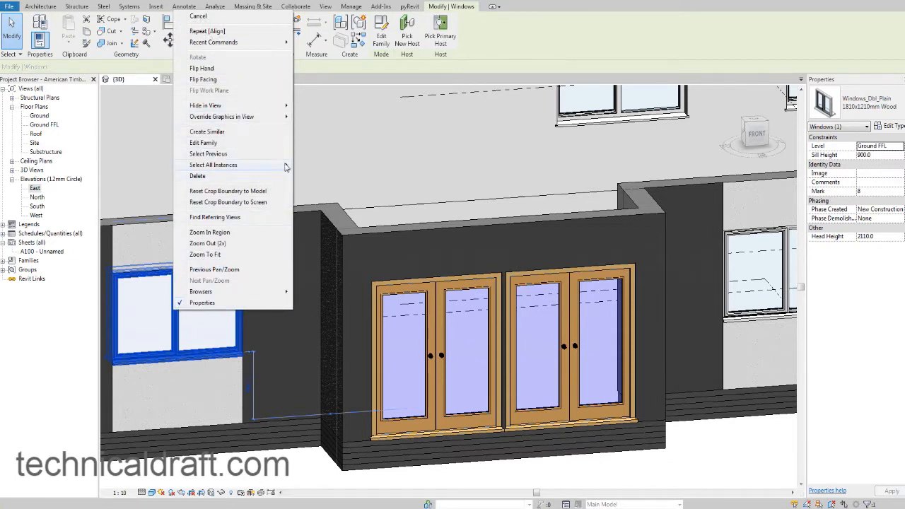
mouse_move(286, 167)
left_click(323, 167)
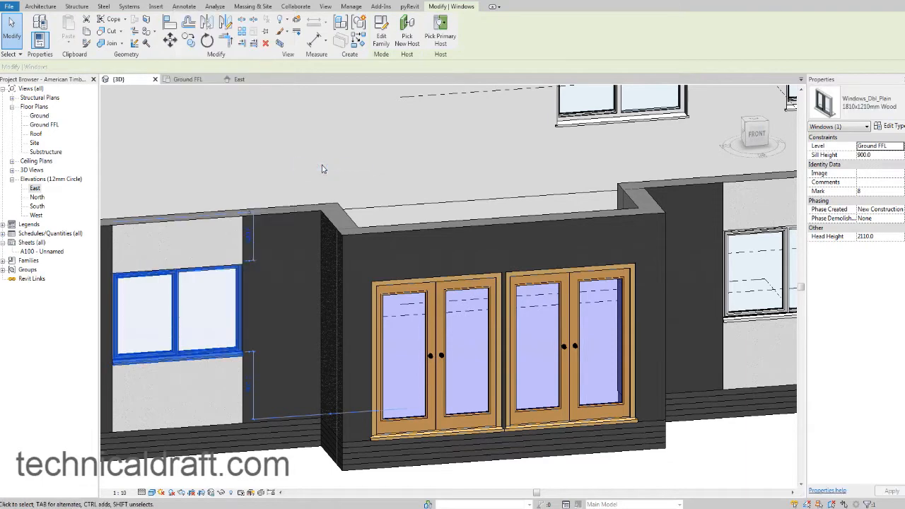
Select all visible windows of the 1810x1210mm type and change them to the 1810x1210mm Wood type.
scroll(346, 187, "down", 5)
middle_click_drag(359, 193, 509, 272, "shift")
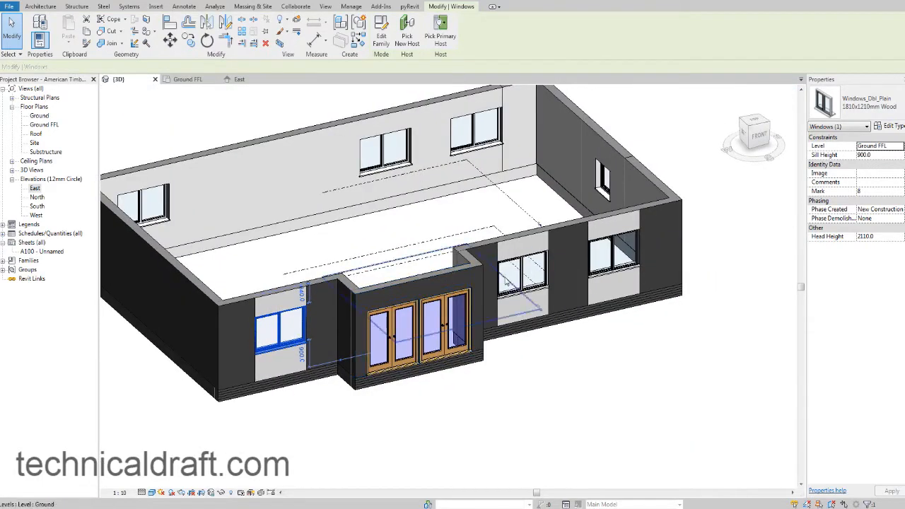
left_click(517, 274)
right_click(521, 274)
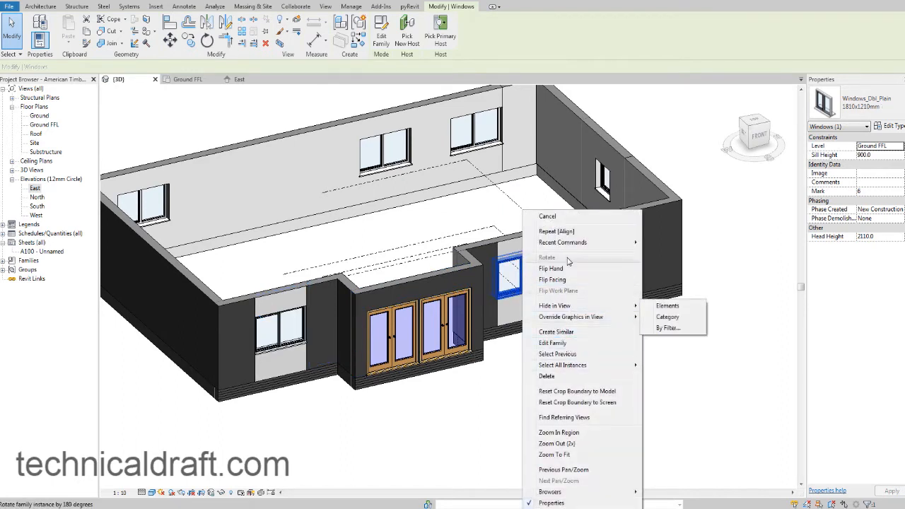
mouse_move(585, 368)
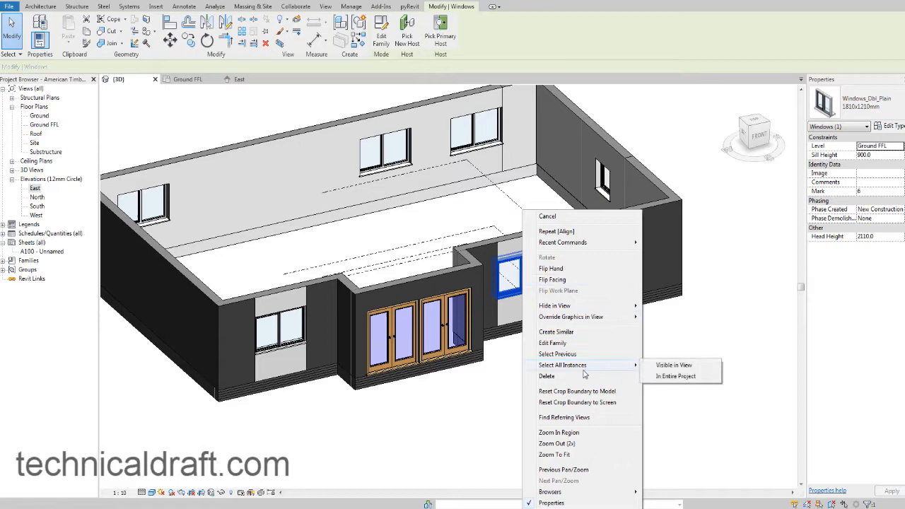
left_click(670, 367)
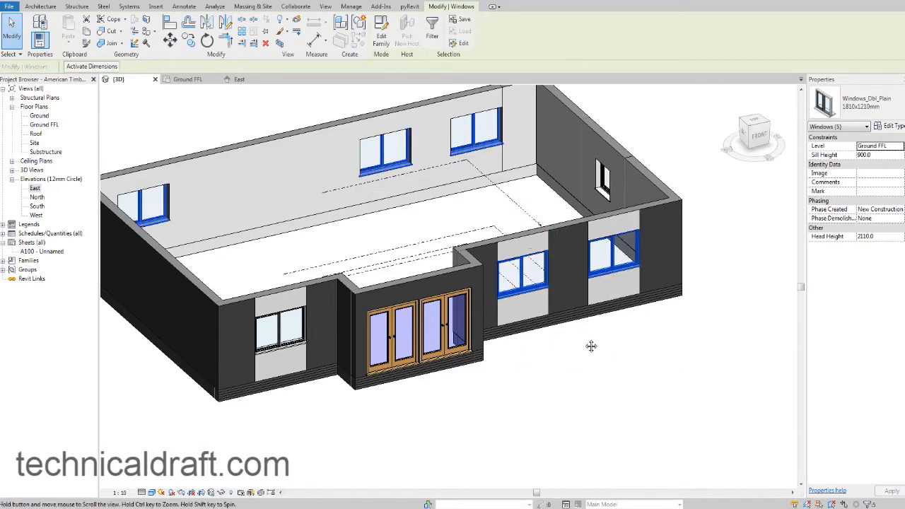
left_click(845, 99)
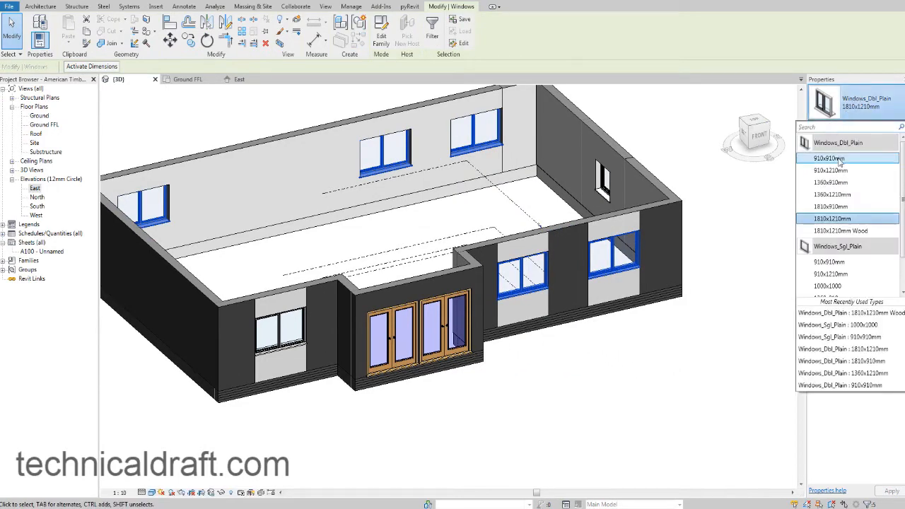
left_click(848, 230)
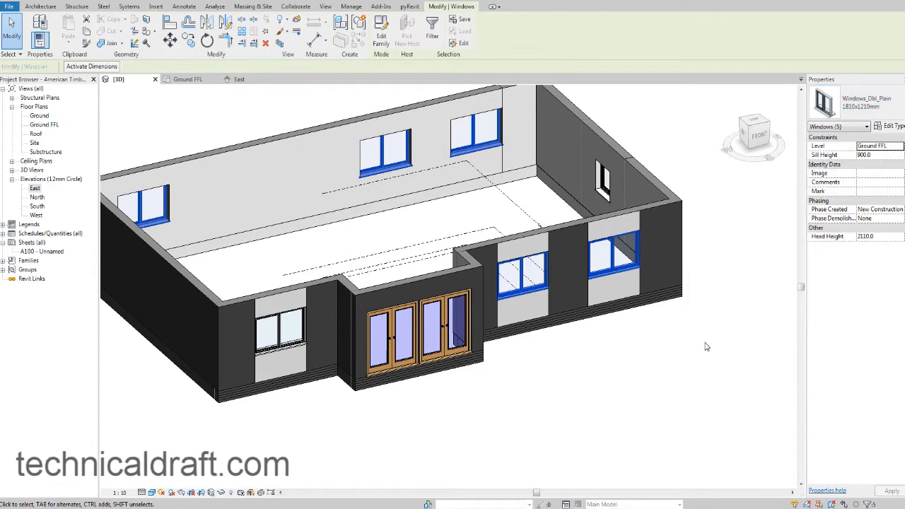
left_click(651, 349)
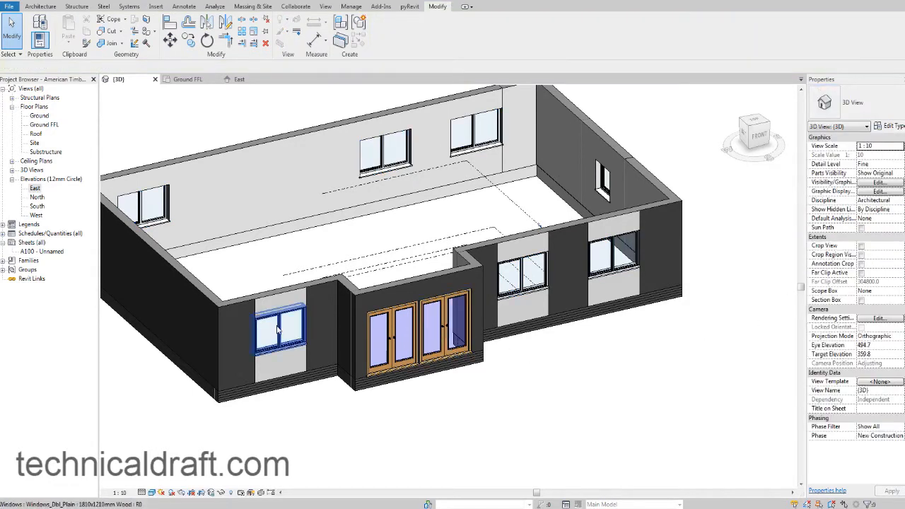
Inspect the type properties of the front 1810x1210mm Wood window and the front double door for their assigned materials.
left_click(296, 325)
left_click(892, 126)
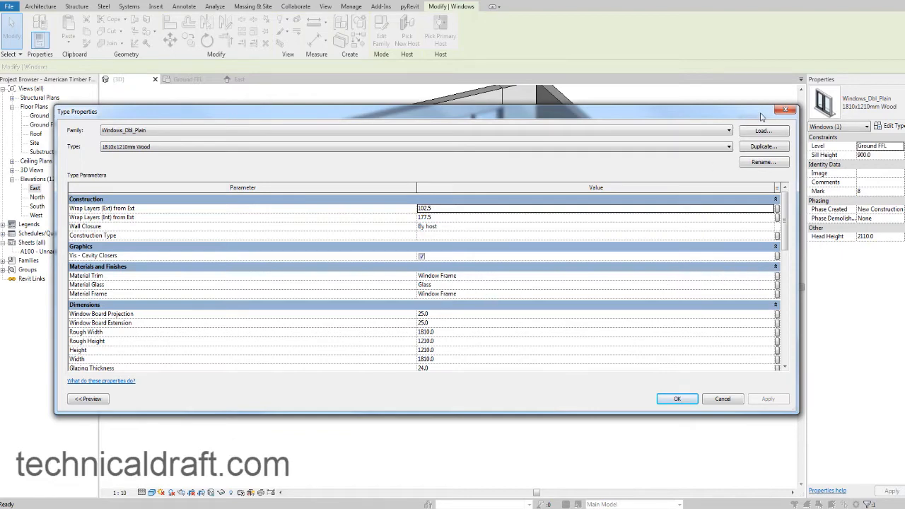
left_click(784, 110)
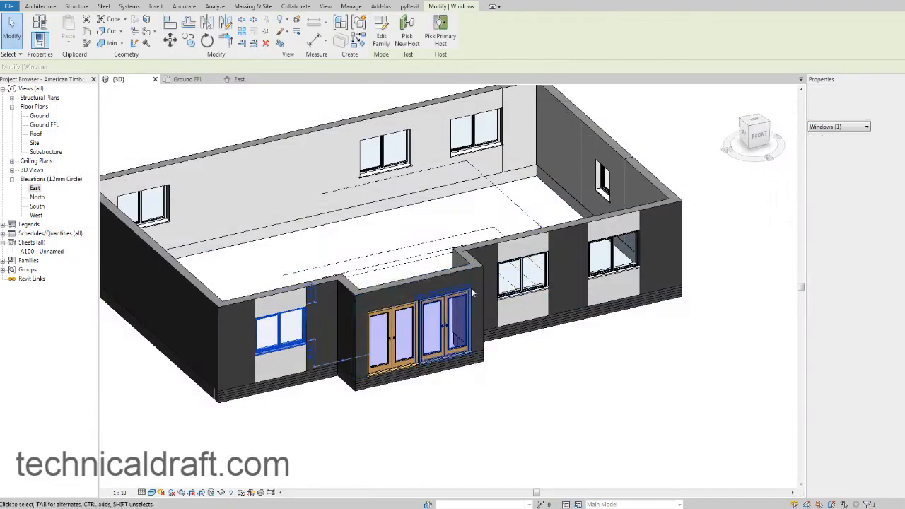
key("Escape")
left_click(389, 335)
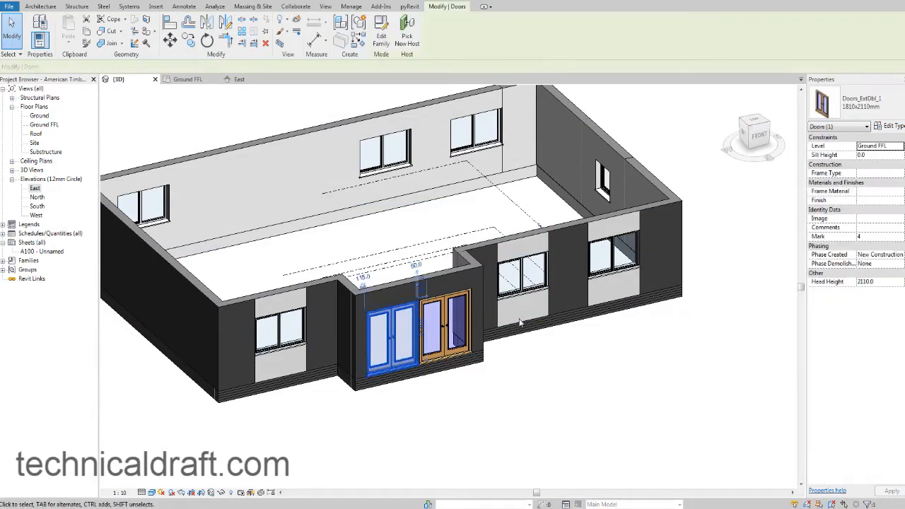
left_click(889, 130)
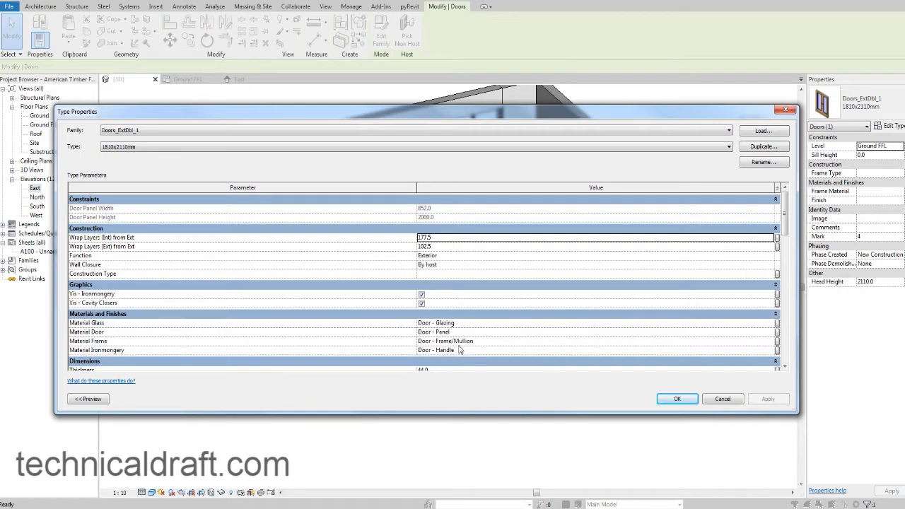
left_click(785, 109)
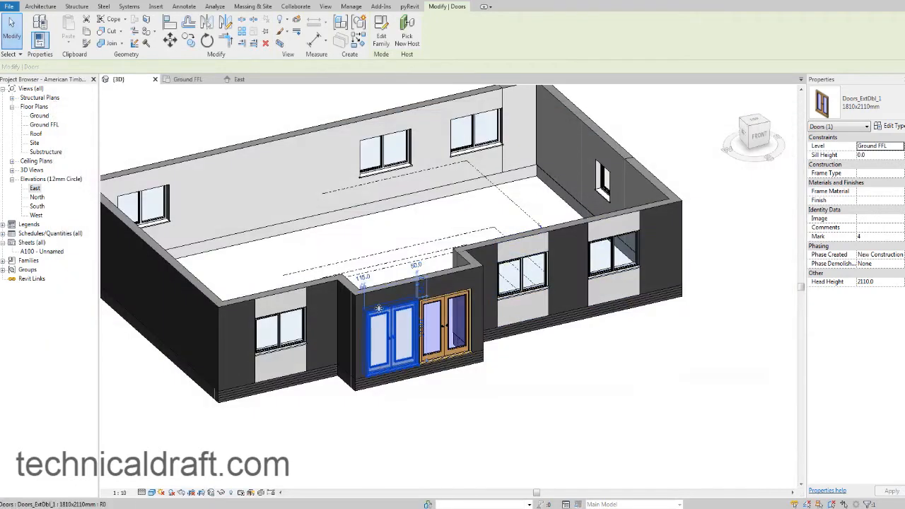
Assign the Wood material to the Material Trim of the 1810x1210mm Wood window type.
left_click(280, 333)
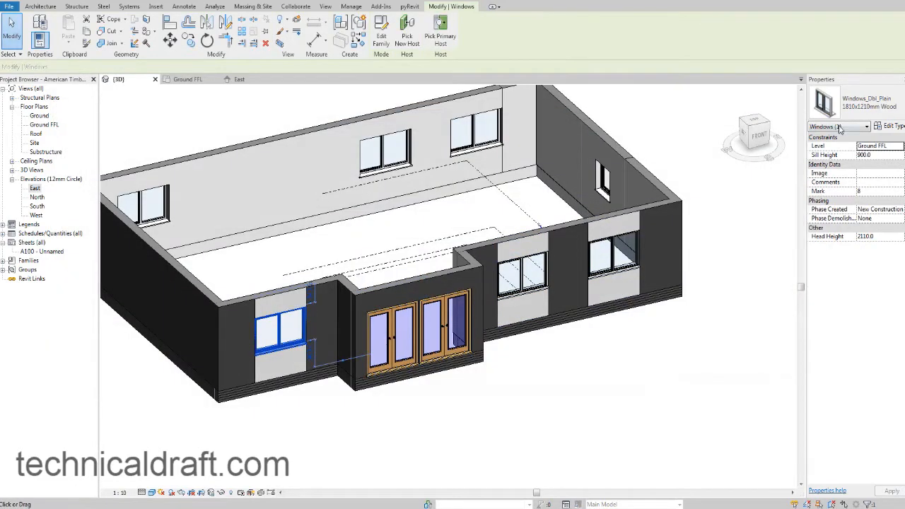
left_click(895, 127)
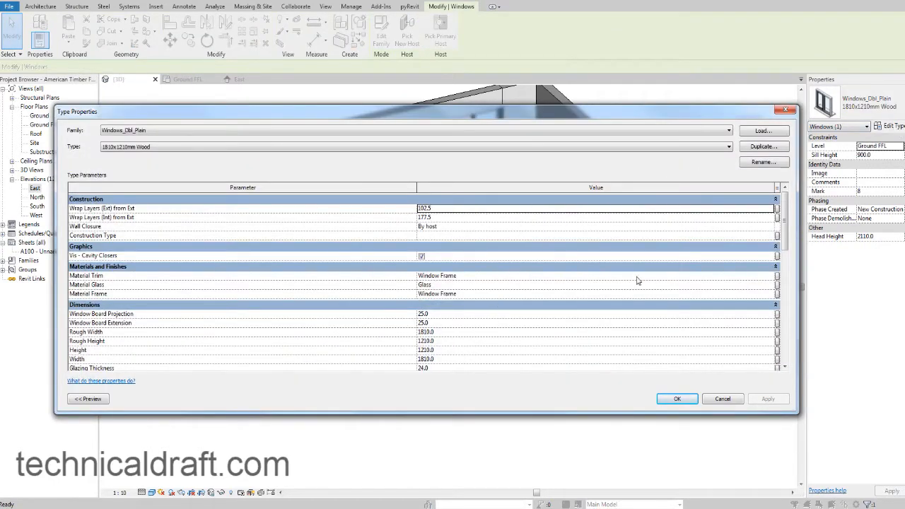
left_click(776, 275)
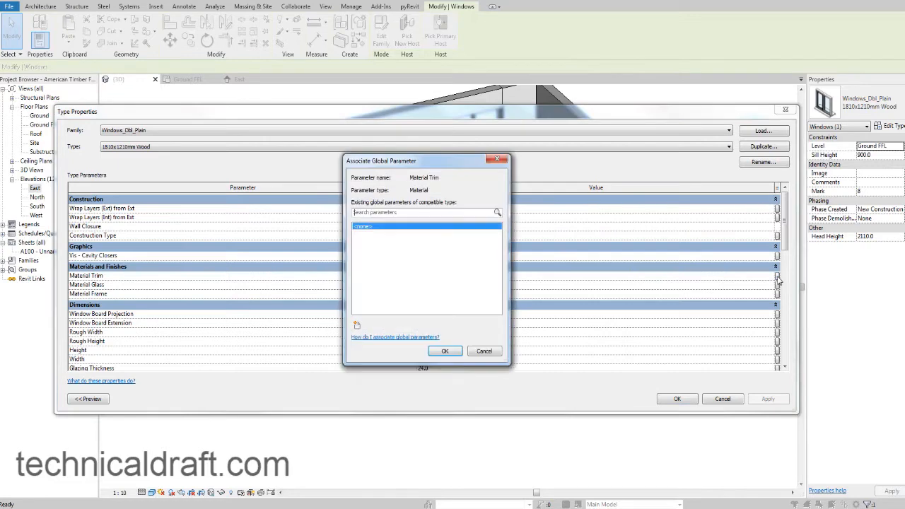
left_click(497, 159)
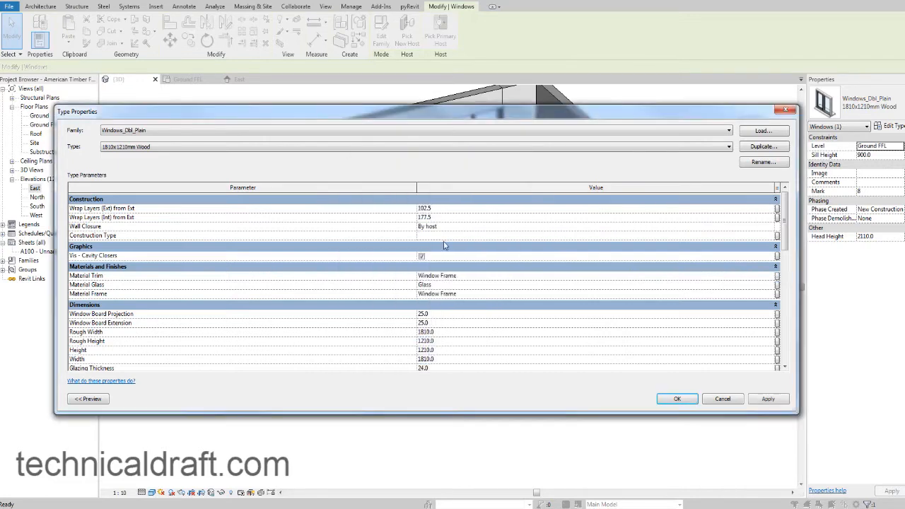
left_click(470, 276)
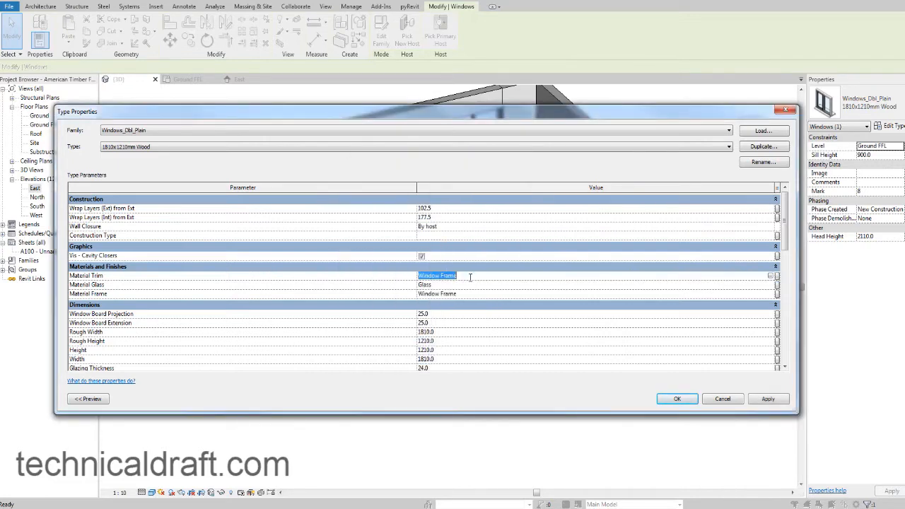
left_click(770, 277)
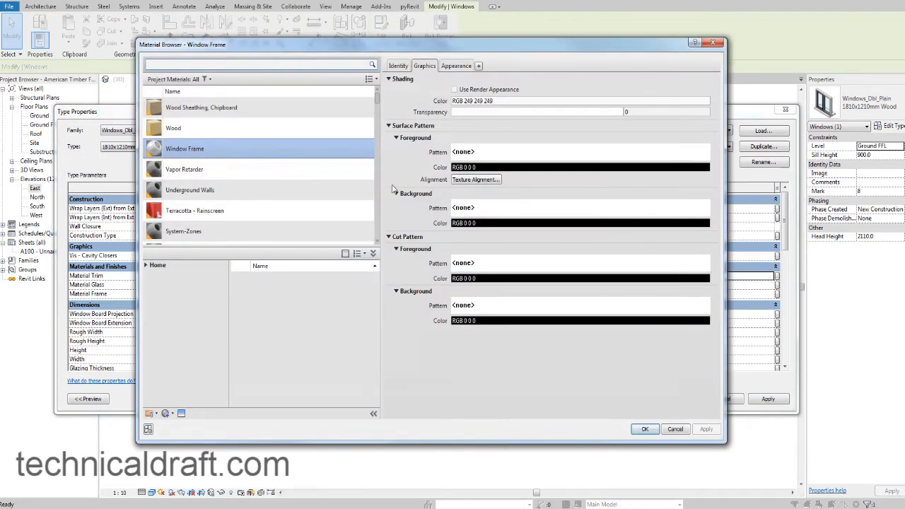
left_click(174, 127)
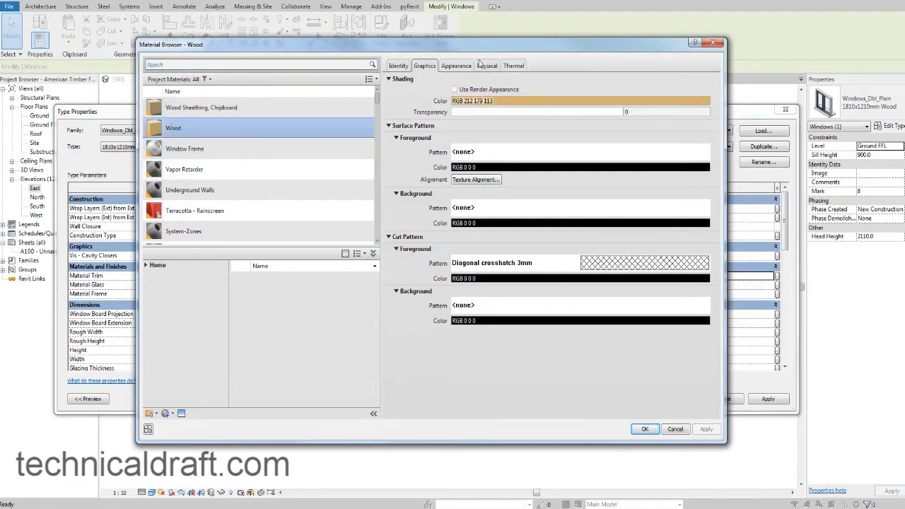
left_click(456, 66)
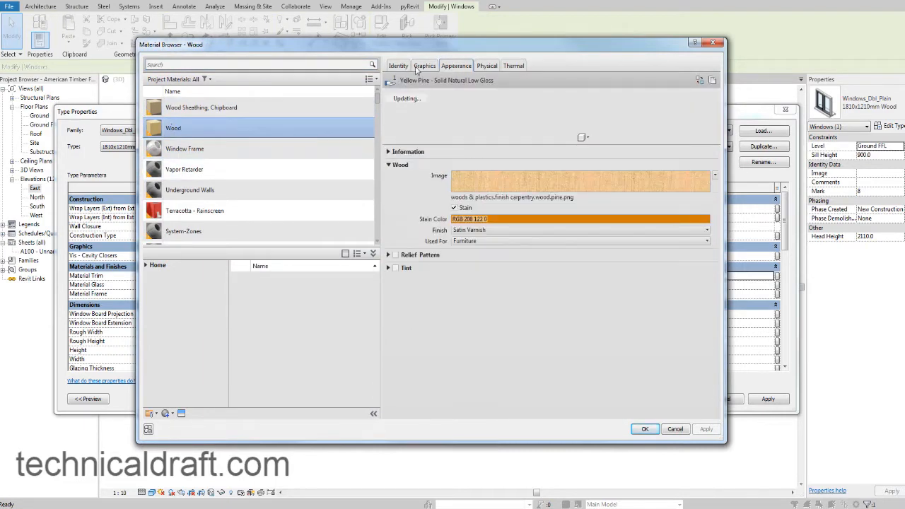
left_click(422, 65)
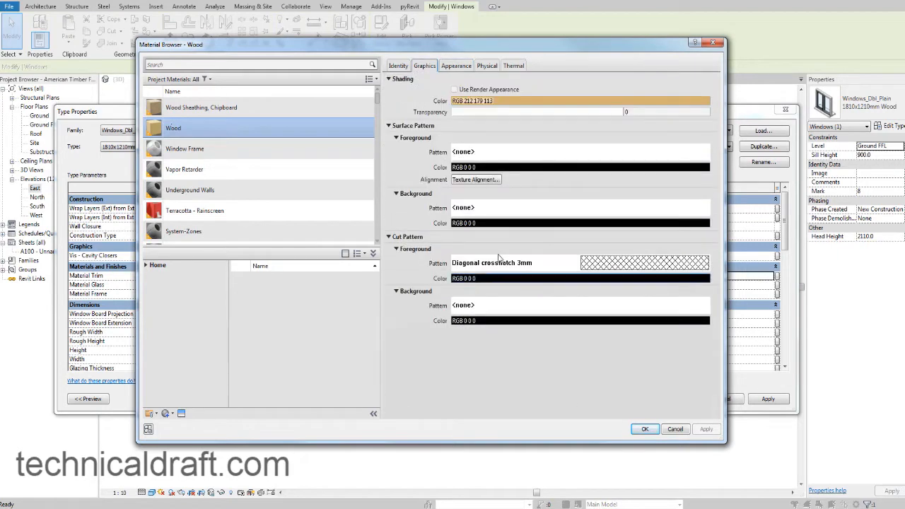
left_click(643, 429)
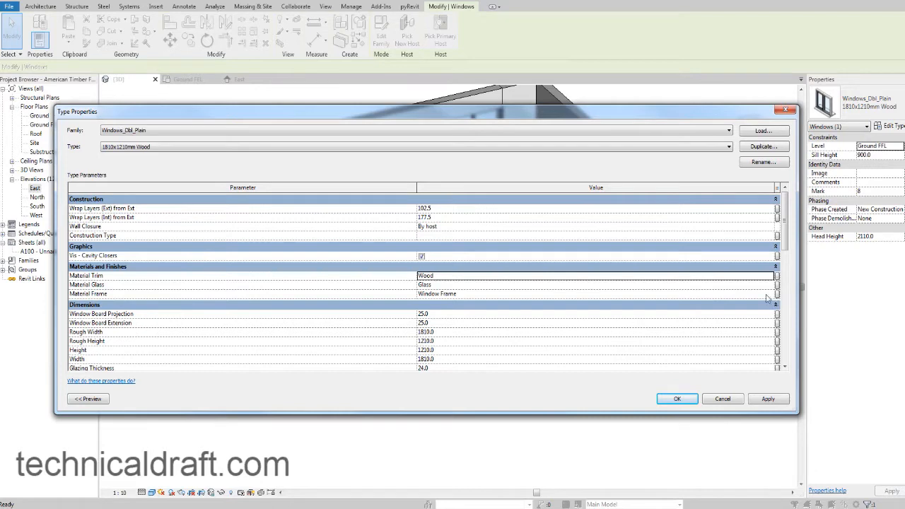
Assign the Wood material to the Material Frame of the 1810x1210mm Wood window type and accept the type changes.
left_click(768, 294)
left_click(770, 294)
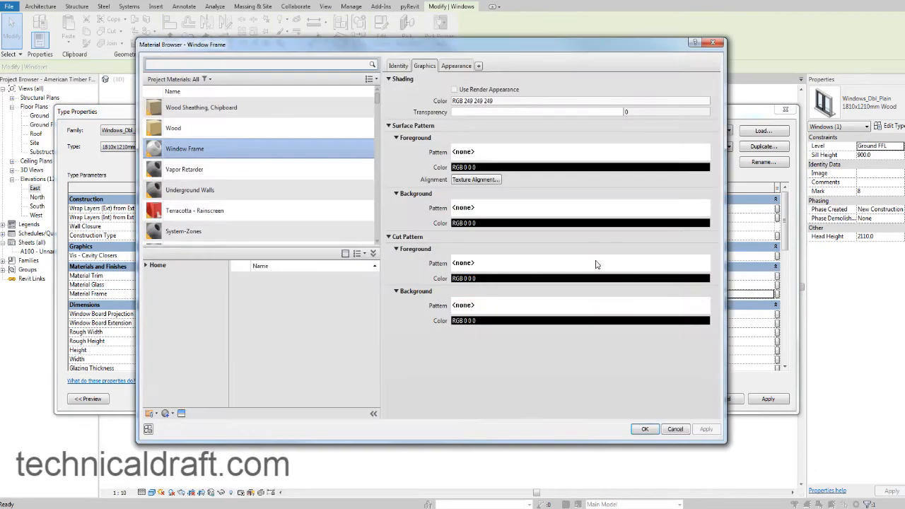
left_click(286, 127)
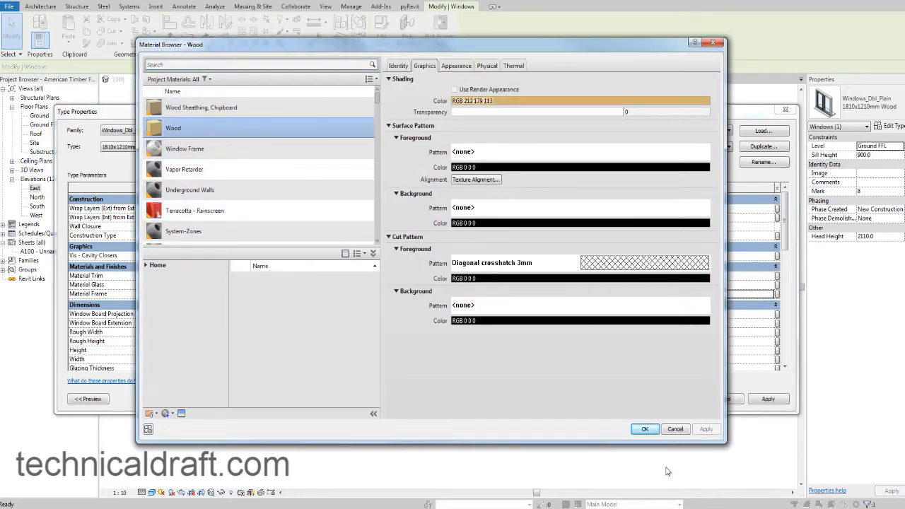
left_click(644, 429)
left_click(680, 406)
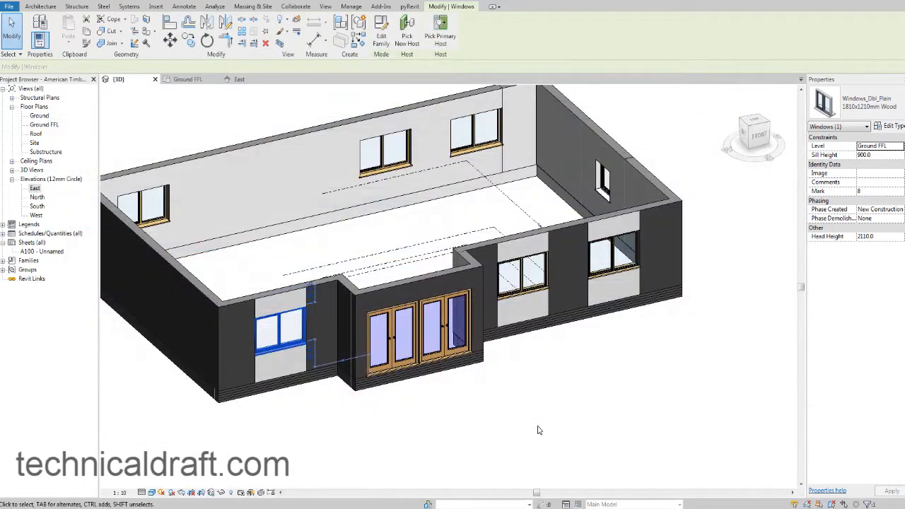
left_click(537, 430)
Examine the material finish of the front windows up close and across the whole house from the front sides.
scroll(554, 360, "up", 1)
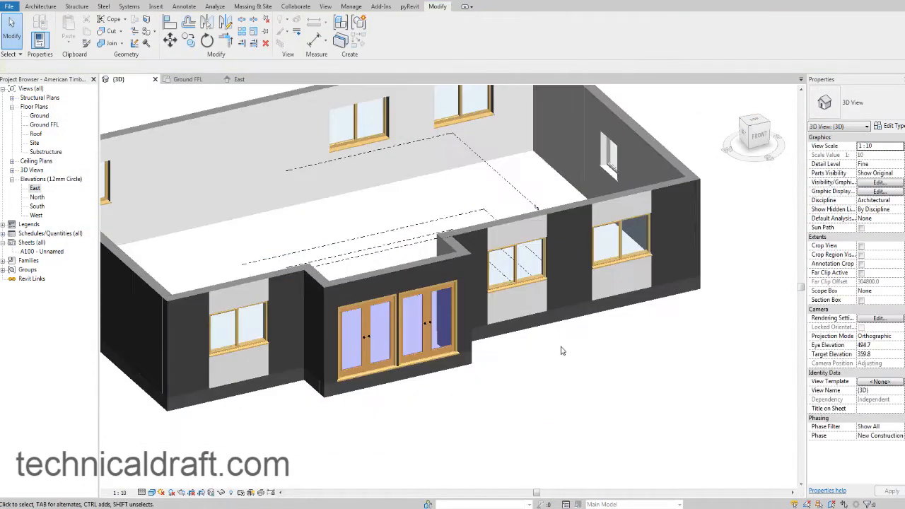
scroll(549, 329, "up", 6)
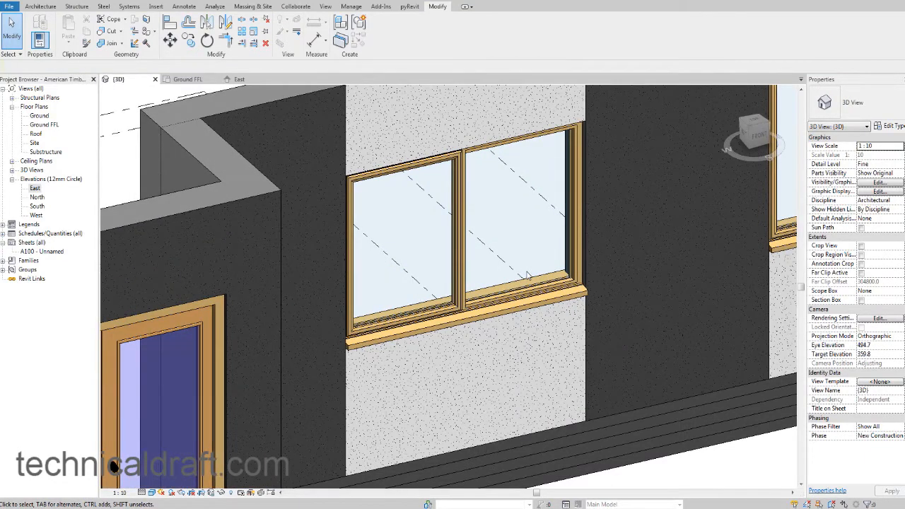
middle_click_drag(496, 369, 481, 377, "shift")
middle_click_drag(480, 377, 470, 377, "shift")
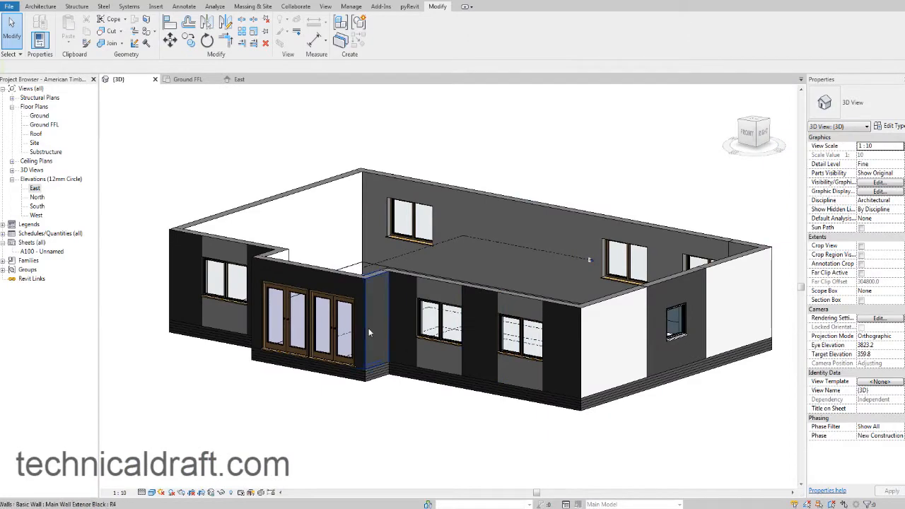
middle_click_drag(353, 318, 345, 327)
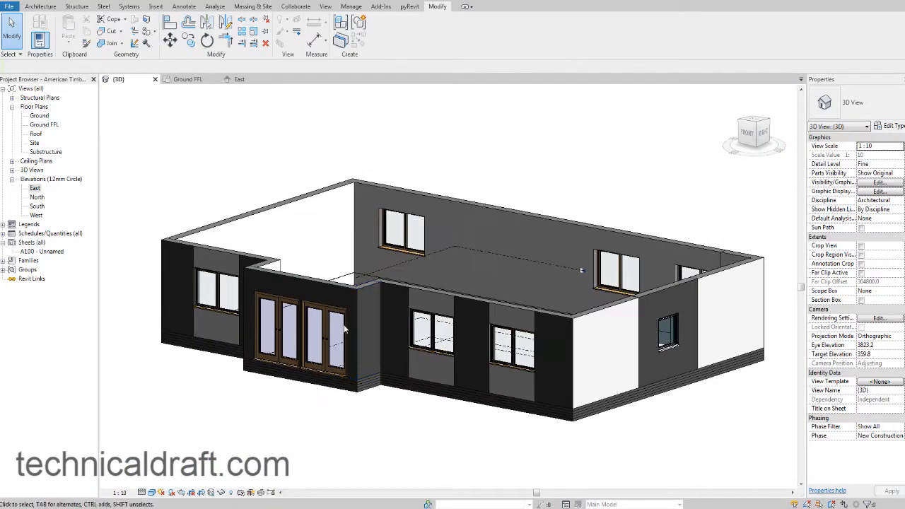
middle_click_drag(277, 400, 297, 400, "shift")
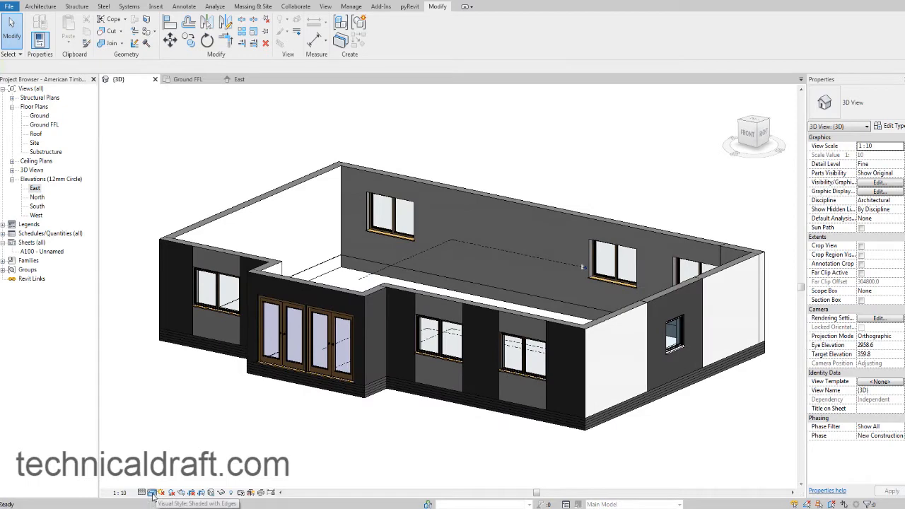
Try a flatter visual style on the 3D view and check the facade colours from another angle.
left_click(152, 493)
left_click(175, 462)
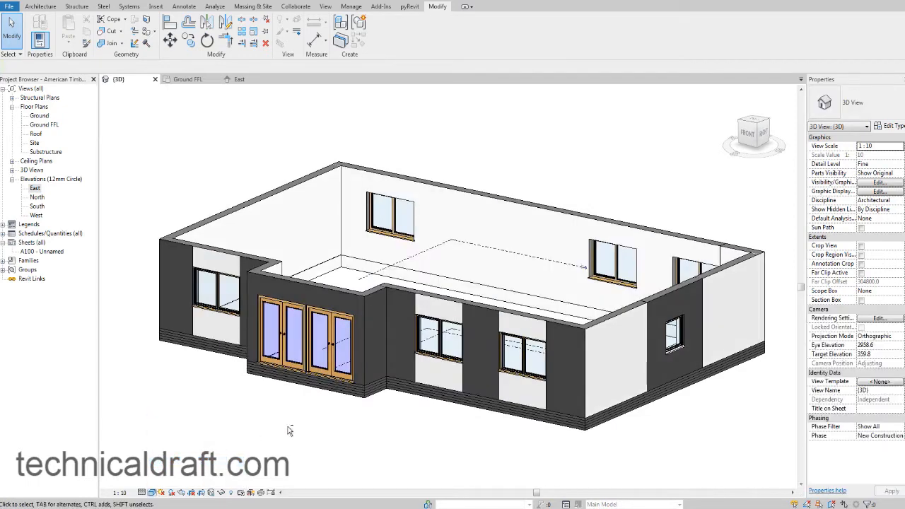
mouse_move(293, 370)
middle_mouse_down("shift")
mouse_move(299, 417)
mouse_move(460, 427)
mouse_move(441, 412)
middle_mouse_up("shift")
middle_click_drag(436, 424, 443, 428, "shift")
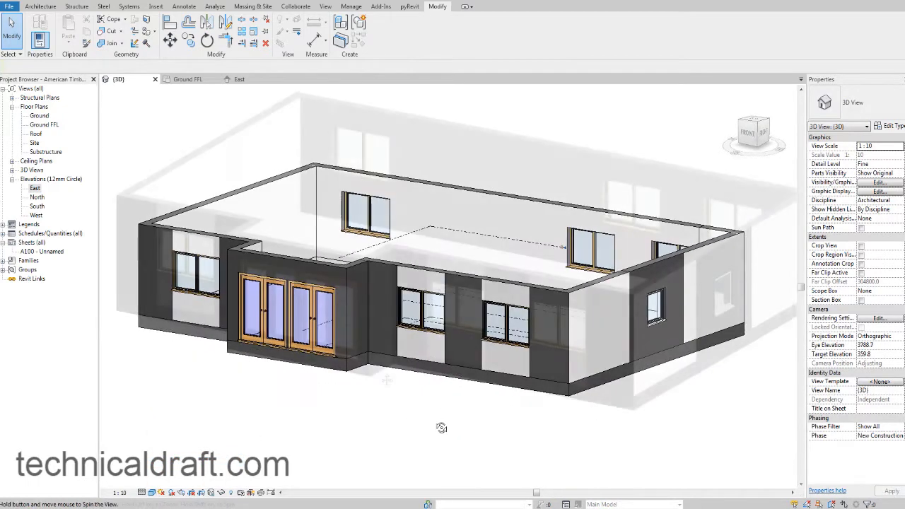
middle_click_drag(389, 375, 382, 380)
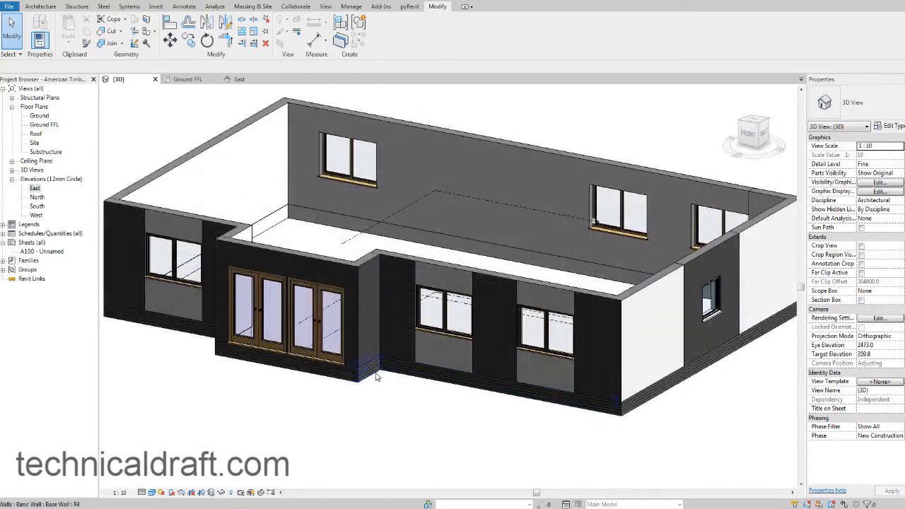
Change the 3D view's sun settings to the Sunlight from Top Left lighting preset.
left_click(162, 492)
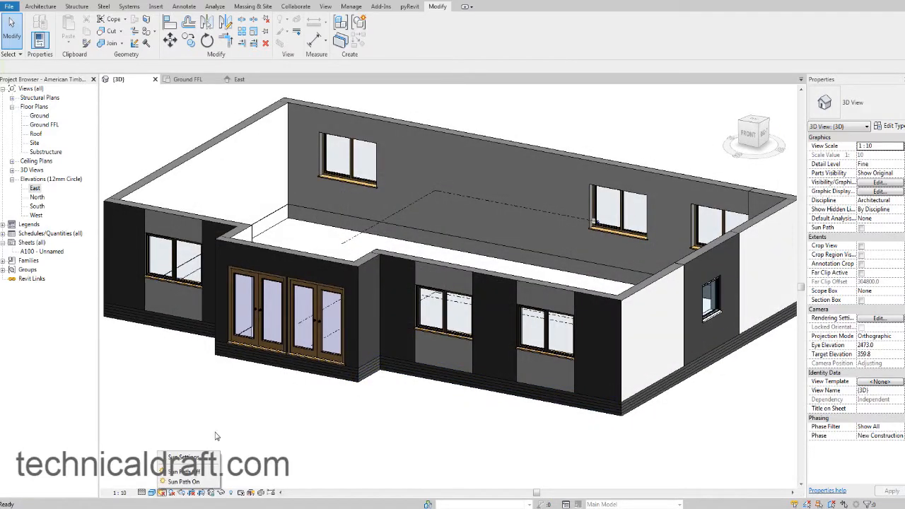
left_click(183, 458)
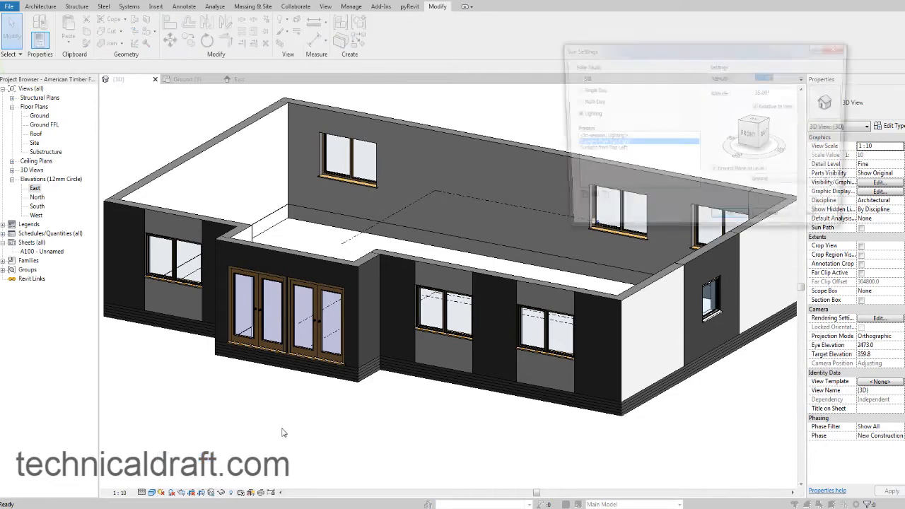
left_click(616, 153)
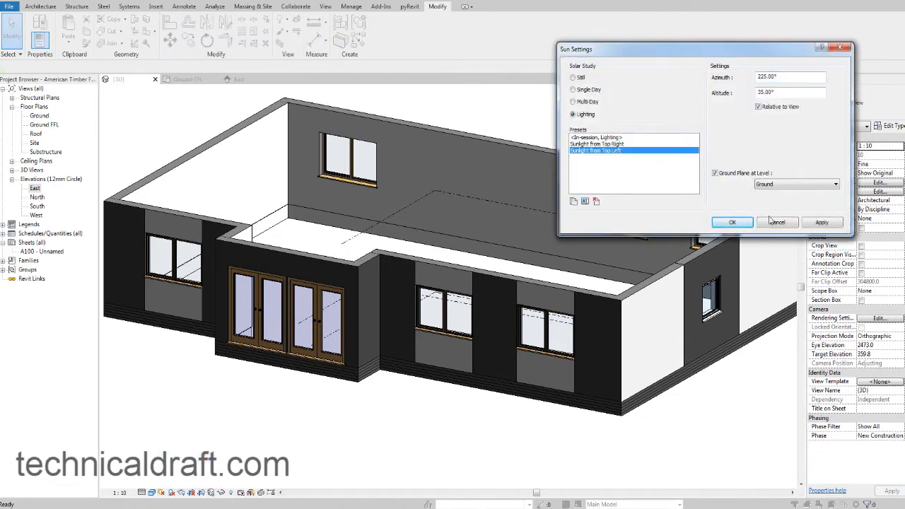
left_click(820, 221)
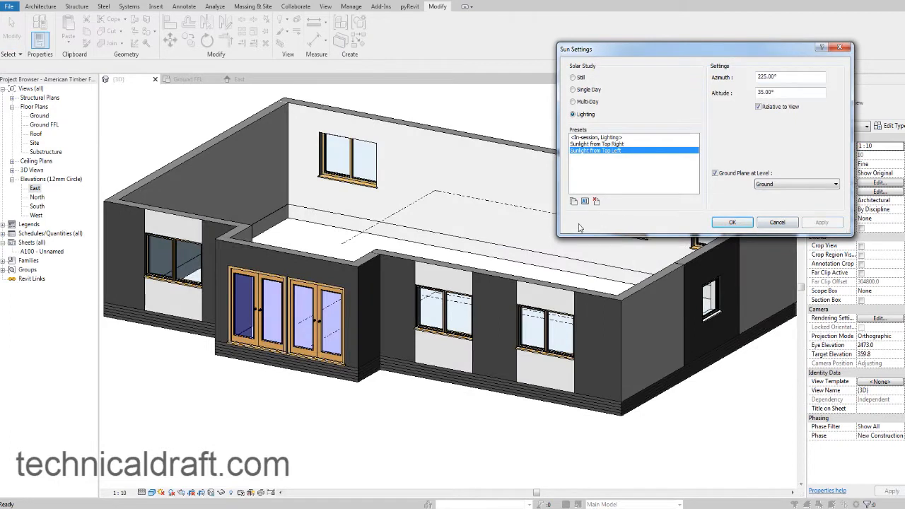
left_click(728, 222)
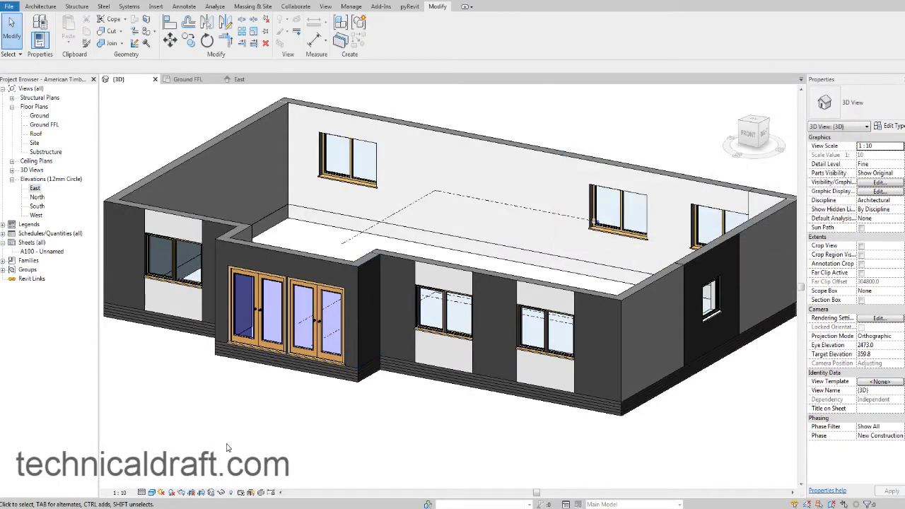
Try cast shadows in the 3D view, switch them off again and view the house's front facade.
left_click(171, 492)
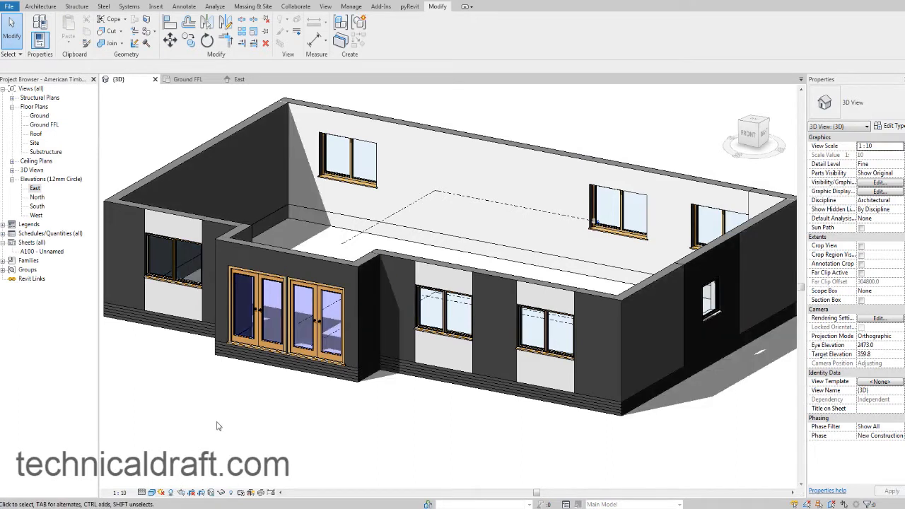
left_click(172, 493)
scroll(249, 395, "down", 3)
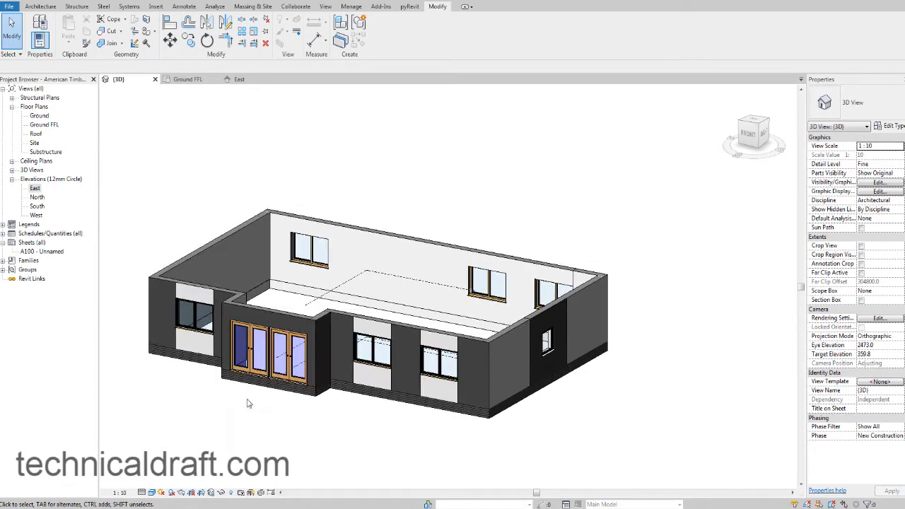
middle_click_drag(284, 369, 364, 346, "shift")
scroll(286, 373, "up", 2)
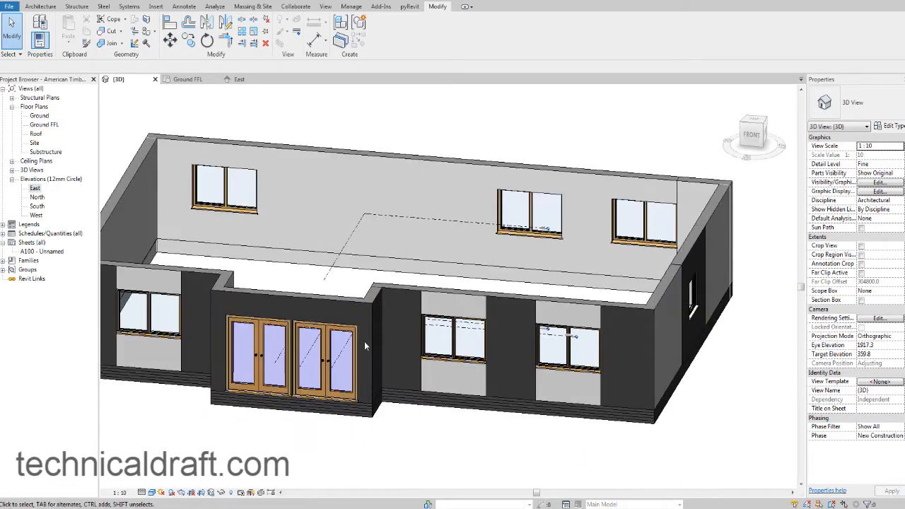
Compare the 3D house model with the reference photo in Windows Photo Viewer, checking the roof and the corner walls.
scroll(364, 346, "down", 2)
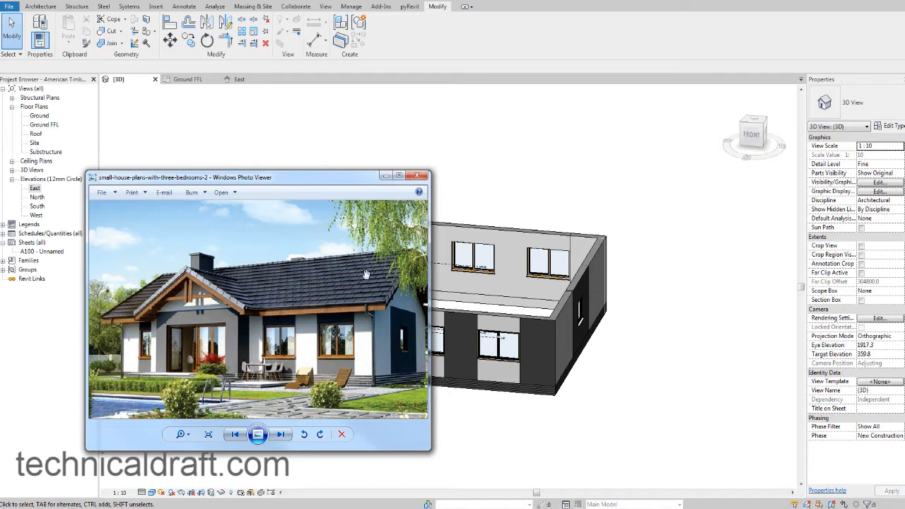
left_click(524, 179)
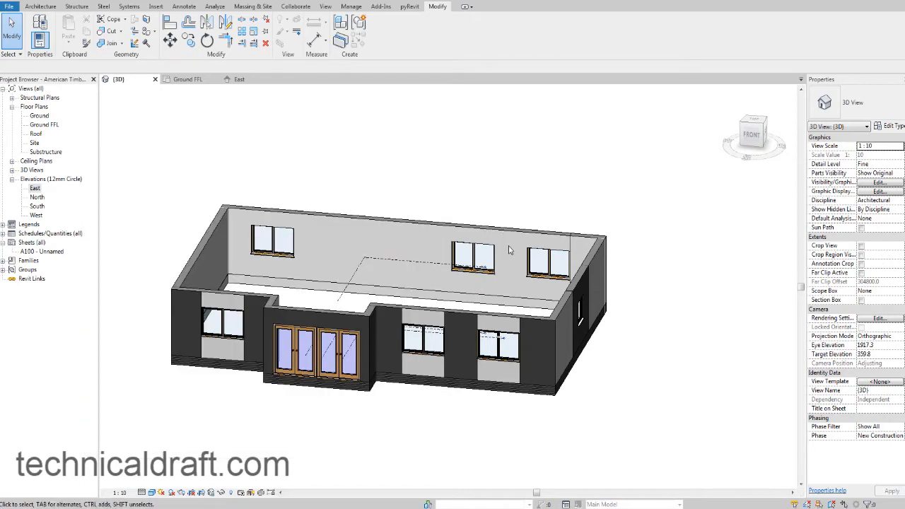
middle_click_drag(511, 250, 459, 280, "shift")
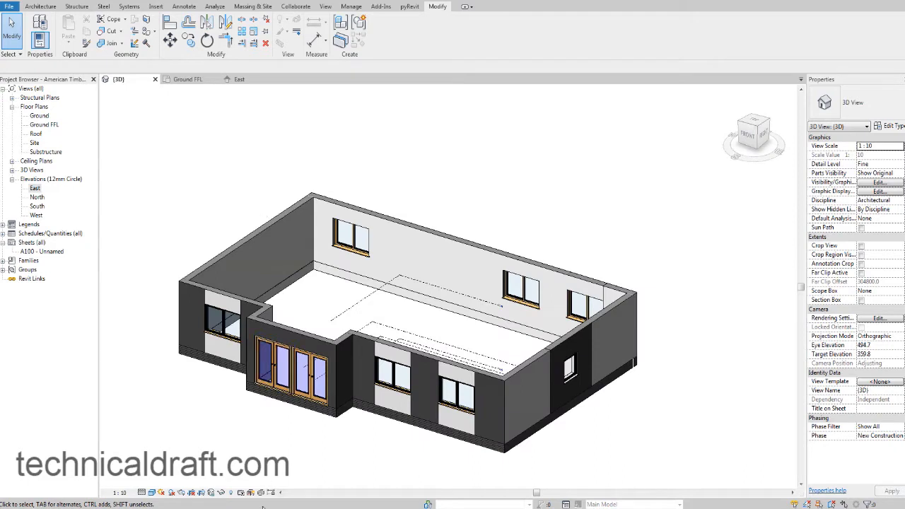
key("alt+Tab")
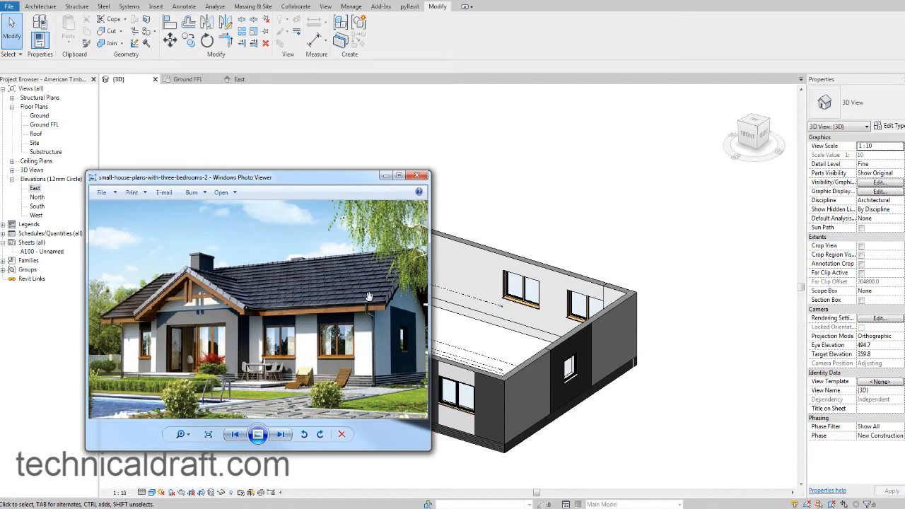
left_click(502, 178)
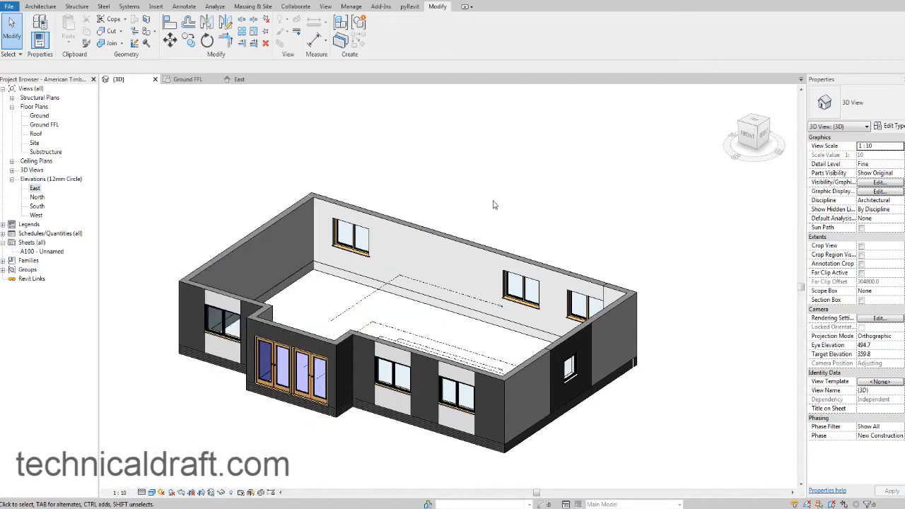
Open the Roof floor plan and frame the building outline.
double_click(35, 134)
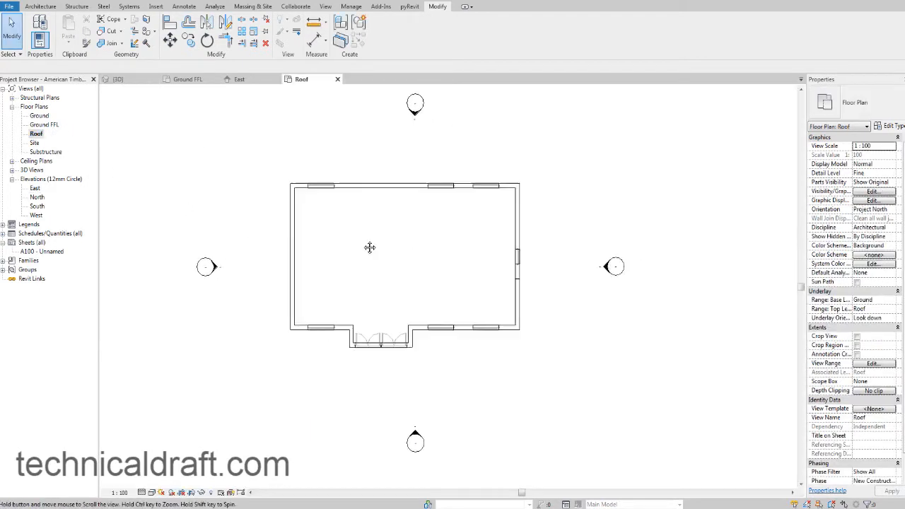
scroll(369, 248, "up", 3)
middle_click_drag(369, 247, 325, 227)
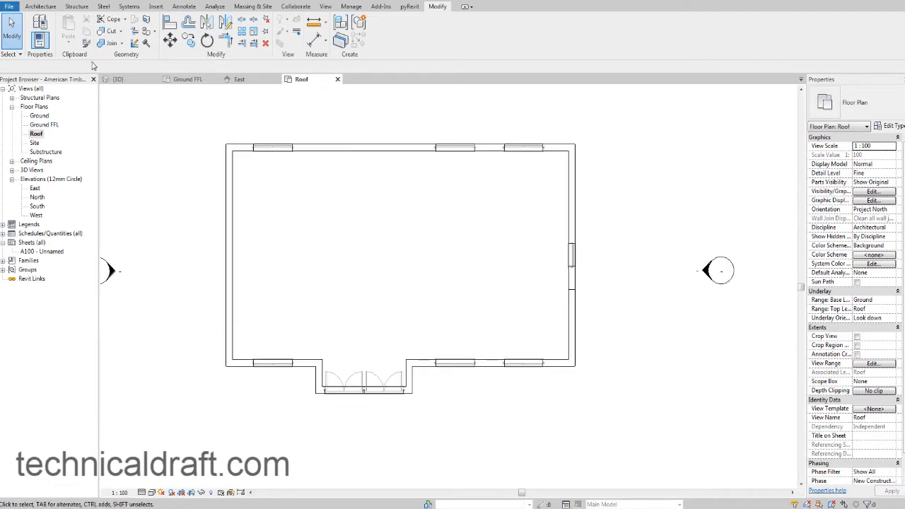
Start a roof by footprint on the Roof plan and pick sloped boundary lines along the outer faces of the back, front and side walls.
left_click(40, 7)
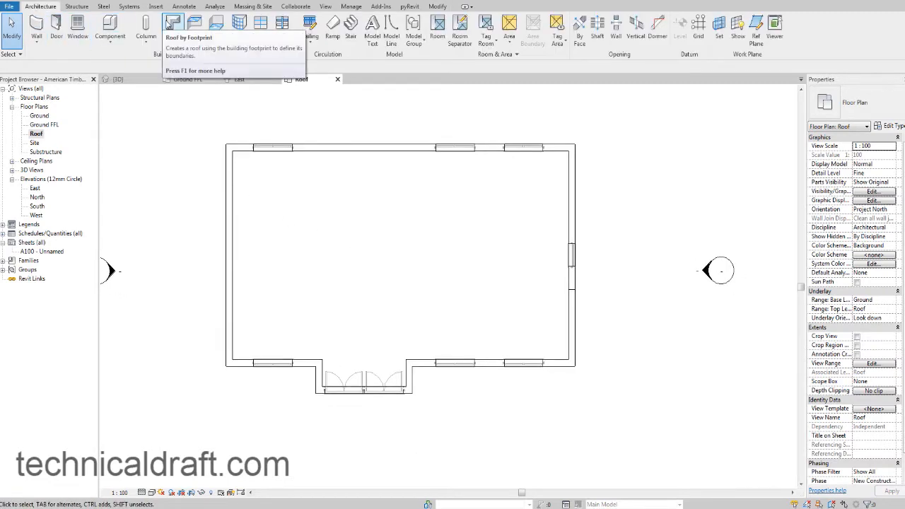
left_click(173, 23)
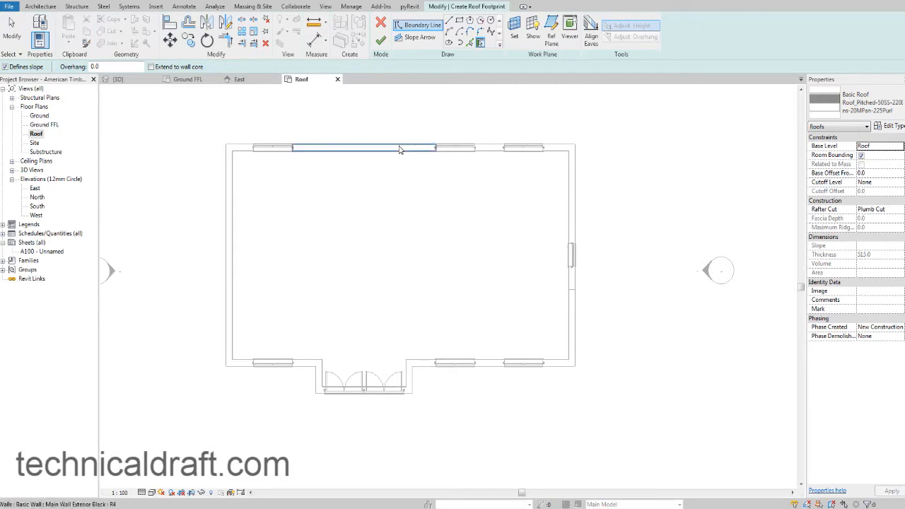
left_click(471, 43)
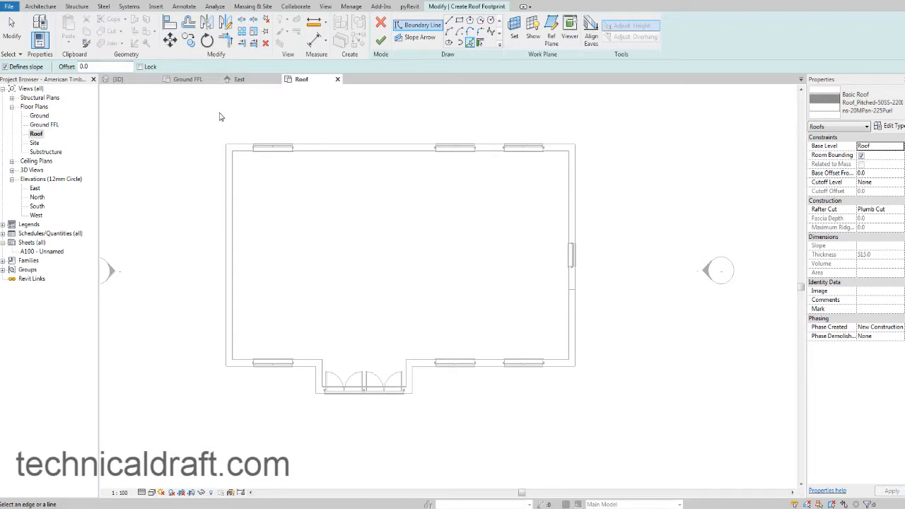
middle_click_drag(214, 135, 222, 138)
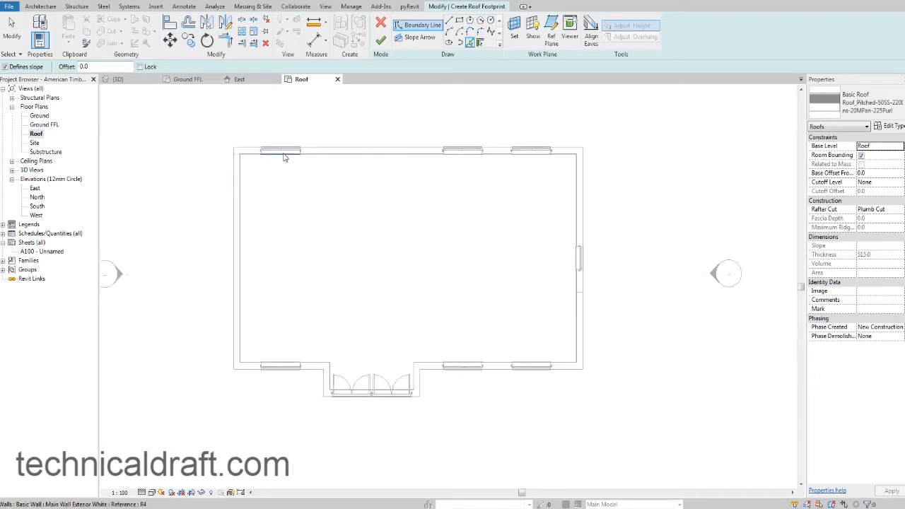
scroll(280, 152, "up", 2)
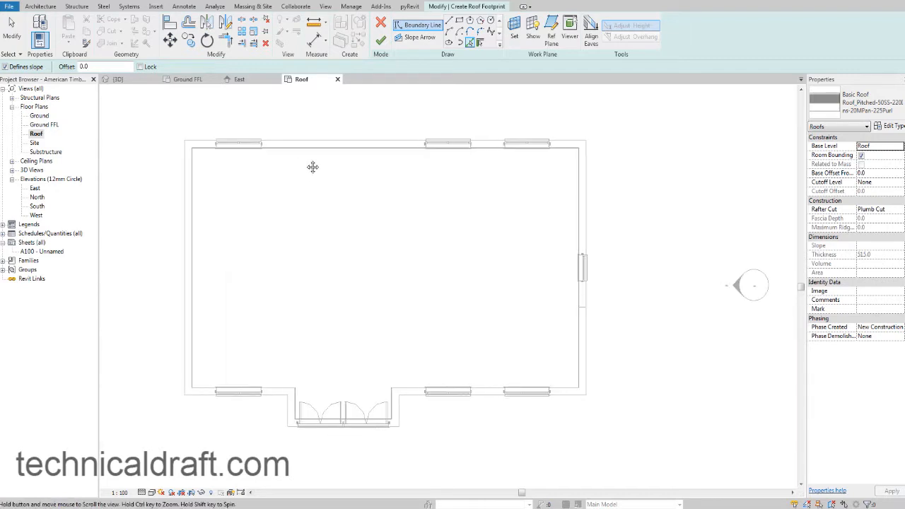
middle_click_drag(313, 167, 314, 167)
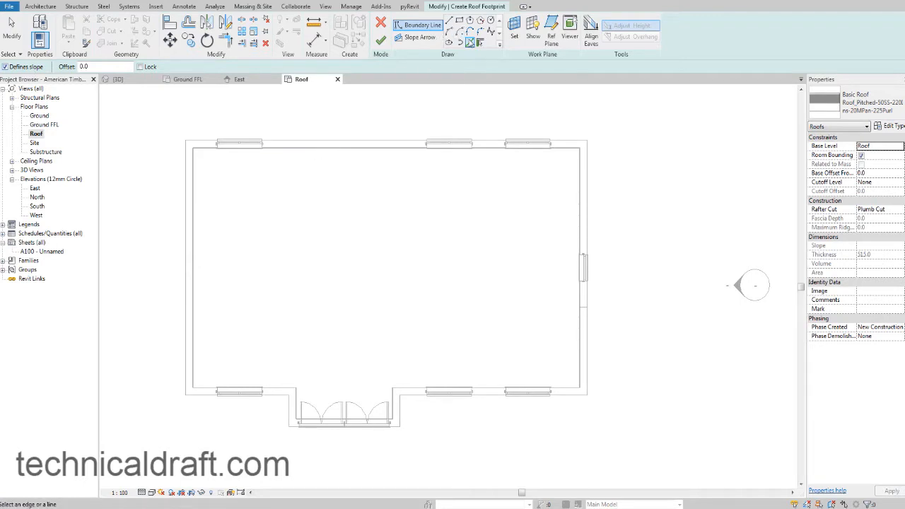
left_click(346, 145)
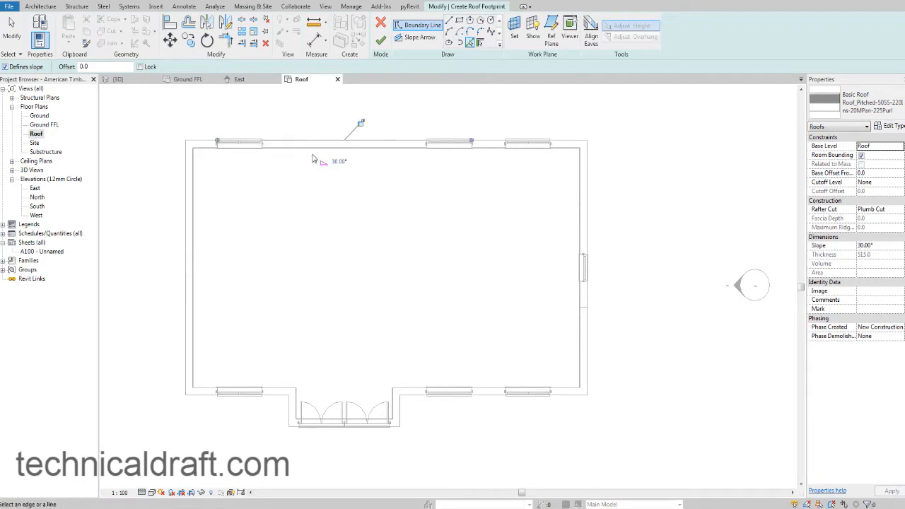
left_click(183, 218)
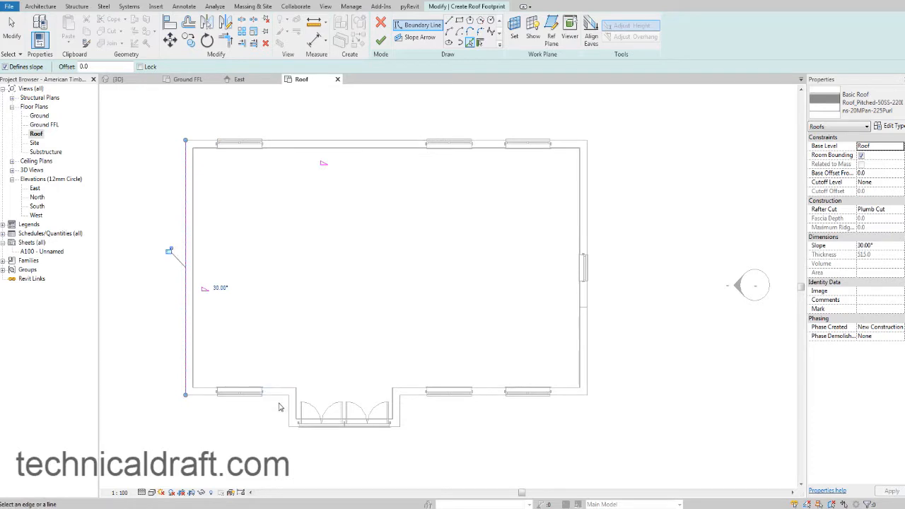
left_click(278, 394)
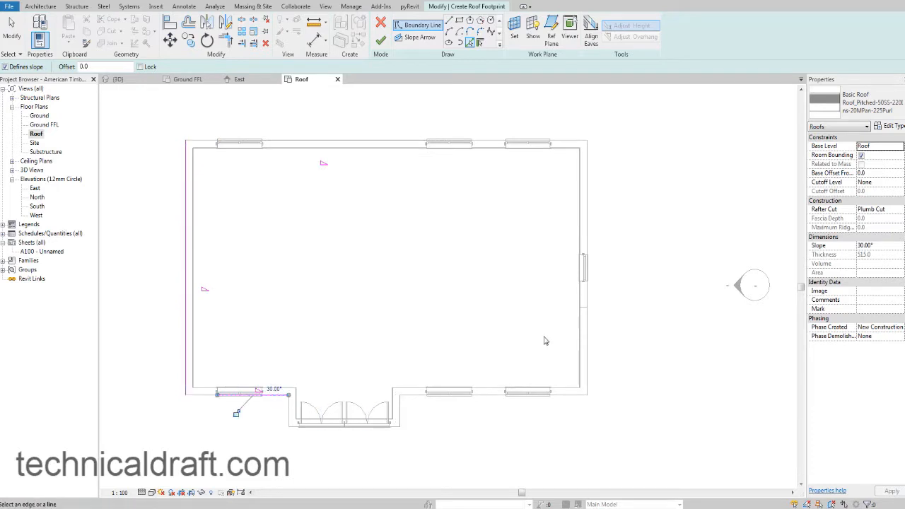
left_click(583, 239)
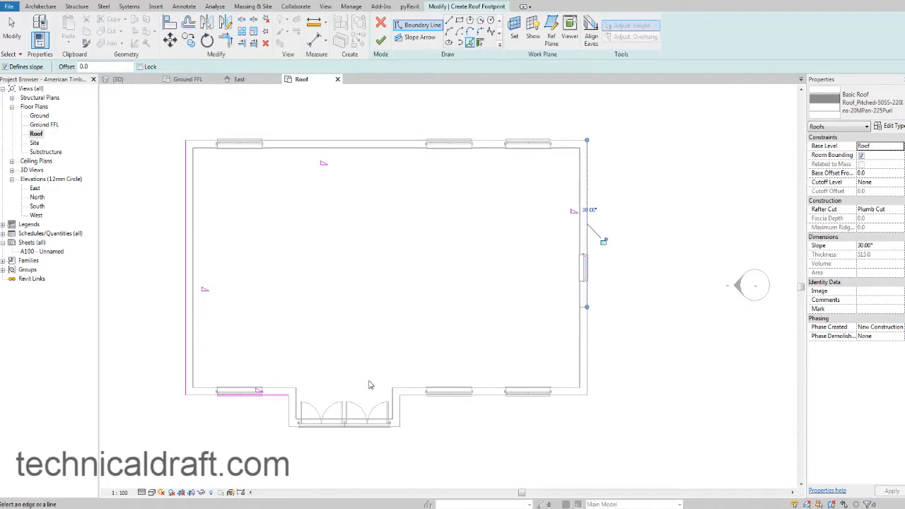
Trim and extend the four roof boundary lines to corners so they form a closed rectangle around the main building.
middle_click_drag(368, 374, 347, 382)
middle_click_drag(347, 348, 351, 347)
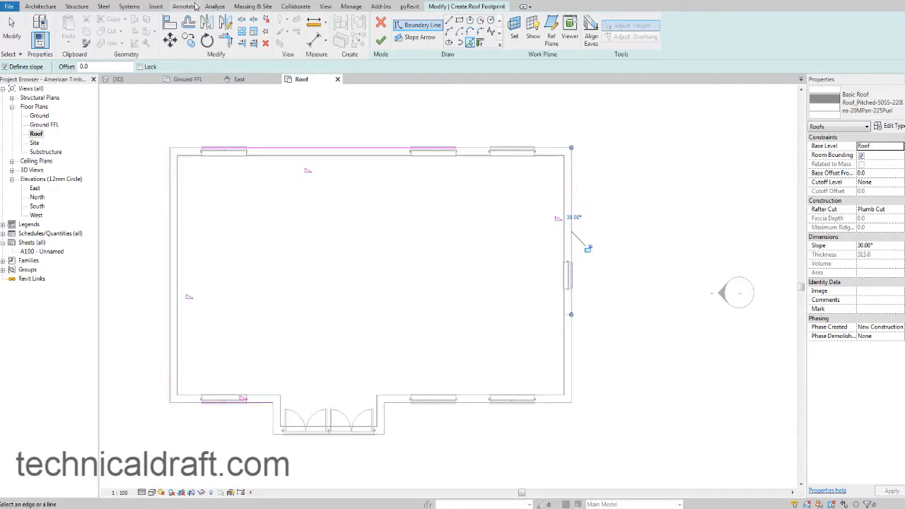
left_click(231, 45)
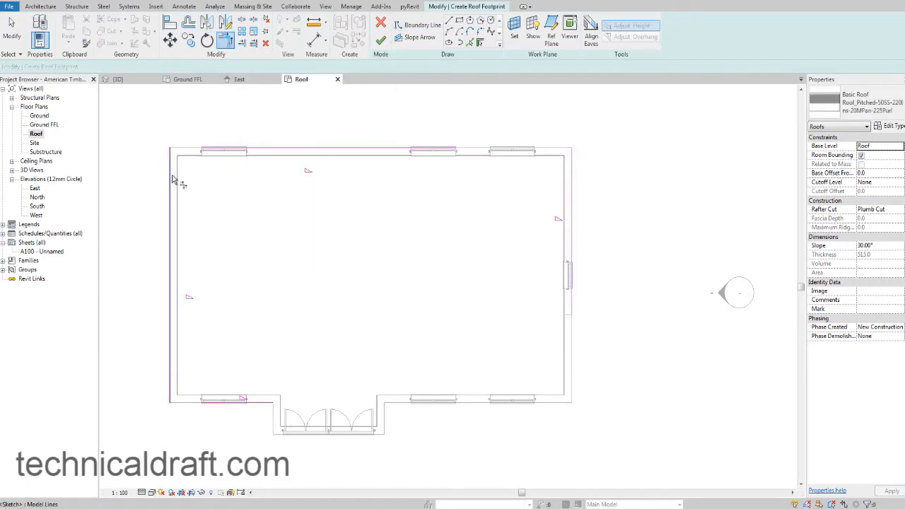
left_click(172, 179)
left_click(249, 150)
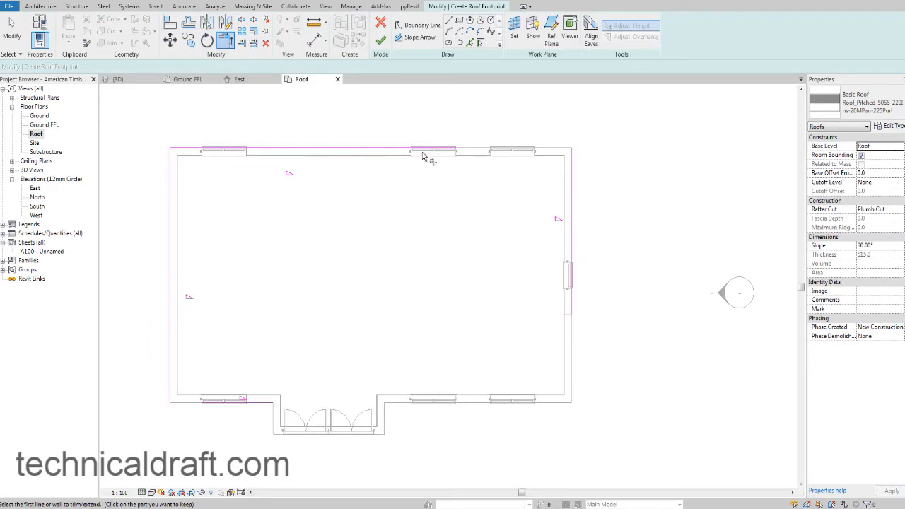
left_click(447, 149)
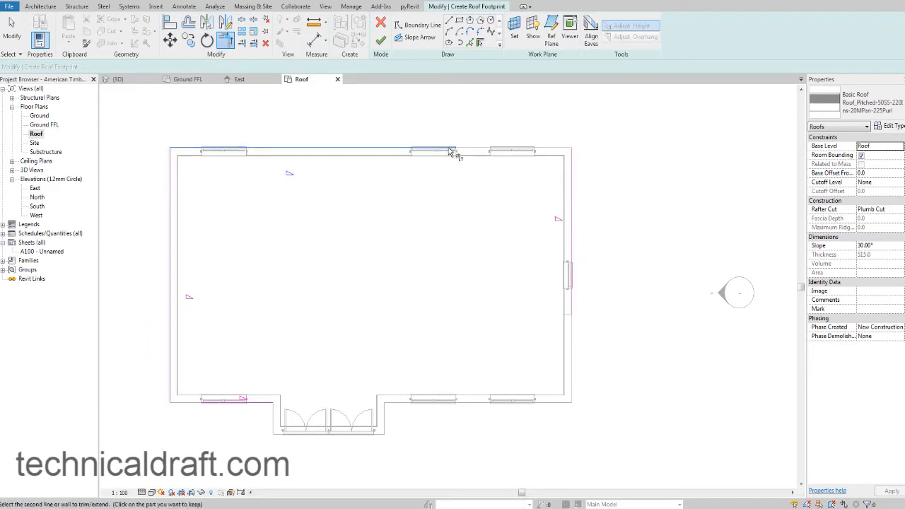
left_click(571, 178)
left_click(258, 403)
left_click(573, 232)
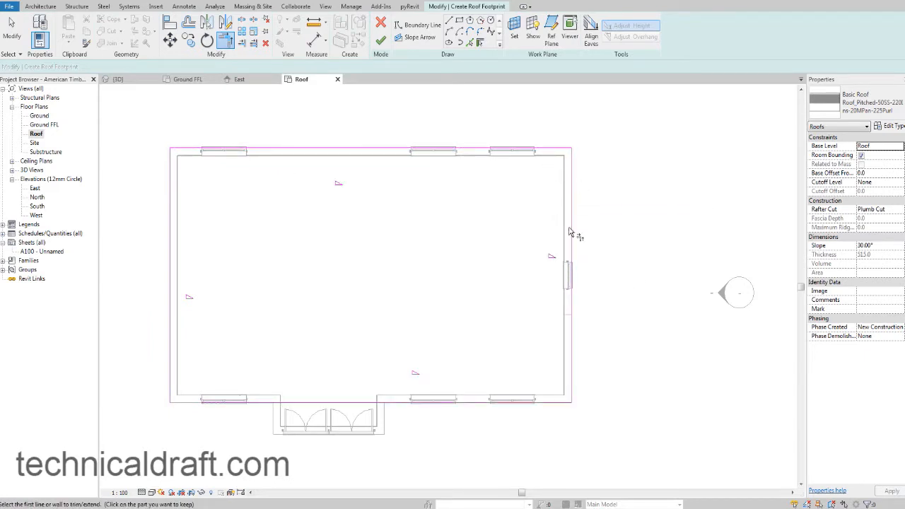
left_click(226, 400)
left_click(172, 340)
scroll(285, 335, "up", 3)
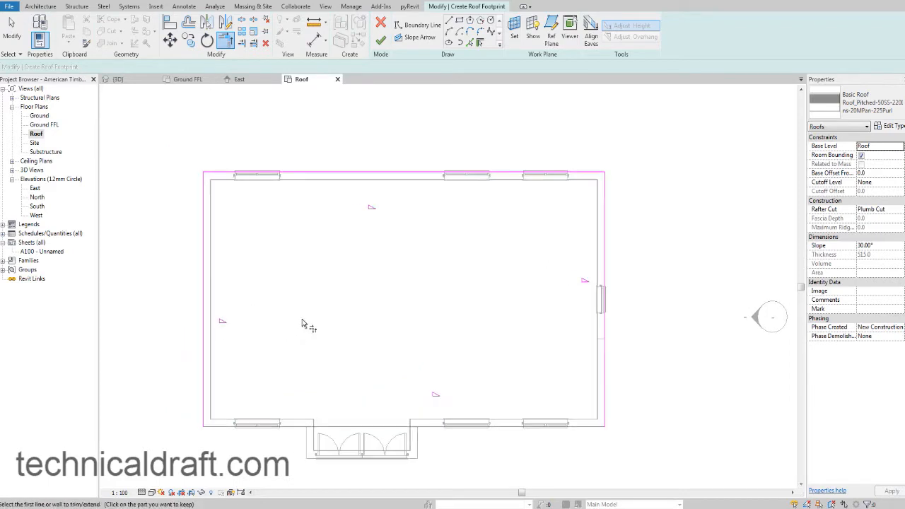
key("Escape")
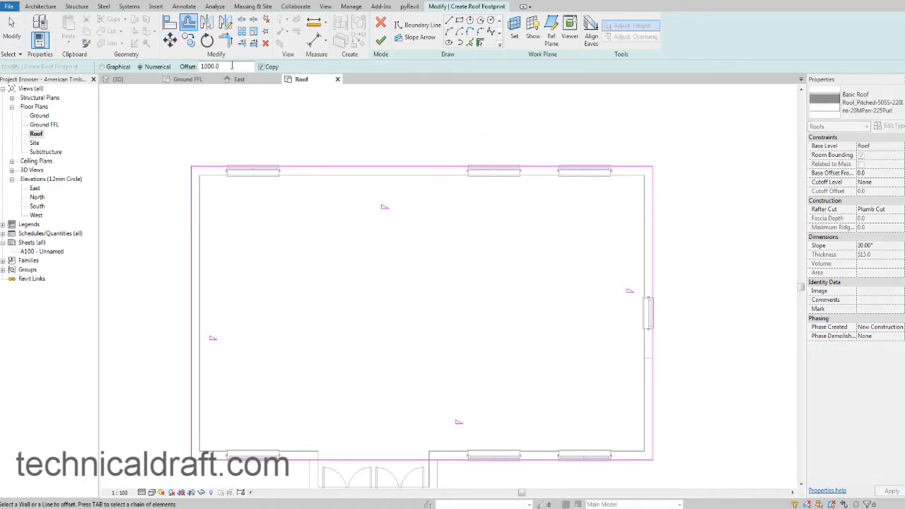
Offset the back and left roof boundary lines outward by 350 mm without keeping a copy.
left_click_drag(231, 67, 163, 68)
type("350")
left_click(267, 68)
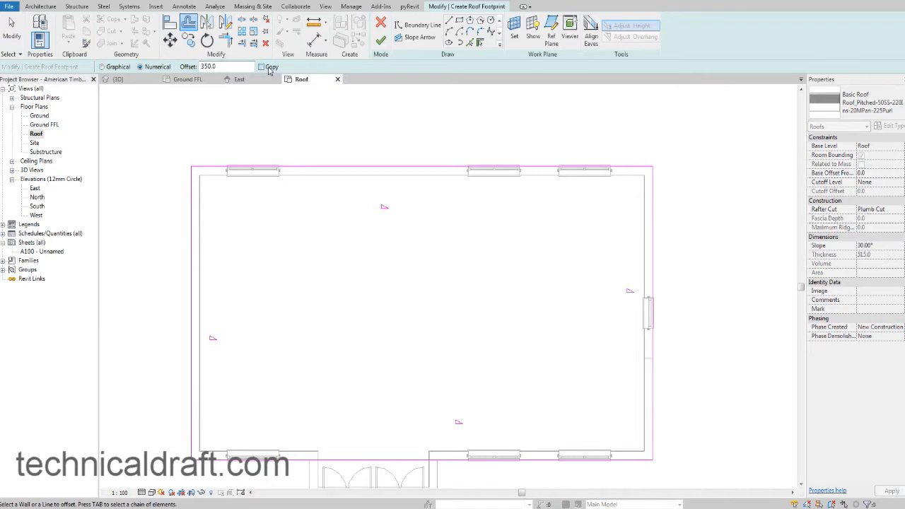
left_click(299, 168)
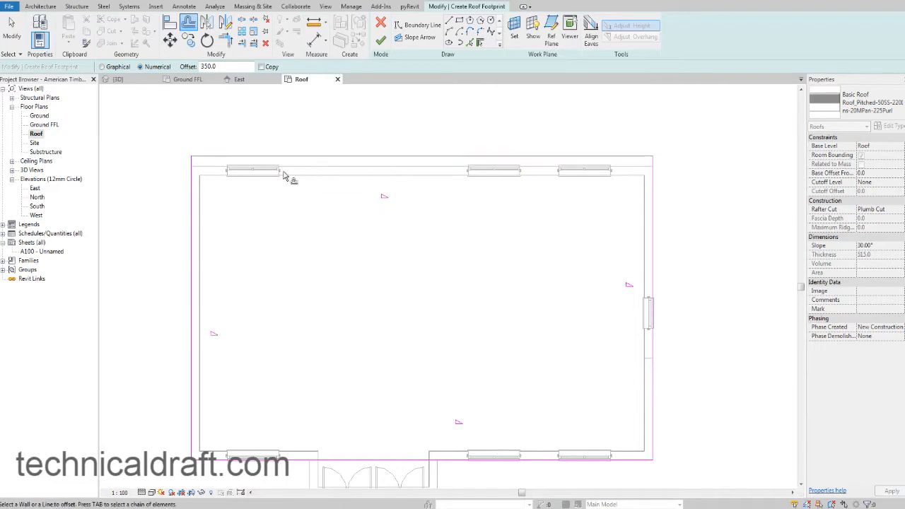
left_click(191, 190)
Offset the front and right roof boundary lines 350 mm outside the walls to complete the overhang.
middle_click_drag(263, 410, 272, 326)
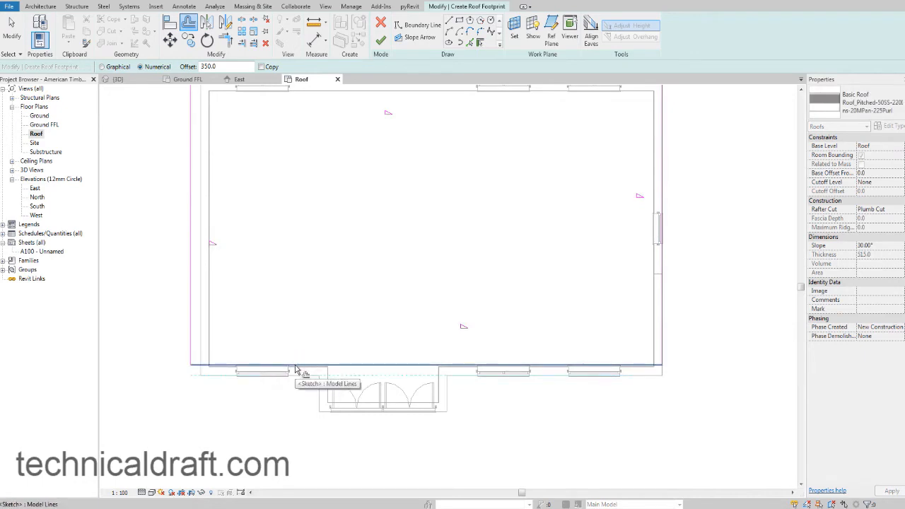
left_click(296, 369)
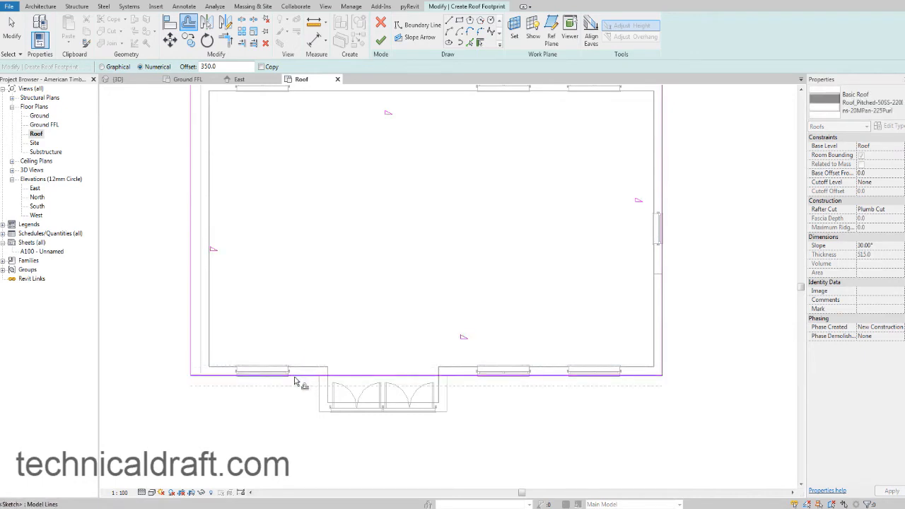
left_click(295, 377)
middle_click_drag(325, 388, 223, 385)
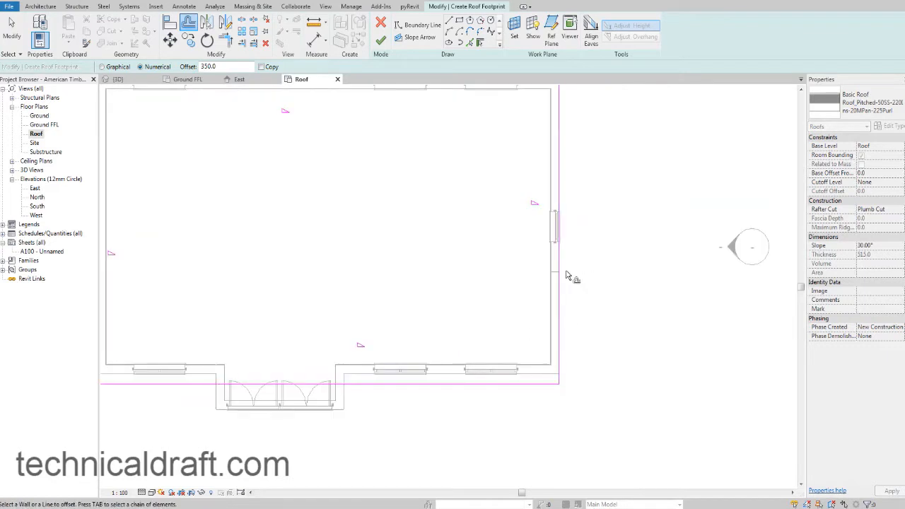
scroll(508, 302, "down", 3)
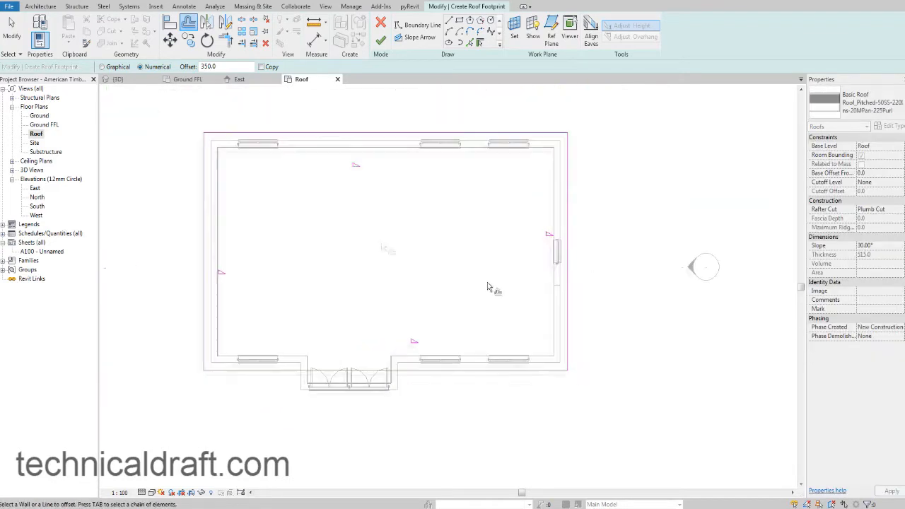
scroll(488, 286, "up", 2)
key("Escape")
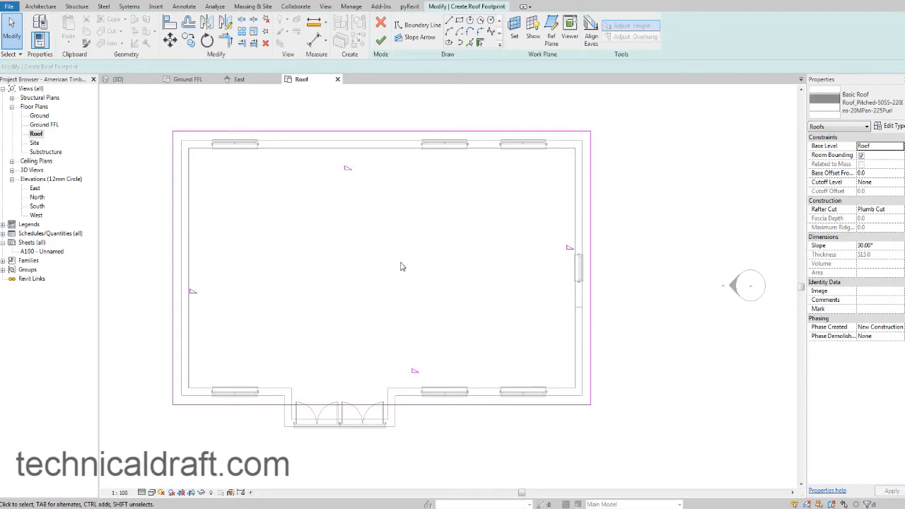
Check the gable ends in the reference photo and turn off the roof slope for the two short side boundary lines.
middle_click_drag(401, 262, 397, 267)
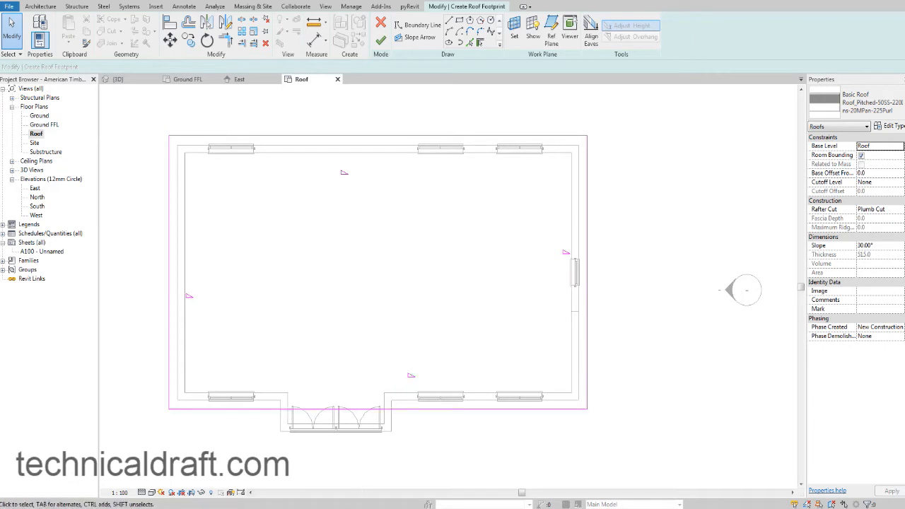
key("alt+Tab")
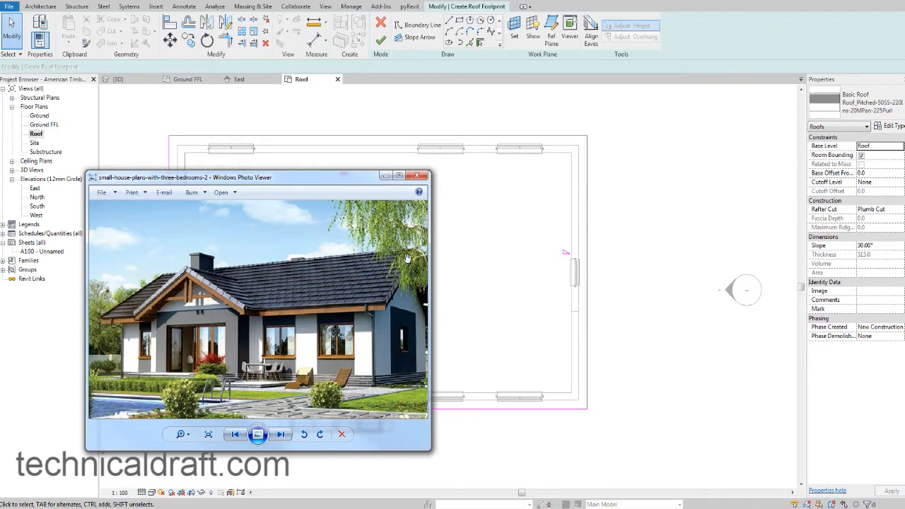
left_click(592, 216)
left_click_drag(663, 237, 149, 246)
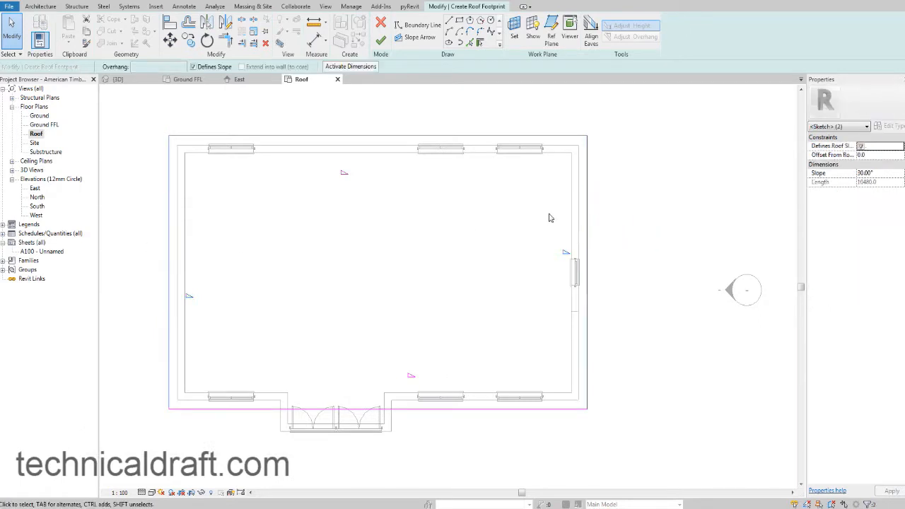
left_click(861, 147)
left_click(677, 196)
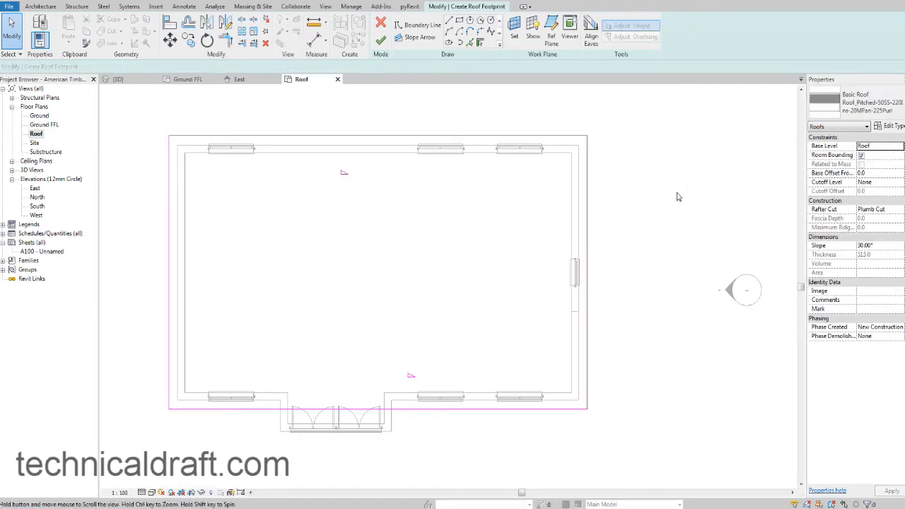
Look at the roof's shape and pitch in the reference photo in Windows Photo Viewer and return to the roof sketch.
middle_click_drag(677, 196, 664, 201)
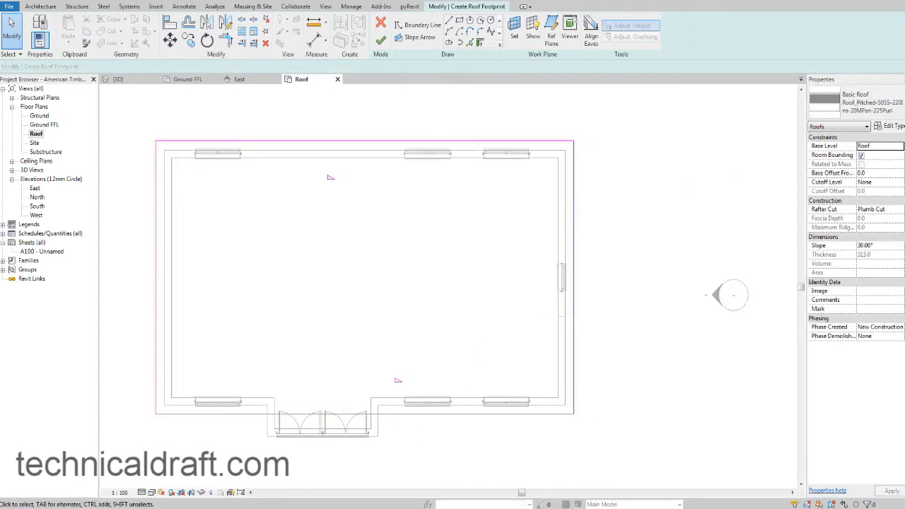
key("alt+Tab")
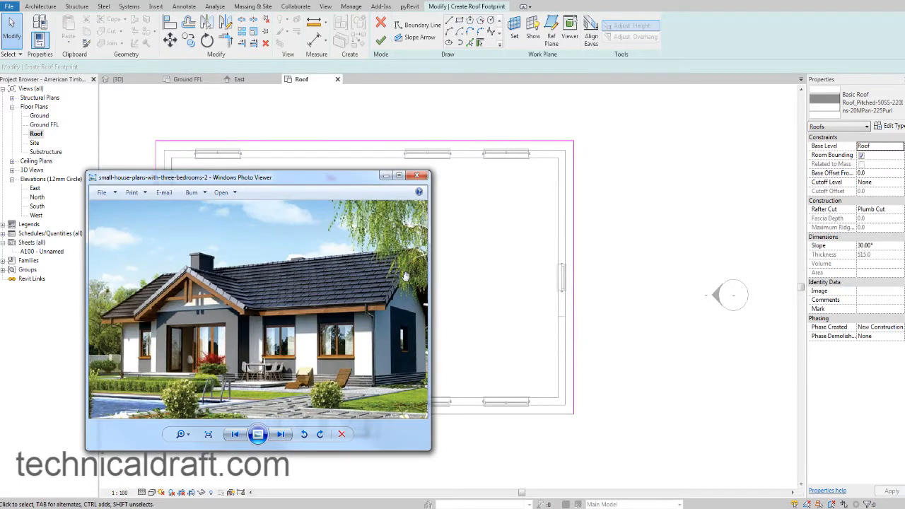
left_click(534, 235)
middle_click_drag(601, 247, 606, 250)
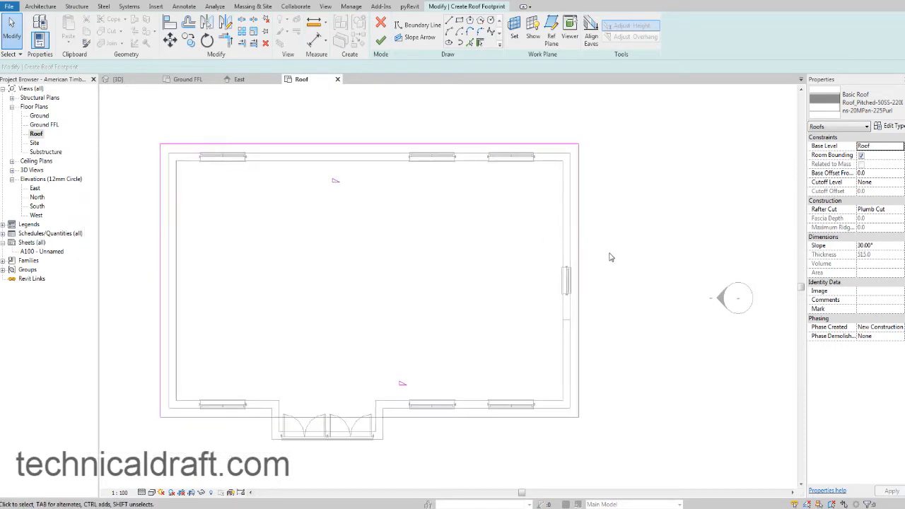
Set the slope of the two long roof boundary lines to 35°.
left_click_drag(446, 454, 407, 131)
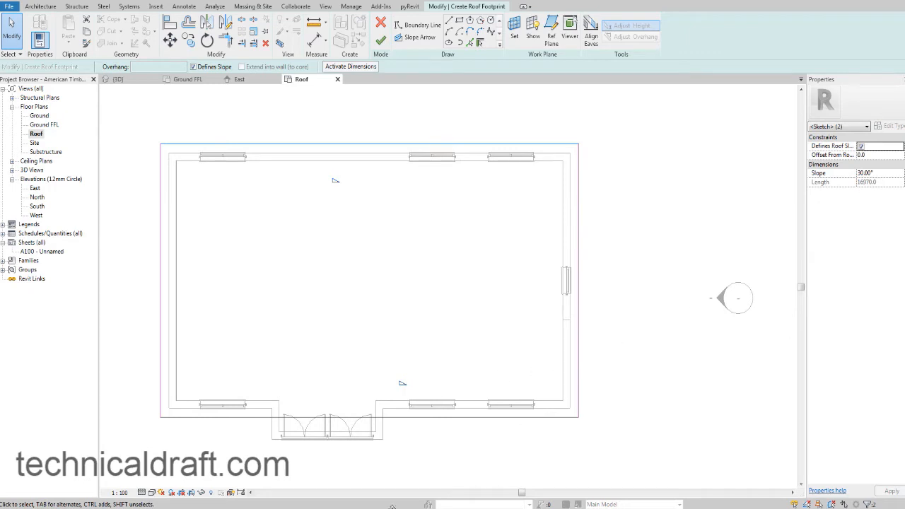
key("alt+Tab")
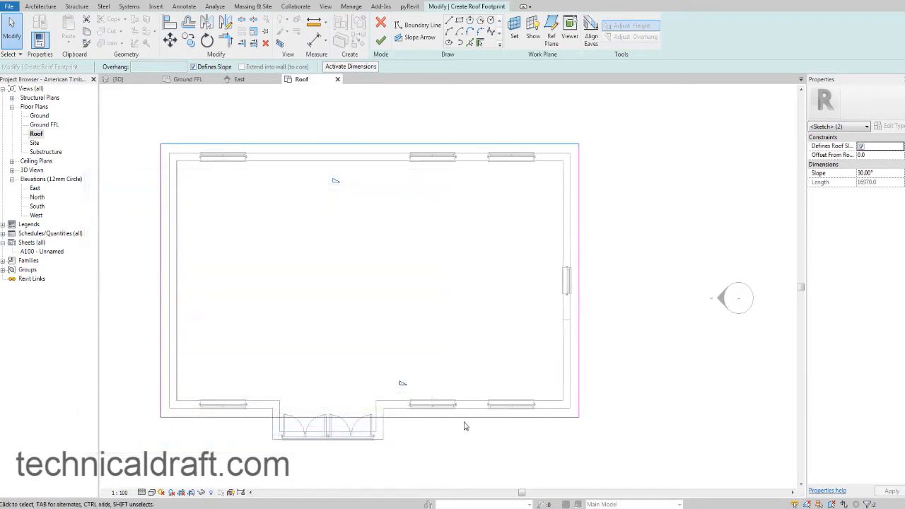
left_click(465, 432)
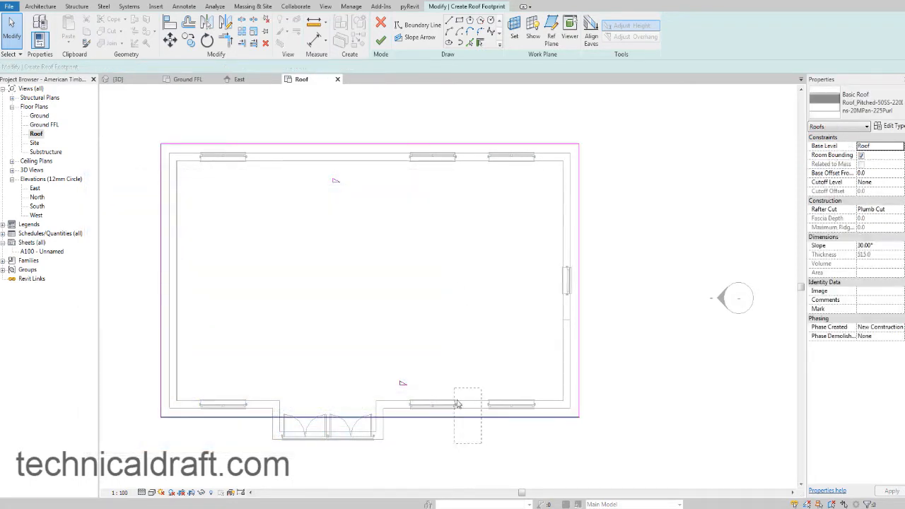
left_click(405, 143)
left_click(874, 173)
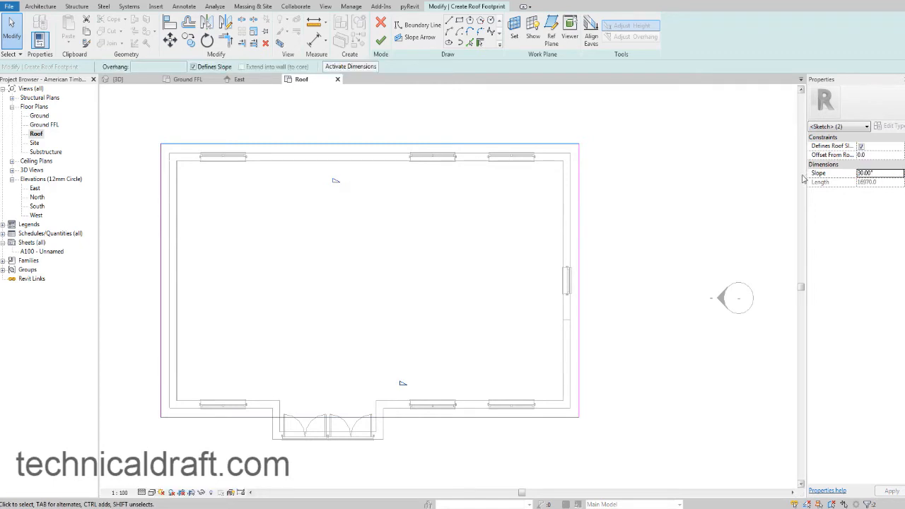
double_click(879, 173)
type("35")
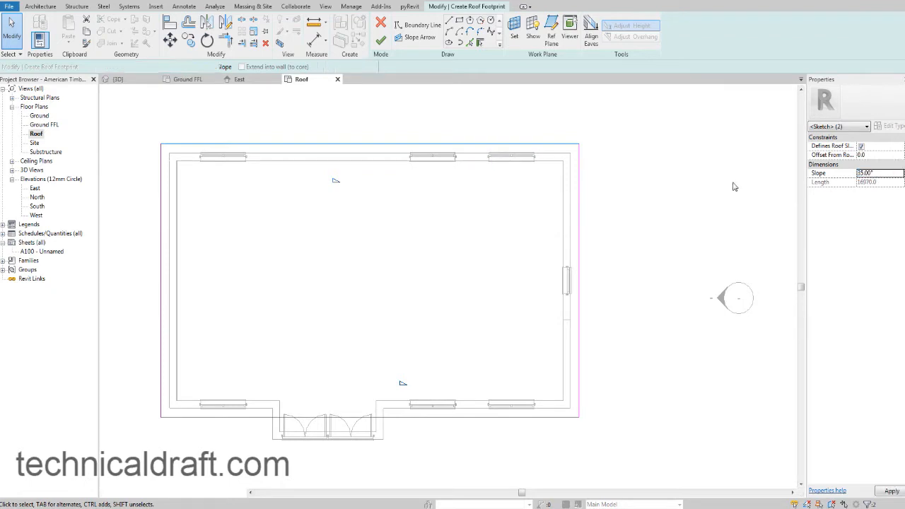
Finish the roof footprint sketch and inspect the new gable roof in the 3D view.
left_click(380, 40)
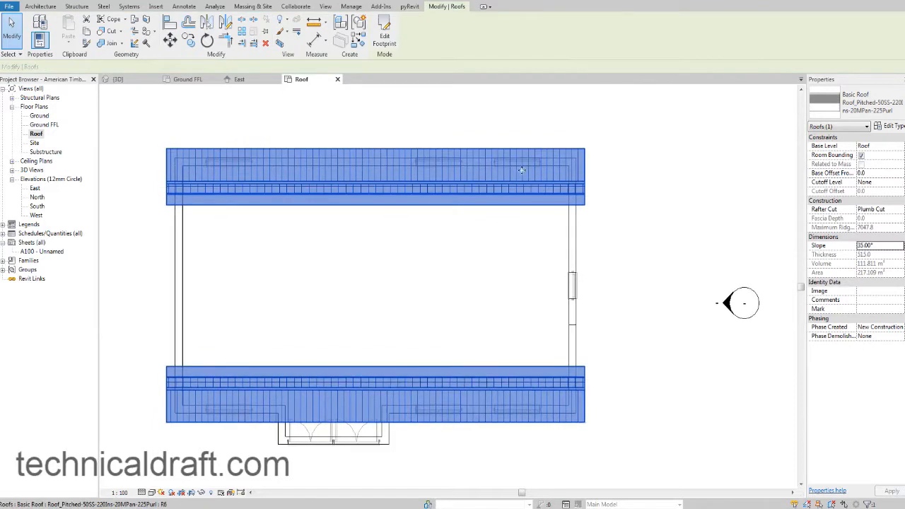
left_click(117, 79)
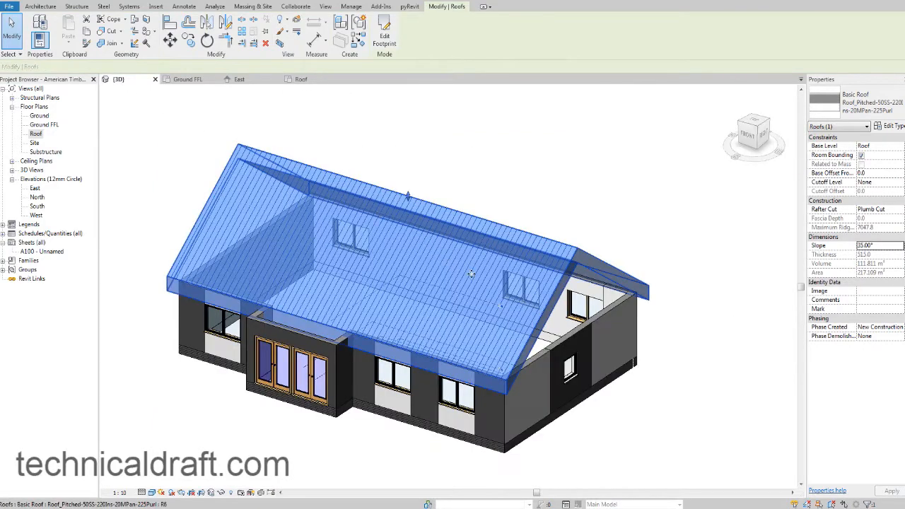
middle_click_drag(565, 304, 500, 297)
key("Escape")
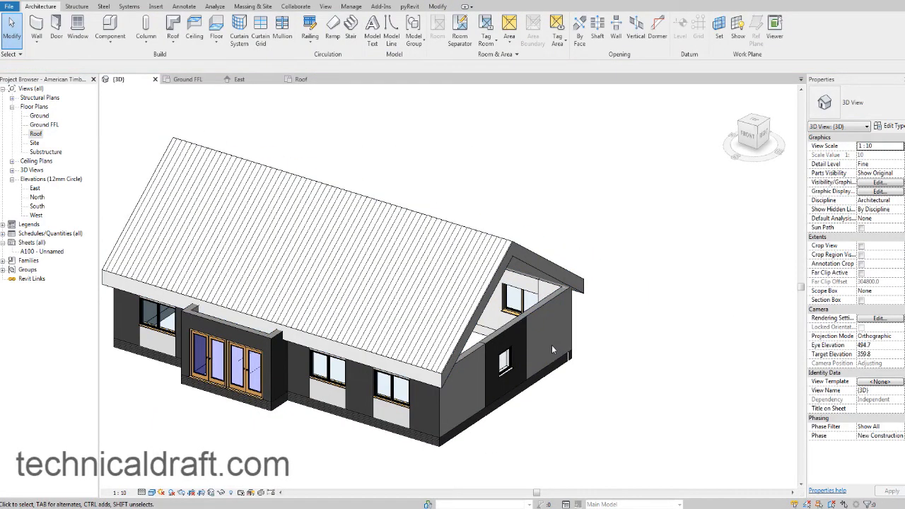
middle_click_drag(530, 347, 476, 274)
scroll(532, 298, "down", 1)
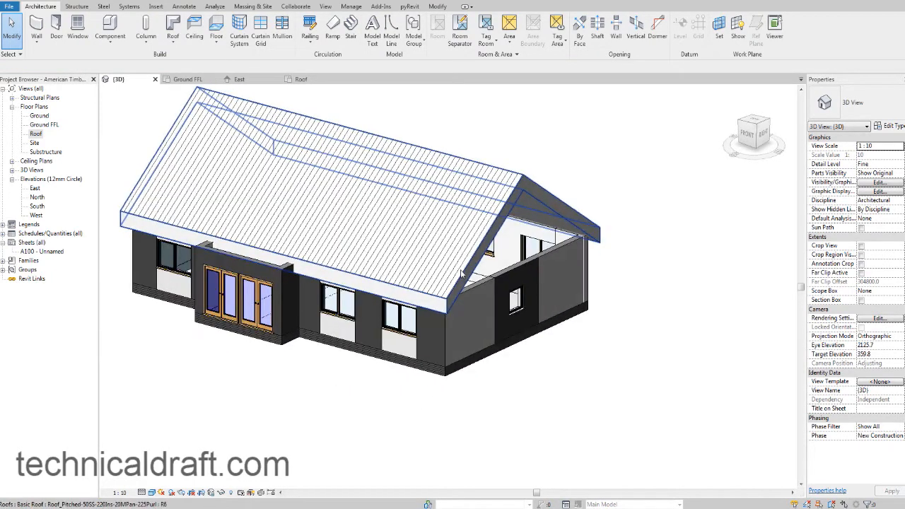
Compare the roof with the reference photo and change its type to Roof_Generic-125mm.
left_click(486, 245)
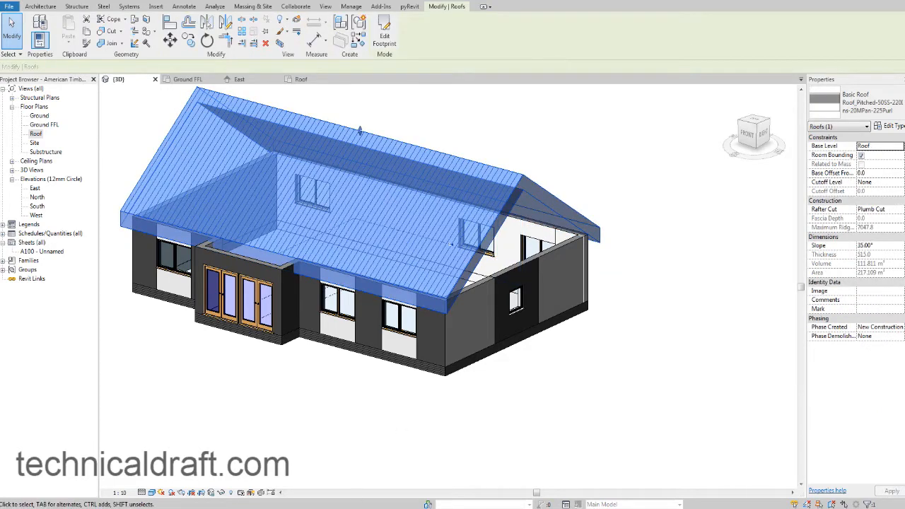
key("alt+Tab")
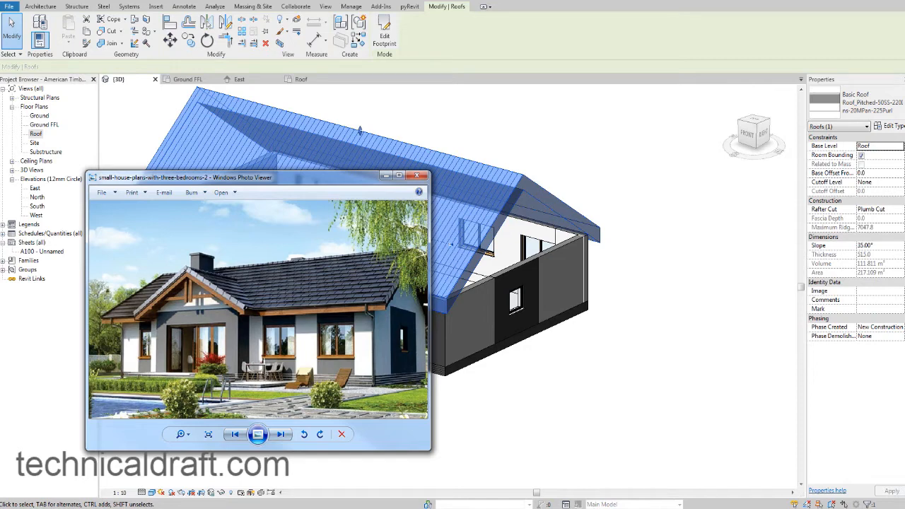
key("alt+Tab")
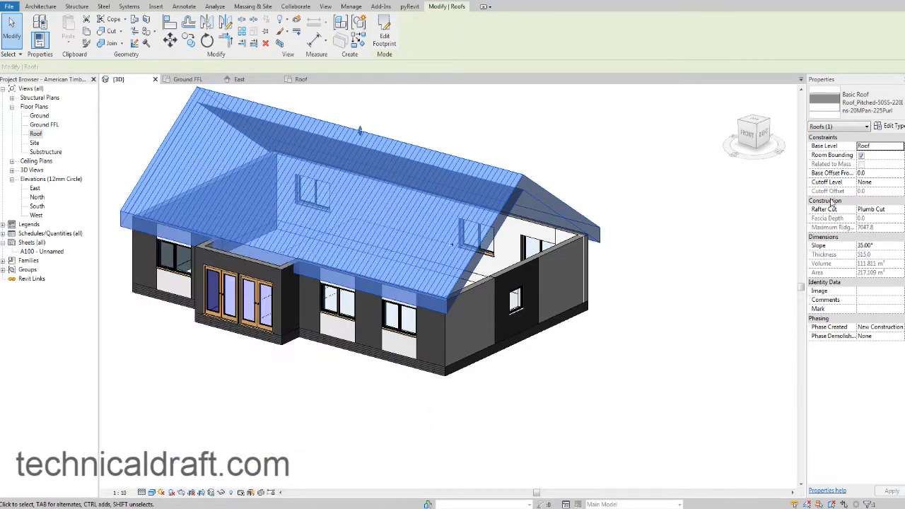
left_click(878, 113)
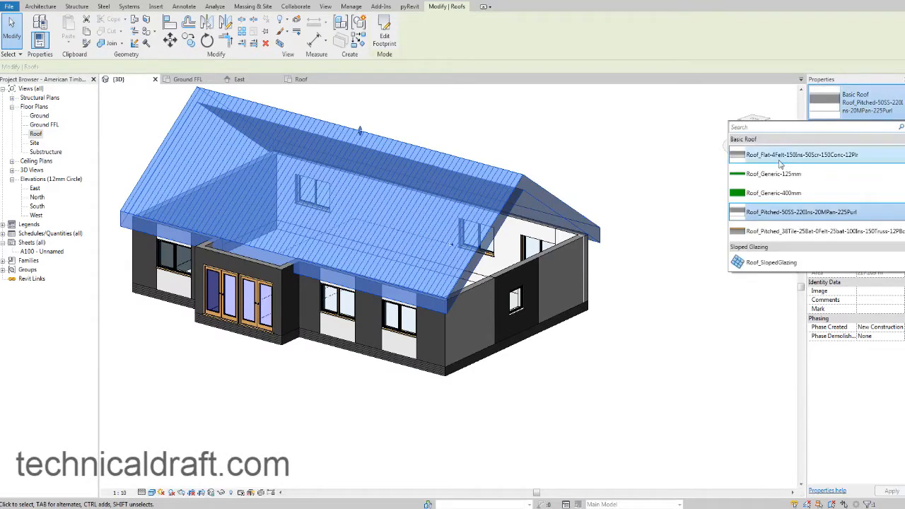
left_click(752, 174)
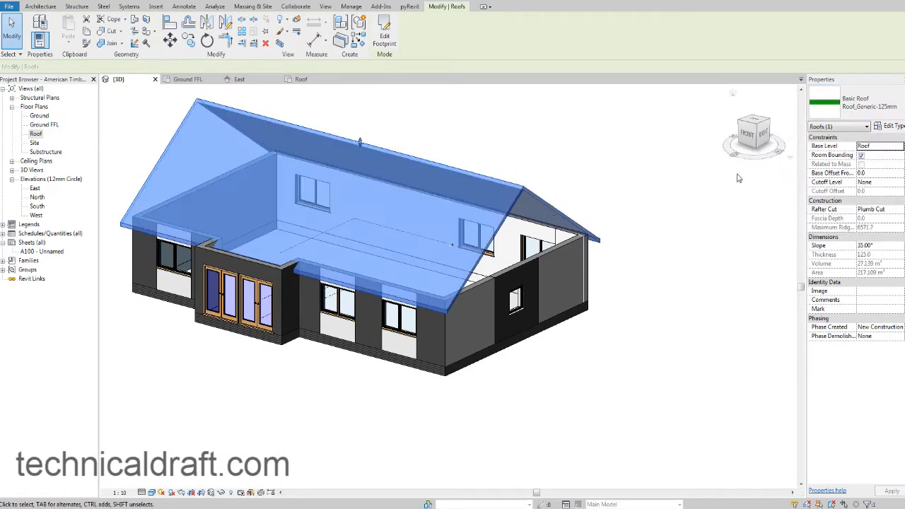
left_click(677, 178)
middle_click_drag(610, 255, 537, 256, "shift")
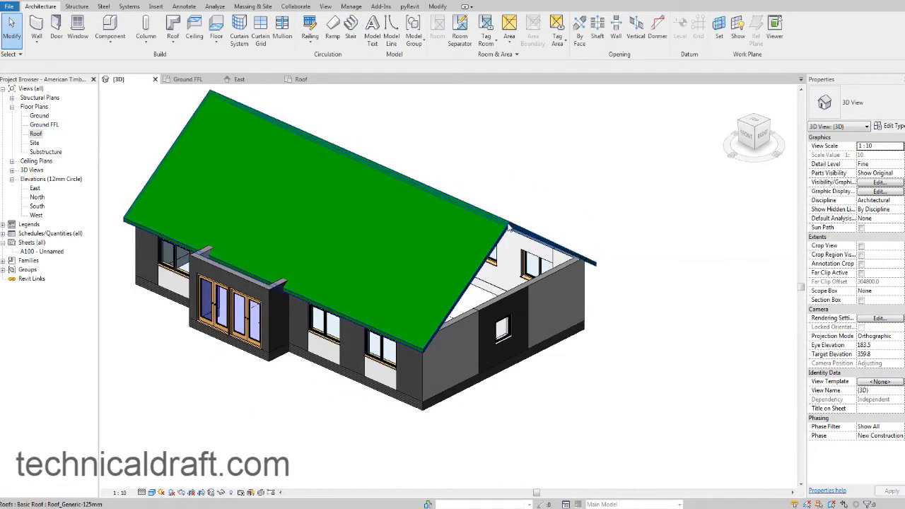
Duplicate the gable roof's type under the name Tiled Roof.
left_click(508, 227)
scroll(519, 241, "up", 2)
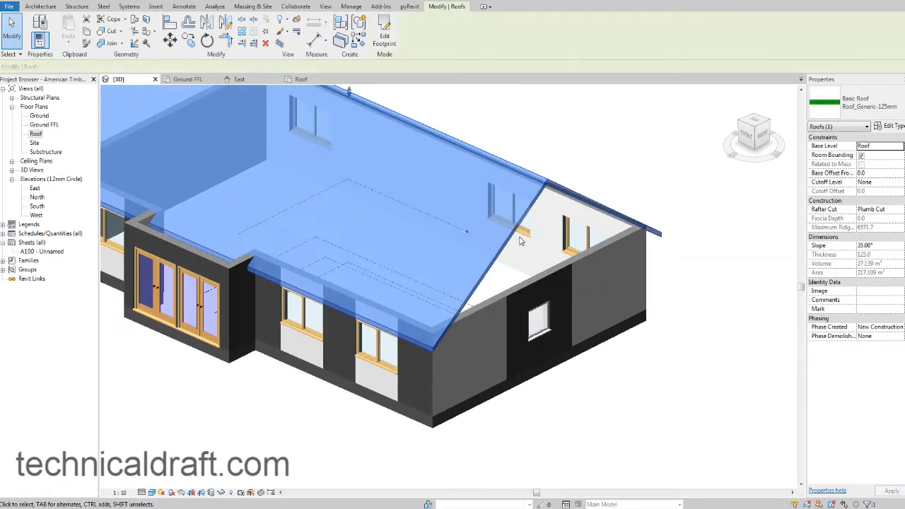
middle_click_drag(541, 256, 569, 281)
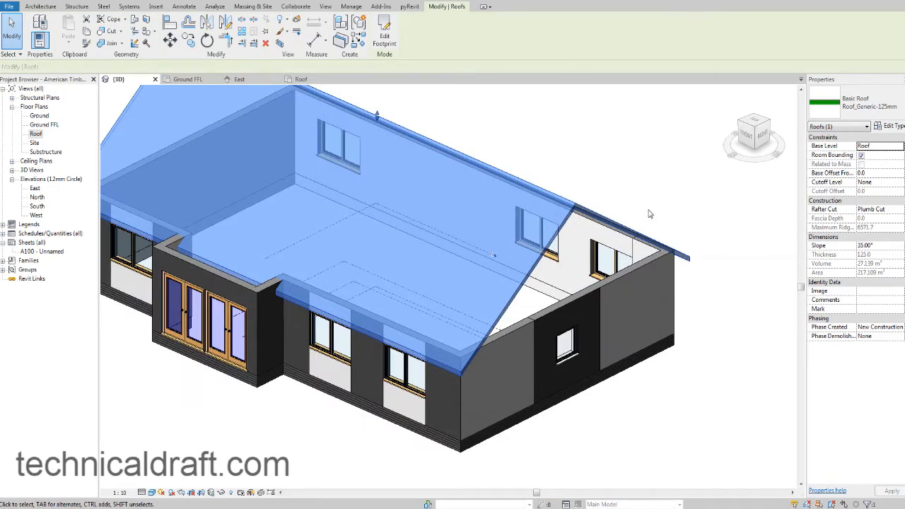
left_click(888, 126)
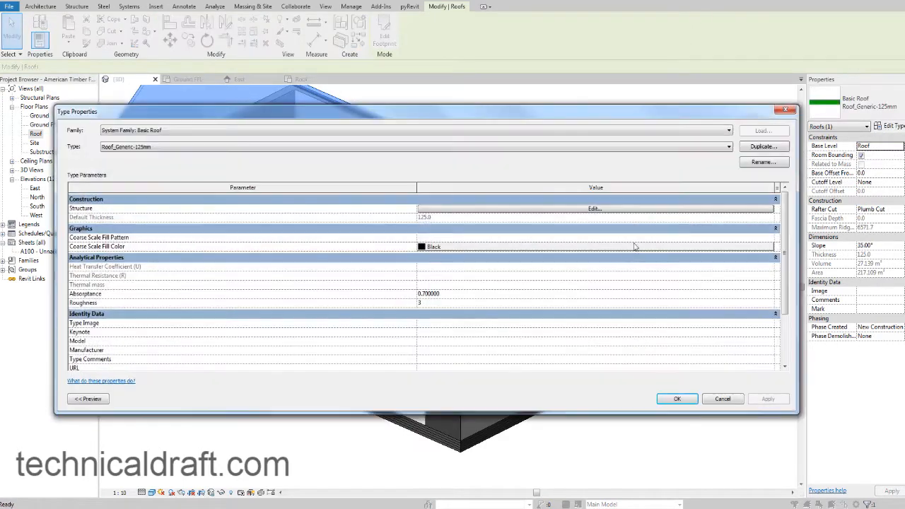
left_click(764, 147)
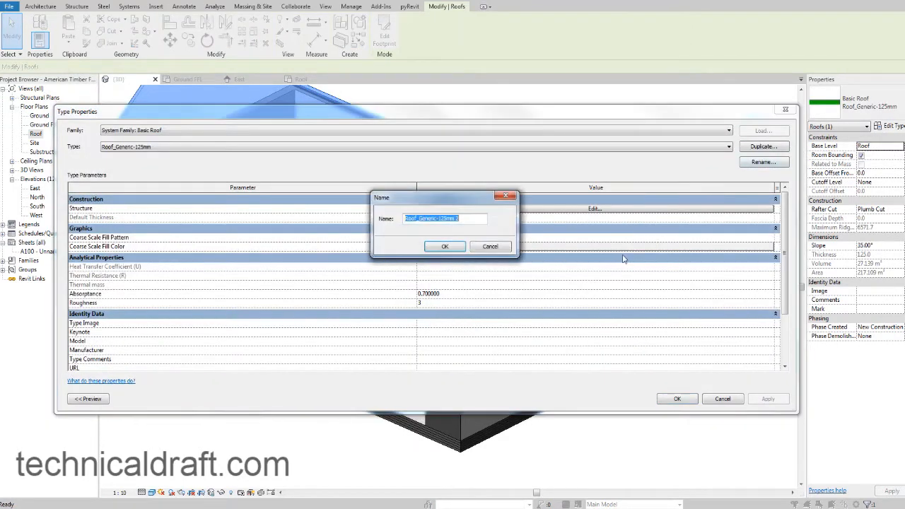
type("Tiled Roof")
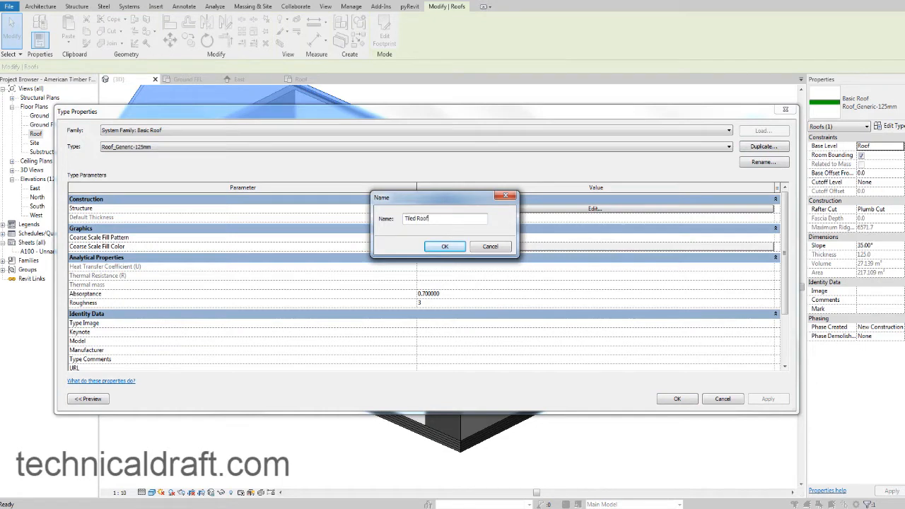
left_click(445, 246)
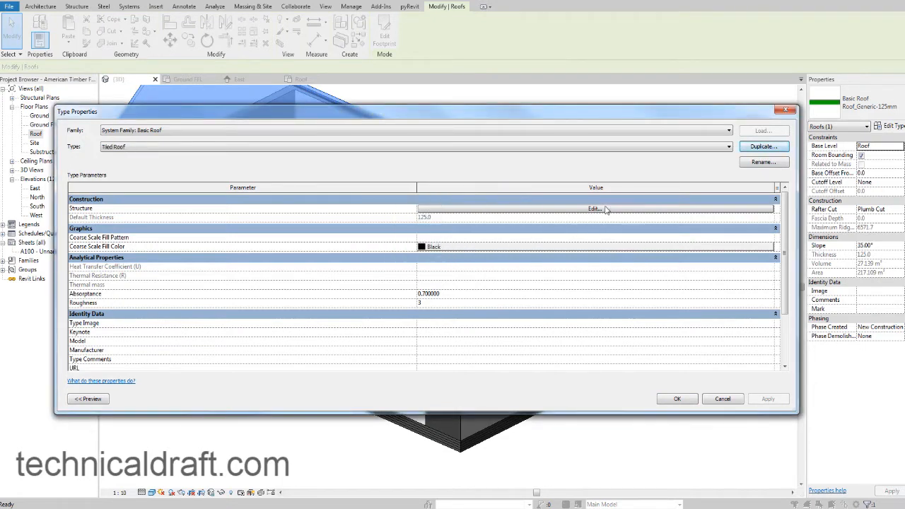
Assign the Roofing, Tile material to the Tiled Roof's structure layer and apply the new type to the roof.
left_click(600, 208)
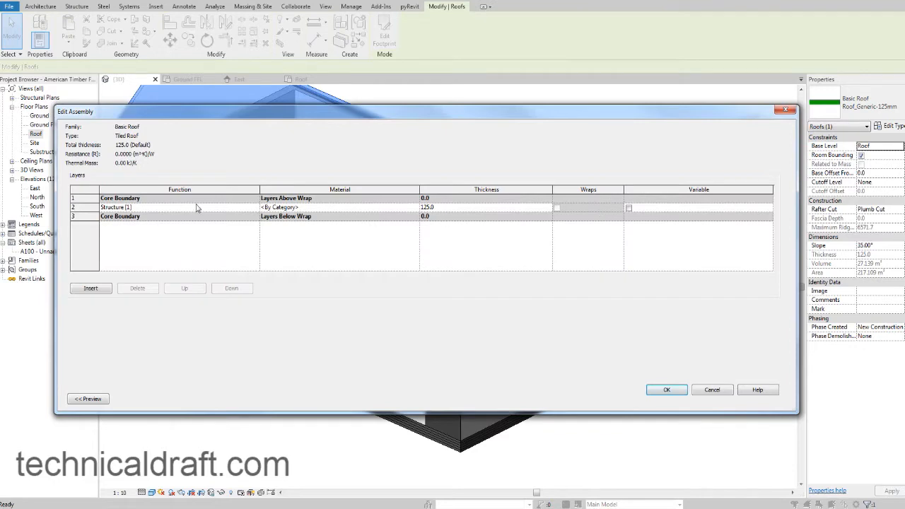
left_click(415, 208)
left_click(414, 208)
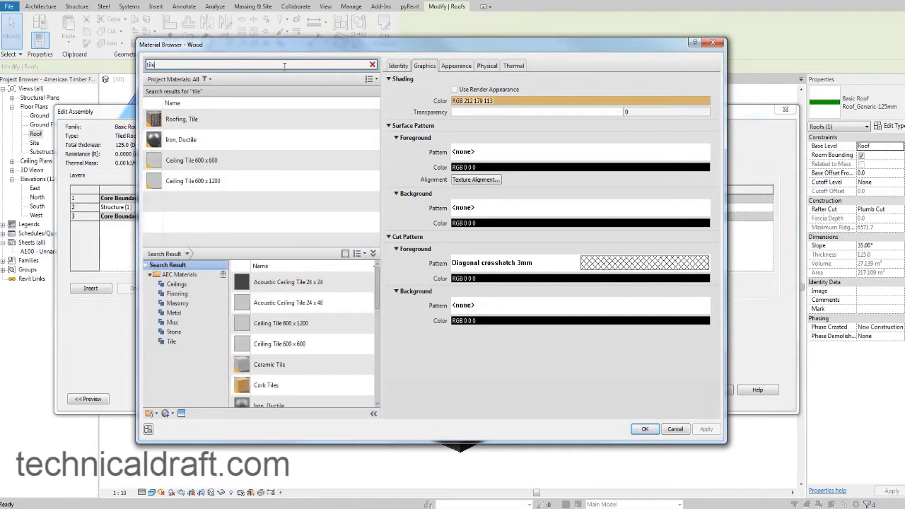
left_click(189, 119)
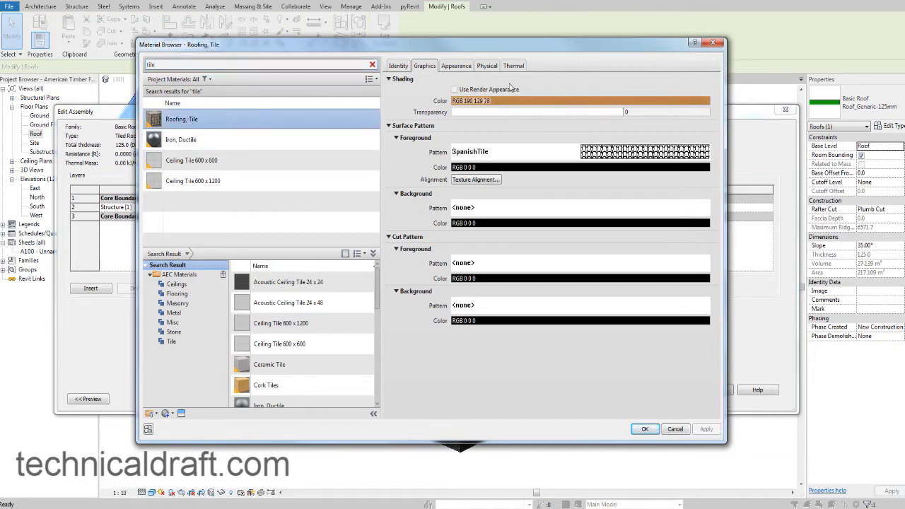
left_click(448, 65)
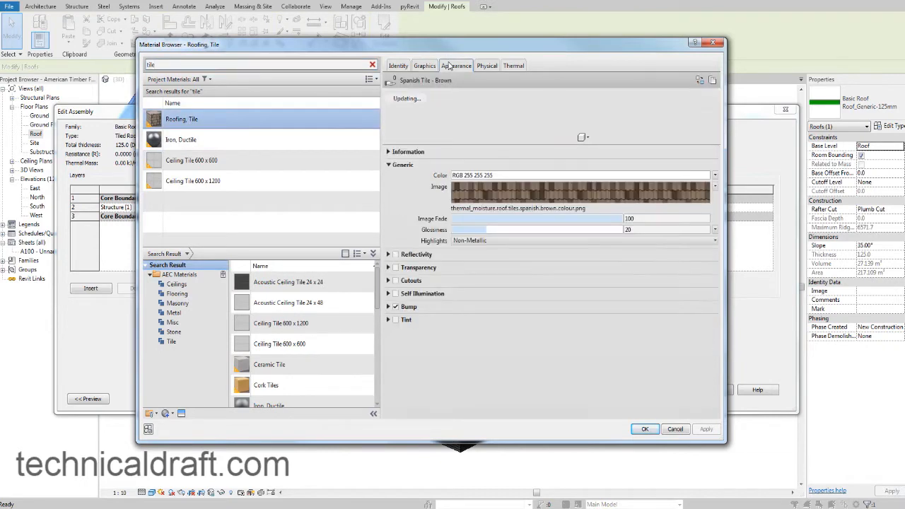
left_click(423, 66)
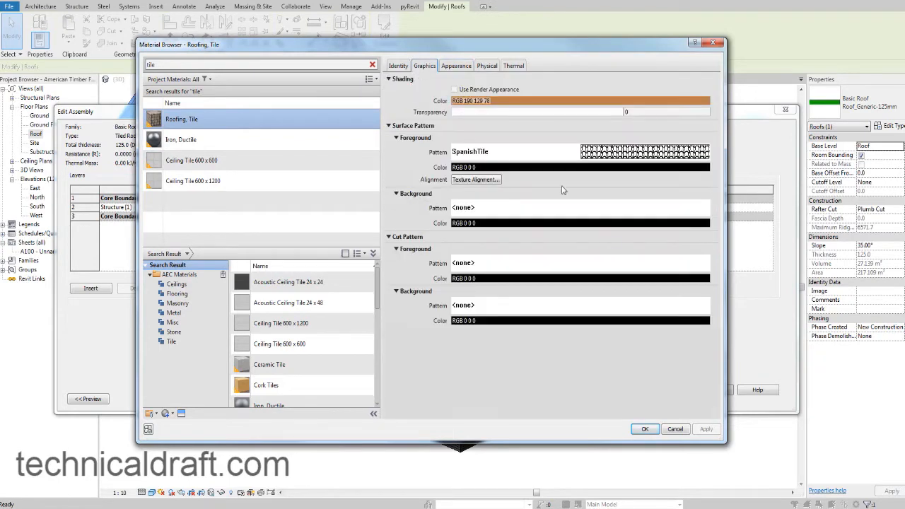
left_click(643, 429)
left_click(643, 429)
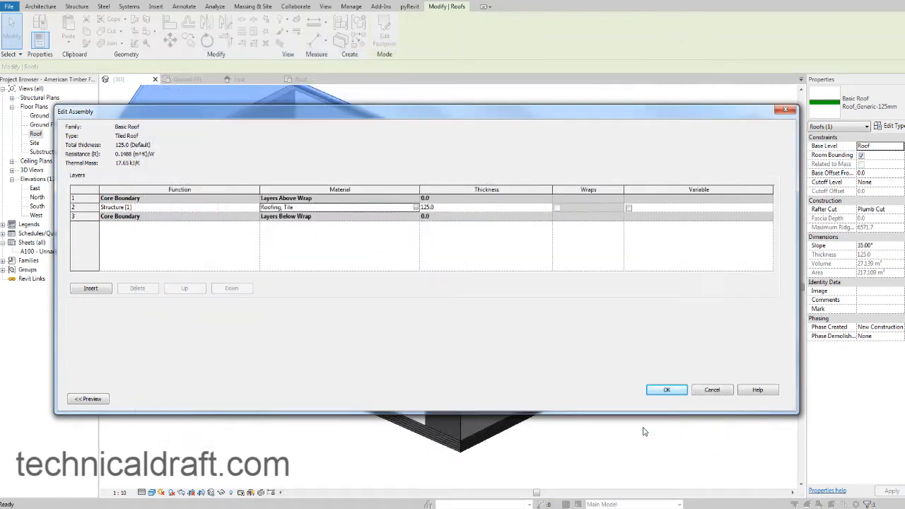
left_click(675, 394)
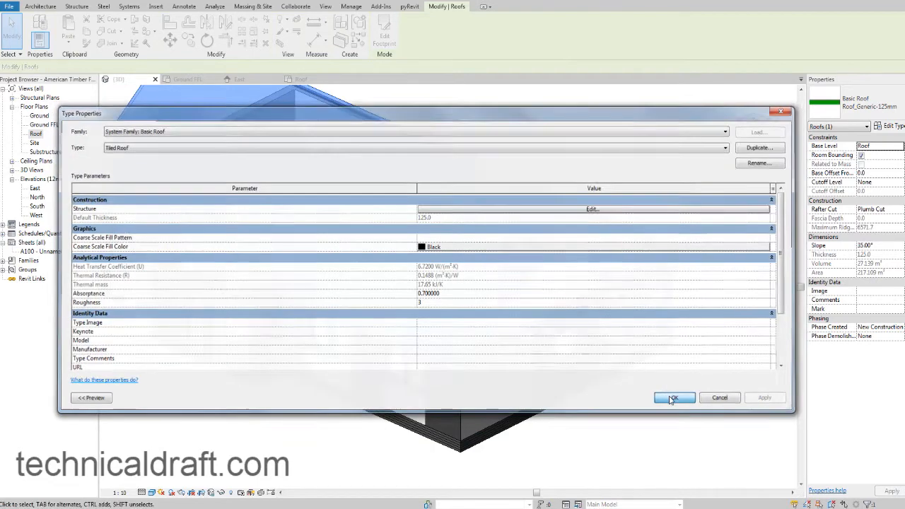
left_click(670, 400)
middle_click_drag(692, 302, 706, 299)
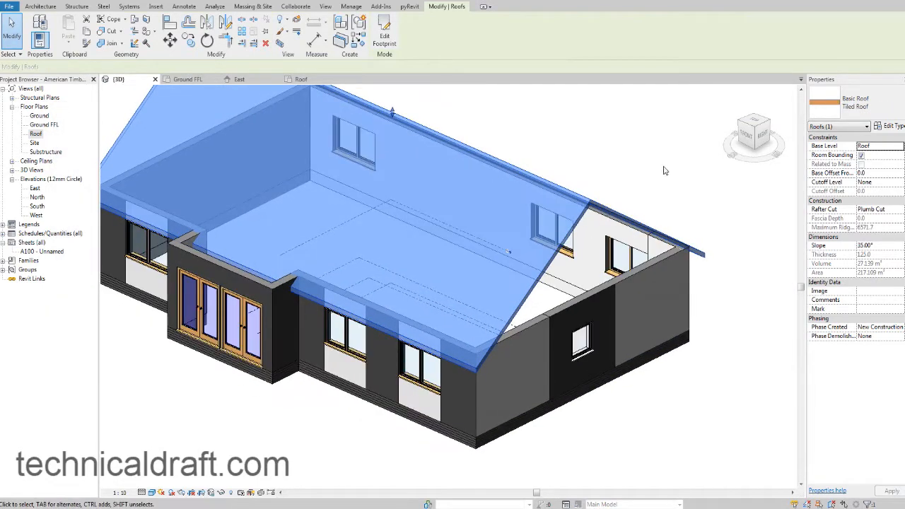
left_click(663, 170)
Inspect the tile pattern on the gable roof and set the roof's slope to 30°.
scroll(552, 302, "up", 6)
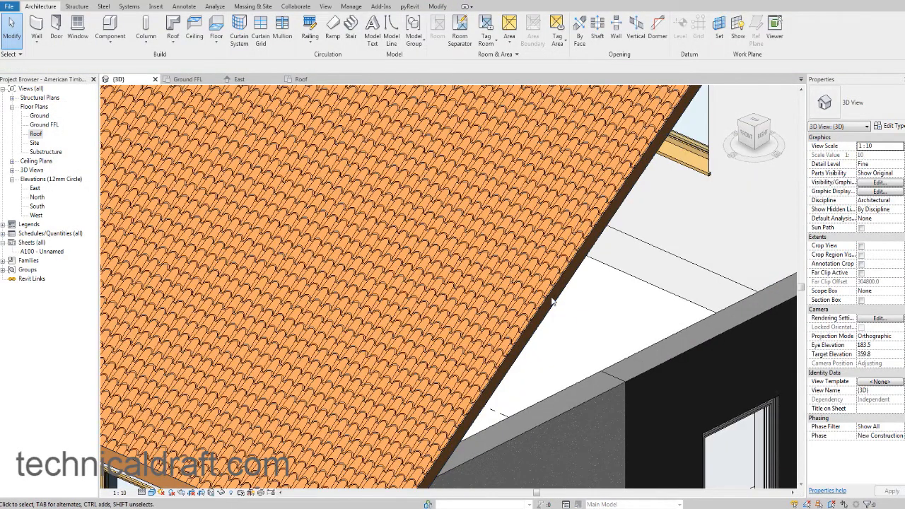
scroll(552, 299, "down", 1)
middle_click_drag(553, 300, 585, 264)
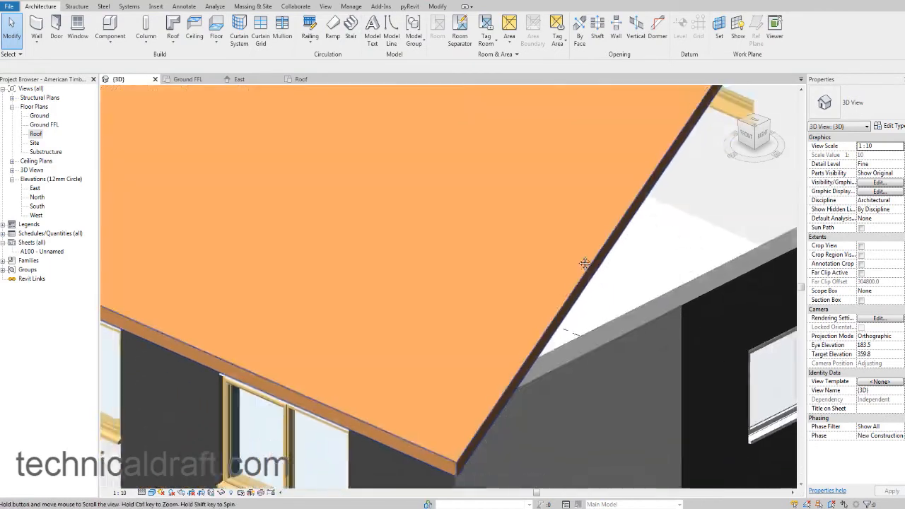
scroll(585, 263, "down", 8)
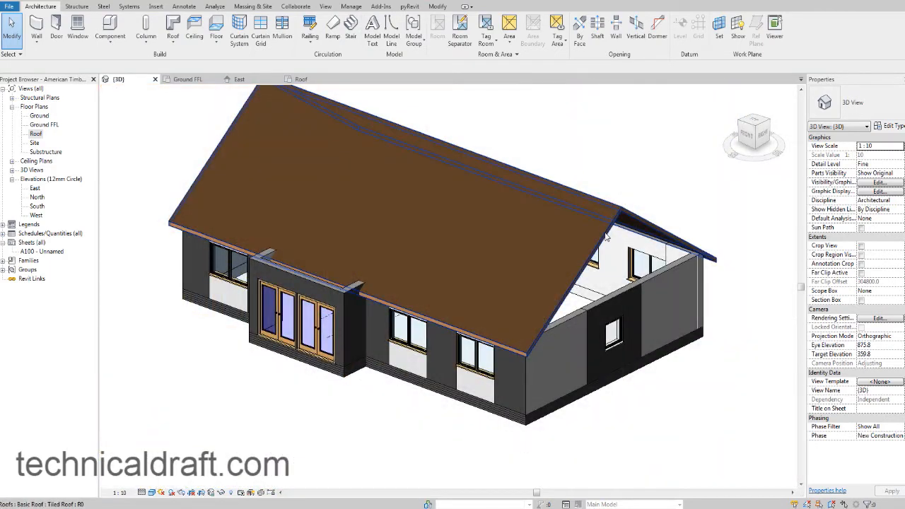
left_click(605, 237)
scroll(628, 200, "up", 4)
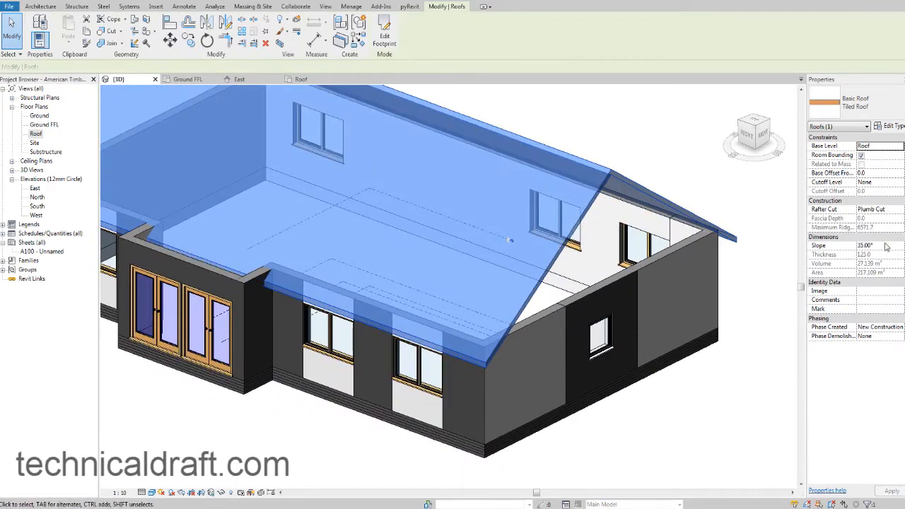
left_click(883, 245)
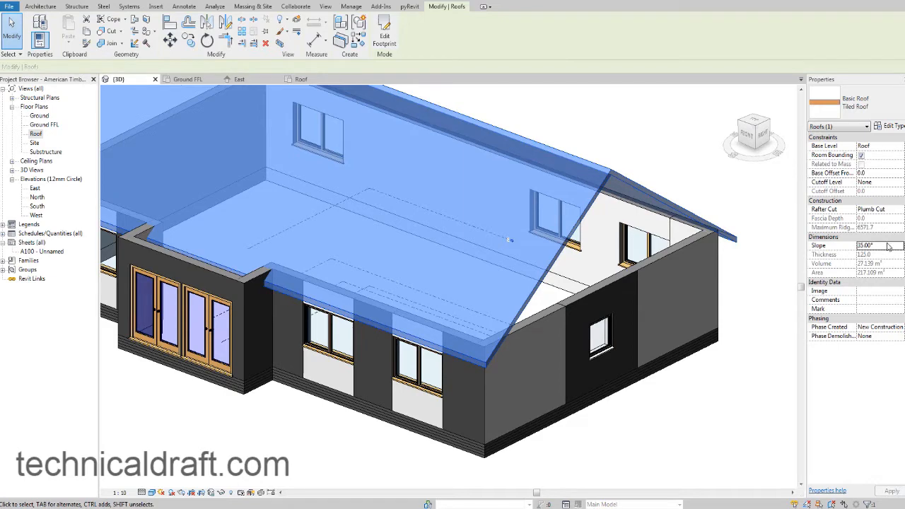
double_click(887, 244)
type("30")
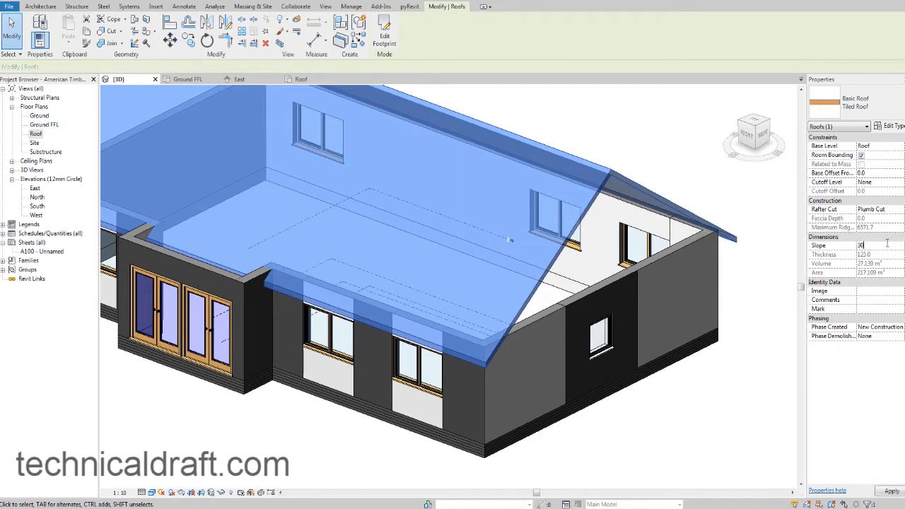
left_click(664, 138)
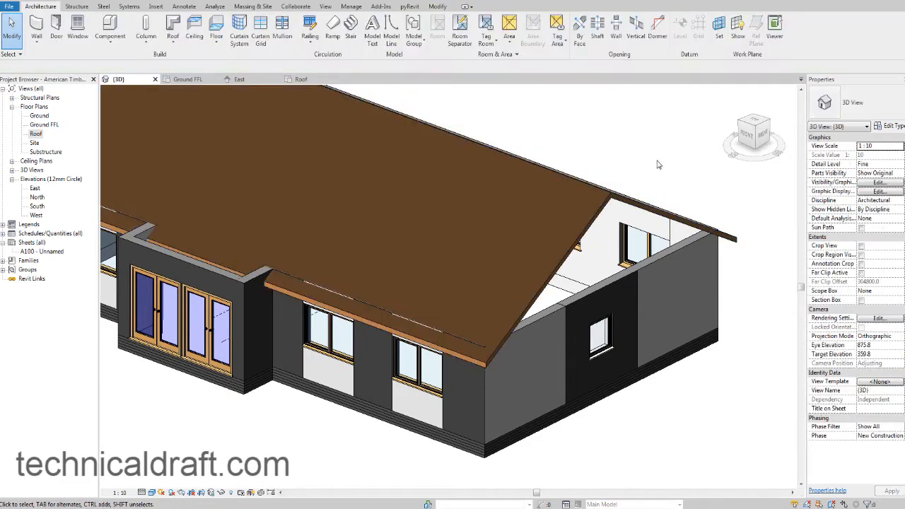
Examine the roof's pitch, its eaves and its junction with the exterior walls from several angles in 3D.
middle_click_drag(660, 166, 634, 211)
scroll(644, 183, "down", 1)
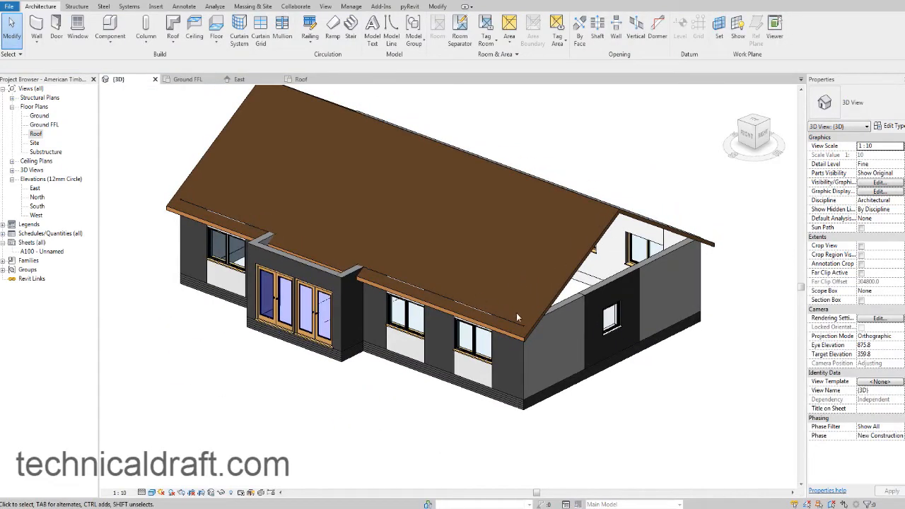
middle_click_drag(516, 312, 460, 240, "shift")
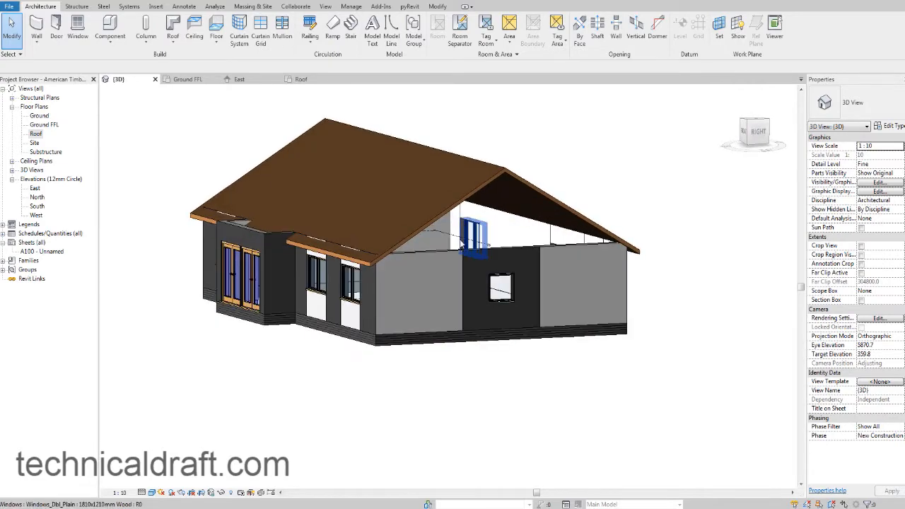
middle_click_drag(405, 236, 364, 219, "shift")
scroll(436, 285, "up", 2)
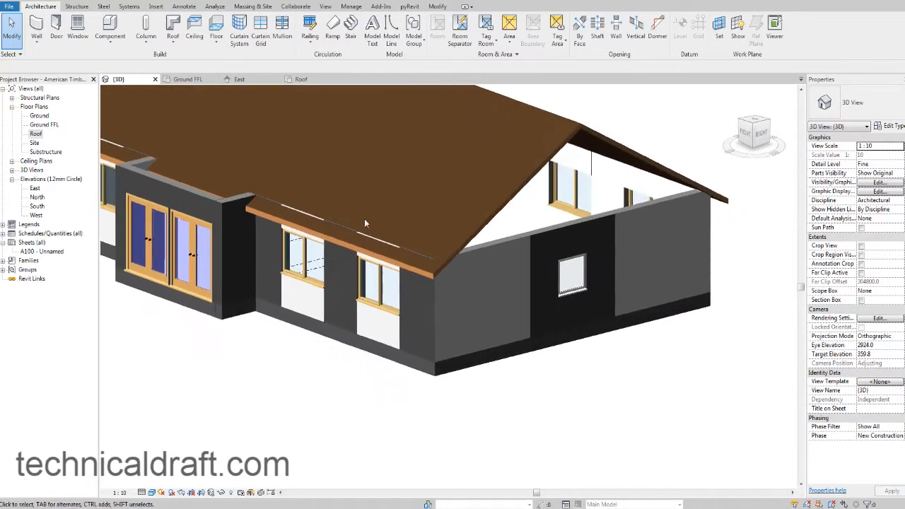
scroll(396, 225, "up", 5)
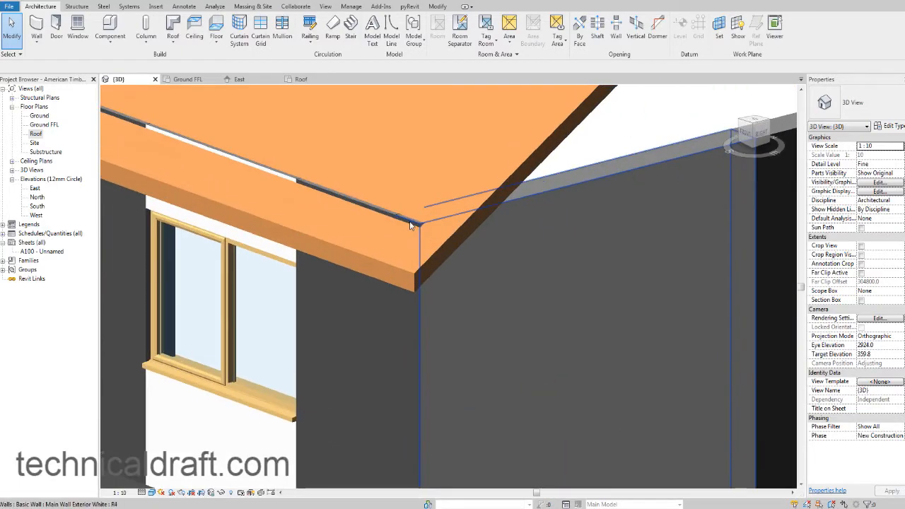
scroll(429, 217, "down", 5)
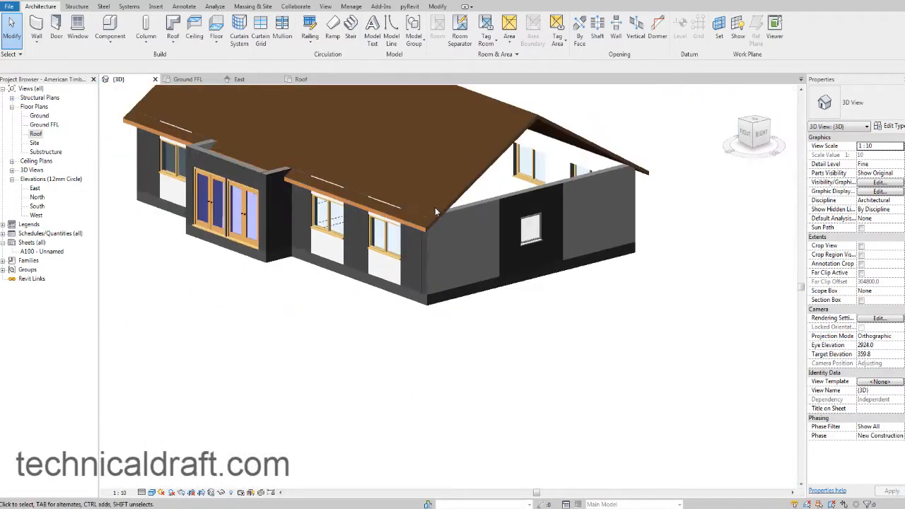
scroll(436, 212, "down", 3)
middle_click_drag(436, 212, 510, 224, "shift")
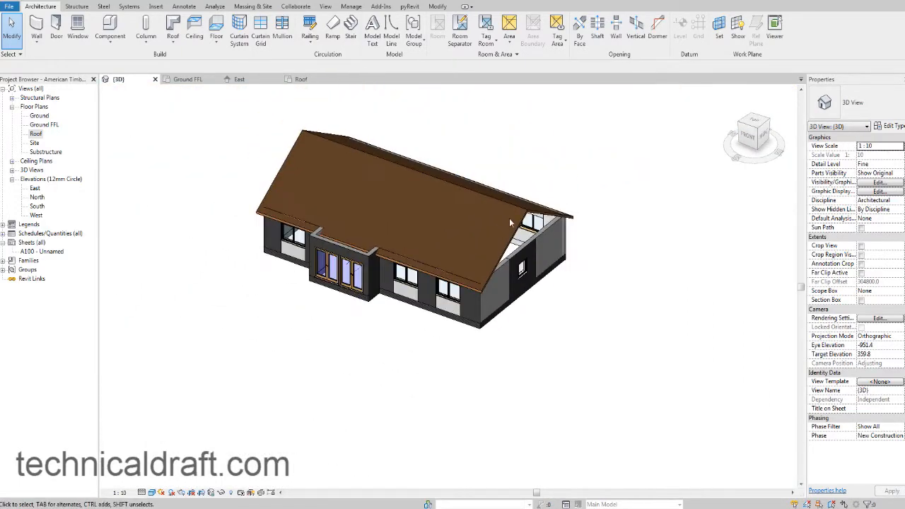
scroll(511, 223, "up", 2)
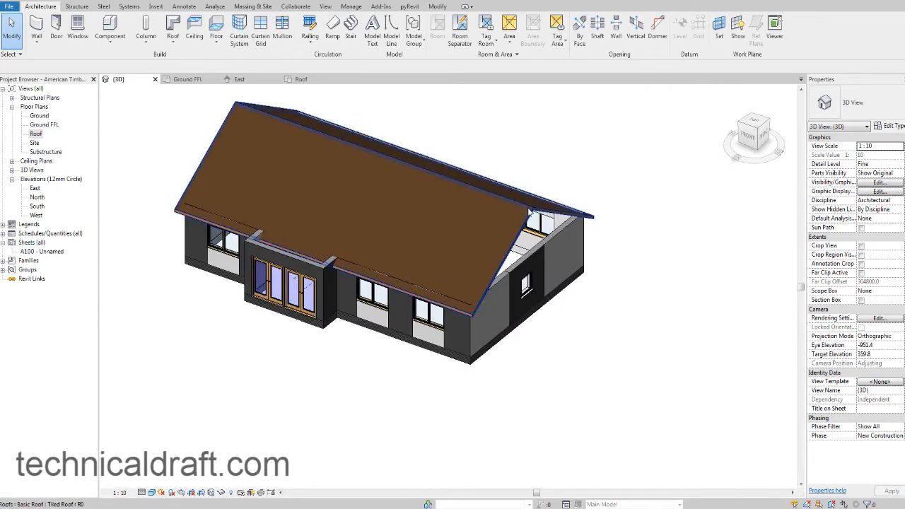
Delete the tiled gable roof from the model.
middle_click_drag(732, 243, 650, 217, "shift")
middle_click_drag(650, 216, 669, 250, "shift")
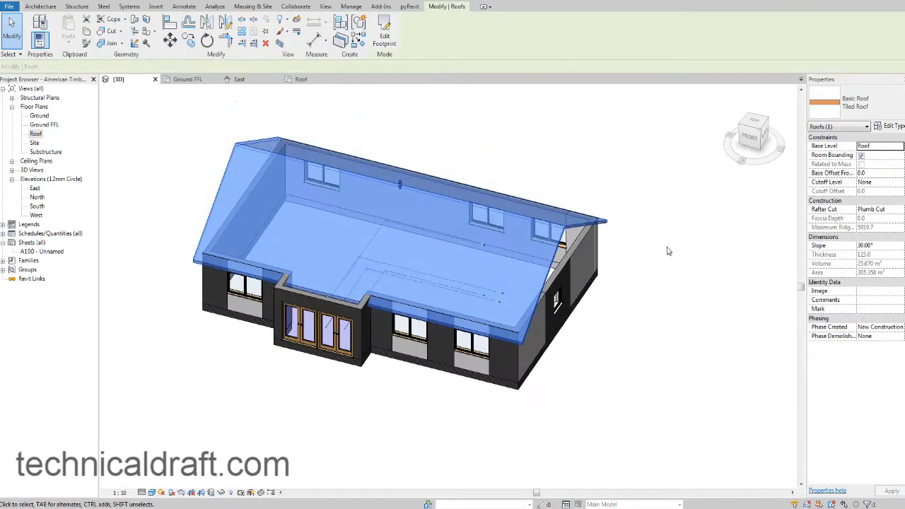
key("Delete")
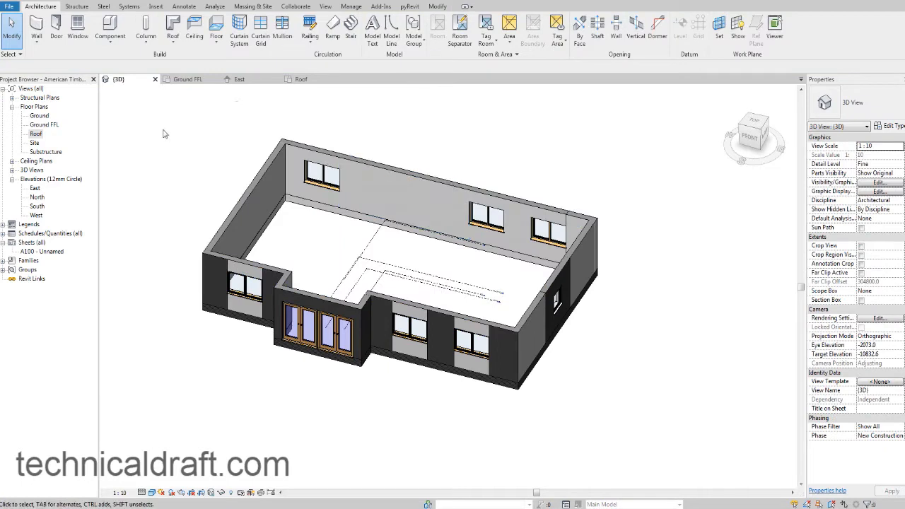
Start a new footprint roof in the Roof floor plan using the Tiled Roof type.
double_click(37, 134)
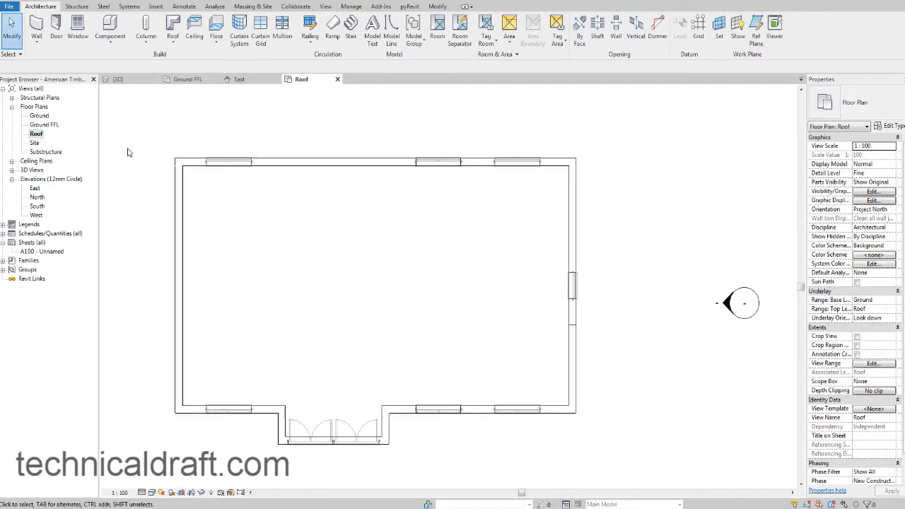
left_click(172, 28)
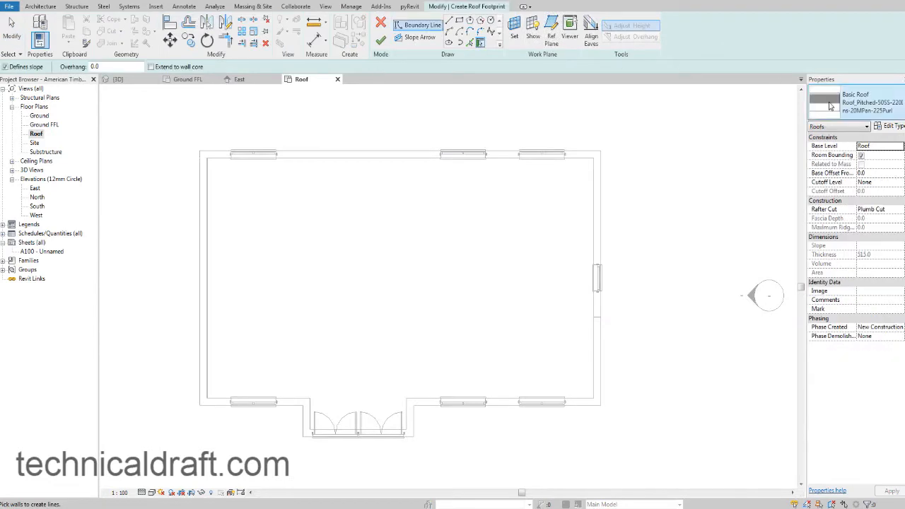
left_click(865, 103)
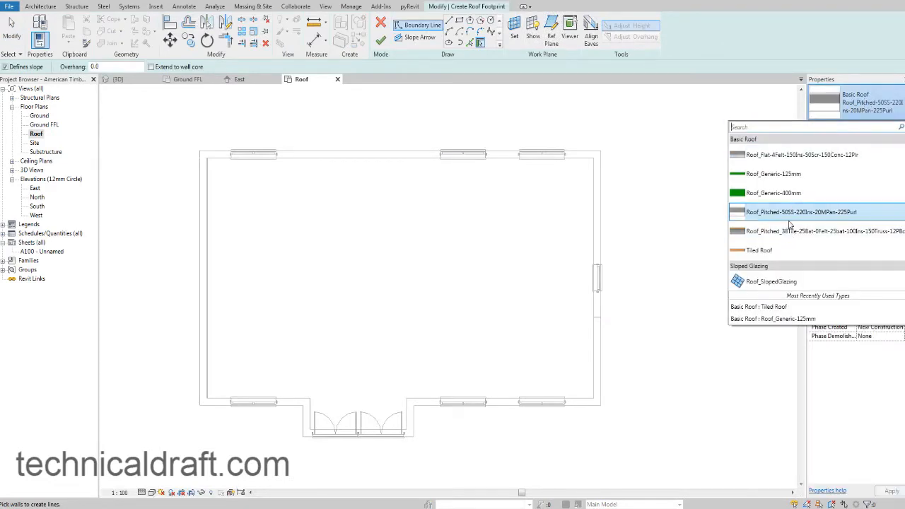
left_click(789, 252)
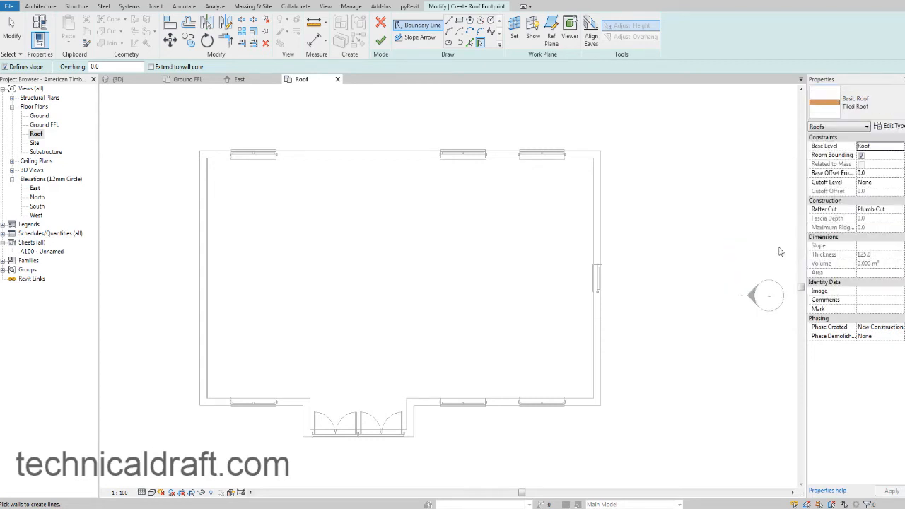
Create slope-defining roof boundary lines offset 350 mm outside the house's four main exterior wall faces.
left_click(471, 44)
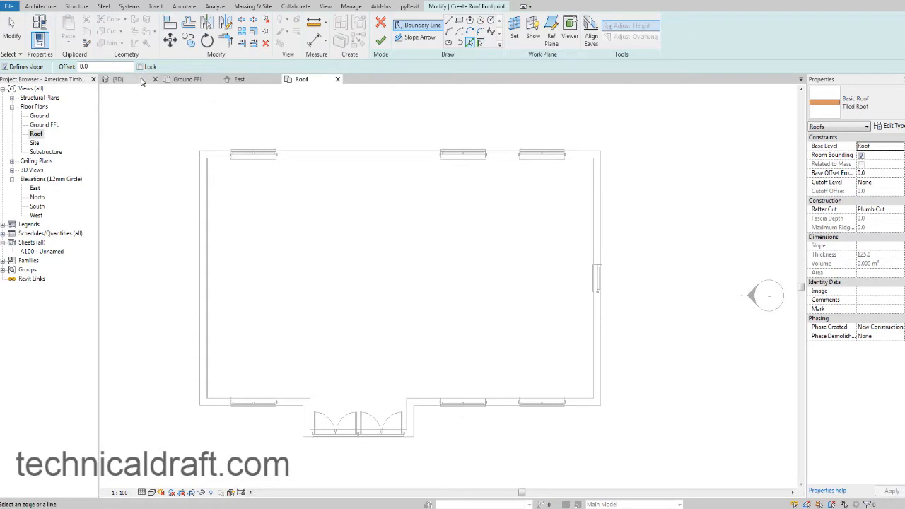
left_click_drag(121, 67, 73, 67)
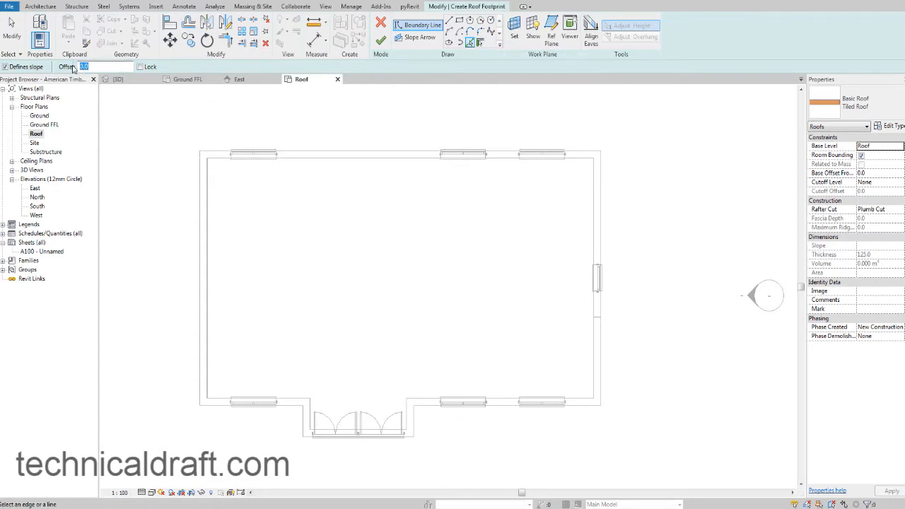
type("35")
left_click(309, 152)
left_click(200, 218)
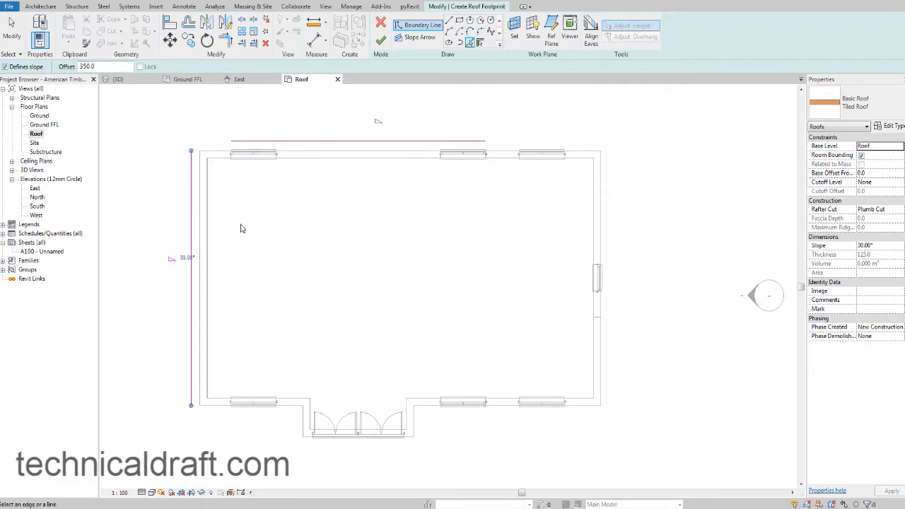
left_click(603, 214)
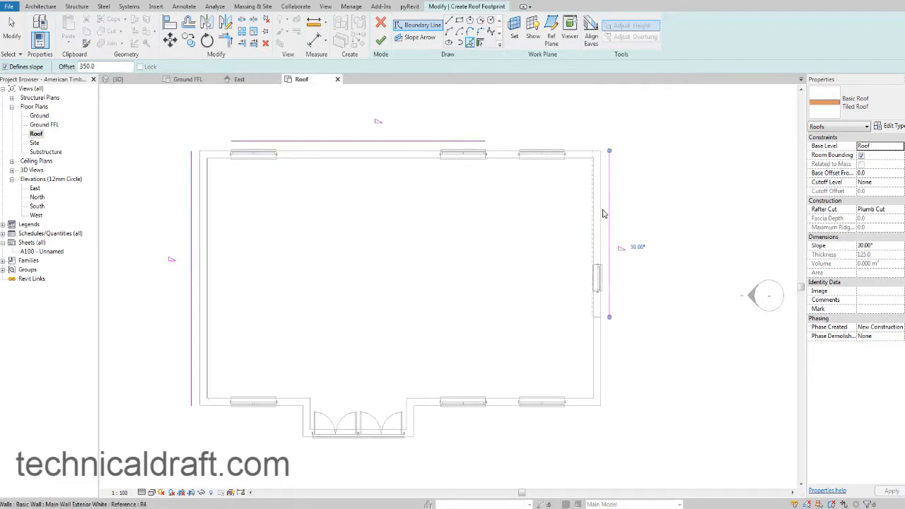
left_click(499, 411)
middle_click_drag(452, 330, 454, 331)
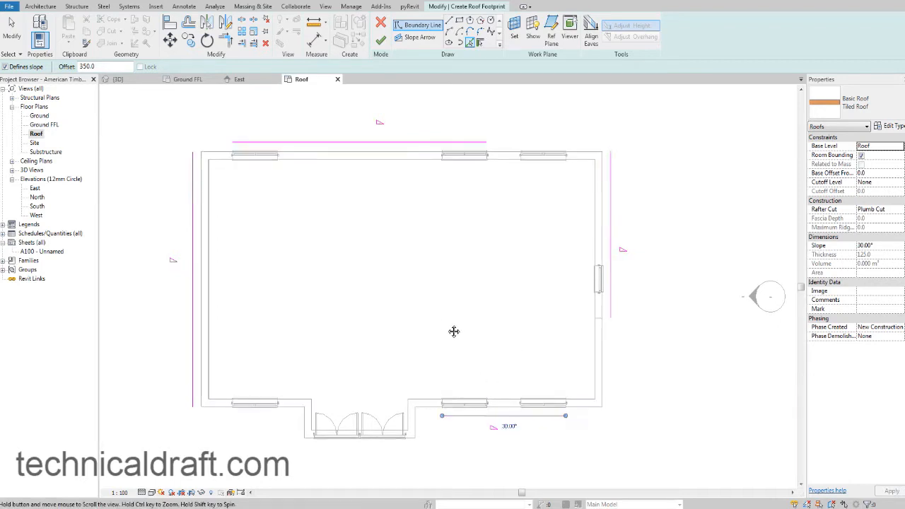
key("Escape")
key("Escape")
Trim and extend the four boundary lines into a closed rectangle and finish the roof footprint.
left_click(224, 40)
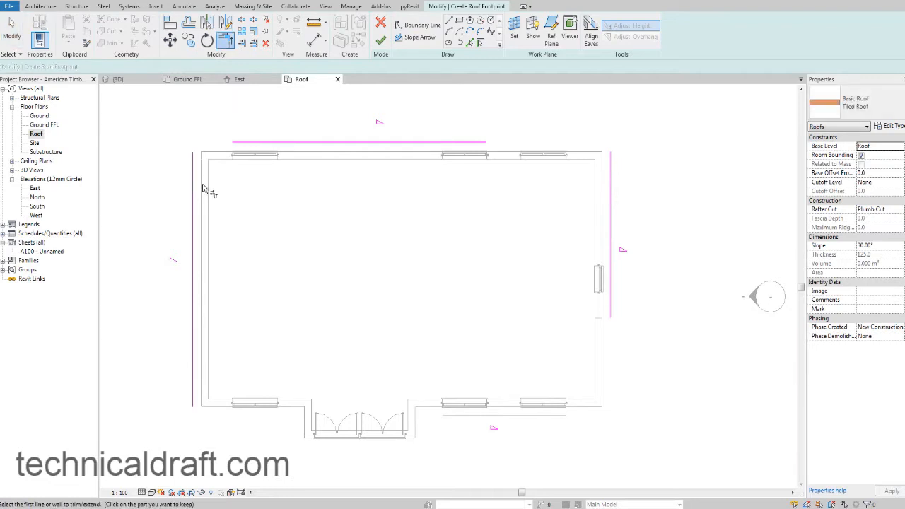
left_click(193, 186)
left_click(248, 147)
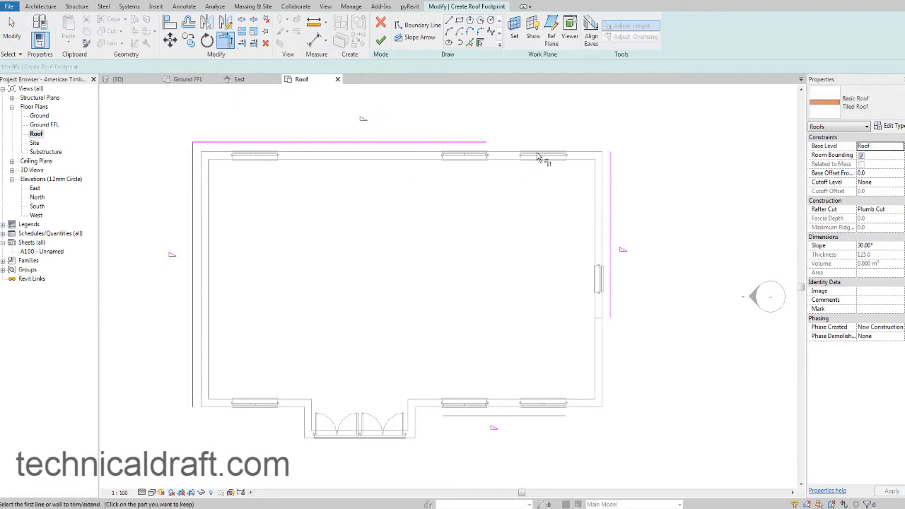
left_click(468, 145)
left_click(610, 192)
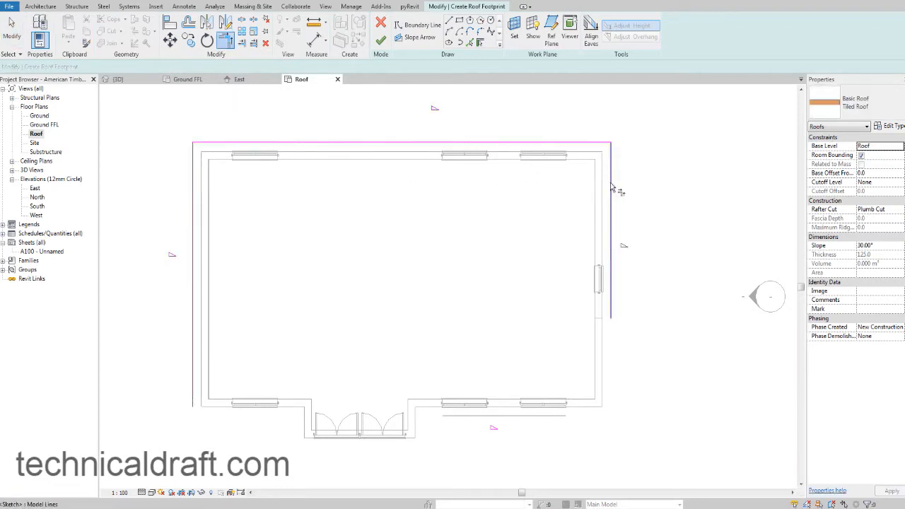
left_click(612, 300)
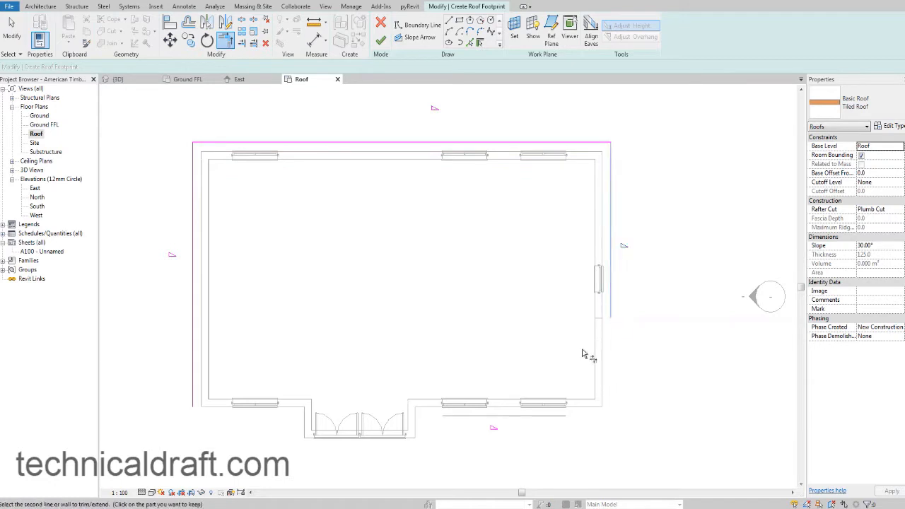
left_click(526, 417)
left_click(478, 417)
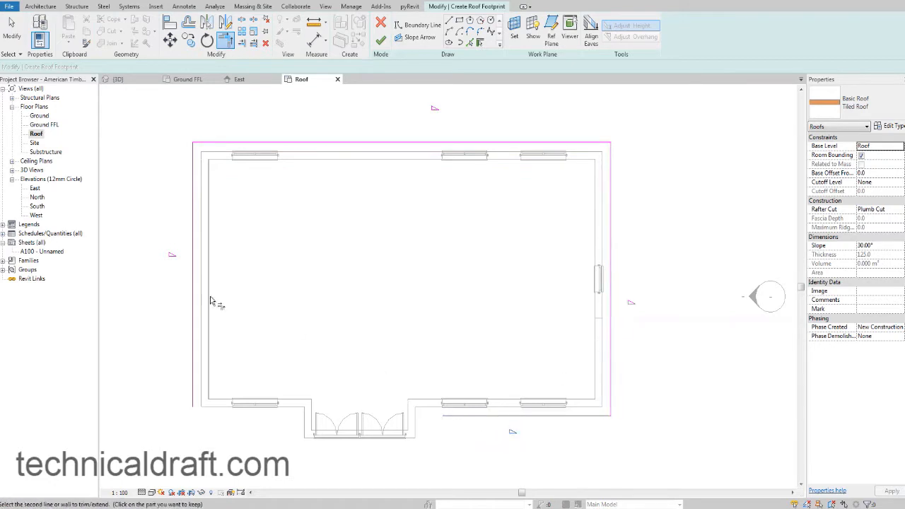
left_click(193, 287)
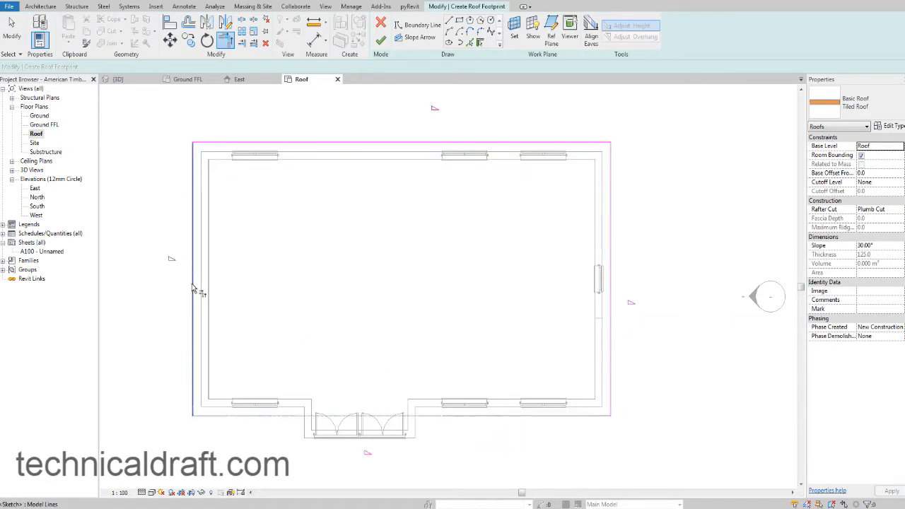
left_click(380, 41)
middle_click_drag(499, 212, 483, 216)
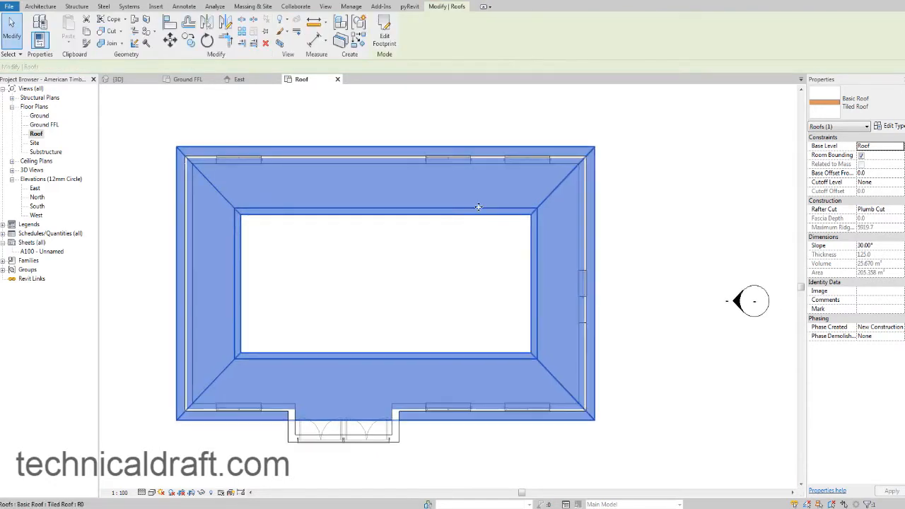
Edit the roof footprint so its two short end boundary lines no longer define slope, and finish the sketch.
left_click(384, 37)
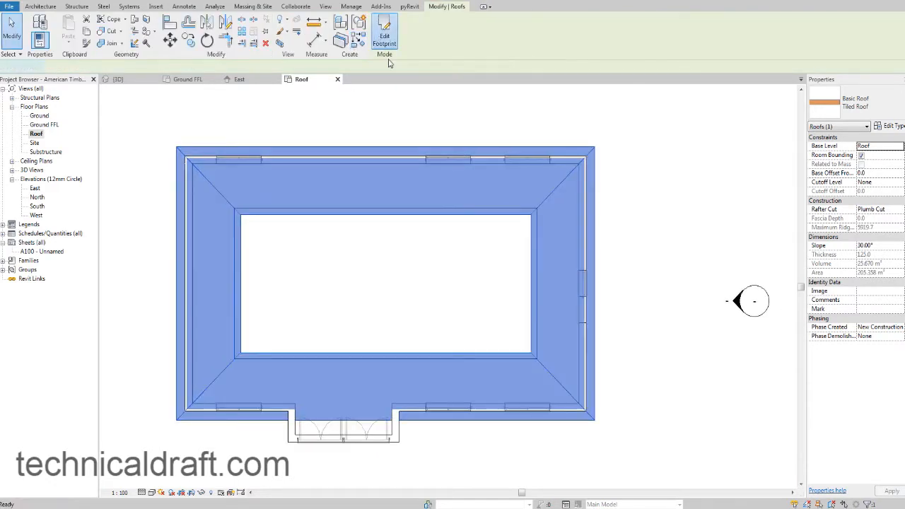
left_click_drag(645, 219, 192, 211)
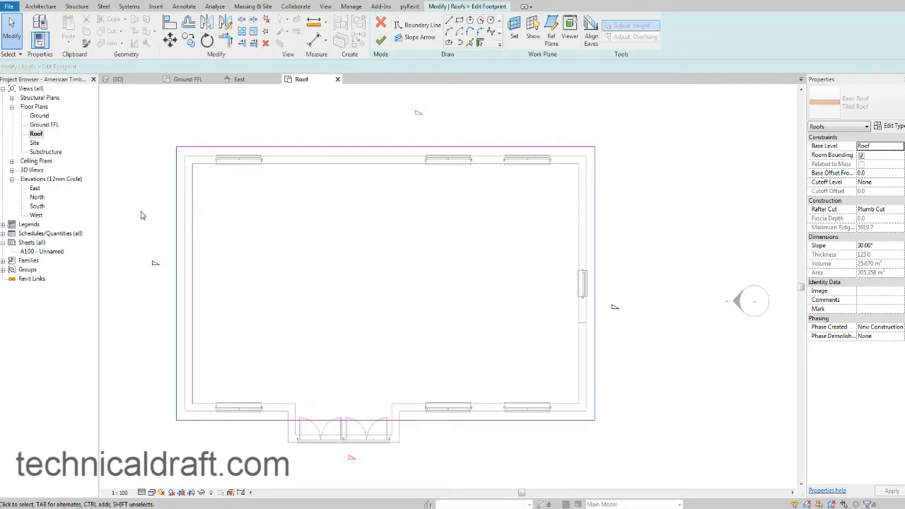
left_click(860, 146)
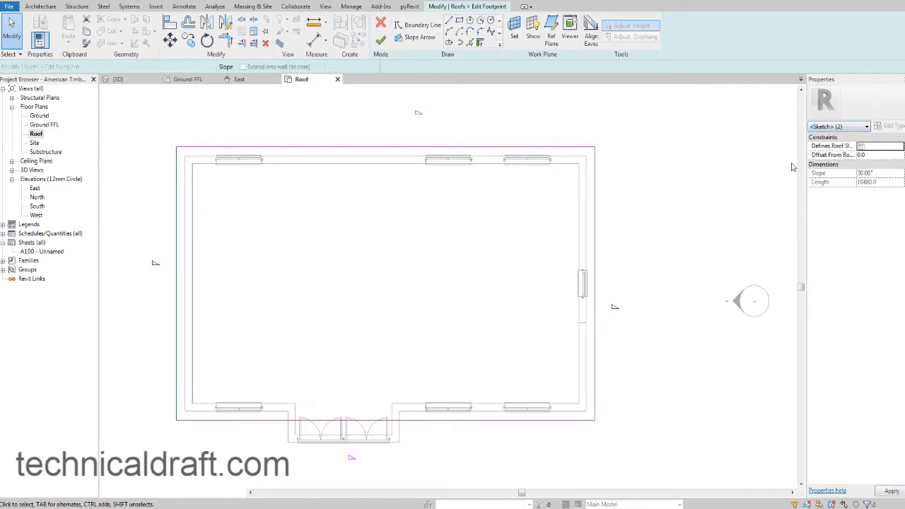
left_click(712, 178)
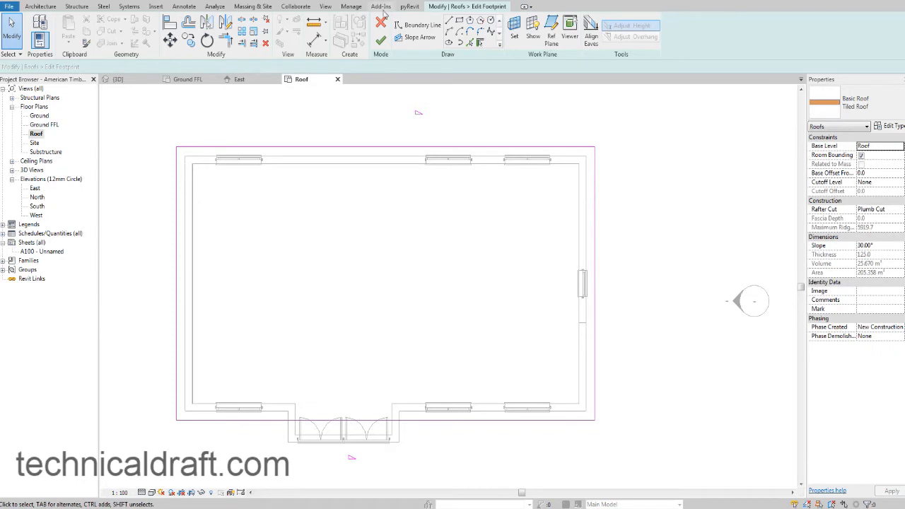
left_click(380, 40)
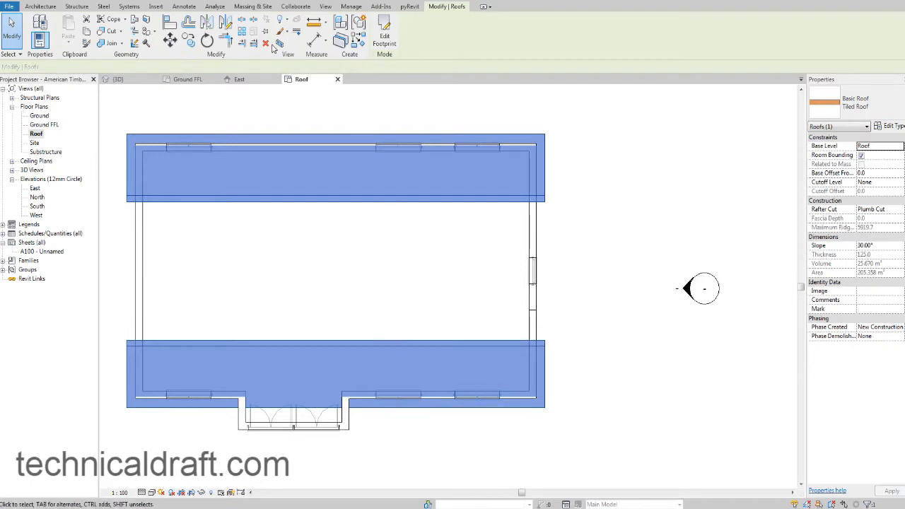
Examine in 3D how the wall tops meet the gable roof at the front corner beside the windows.
left_click(116, 79)
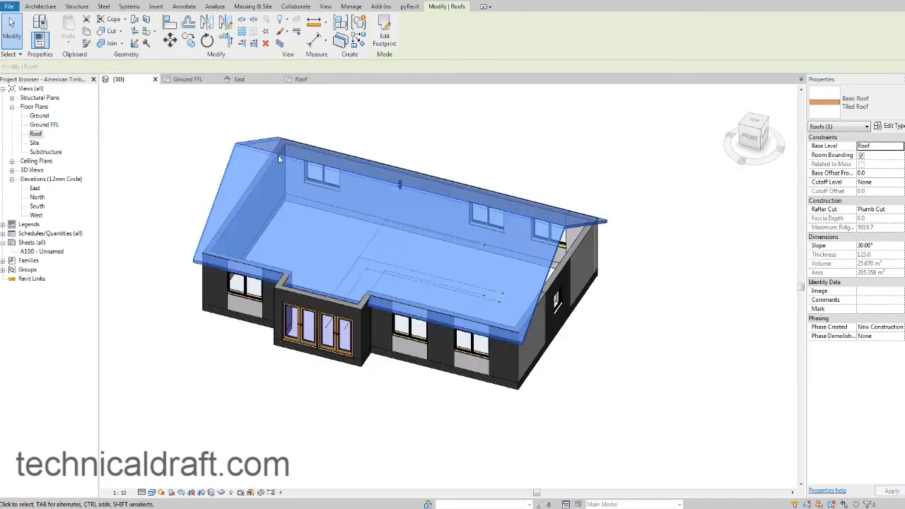
middle_click_drag(489, 309, 429, 305, "shift")
key("Escape")
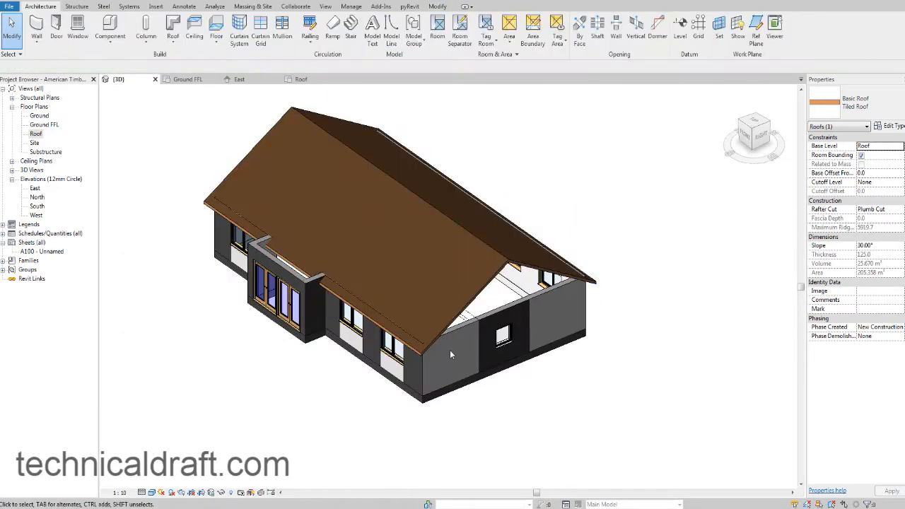
middle_click_drag(462, 352, 363, 240, "shift")
scroll(417, 292, "up", 3)
scroll(274, 261, "up", 3)
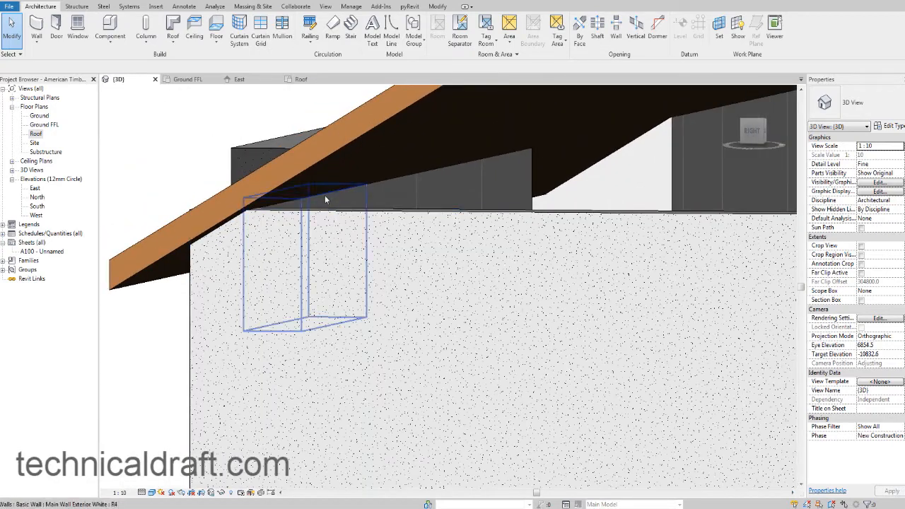
middle_click_drag(309, 191, 408, 186, "shift")
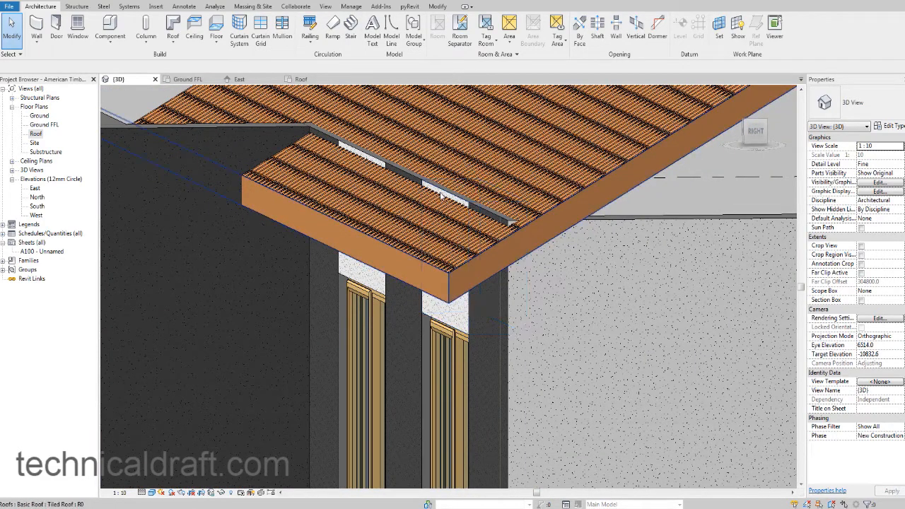
mouse_move(507, 219)
middle_mouse_down()
mouse_move(386, 216)
mouse_move(458, 221)
mouse_move(450, 220)
middle_mouse_up()
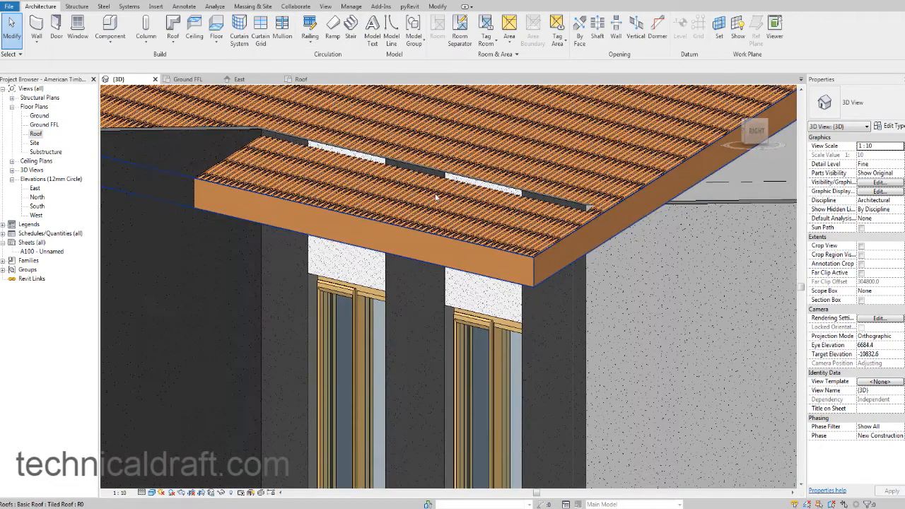
Attach the top of the black corner wall segment beside the front windows to the tiled roof.
left_click(542, 198)
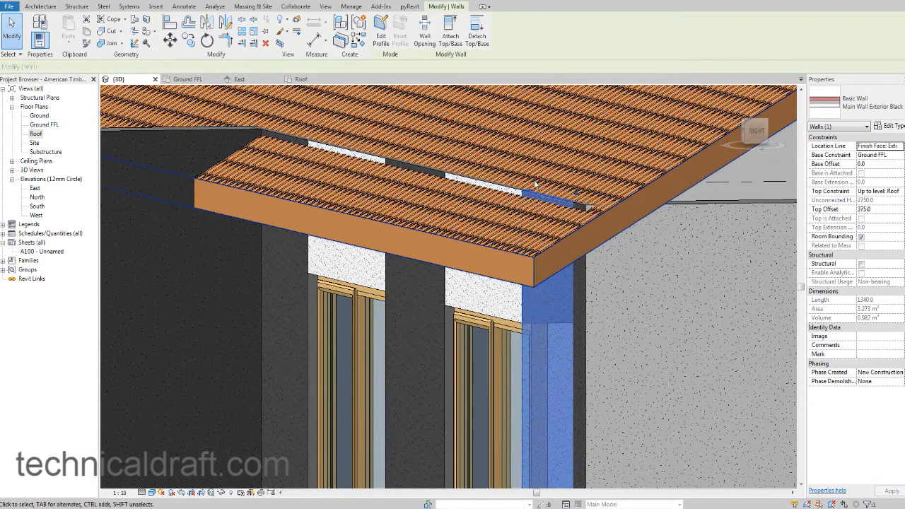
middle_click_drag(534, 180, 436, 134)
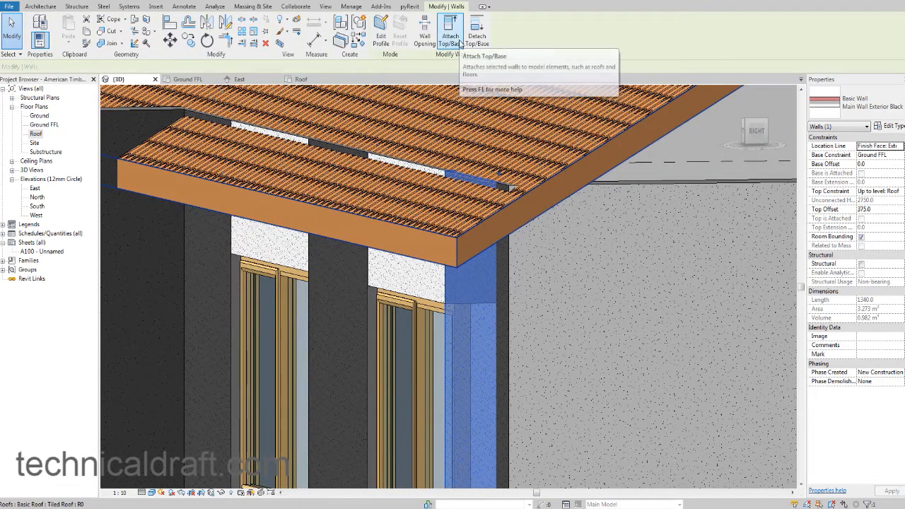
left_click(459, 44)
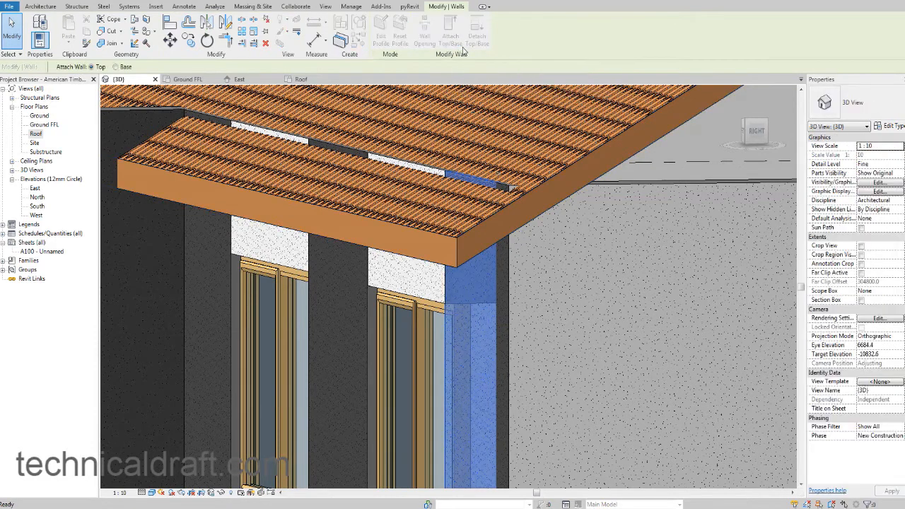
left_click(578, 159)
key("Escape")
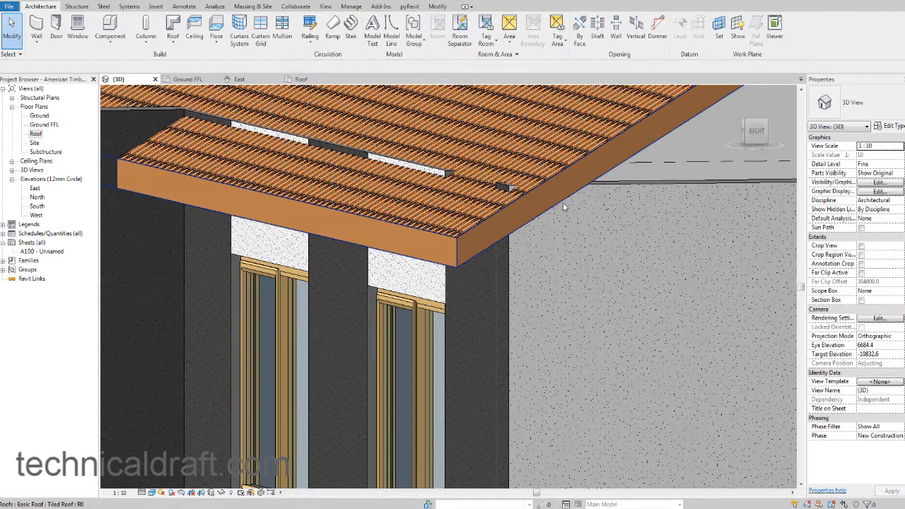
Attach the top of the white gable-end wall segment next to the front corner to the tiled roof.
middle_click_drag(563, 202, 529, 200, "shift")
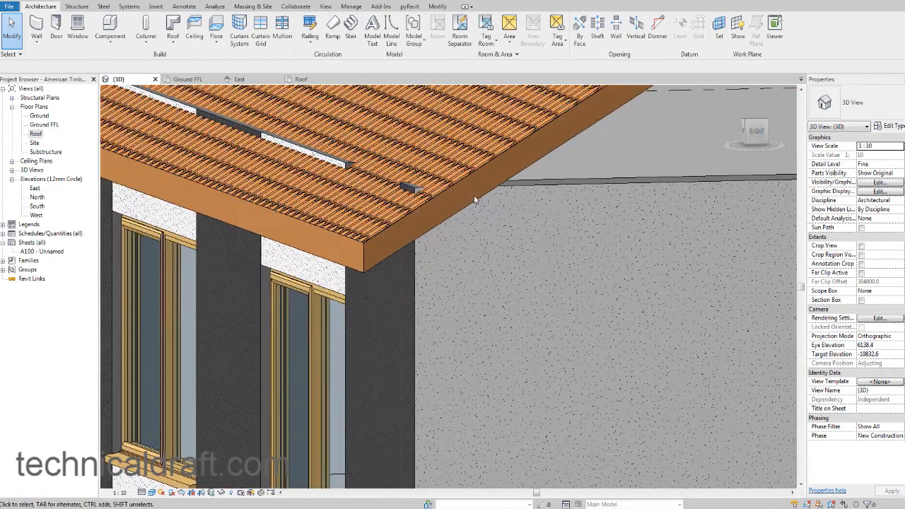
left_click(535, 185)
scroll(534, 185, "down", 2)
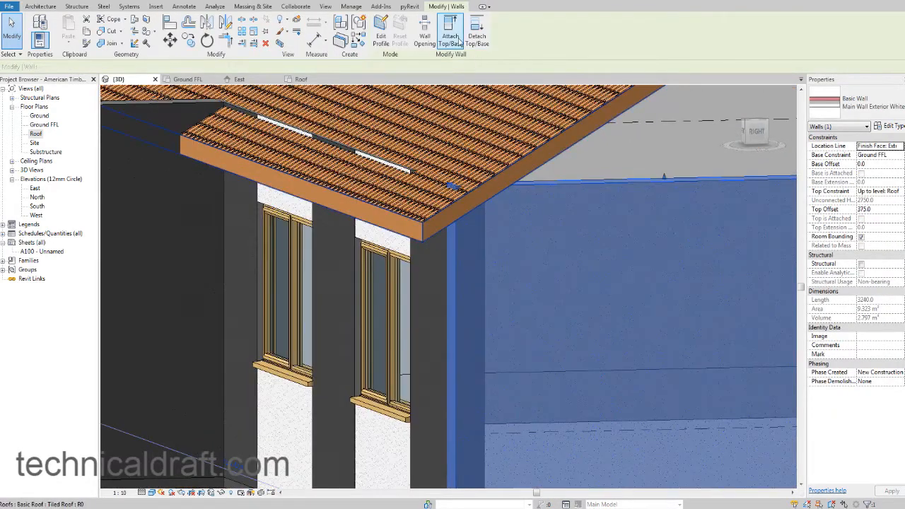
left_click(456, 37)
left_click(550, 137)
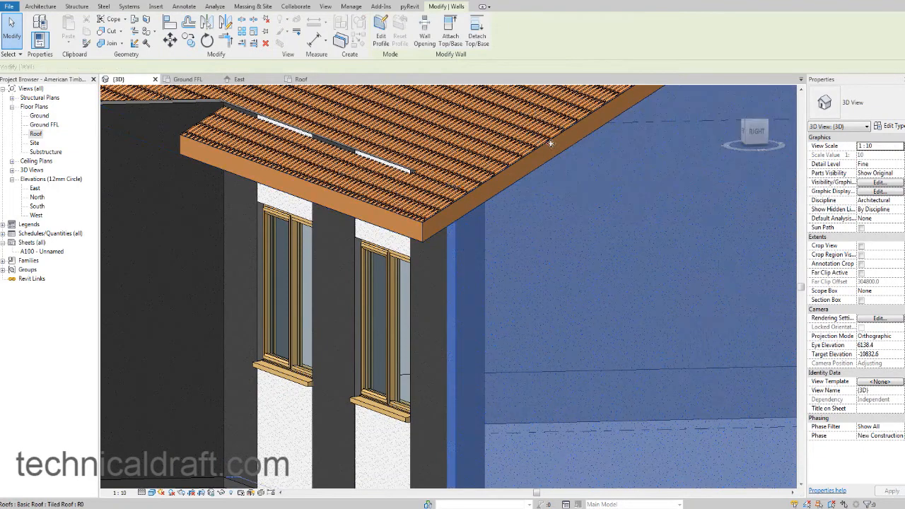
middle_click_drag(550, 138, 519, 243, "shift")
key("Escape")
Attach the tops of the four remaining front wall segments between the entrance projection and the corner wall to the tiled roof.
scroll(497, 205, "down", 2)
scroll(517, 238, "up", 1)
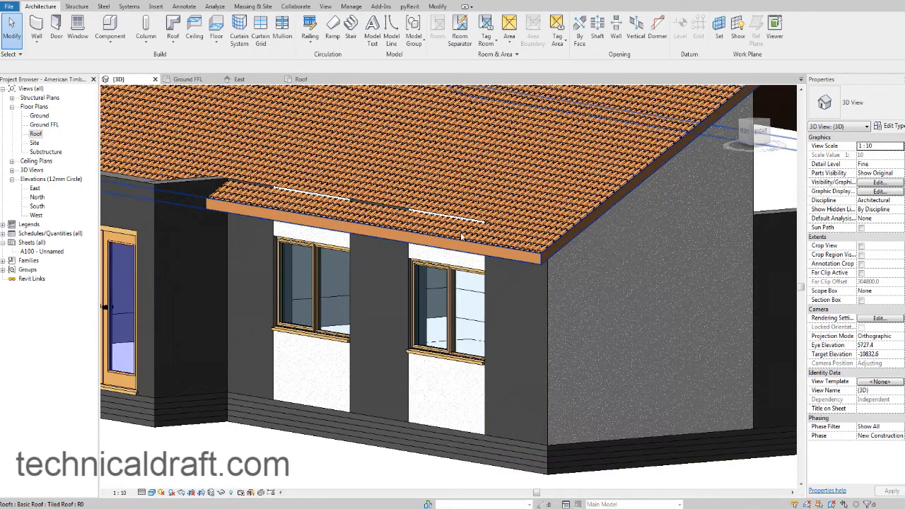
left_click(454, 214)
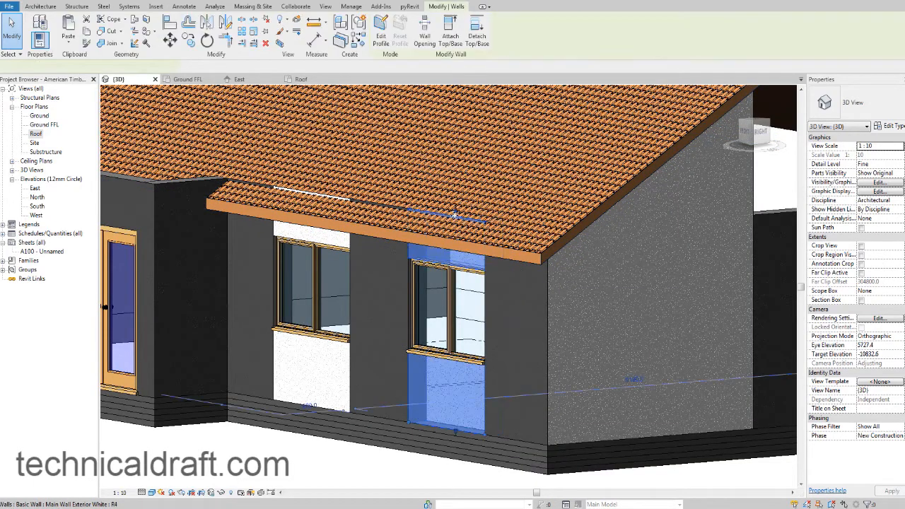
left_click(395, 209, "ctrl")
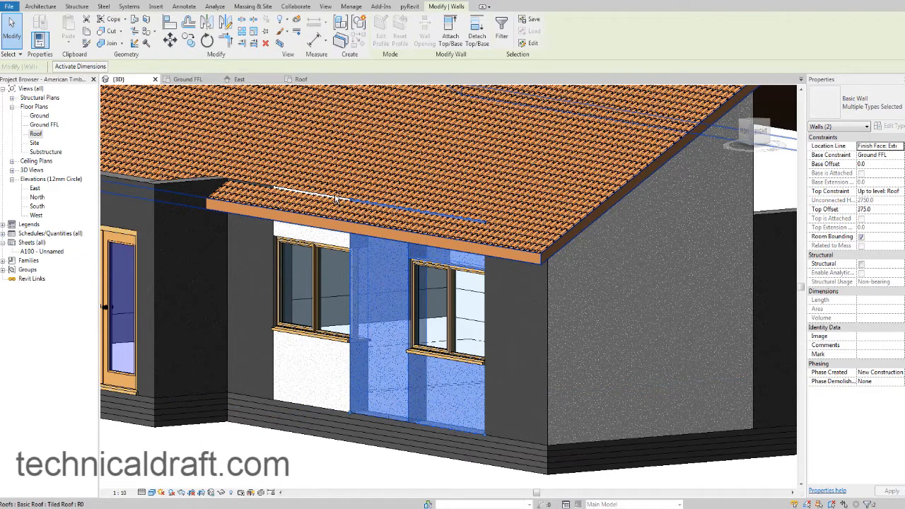
left_click(336, 200, "ctrl")
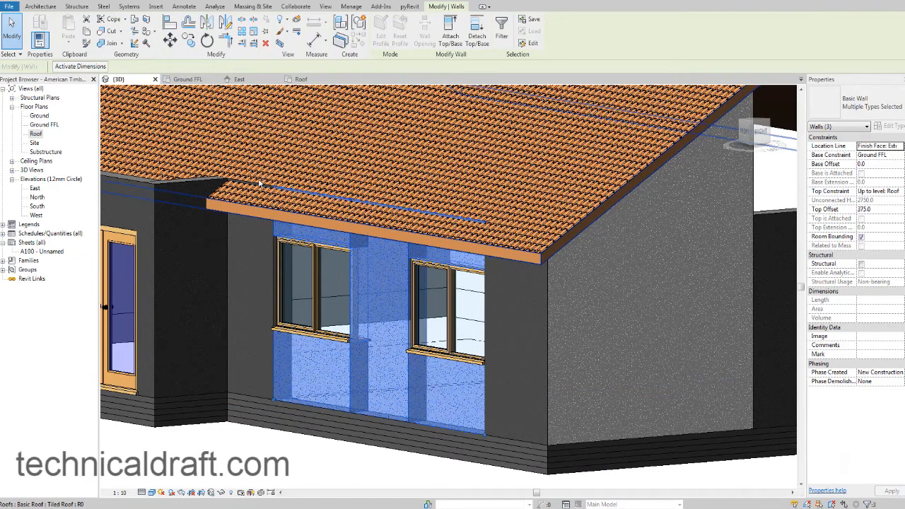
left_click(252, 182, "ctrl")
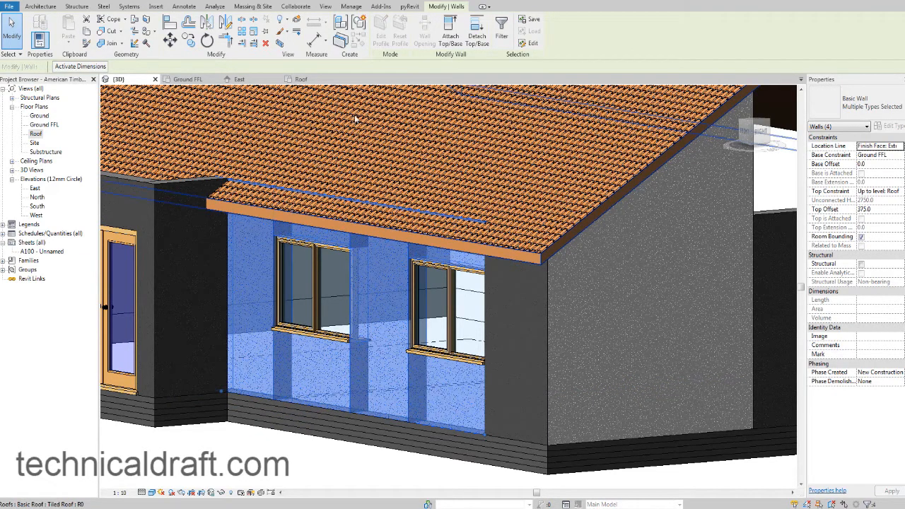
left_click(450, 32)
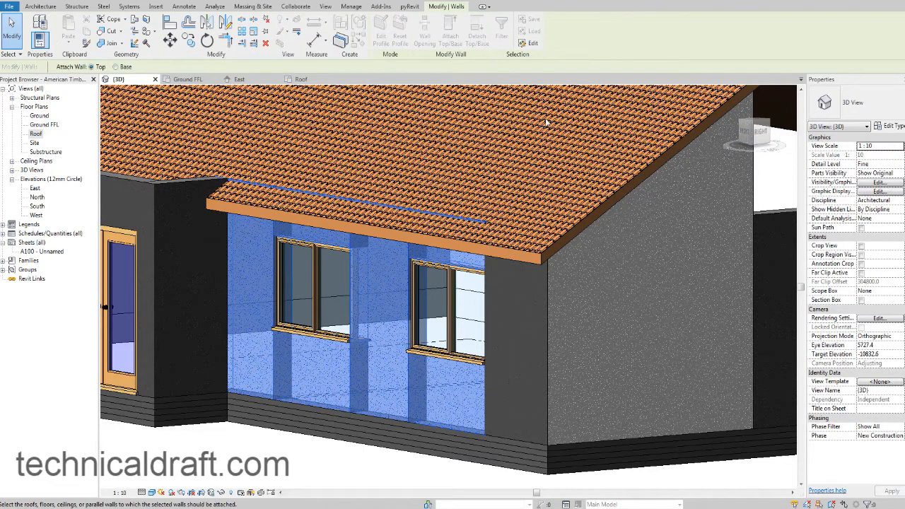
left_click(618, 189)
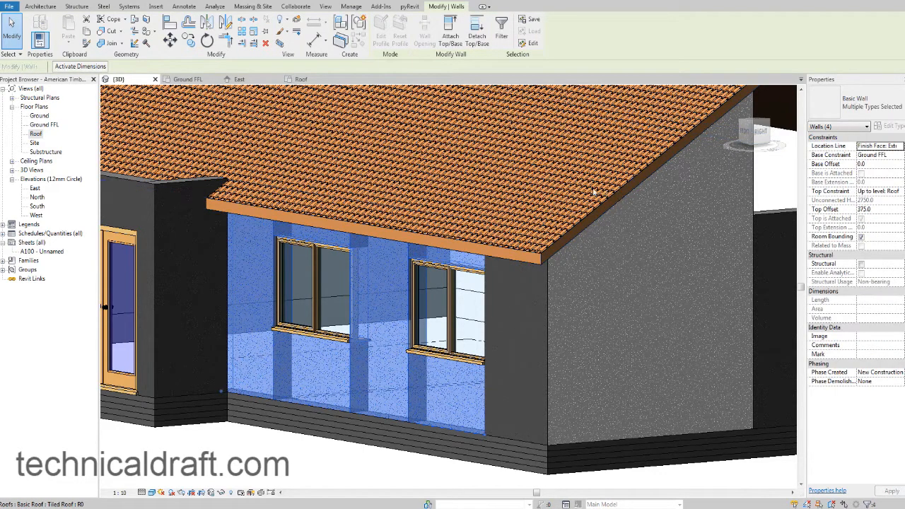
key("Escape")
Temporarily hide the tiled roof to examine the tops of the attached walls, and restore its visibility.
middle_click_drag(590, 187, 504, 267, "shift")
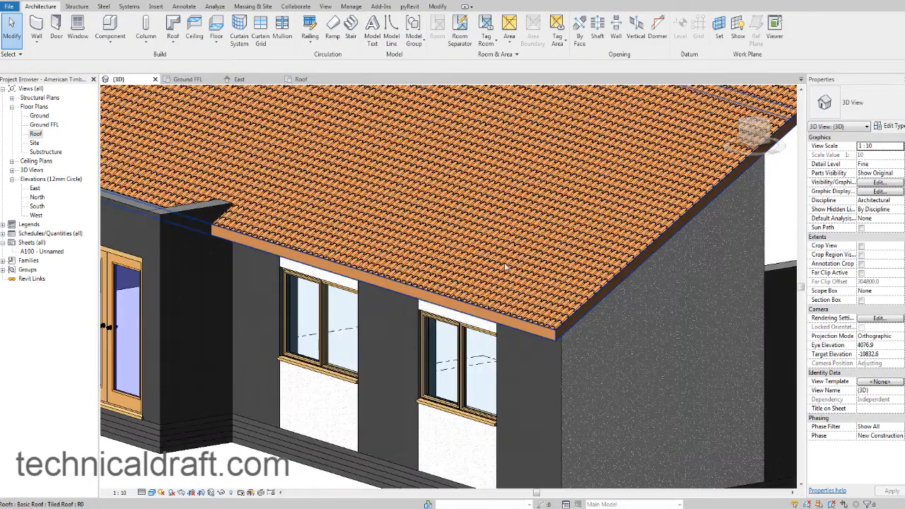
left_click(586, 318)
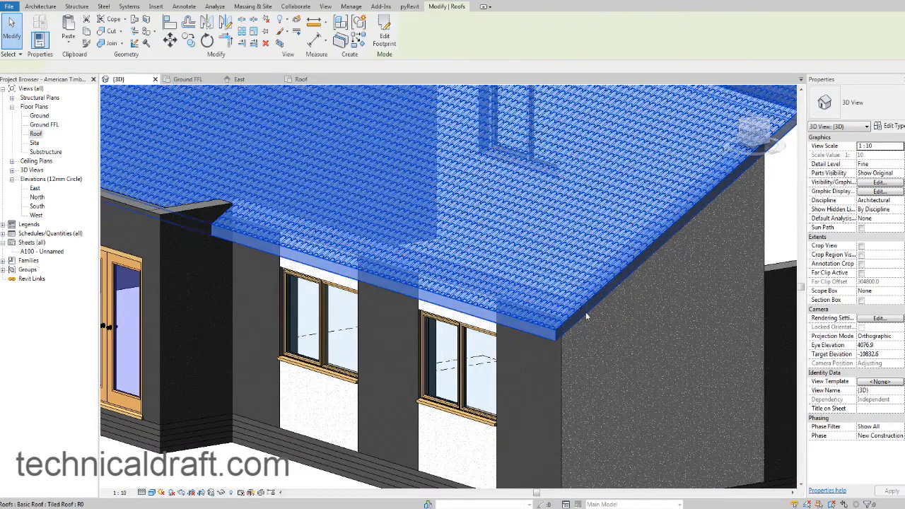
left_click(226, 492)
left_click(297, 466)
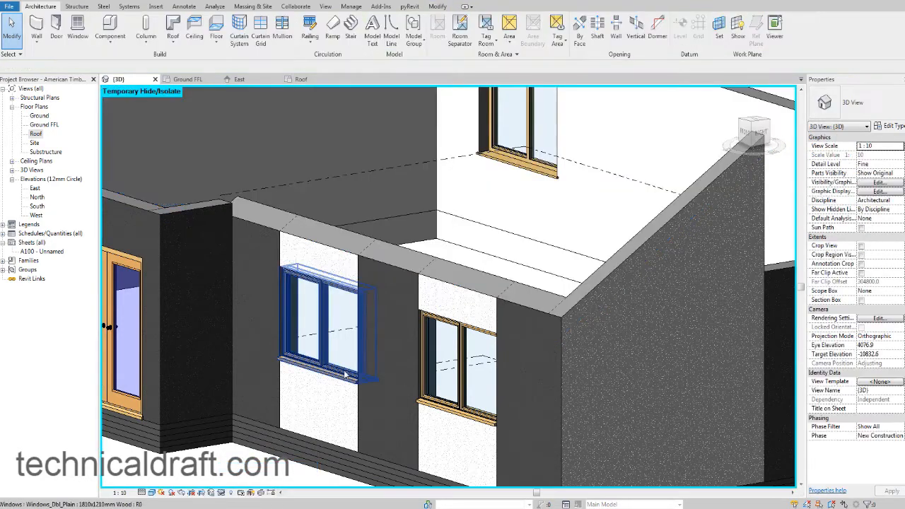
middle_click_drag(438, 373, 373, 260, "shift")
scroll(400, 298, "down", 5)
middle_click_drag(452, 304, 405, 320)
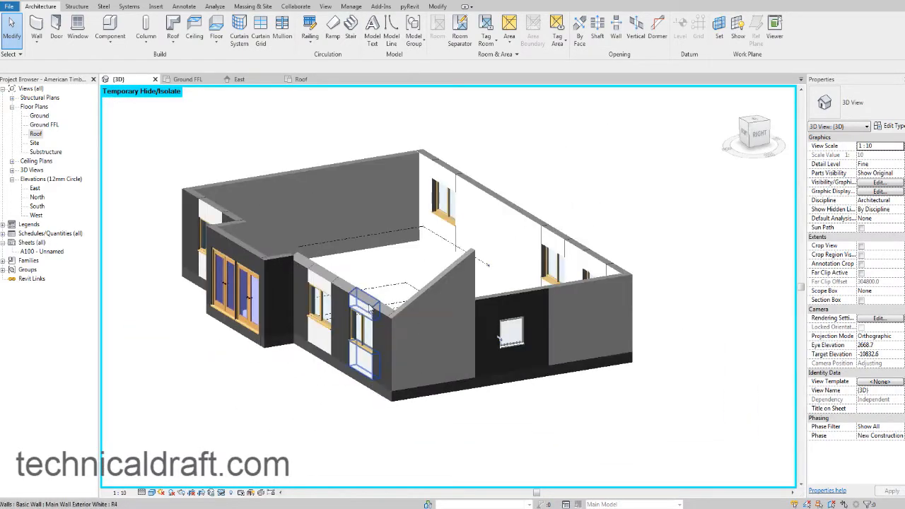
scroll(369, 304, "up", 3)
left_click(221, 492)
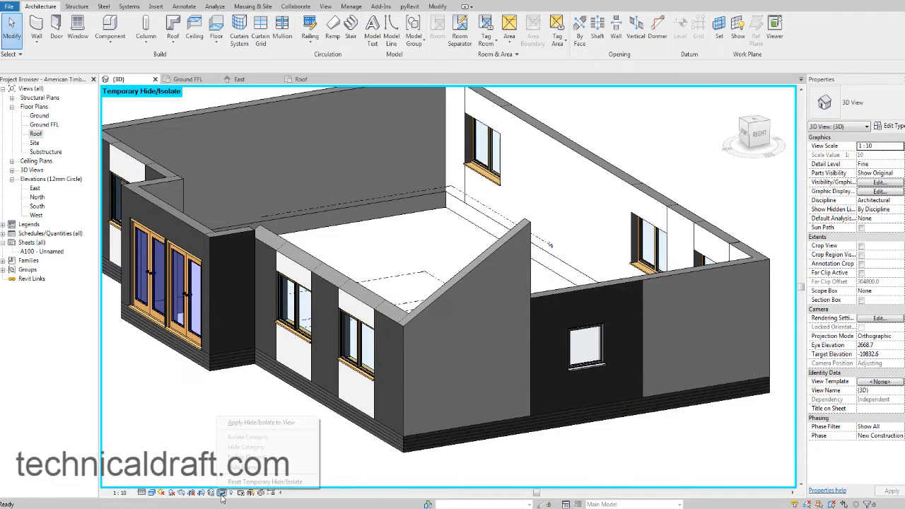
left_click(264, 481)
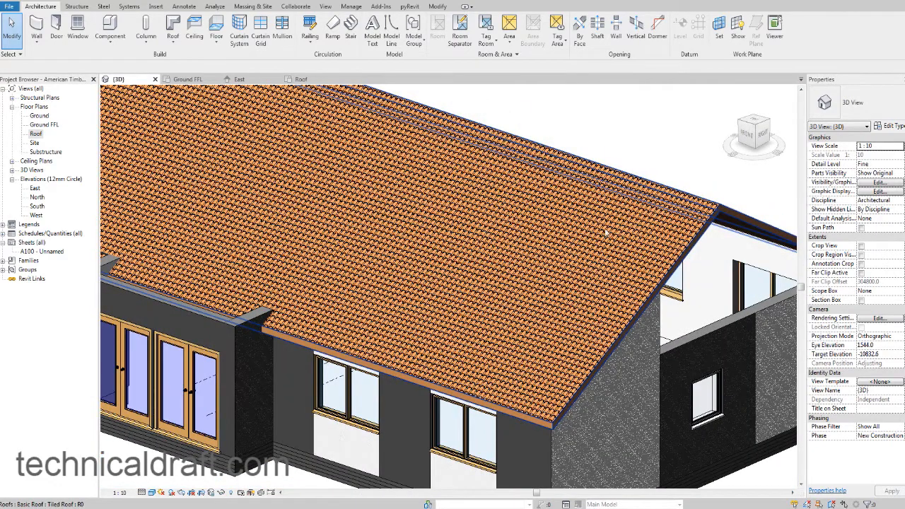
Duplicate the Tiled Roof structure layer's material Roofing, Tile as "Roofing, Tile Dark" and give it its own copy of the appearance asset.
left_click(695, 223)
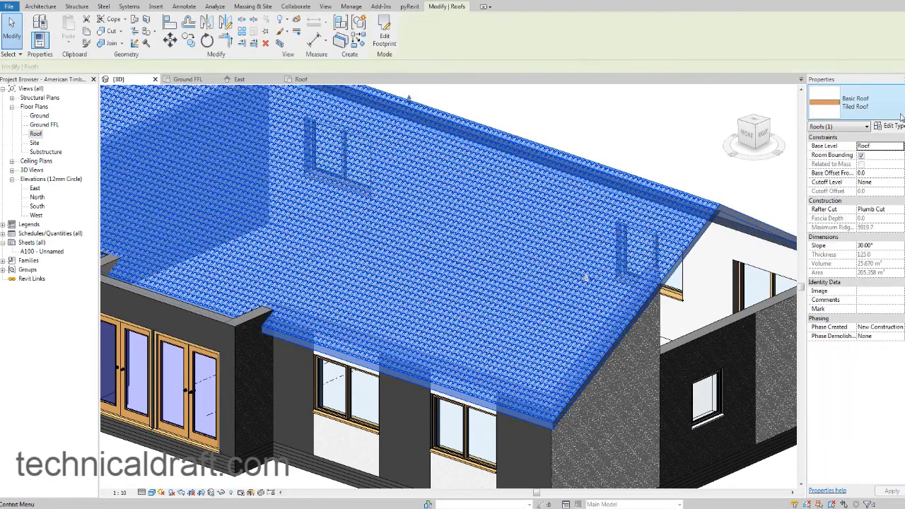
left_click(890, 127)
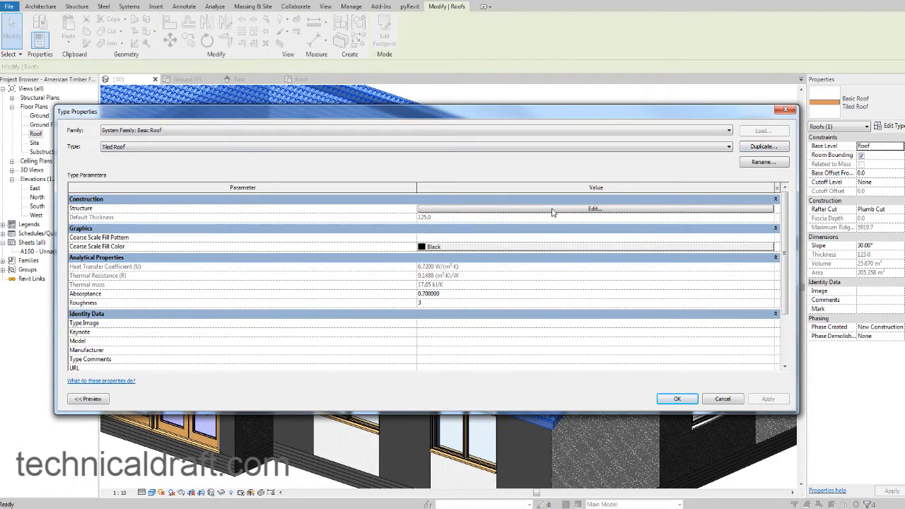
left_click(592, 209)
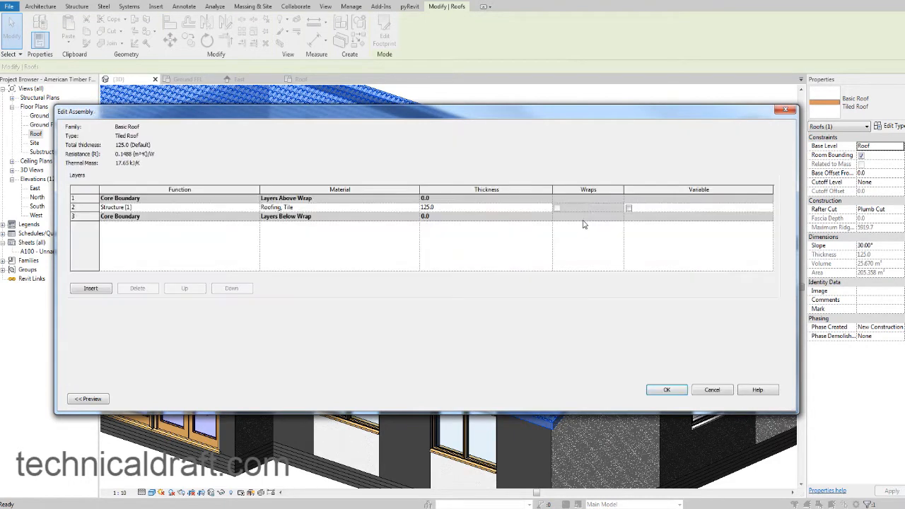
left_click(396, 207)
left_click(417, 208)
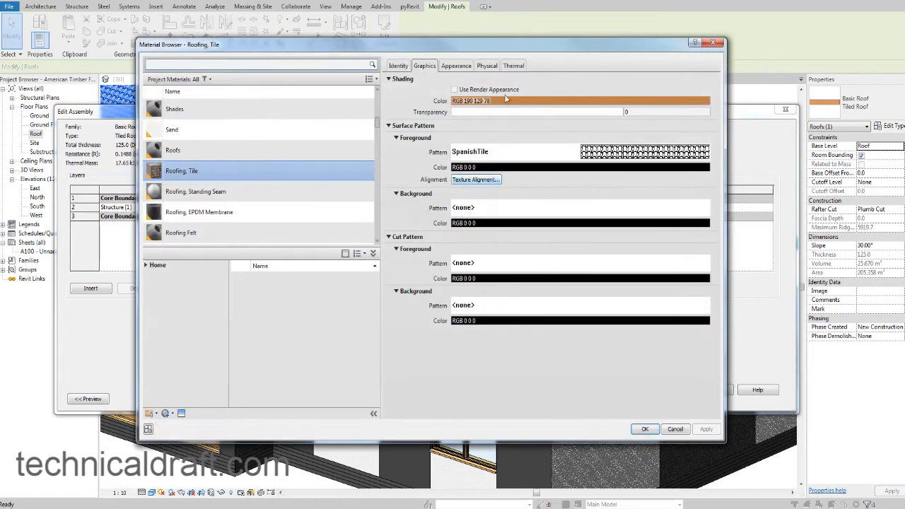
right_click(206, 176)
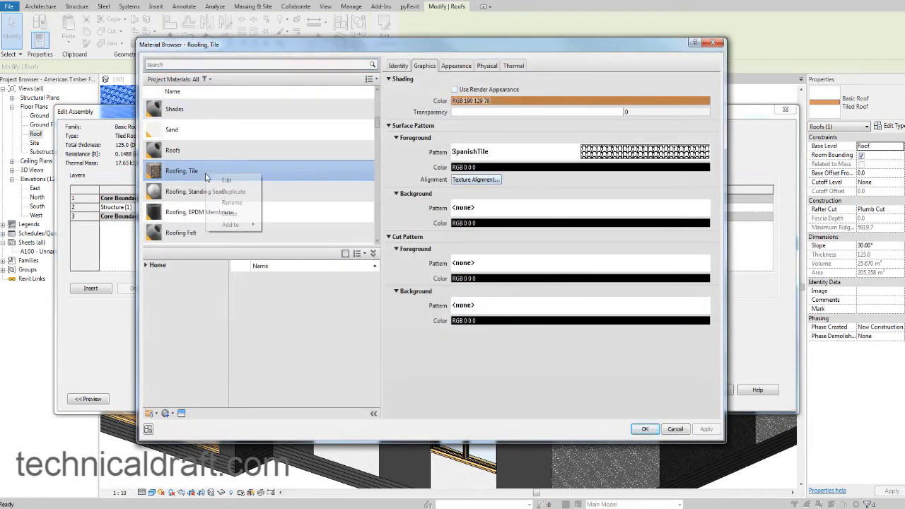
left_click(229, 191)
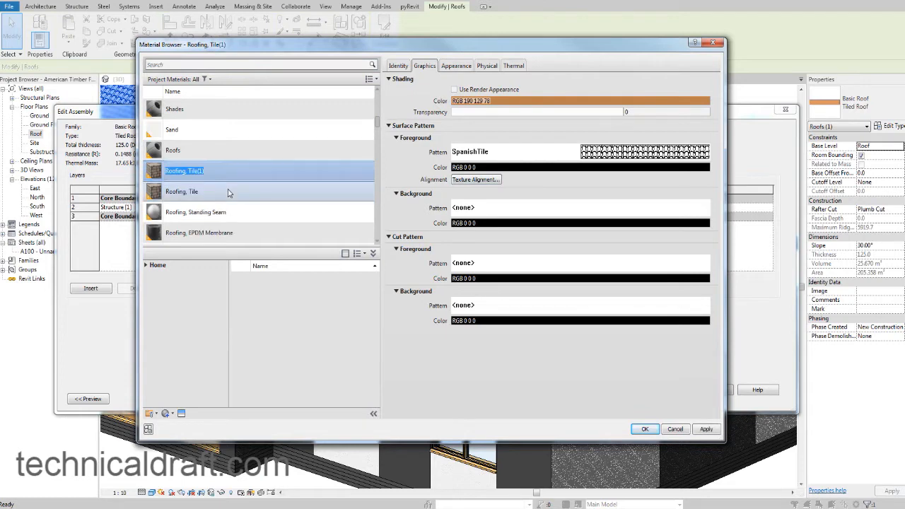
key("End")
type("Dark")
key("Return")
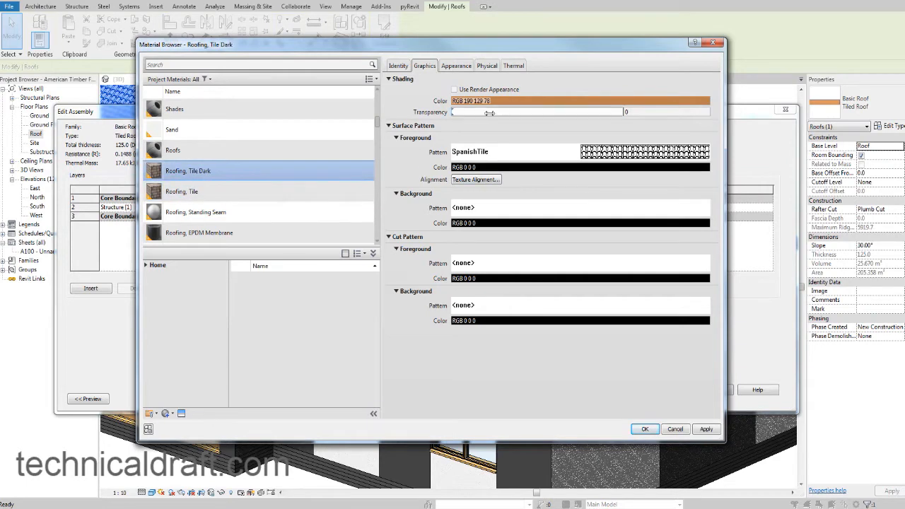
left_click(457, 67)
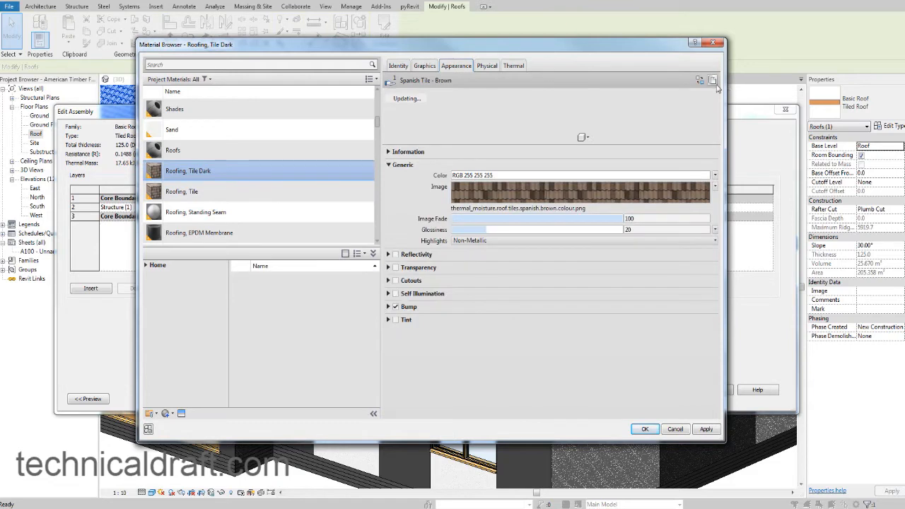
left_click(712, 80)
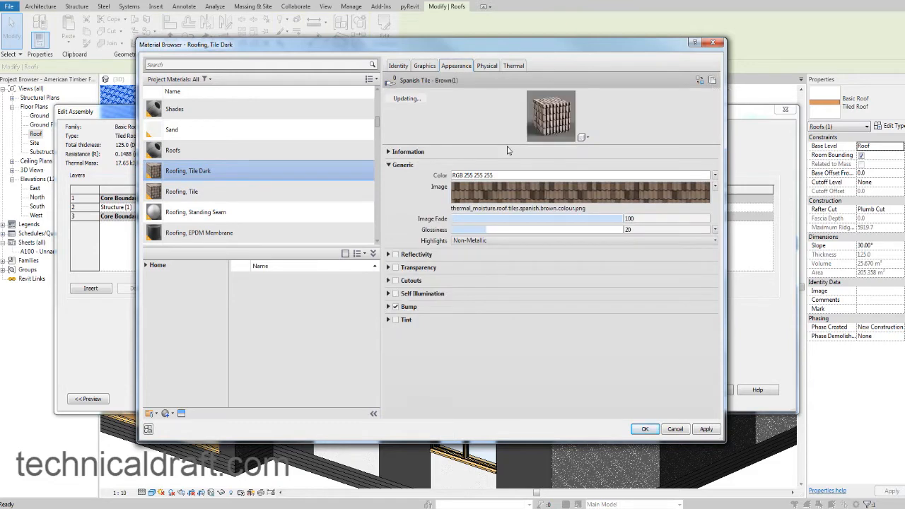
Darken the Roofing, Tile Dark shading color to brown RGB 88 57 33 and compare it with the house reference photo.
left_click(433, 66)
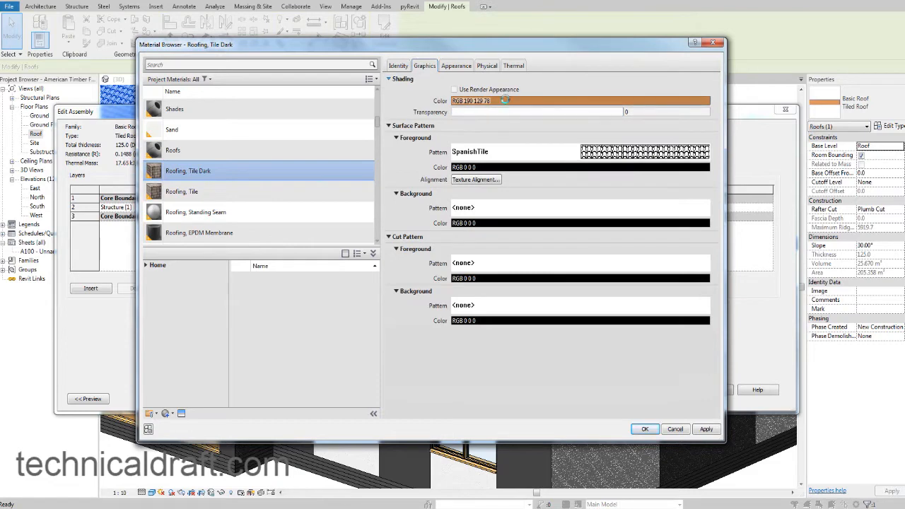
left_click(504, 101)
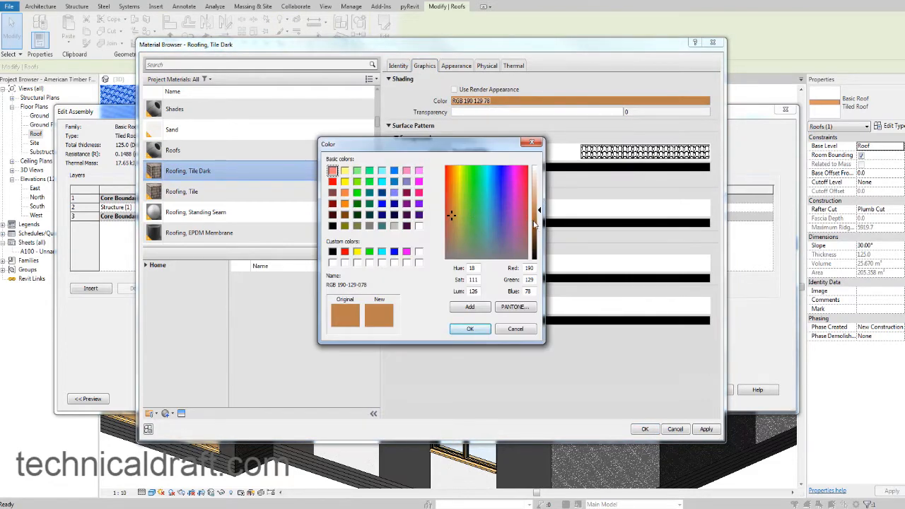
left_click_drag(533, 225, 540, 237)
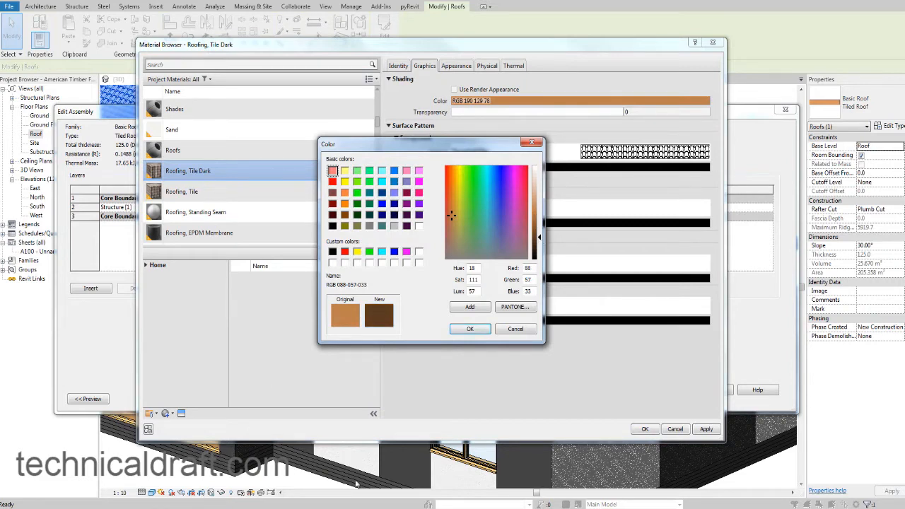
key("alt+Tab")
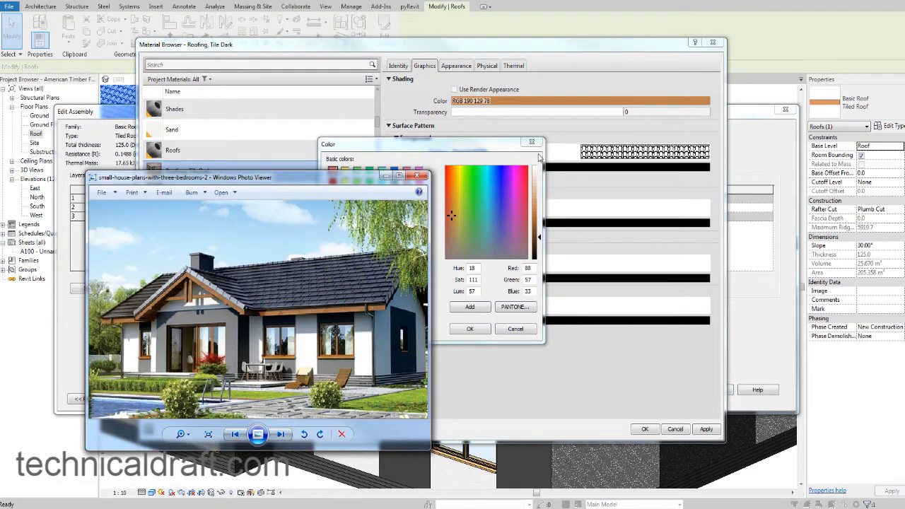
left_click(443, 162)
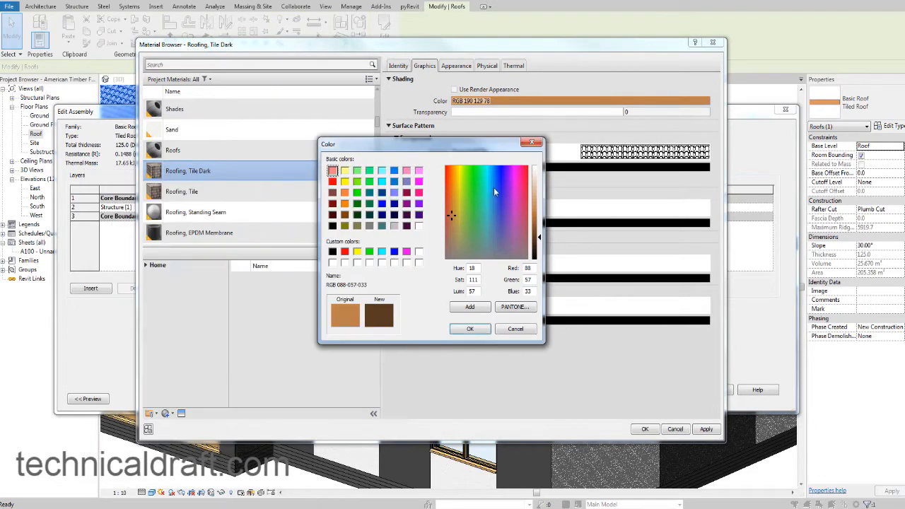
Try a dark blue, switch the shading color to dark grey RGB 97 97 97 and compare it with the reference photo.
left_click(499, 166)
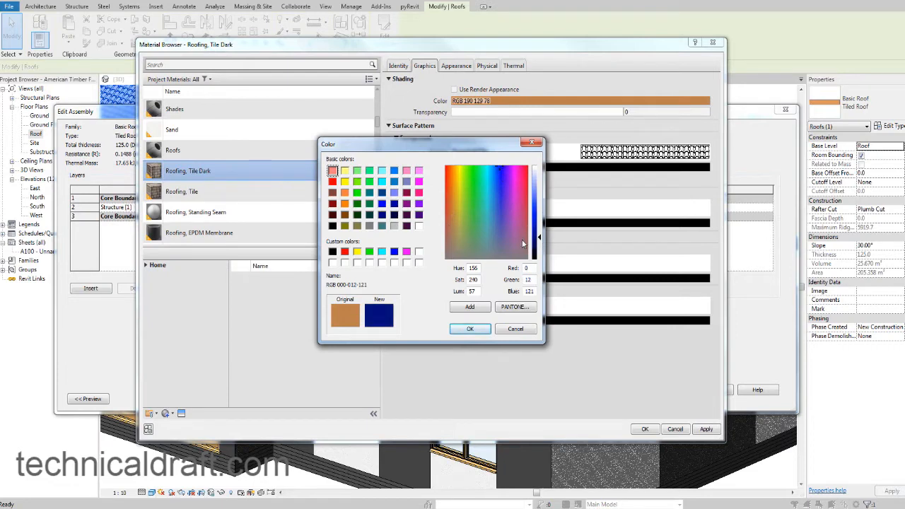
left_click(369, 225)
left_click_drag(537, 209, 538, 226)
key("alt+Tab")
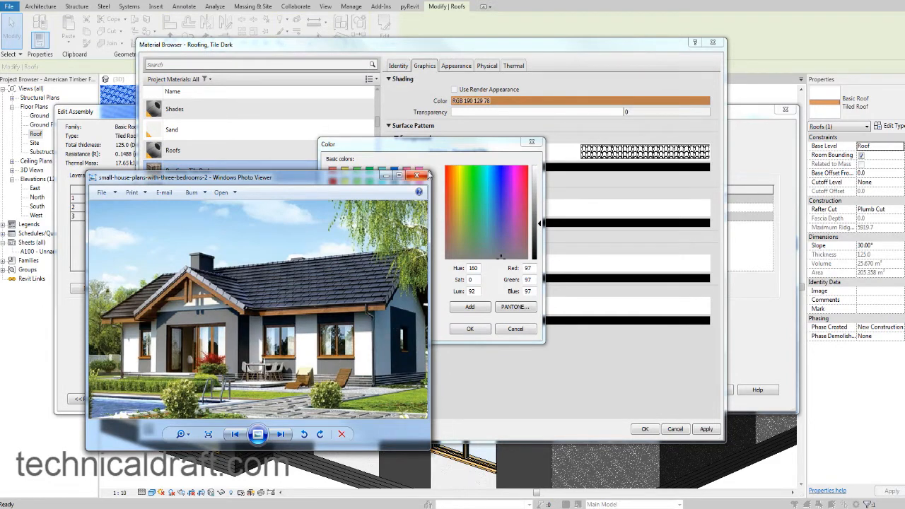
left_click(384, 175)
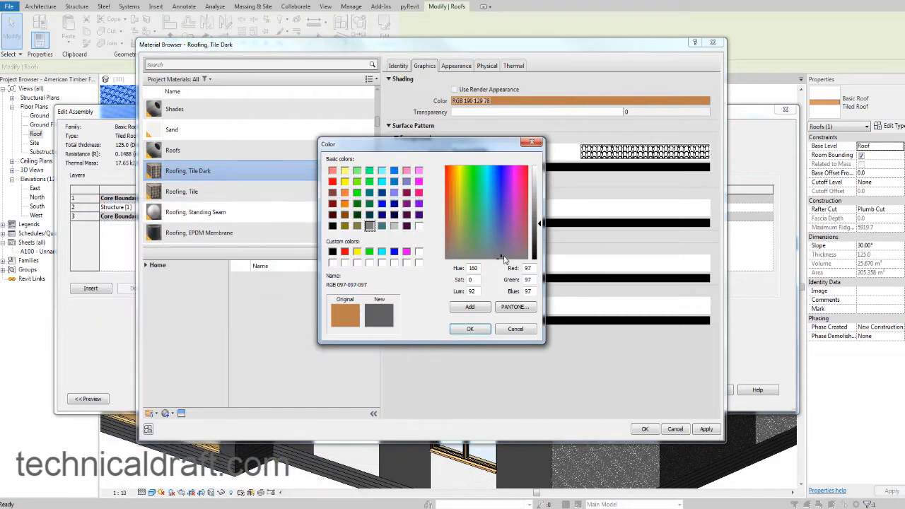
Tint the shading color to blue-grey RGB 84 89 112 and apply Roofing, Tile Dark to the Tiled Roof type.
left_click(503, 253)
left_click_drag(501, 244, 498, 246)
left_click(472, 331)
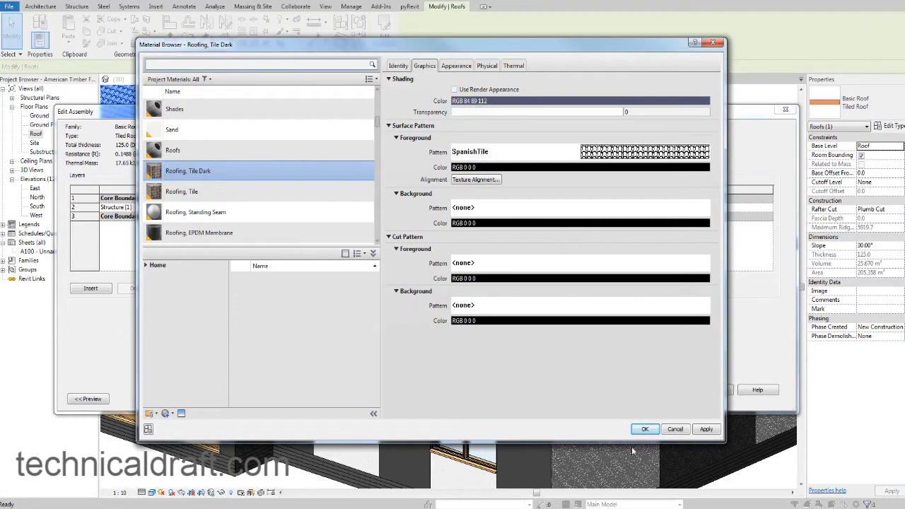
left_click(643, 429)
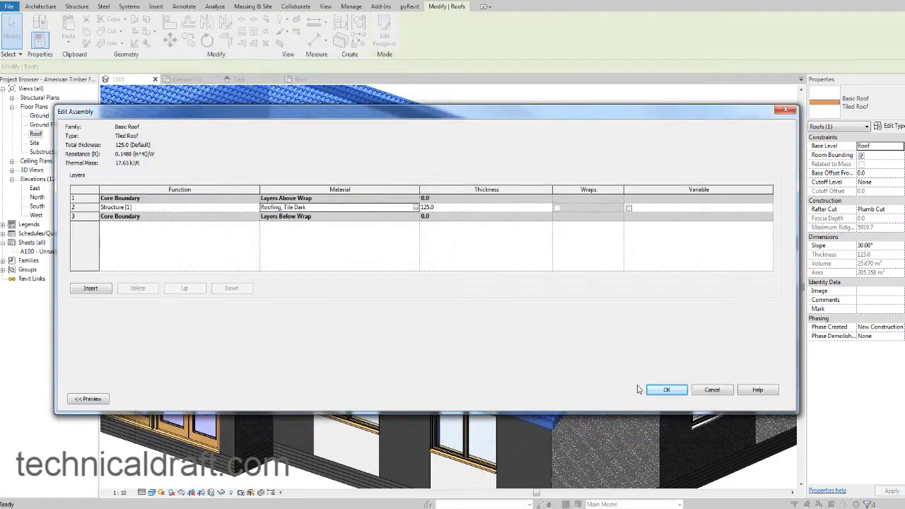
left_click(675, 391)
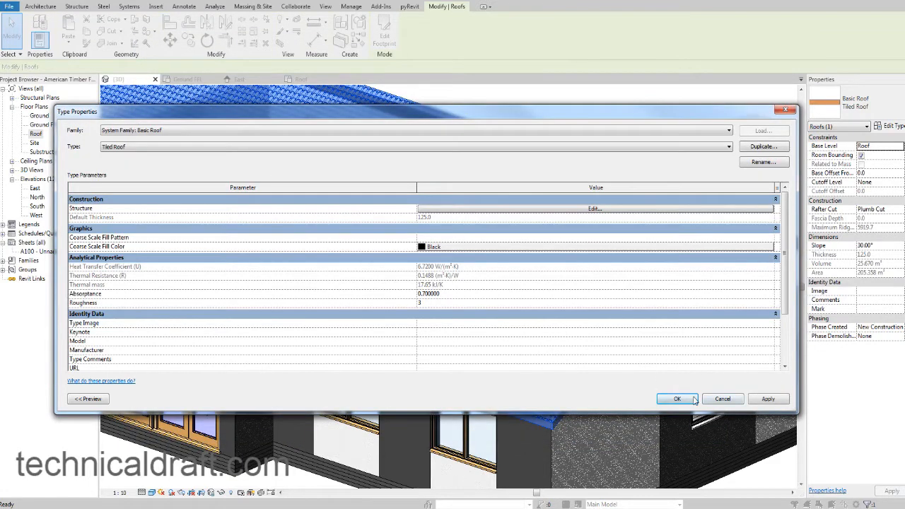
left_click(677, 399)
left_click(633, 122)
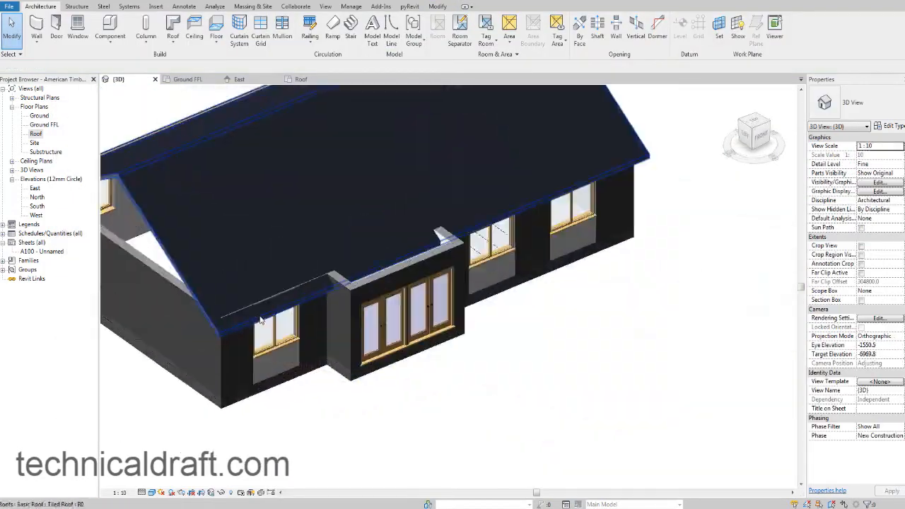
Attach the tops of the three front wall segments between the left-hand house corner and the entrance projection to the tiled roof.
scroll(231, 316, "up", 2)
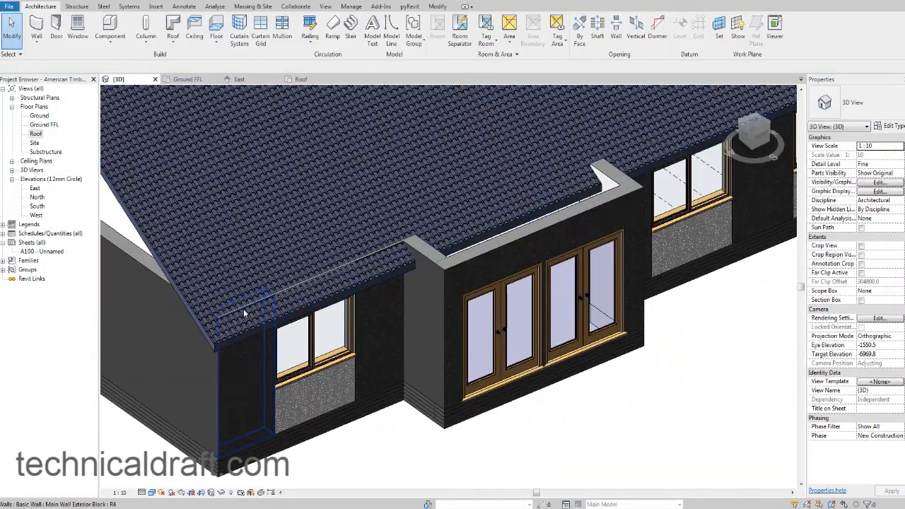
left_click(243, 309)
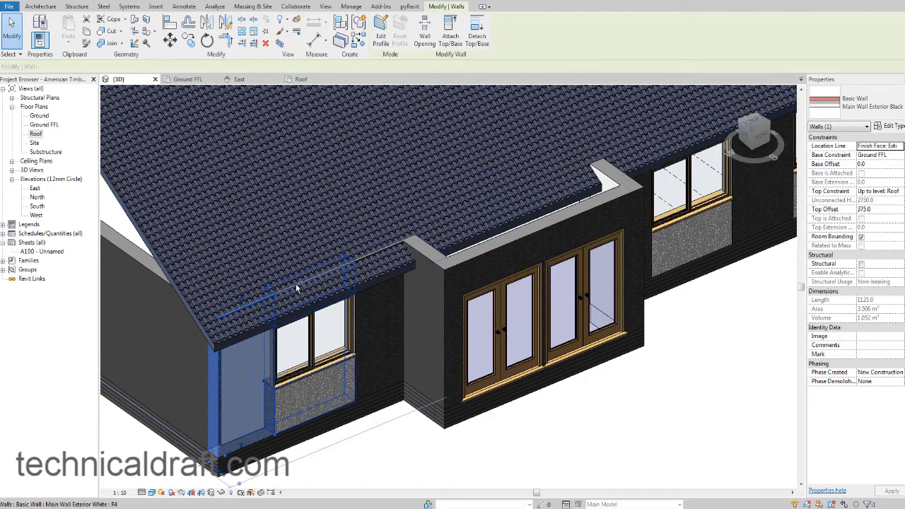
left_click(295, 283, "ctrl")
left_click(374, 251, "ctrl")
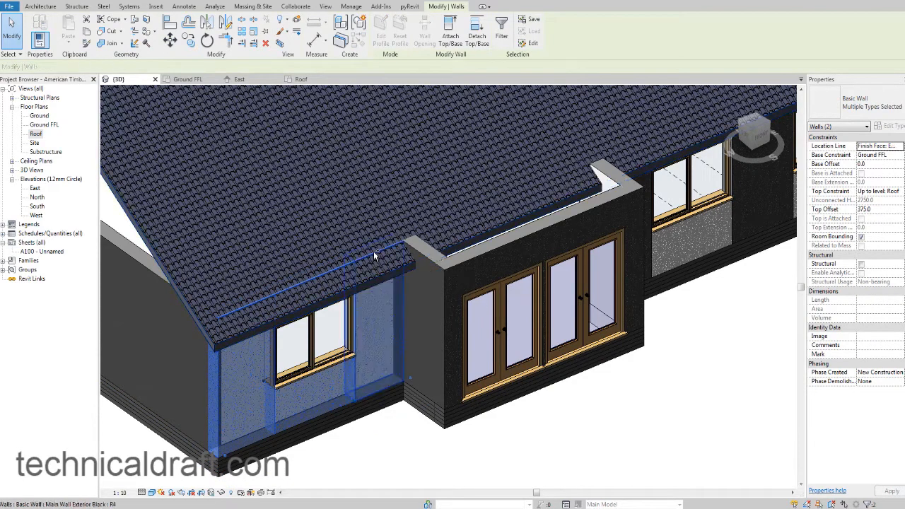
mouse_move(339, 280)
middle_mouse_down("shift")
mouse_move(359, 281)
mouse_move(357, 265)
middle_mouse_up("shift")
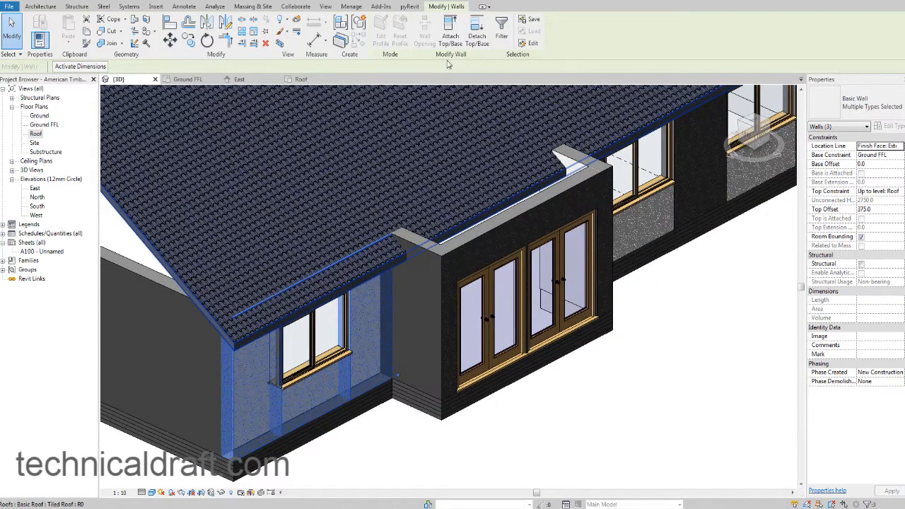
key("Escape")
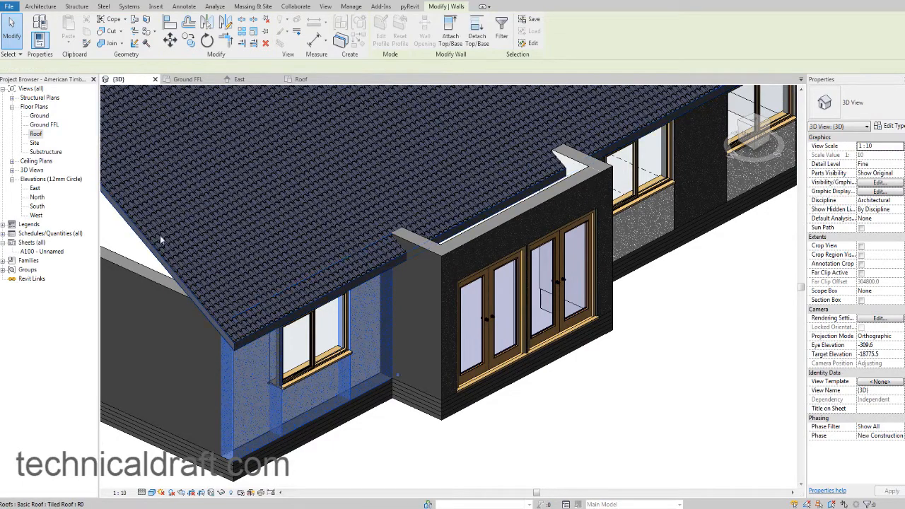
scroll(161, 240, "down", 2)
key("Escape")
Attach the top of the long black gable-end wall on the house's left side to the tiled roof.
middle_click_drag(280, 279, 345, 261)
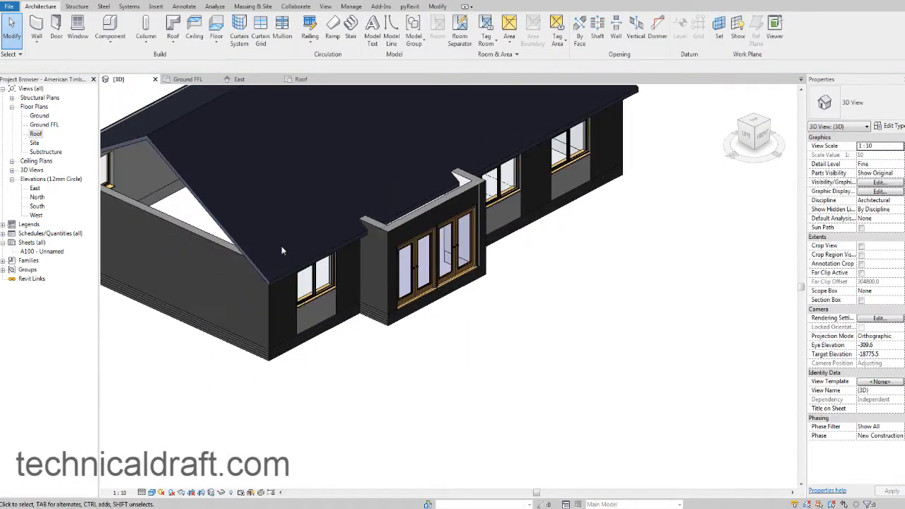
middle_click_drag(281, 251, 297, 231, "shift")
left_click(278, 231)
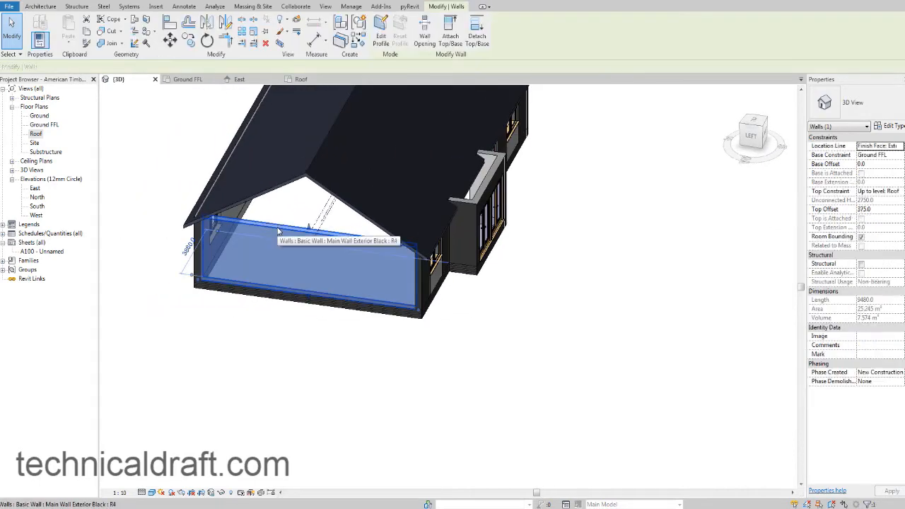
left_click(450, 31)
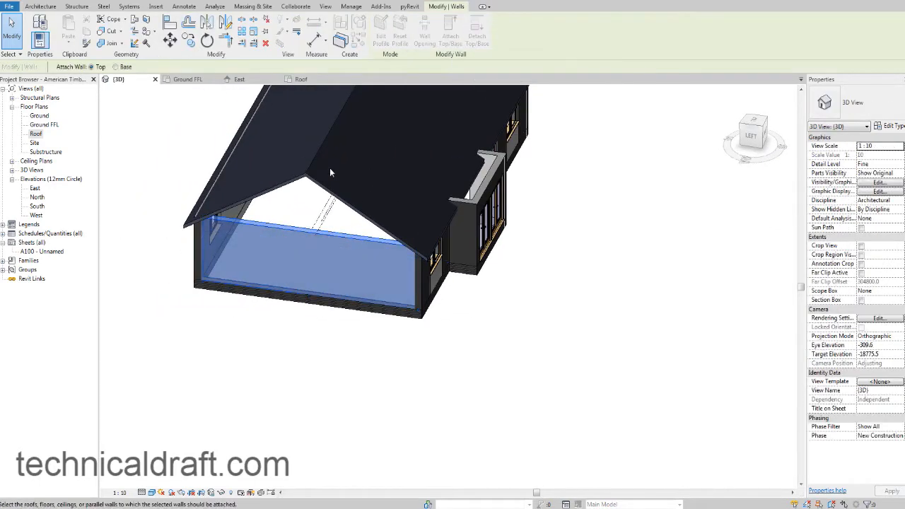
left_click(329, 169)
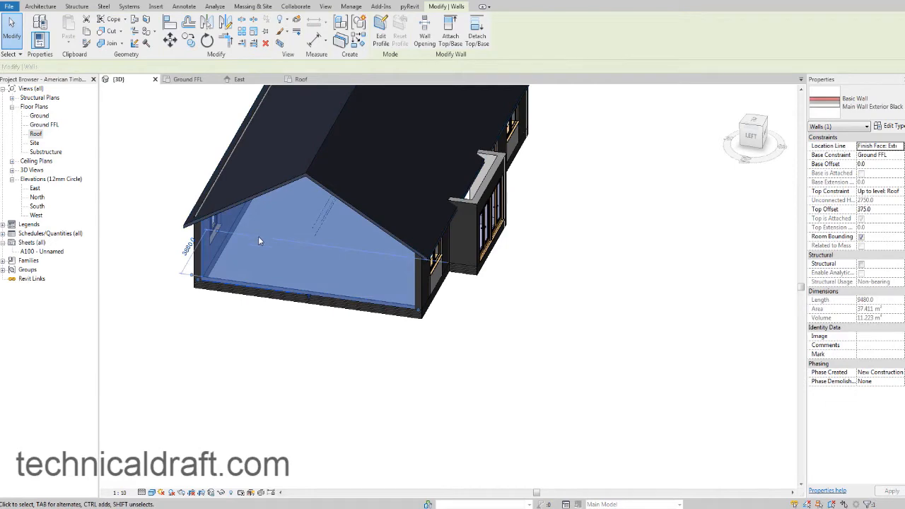
key("Escape")
Attach the tops of all seven wall segments along the rear long side of the house to the tiled roof.
middle_click_drag(252, 273, 338, 246, "shift")
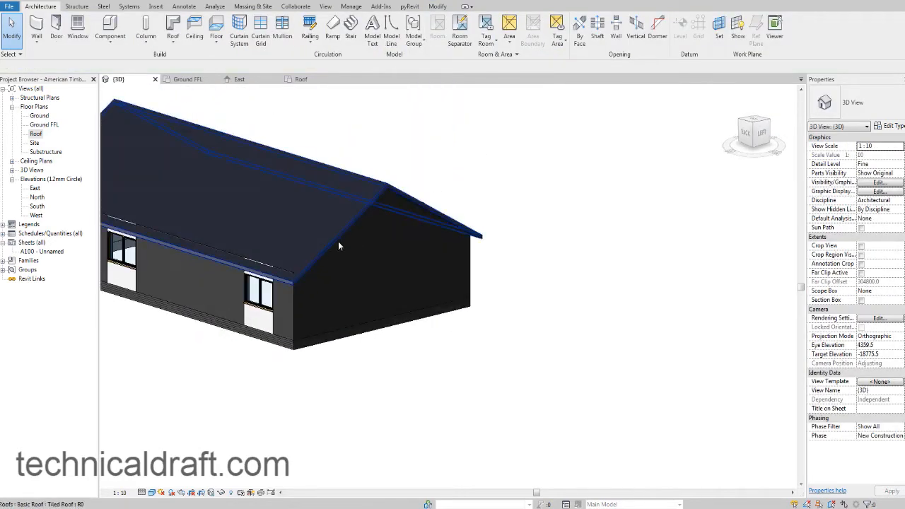
scroll(316, 245, "up", 3)
middle_click_drag(280, 267, 384, 240)
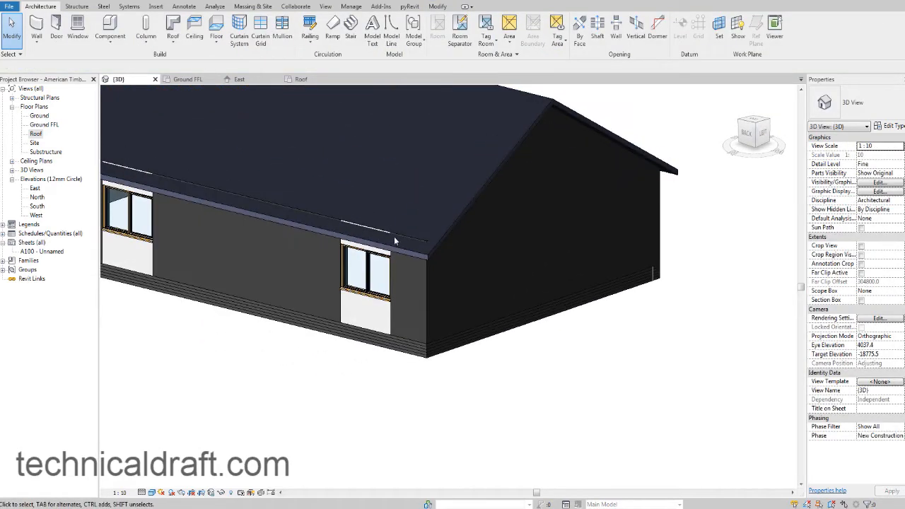
left_click(405, 237)
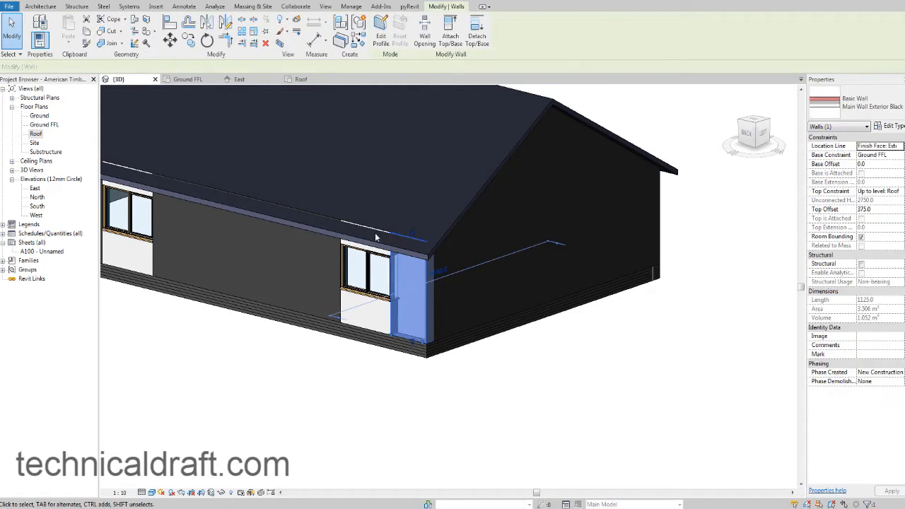
left_click(324, 215, "ctrl")
middle_click_drag(297, 214, 440, 230)
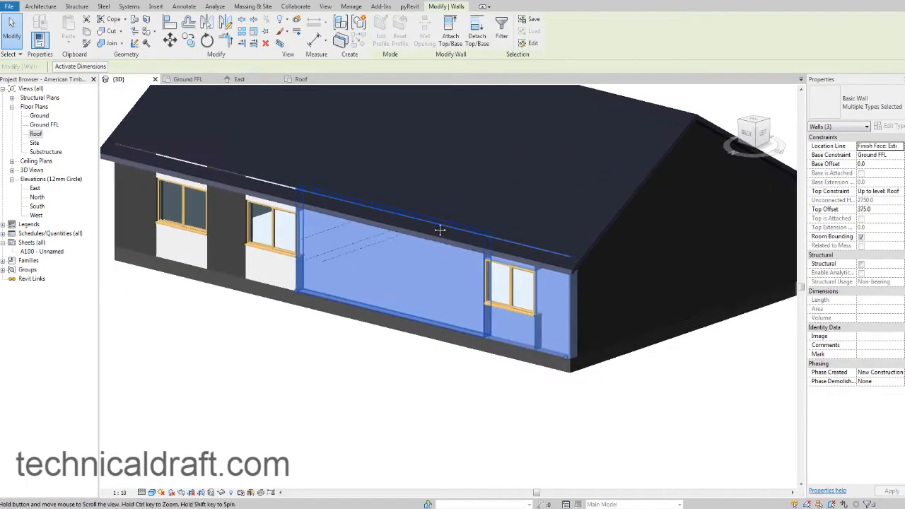
left_click(272, 184, "ctrl")
left_click(240, 176, "ctrl")
left_click(200, 165, "ctrl")
middle_click_drag(228, 162, 248, 171)
left_click(209, 170, "ctrl")
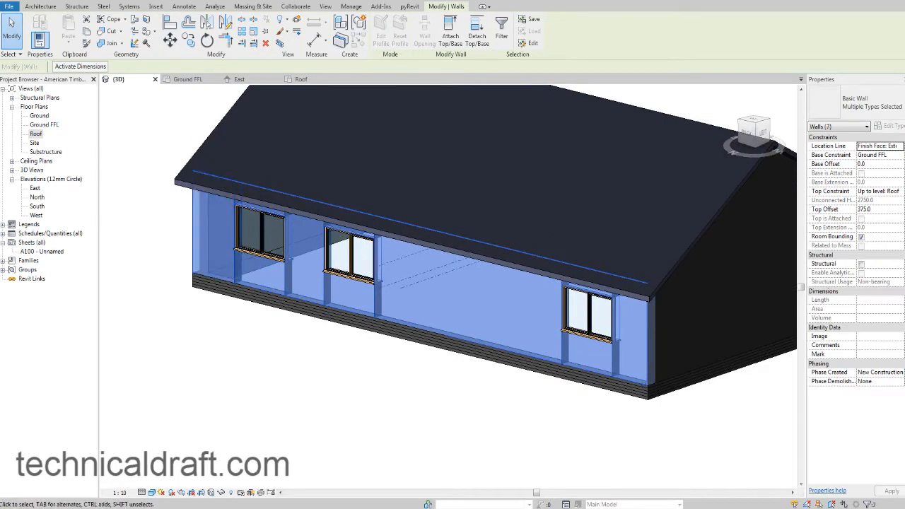
left_click(450, 32)
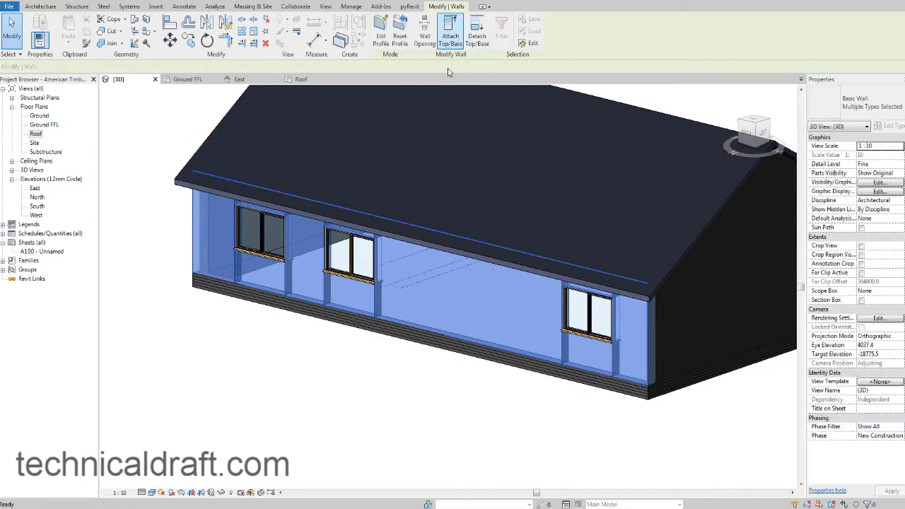
left_click(381, 234)
scroll(372, 224, "down", 2)
middle_click_drag(350, 217, 513, 236)
key("Escape")
Attach the top of the white wall segment beside the rear corner on the right-hand gable end to the tiled roof.
scroll(300, 245, "down", 1)
scroll(513, 236, "up", 5)
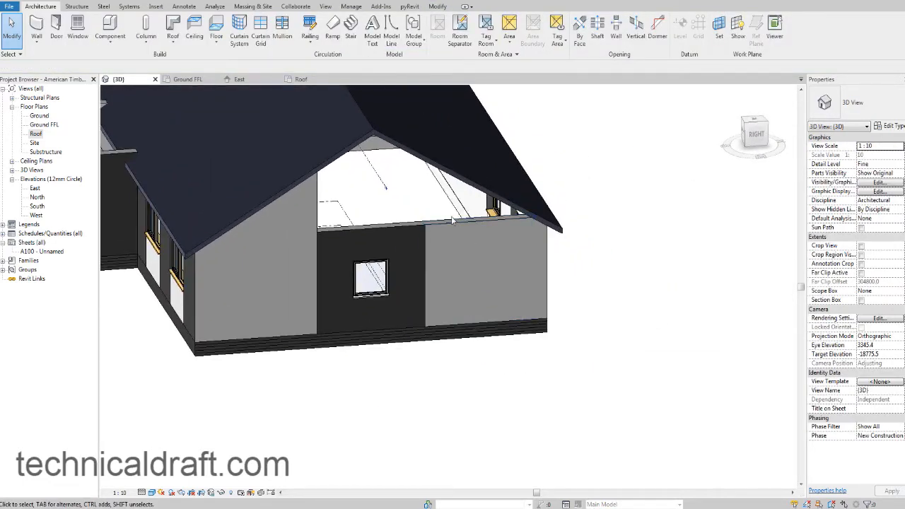
scroll(469, 277, "up", 2)
scroll(475, 283, "up", 3)
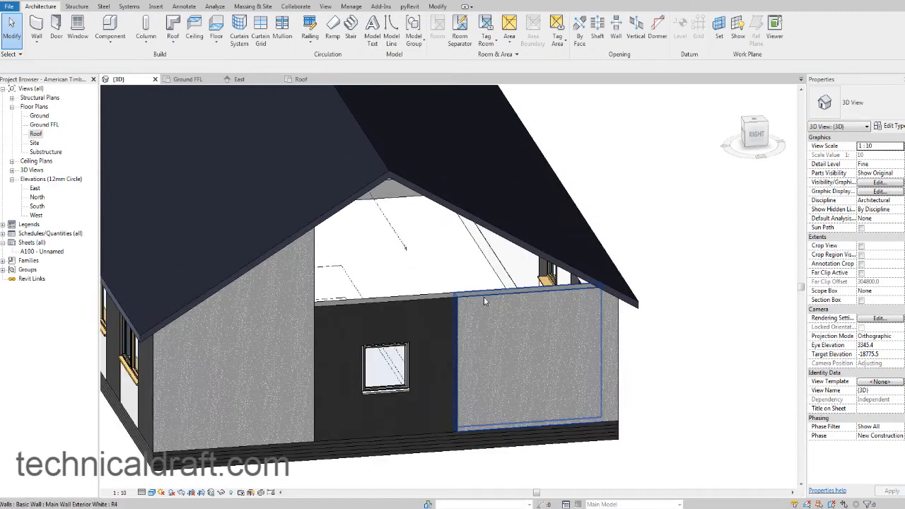
left_click(483, 296)
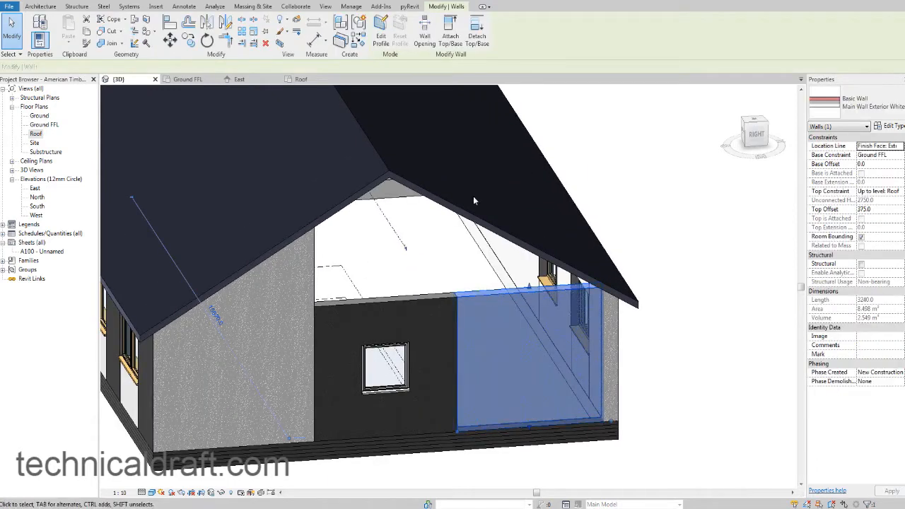
left_click(450, 35)
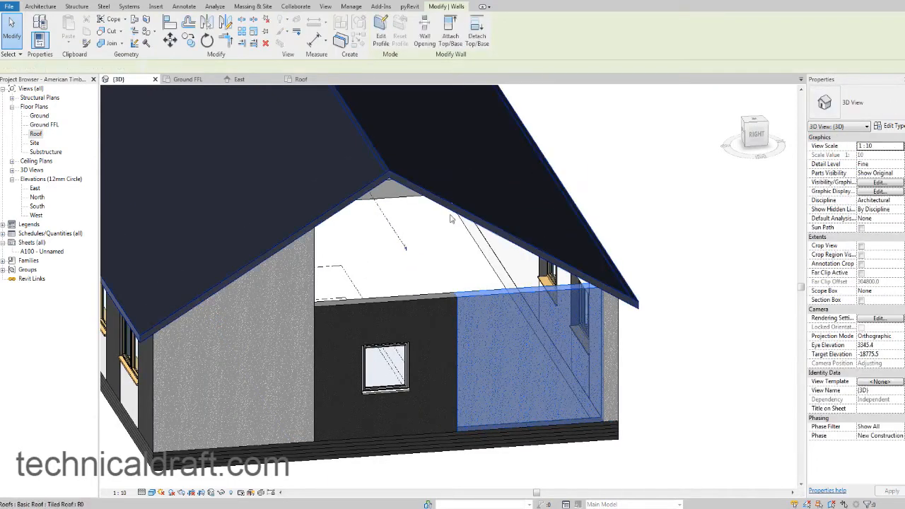
left_click(440, 249)
middle_click_drag(440, 249, 436, 263)
left_click(420, 252)
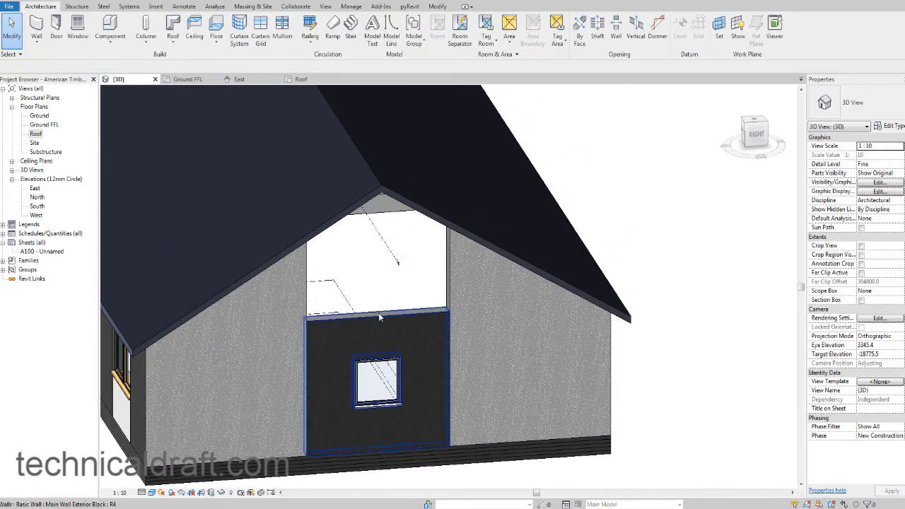
Attach the top of the black middle wall with the small window on the right-hand gable end to the tiled roof.
left_click(378, 313)
key("Return")
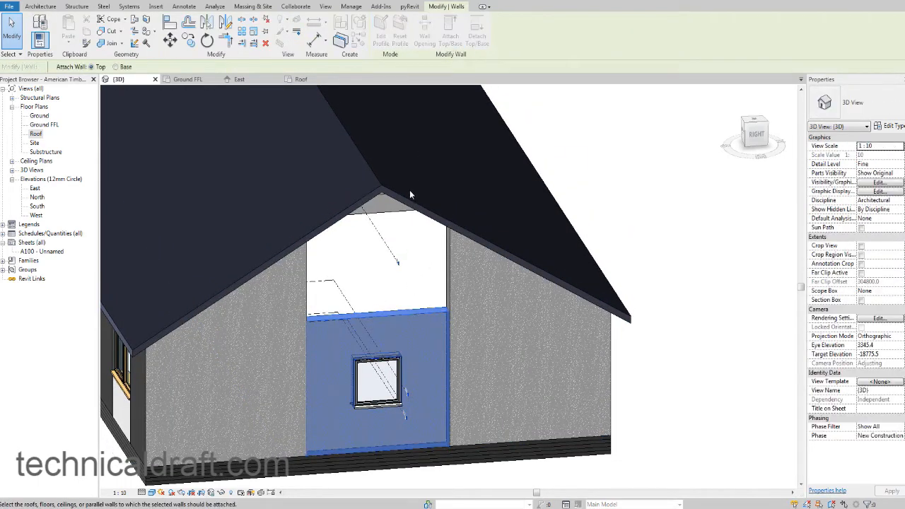
left_click(407, 197)
key("Escape")
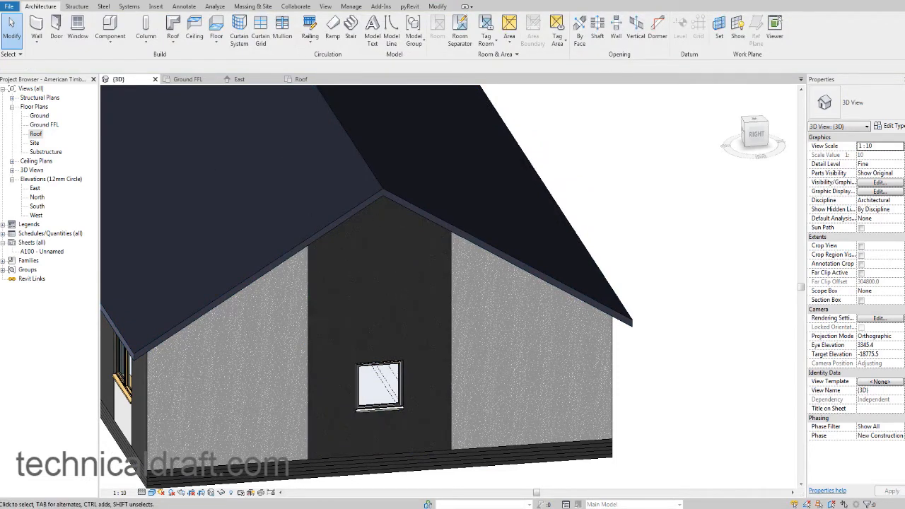
Temporarily isolate the black middle wall of the right-hand gable end and view it straight on from the Right side.
key("alt+Tab")
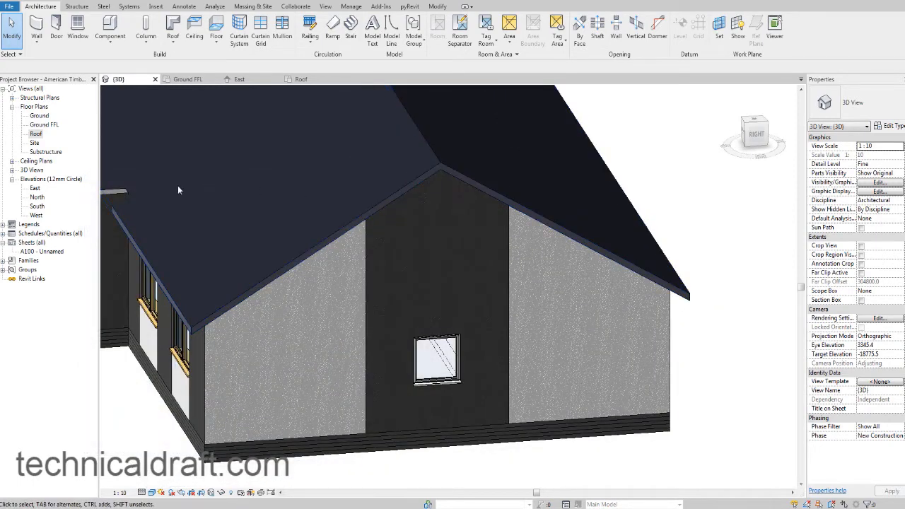
left_click(374, 245)
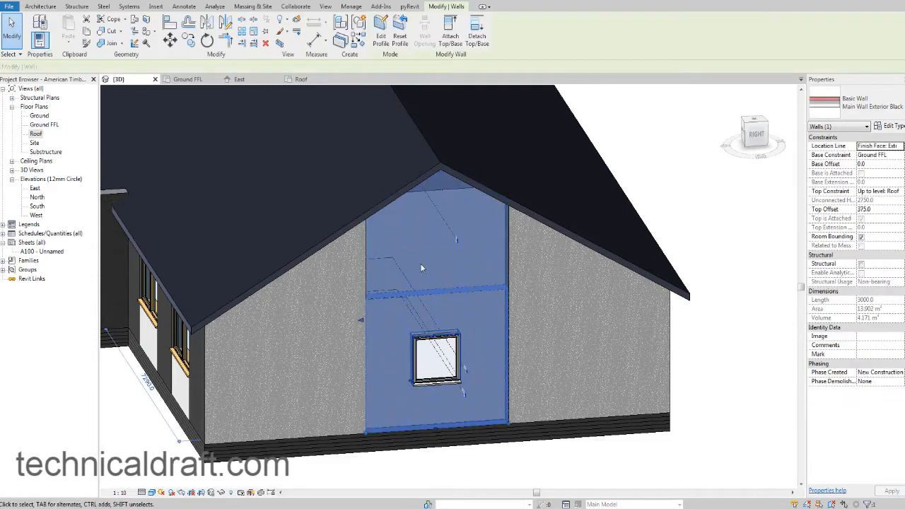
left_click(223, 494)
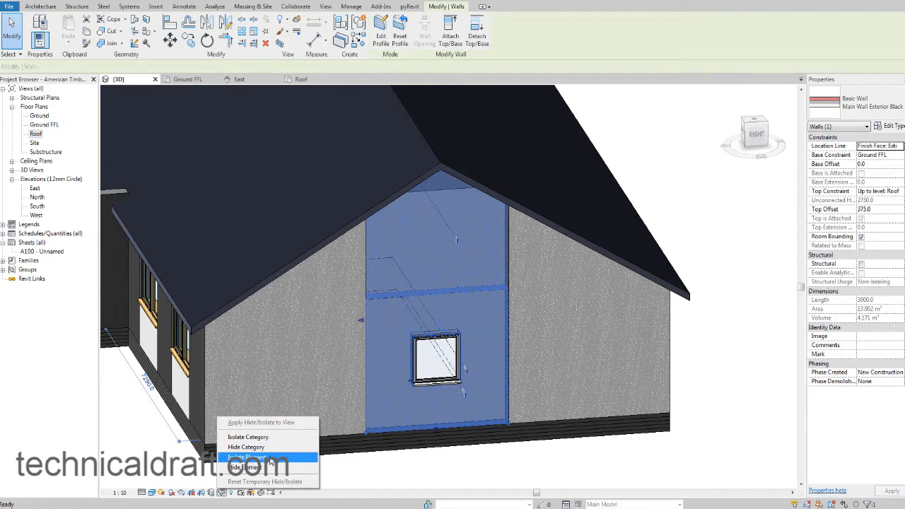
left_click(271, 459)
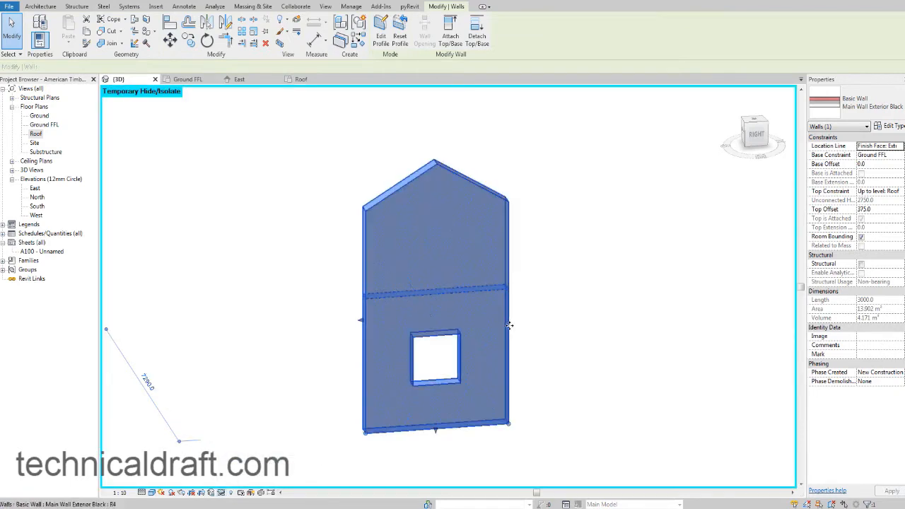
left_click(754, 133)
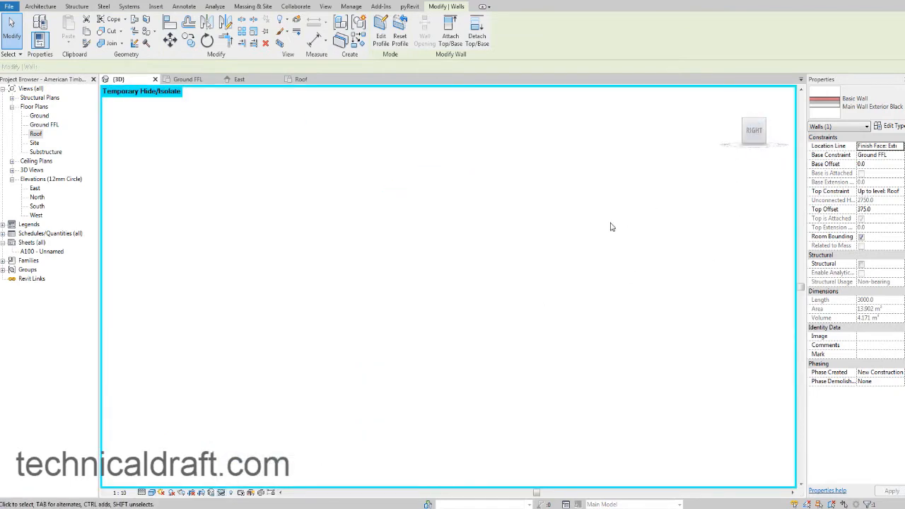
left_click(554, 226)
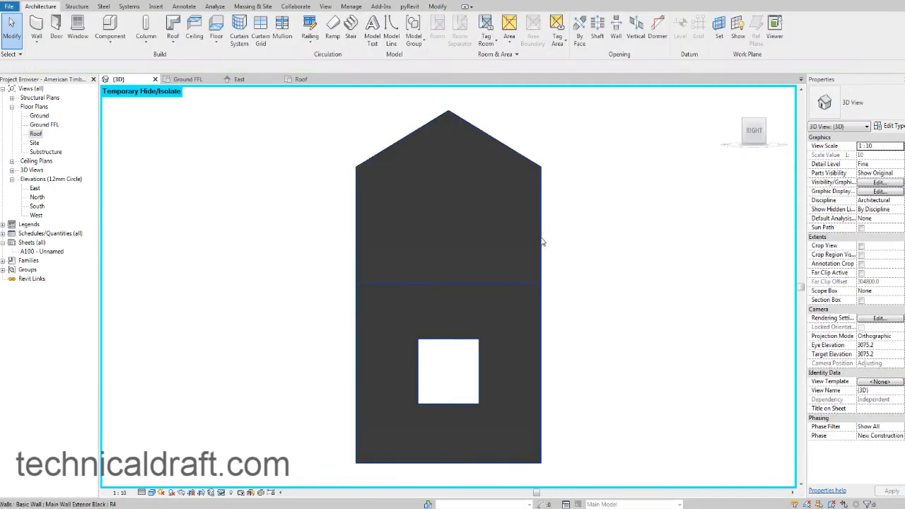
Try to split the isolated black wall horizontally above its window, about 2800 mm above its base.
left_click(542, 243)
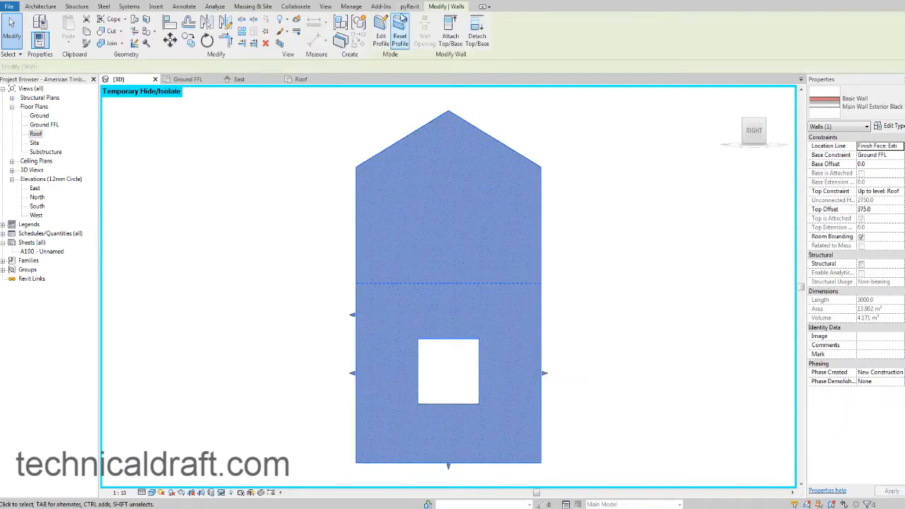
left_click(241, 21)
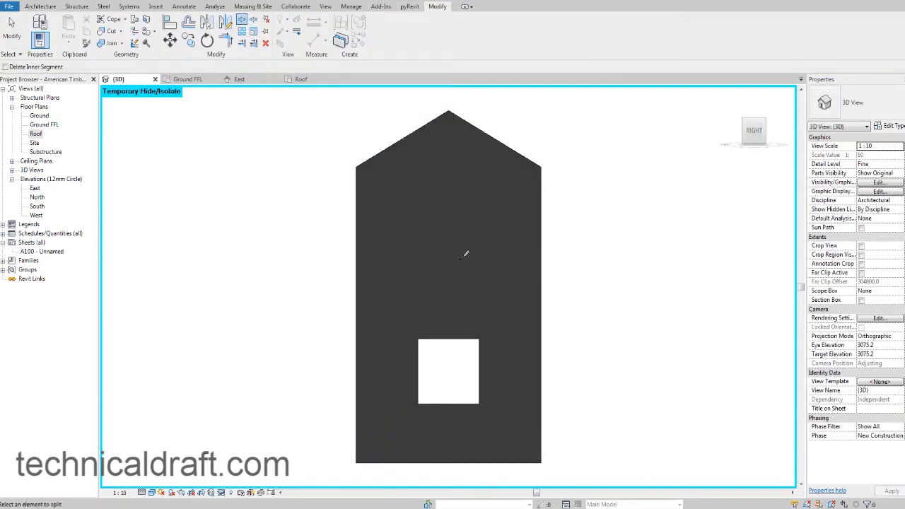
left_click(542, 278)
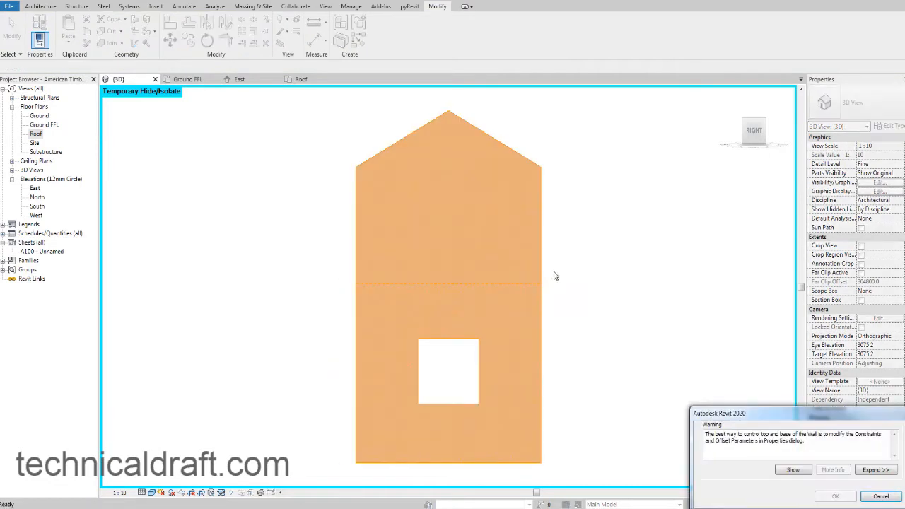
left_click(871, 497)
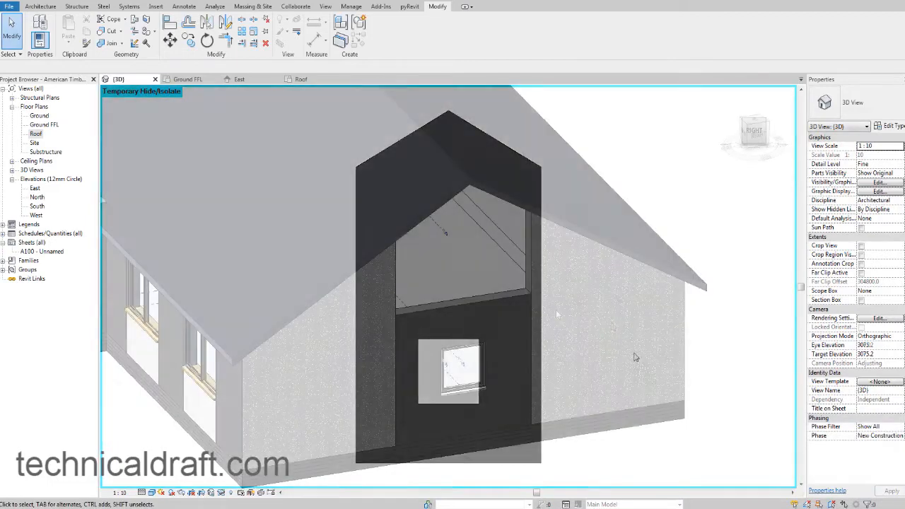
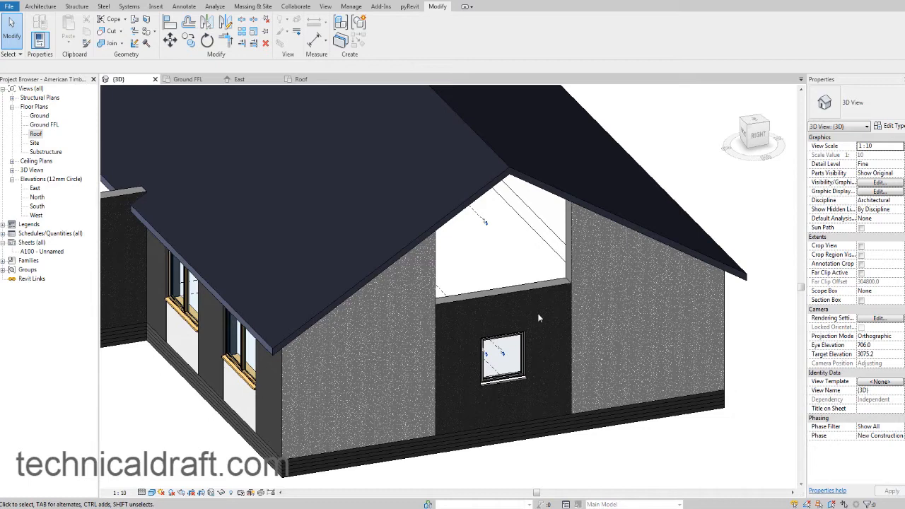
Copy the black middle wall with the small window on the right-hand gable end and paste it aligned to the Roof level.
left_click(440, 276)
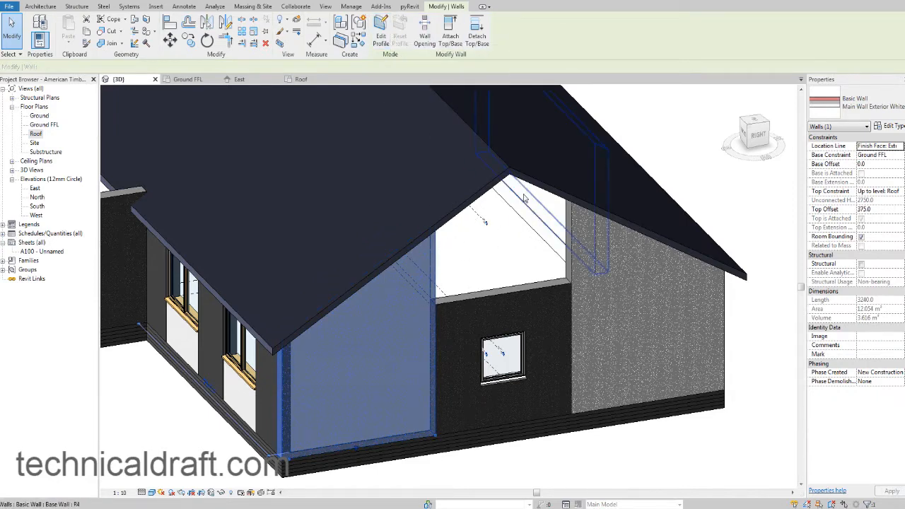
middle_click_drag(507, 254, 506, 258)
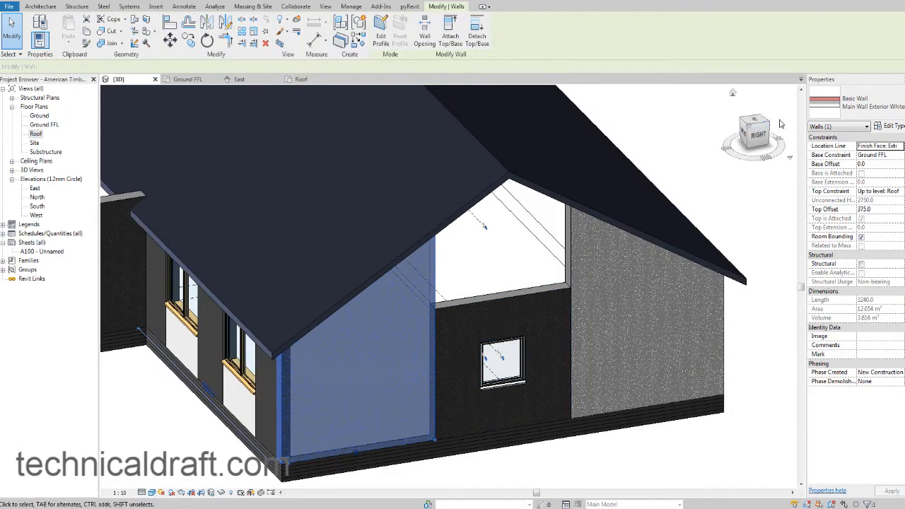
left_click(757, 135)
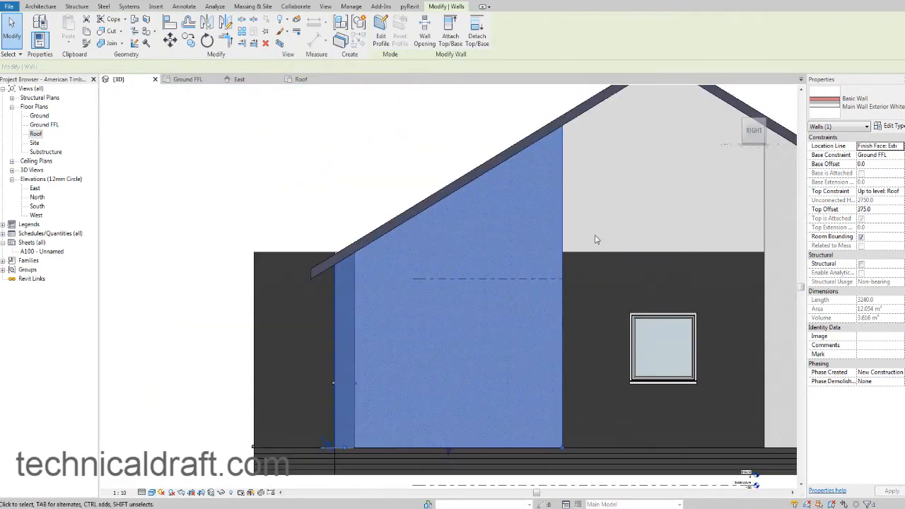
left_click(652, 255)
middle_click_drag(742, 248, 578, 230)
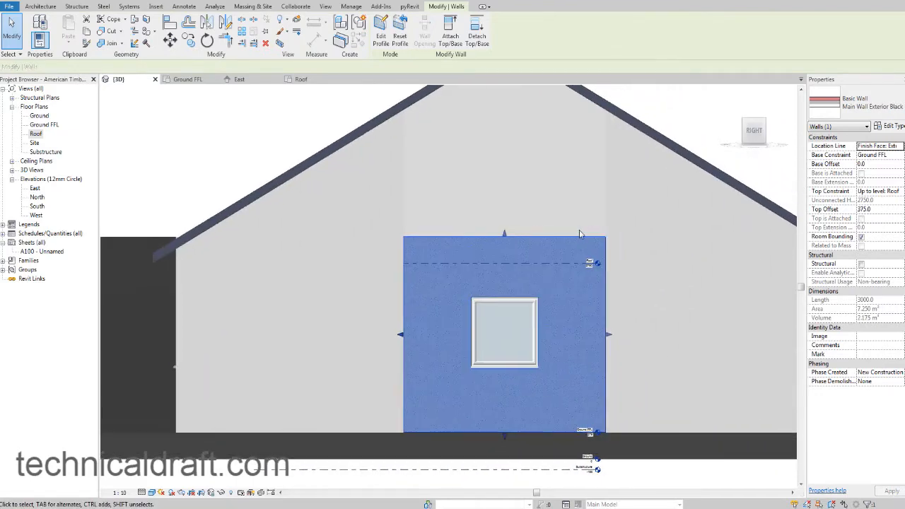
left_click(86, 31)
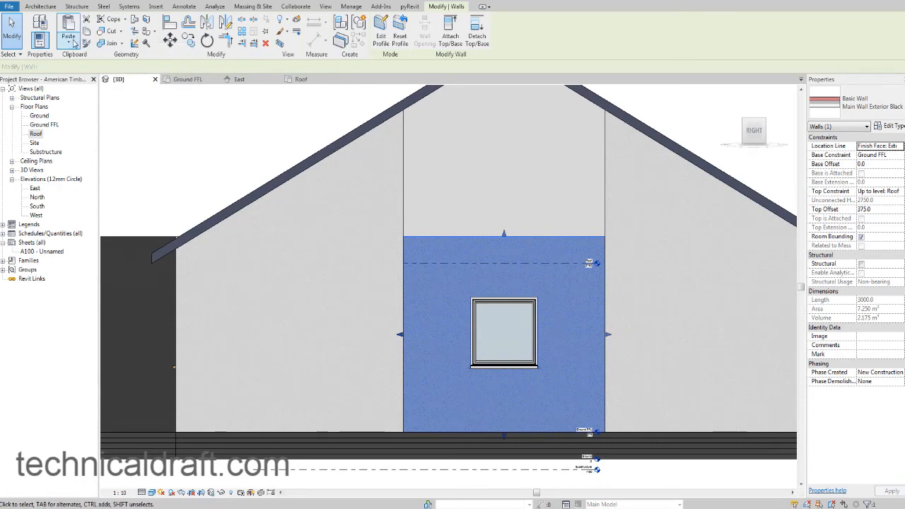
left_click(68, 43)
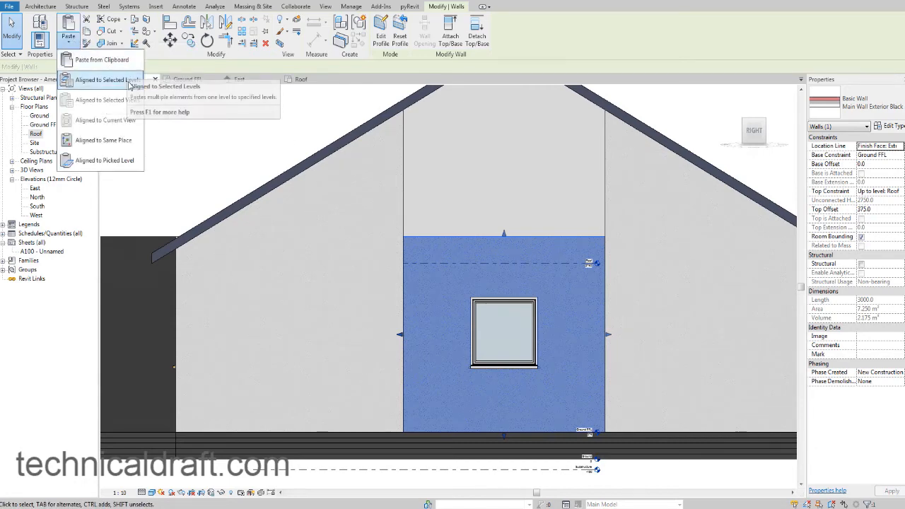
left_click(129, 88)
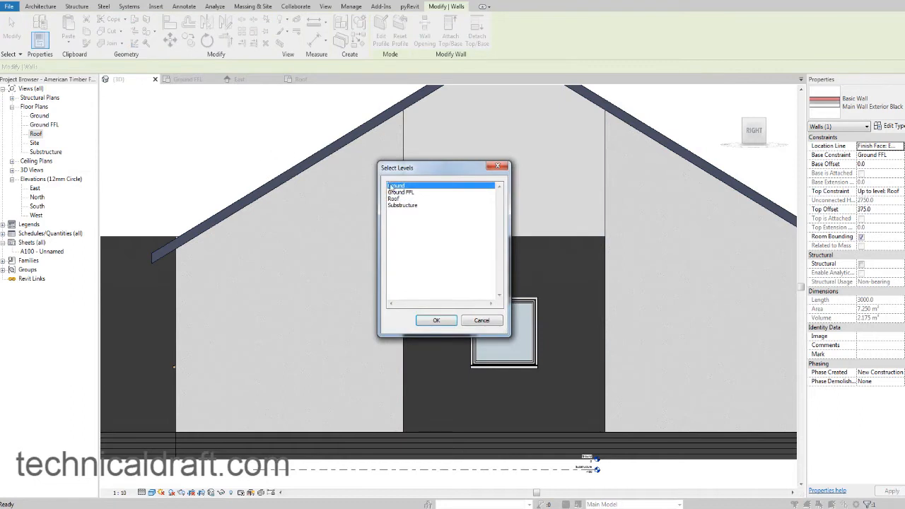
left_click(397, 200)
left_click(436, 322)
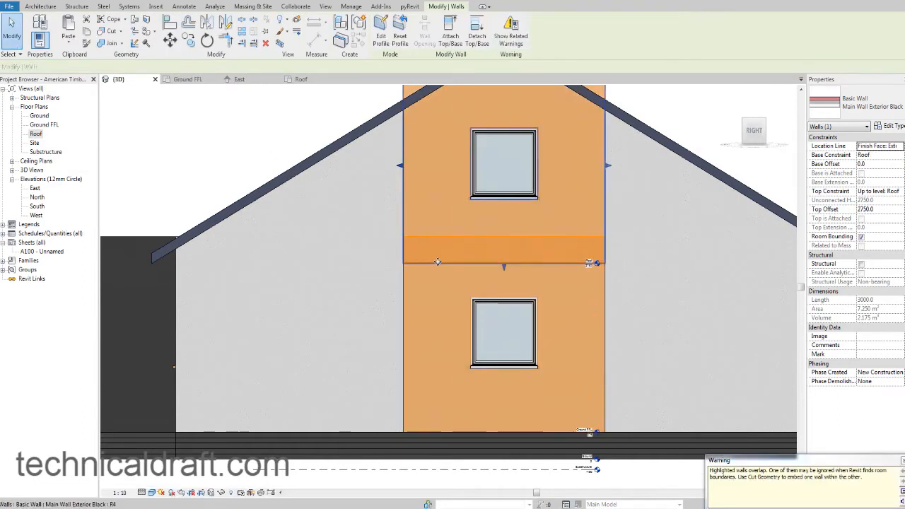
Change the pasted upper wall to Main Wall Exterior White and raise its base to the top edge of the black wall.
middle_click_drag(491, 239, 485, 255)
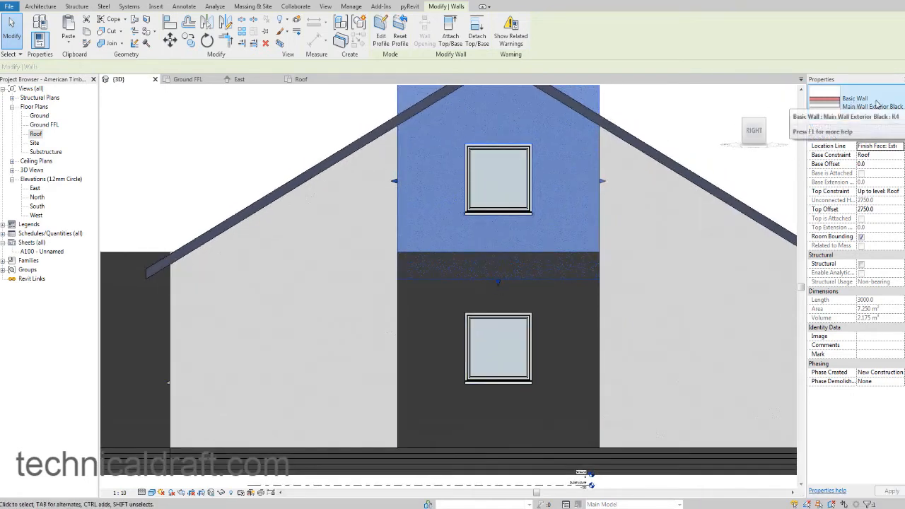
left_click(853, 104)
left_click(853, 192)
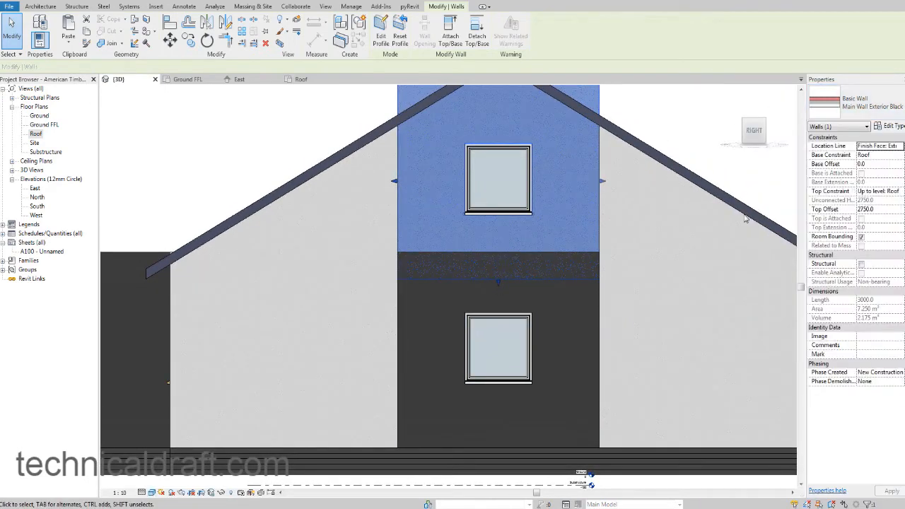
left_click_drag(498, 283, 497, 256)
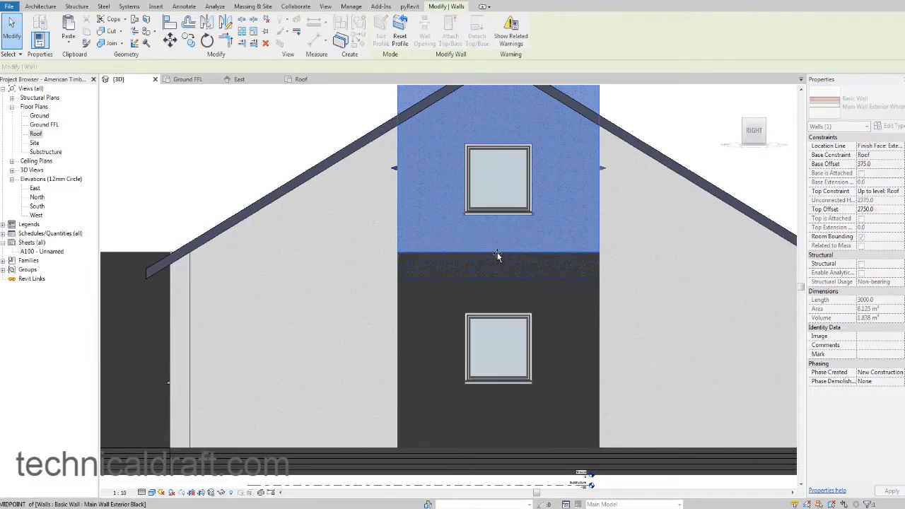
Attach the top of the white upper middle wall to the tiled roof.
middle_click_drag(528, 238, 514, 270)
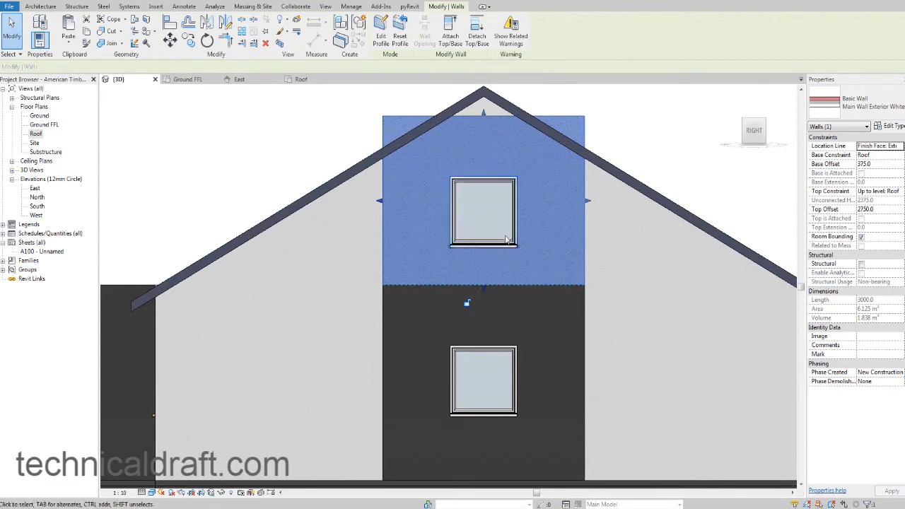
left_click(458, 31)
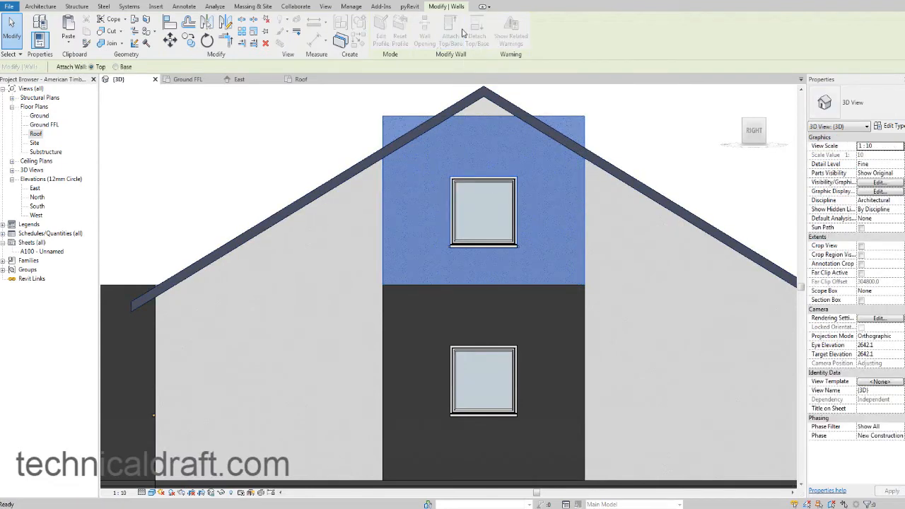
left_click(601, 159)
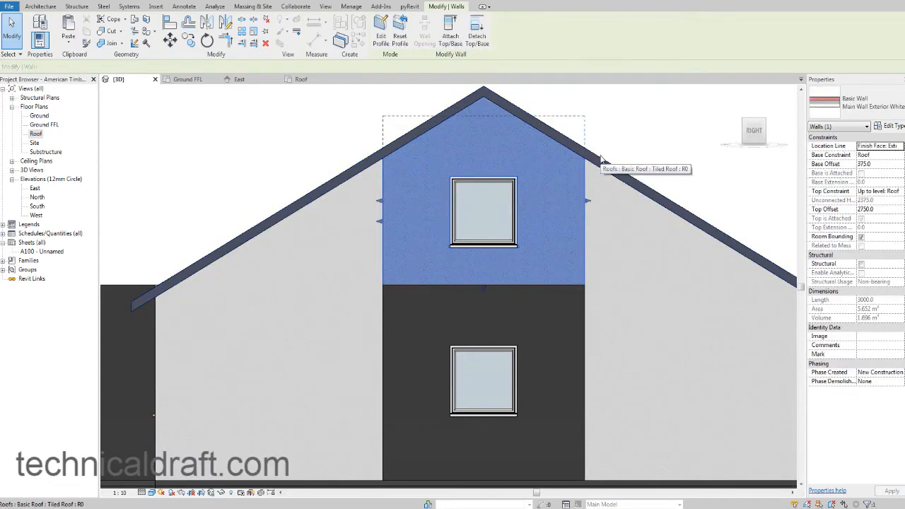
key("Escape")
scroll(593, 161, "down", 2)
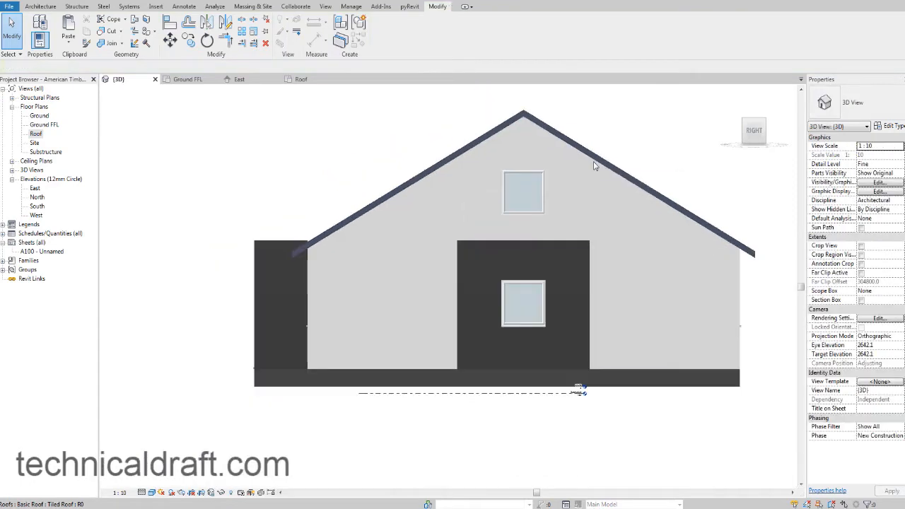
Delete the duplicated window in the white wall above the black section of the gable end.
middle_click_drag(593, 161, 642, 240, "shift")
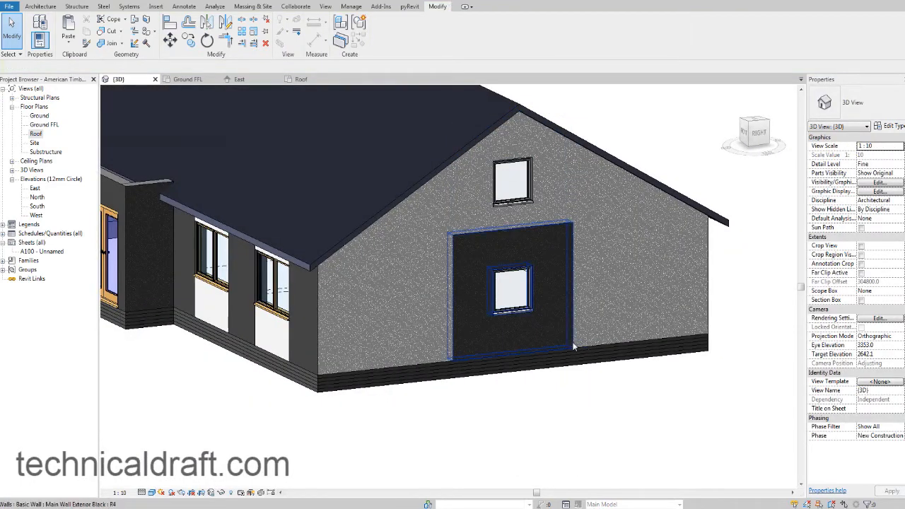
middle_click_drag(575, 333, 614, 352)
left_click(563, 223)
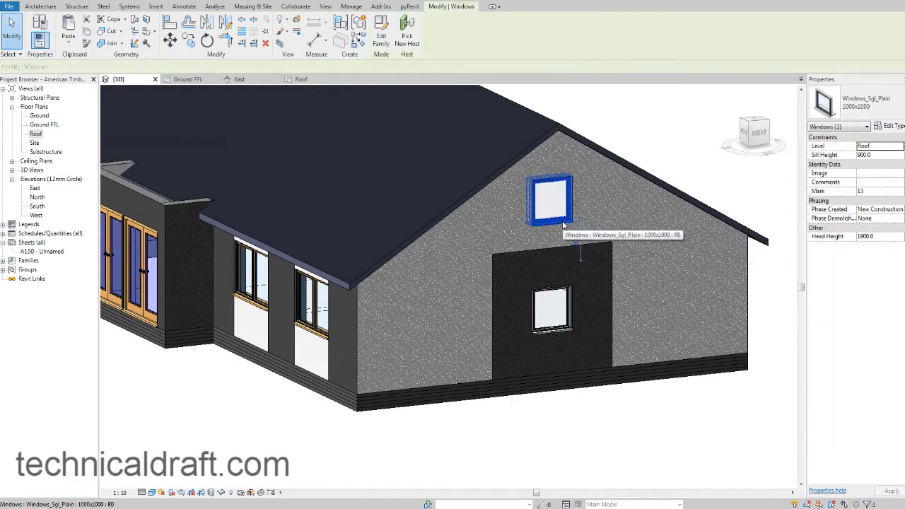
key("Delete")
scroll(507, 219, "down", 2)
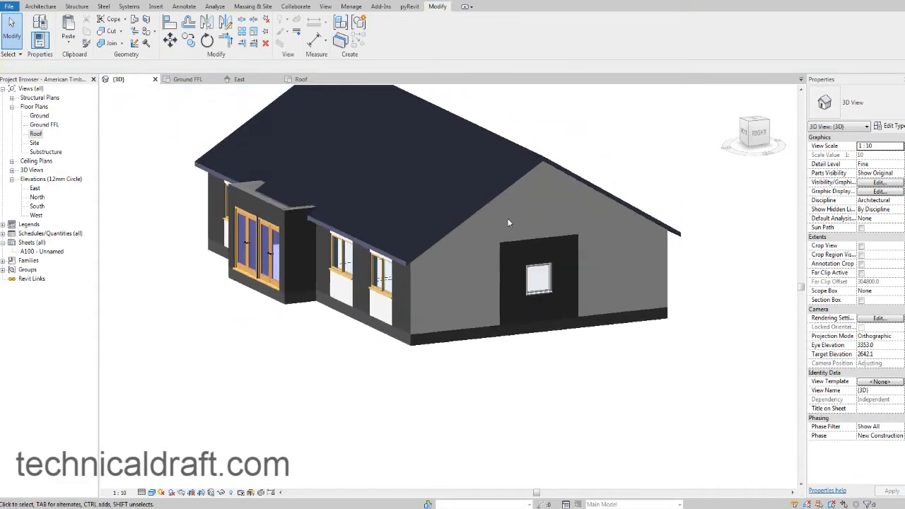
Review the front of the house in 3D and open the Roof floor plan at the projecting front entrance.
middle_click_drag(499, 233, 549, 256, "shift")
middle_click_drag(463, 306, 557, 334)
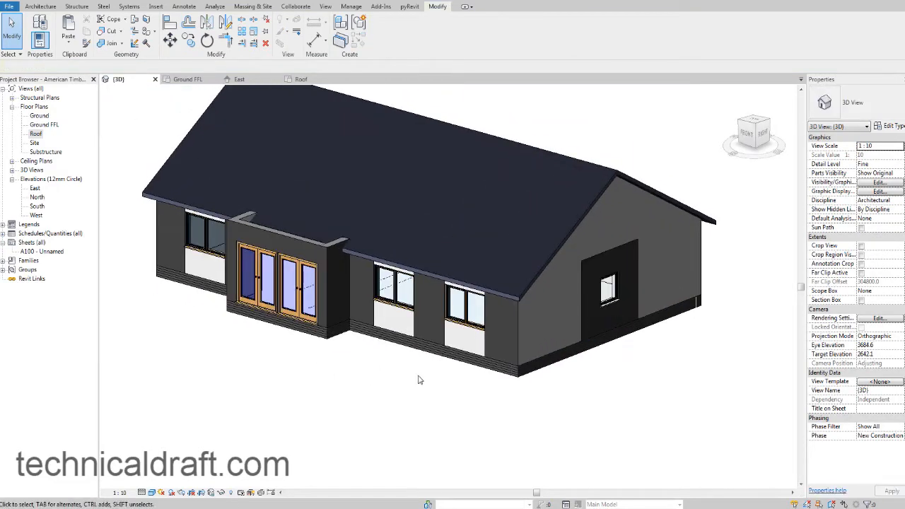
middle_click_drag(418, 380, 467, 416)
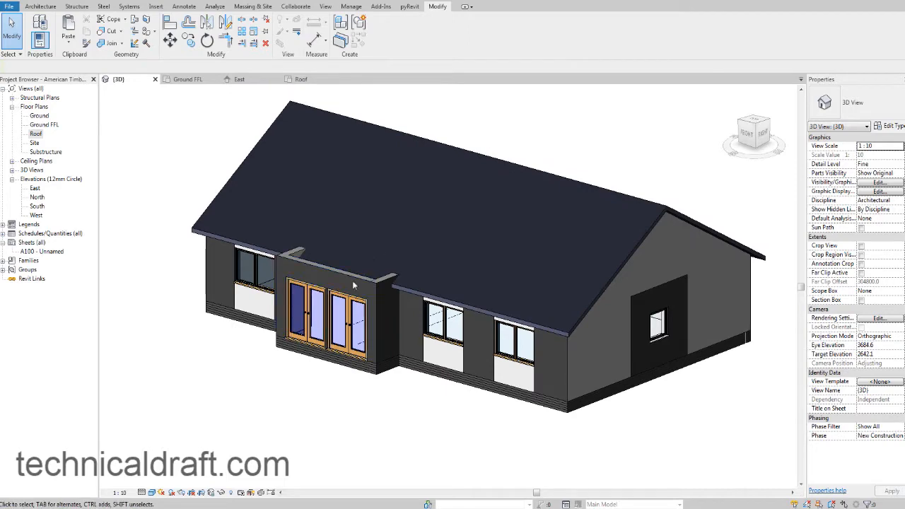
middle_click_drag(357, 273, 416, 278, "shift")
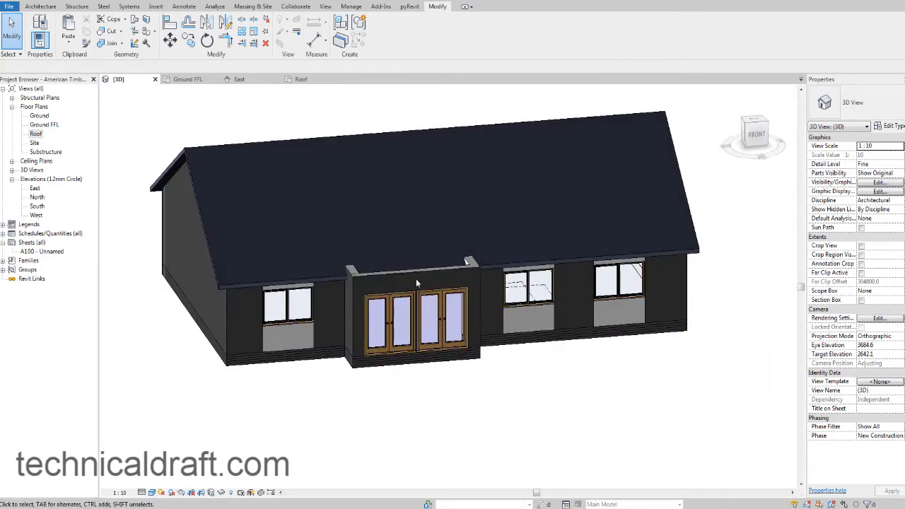
left_click(511, 268)
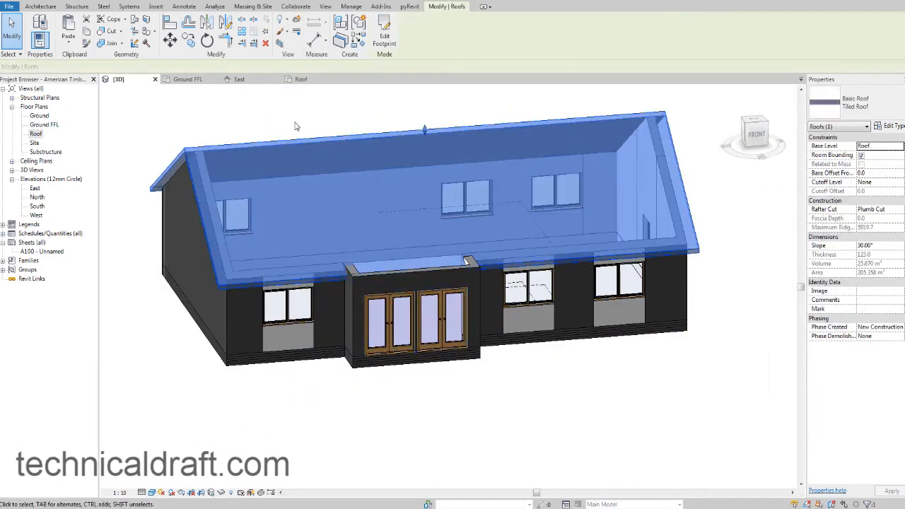
double_click(35, 133)
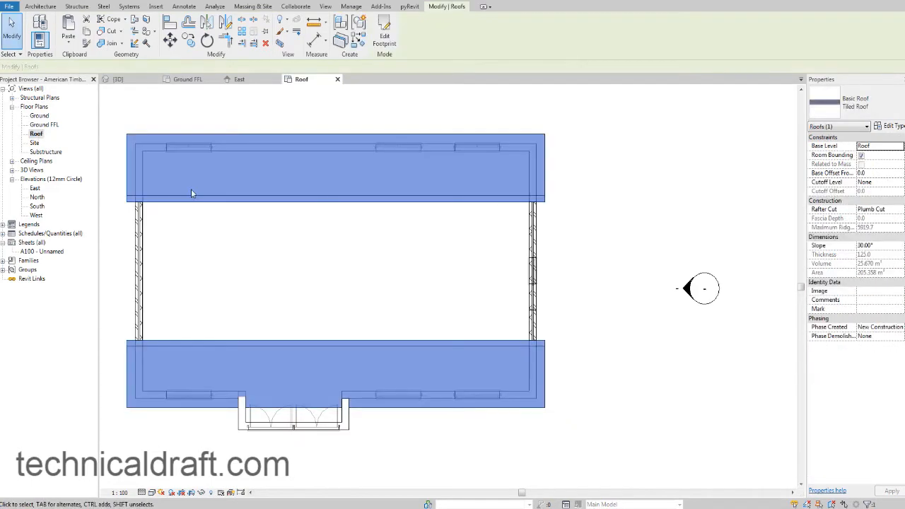
left_click(223, 225)
middle_click_drag(223, 225, 298, 228)
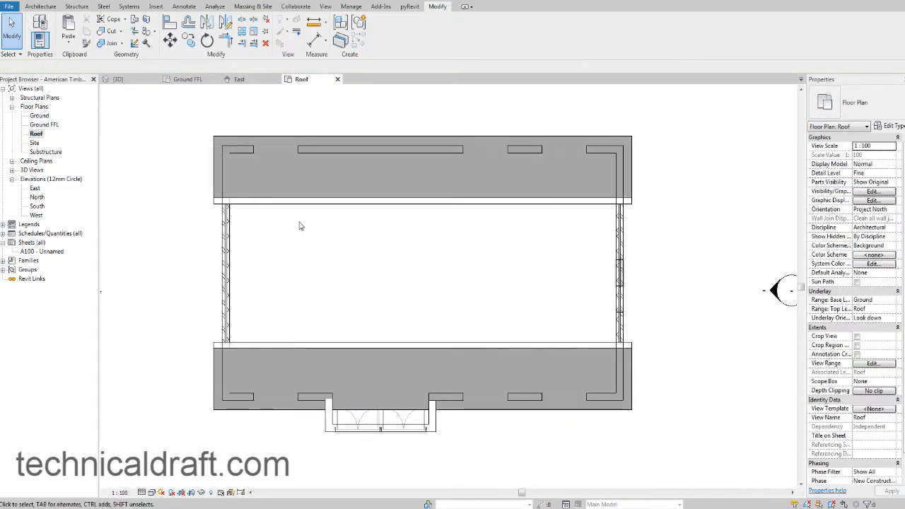
scroll(373, 466, "up", 3)
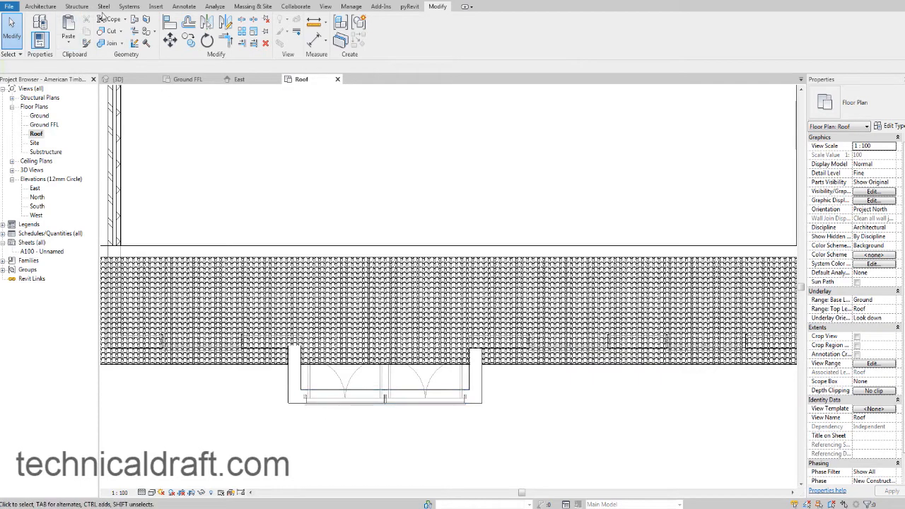
left_click(50, 6)
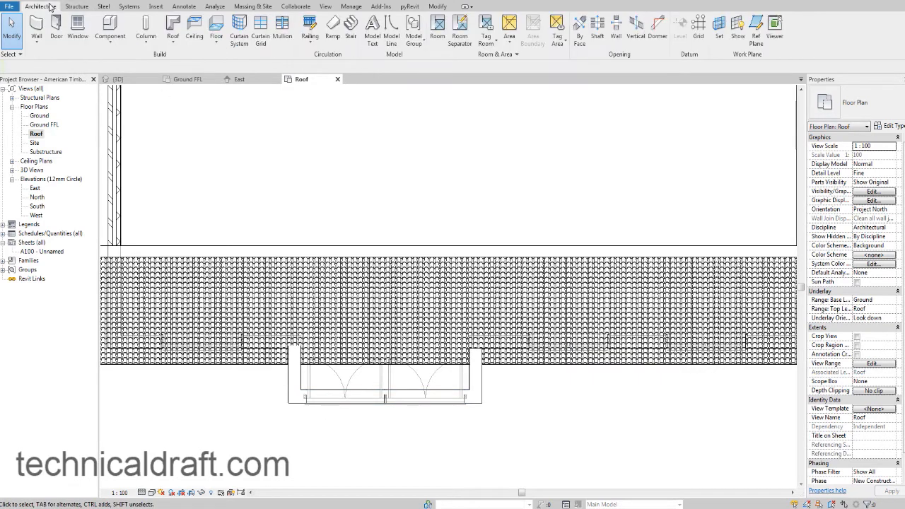
left_click(173, 25)
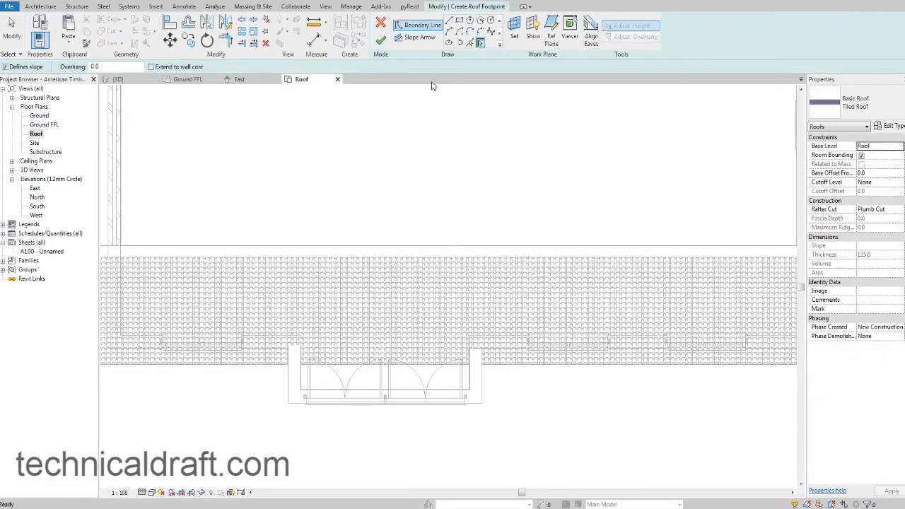
key("Escape")
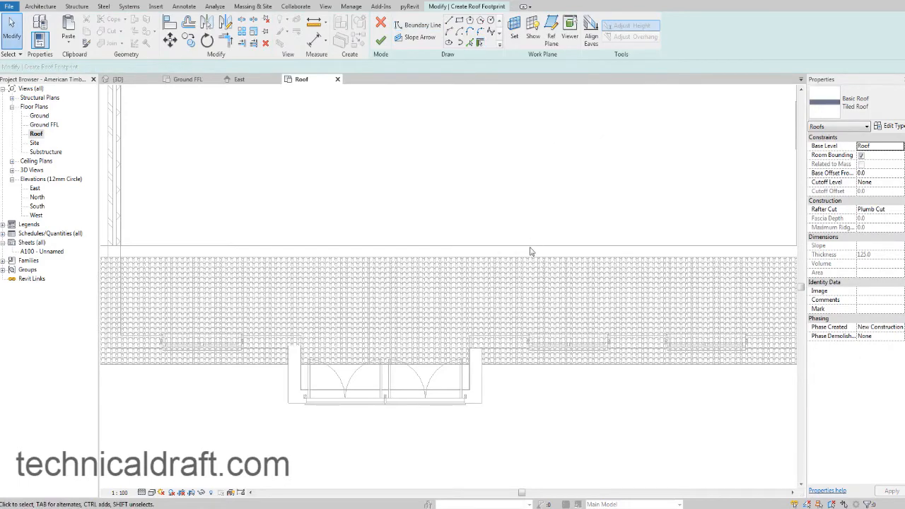
left_click(380, 40)
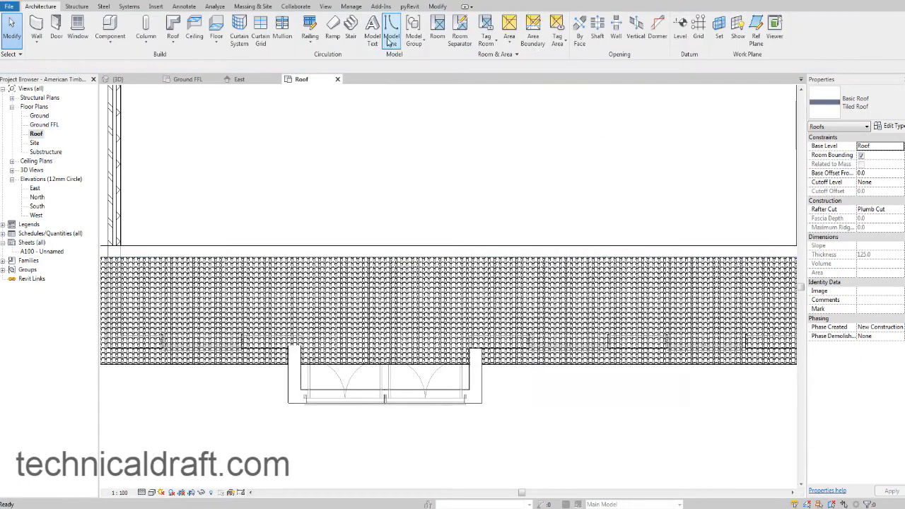
Create a roof similar to the tiled roof and sketch its rectangular footprint around the outer wall faces of the projecting front entrance.
left_click(531, 368)
right_click(531, 367)
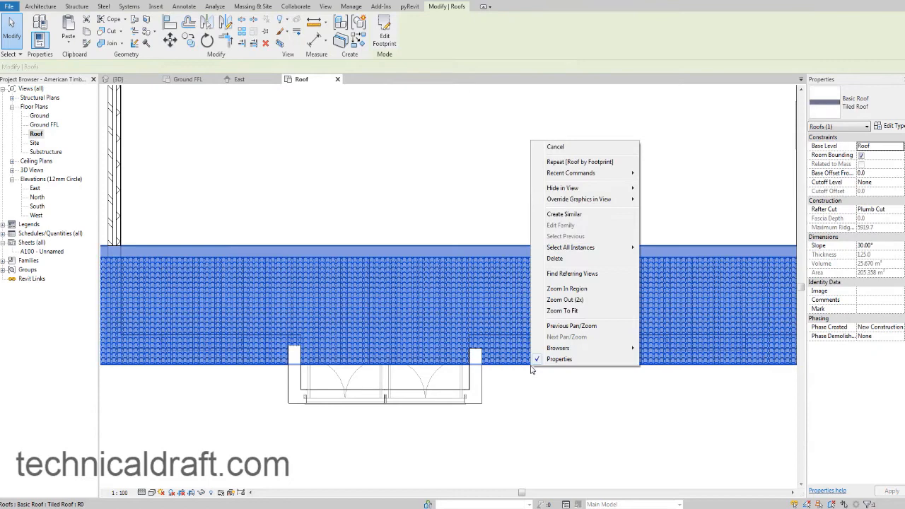
left_click(584, 220)
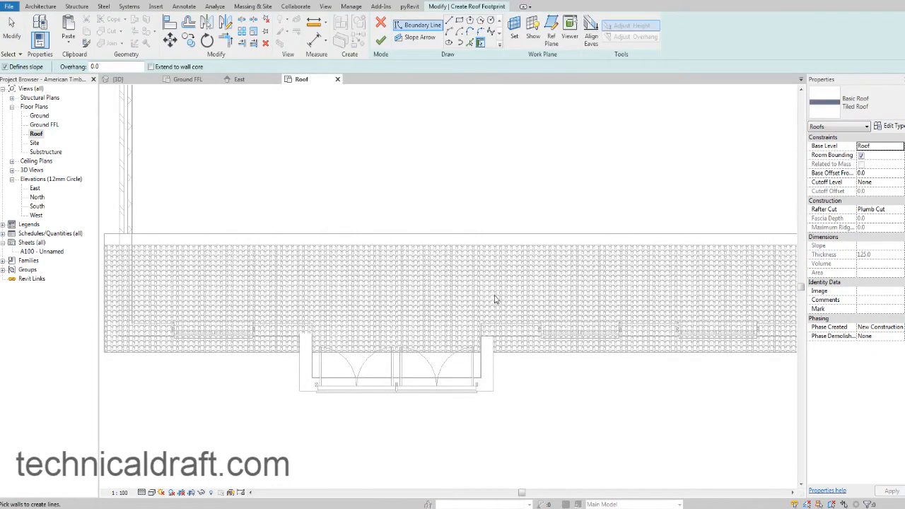
left_click(459, 21)
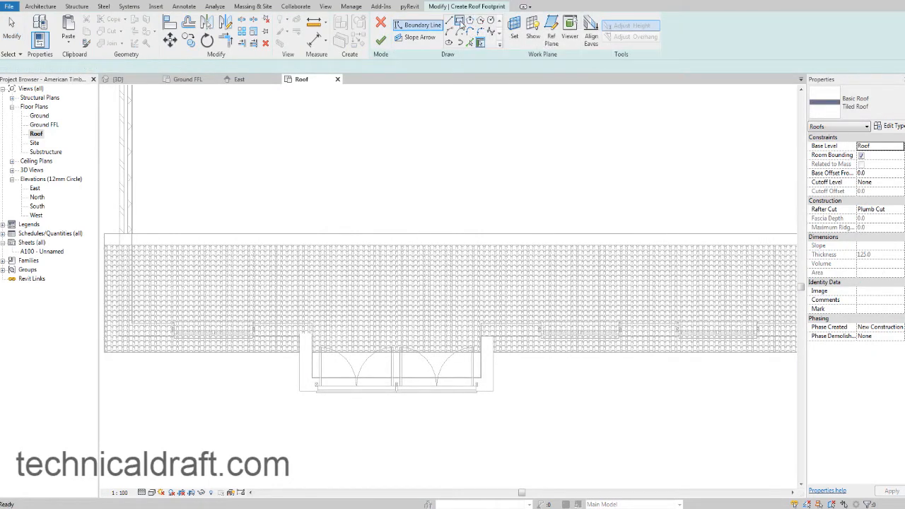
left_click(300, 391)
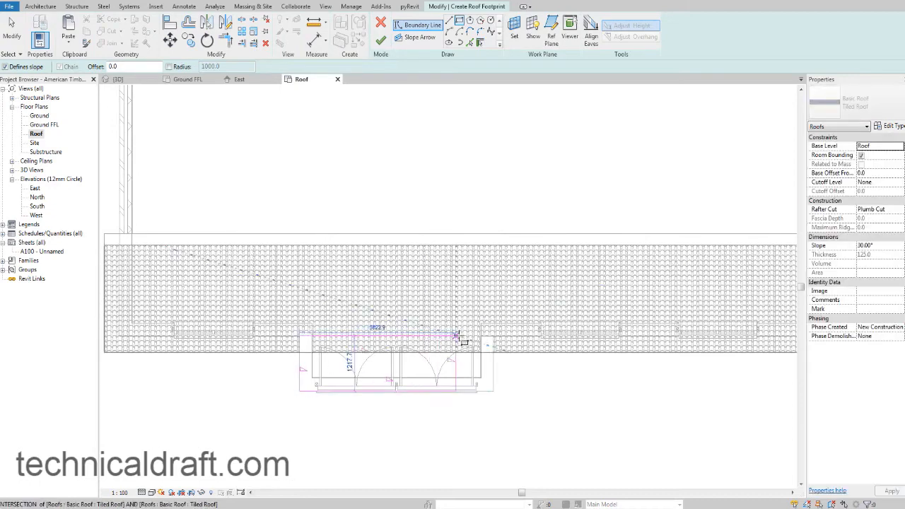
scroll(491, 343, "up", 5)
scroll(499, 344, "up", 3)
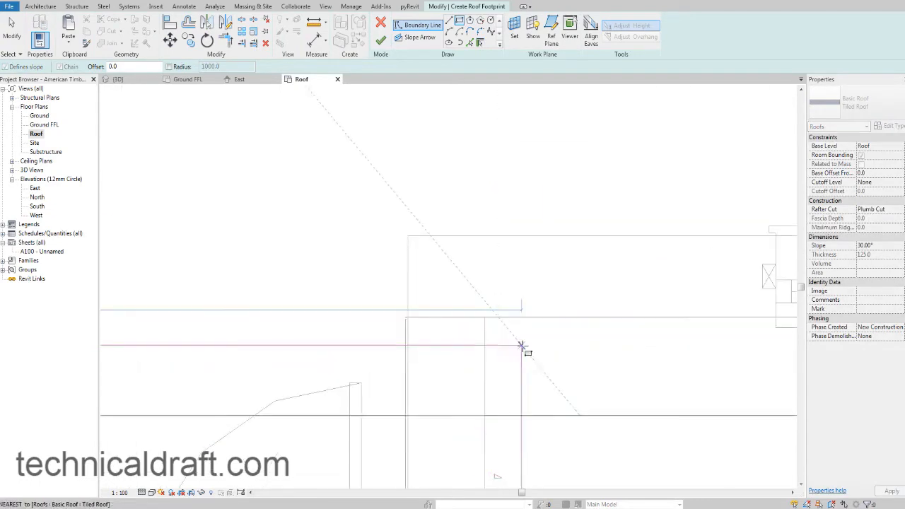
left_click(484, 316)
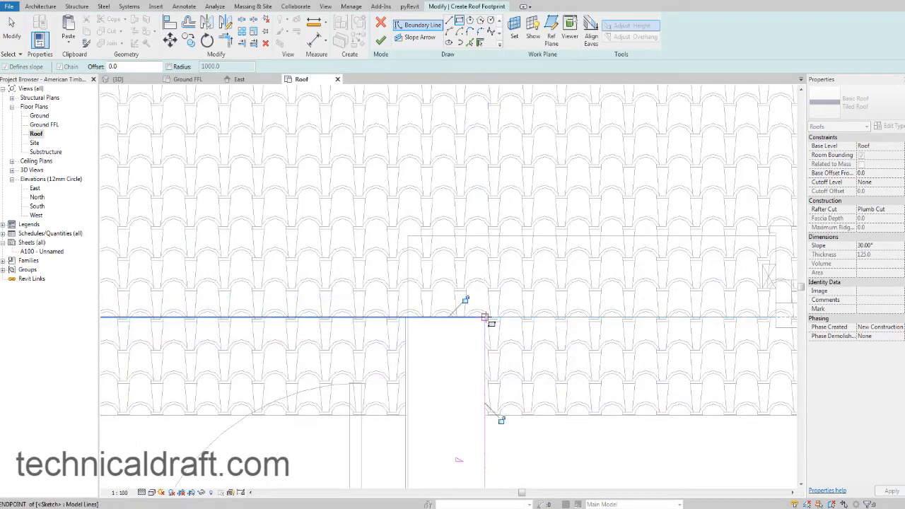
Turn off slope definition for the two short side edges of the entrance roof footprint.
scroll(484, 317, "down", 5)
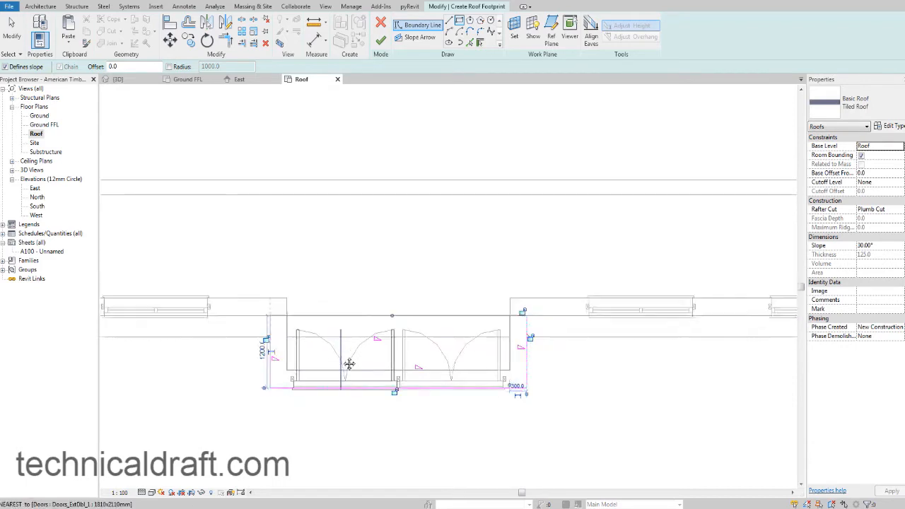
key("Escape")
key("Escape")
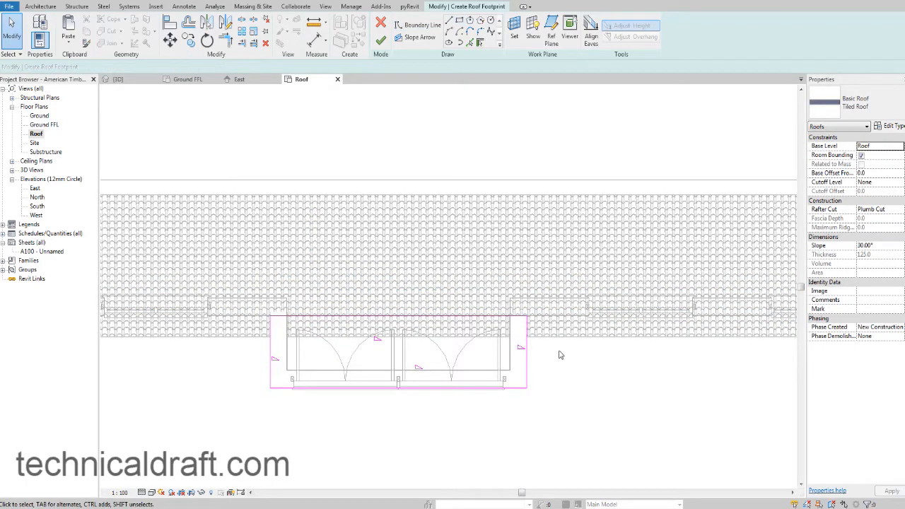
left_click_drag(558, 354, 270, 345)
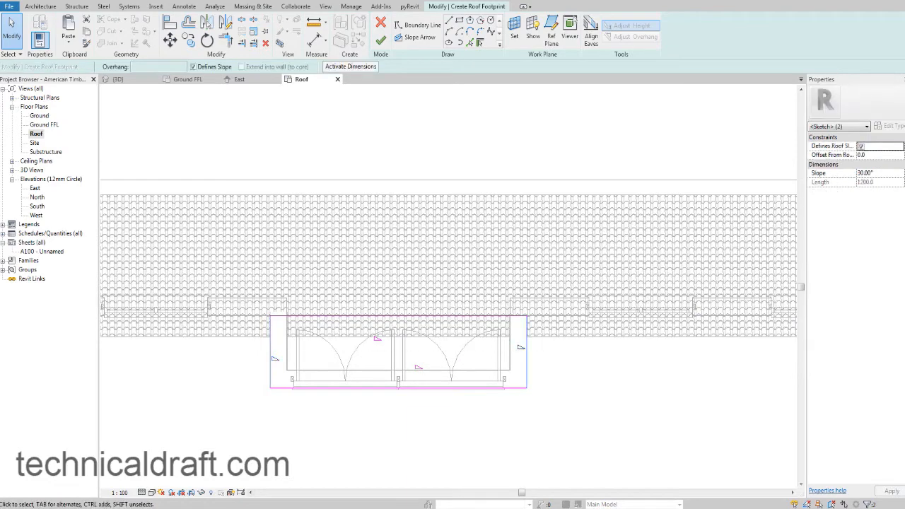
left_click(590, 371)
Set the slope of the footprint's front and back edges to 25° and finish the entrance roof.
scroll(571, 368, "down", 2)
scroll(571, 368, "down", 1)
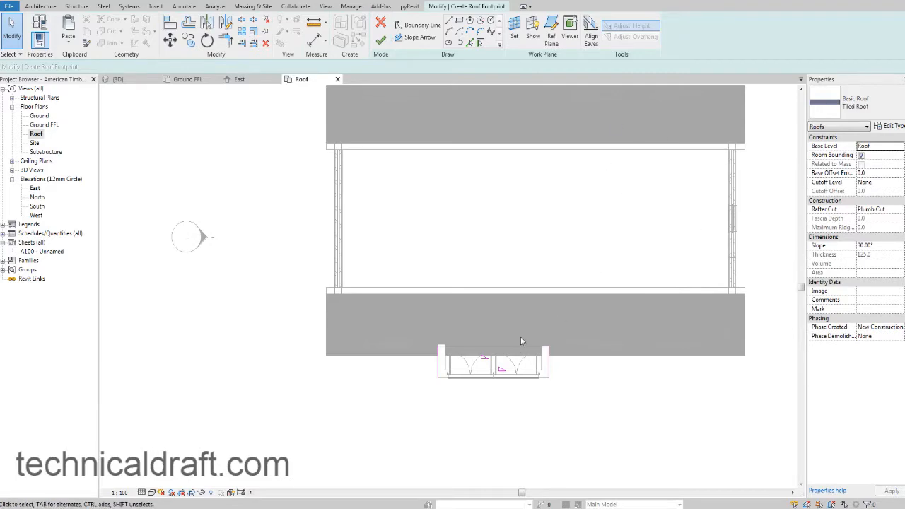
scroll(514, 399, "up", 3)
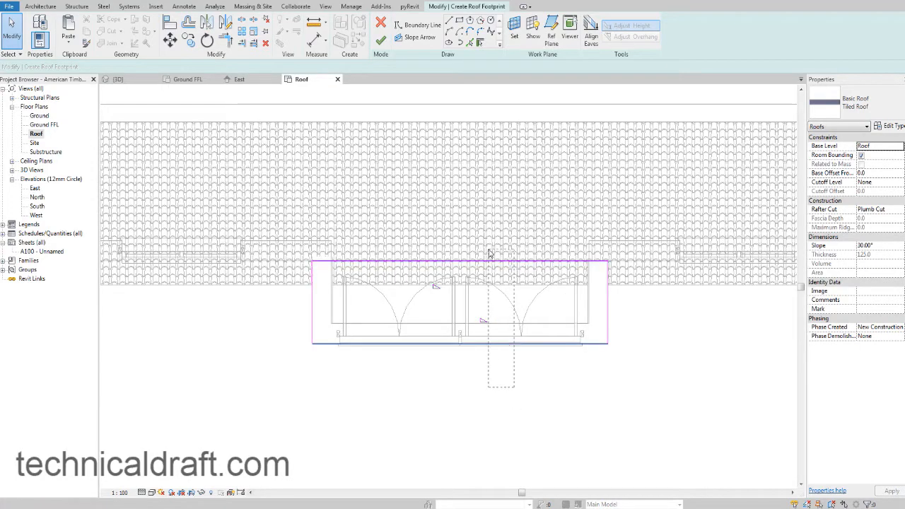
left_click(524, 259)
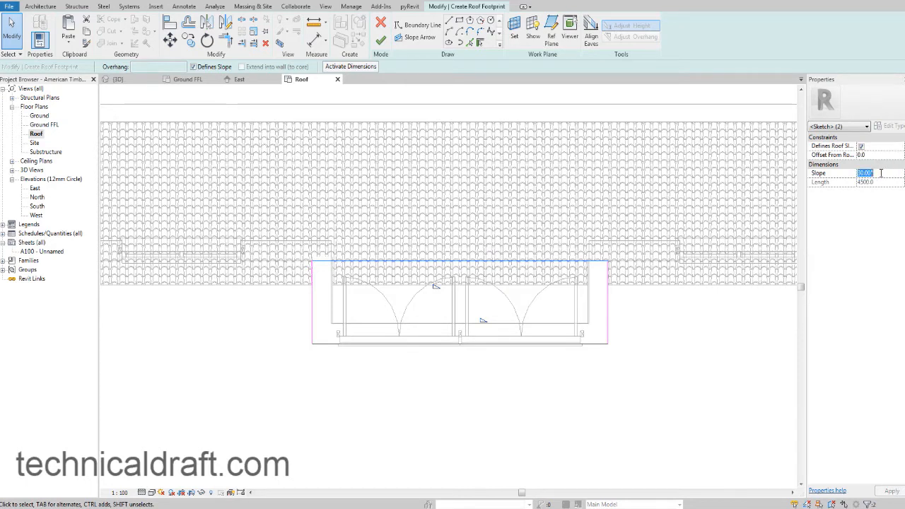
key("Return")
left_click(381, 41)
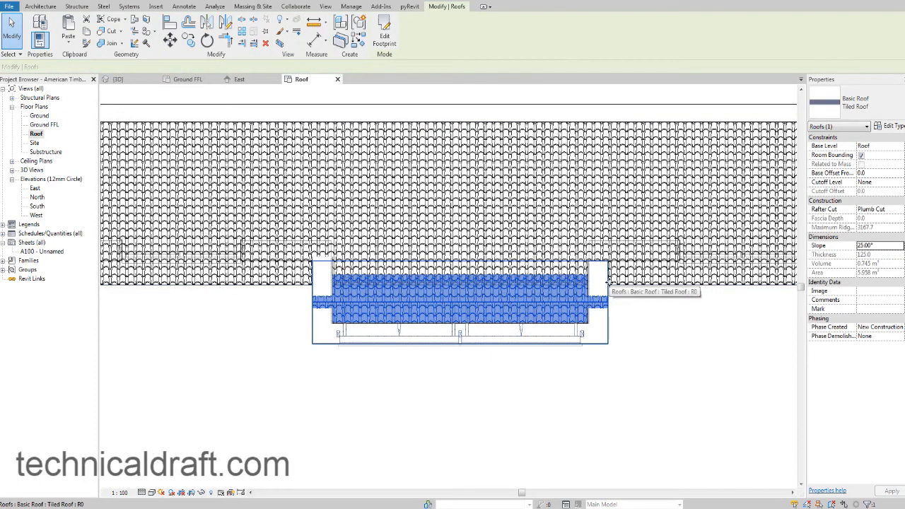
Edit the entrance roof's footprint and offset its two side edges and front edge outward by 350 mm.
left_click(390, 34)
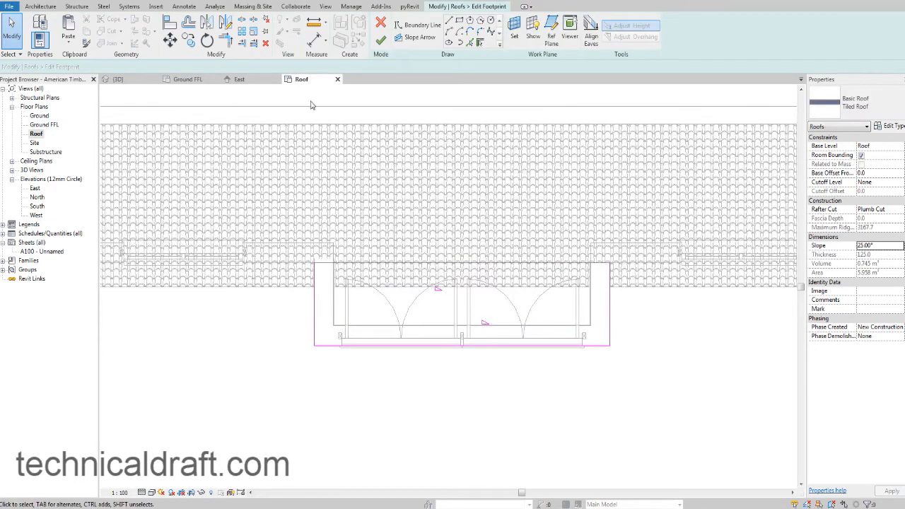
left_click(189, 27)
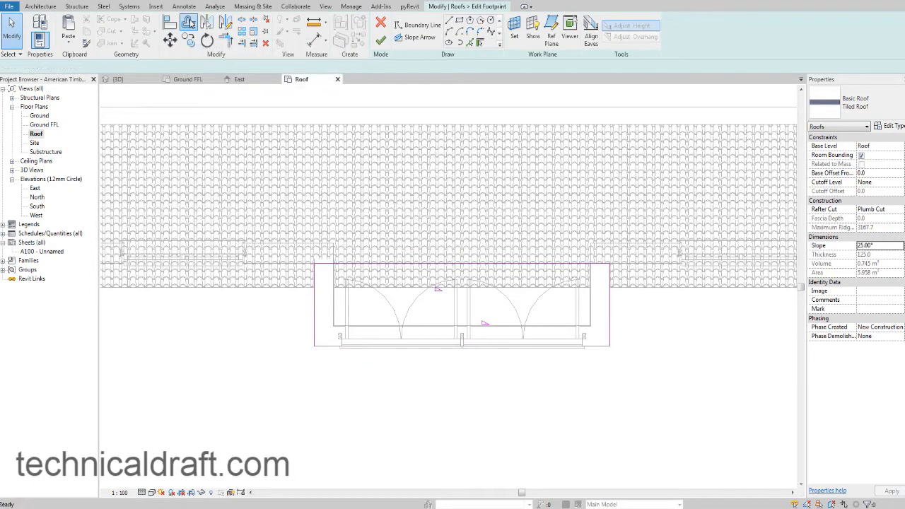
left_click(316, 310)
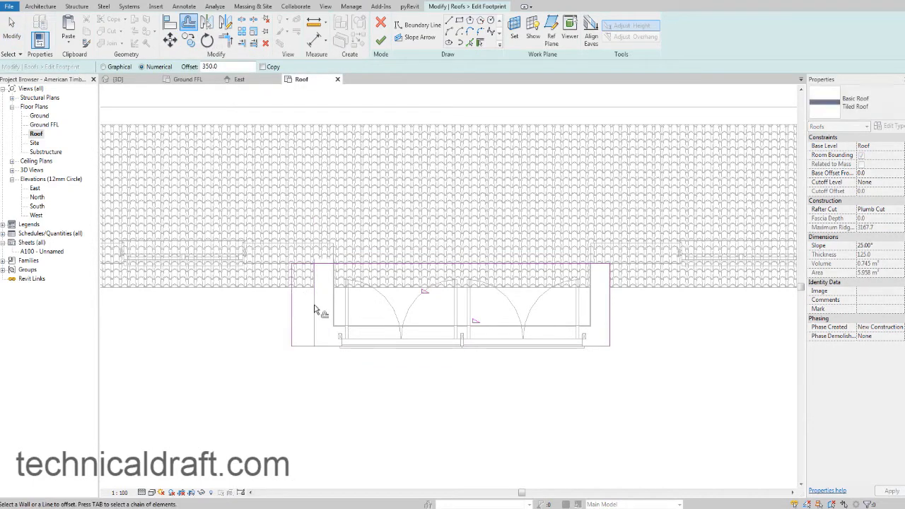
left_click(338, 351)
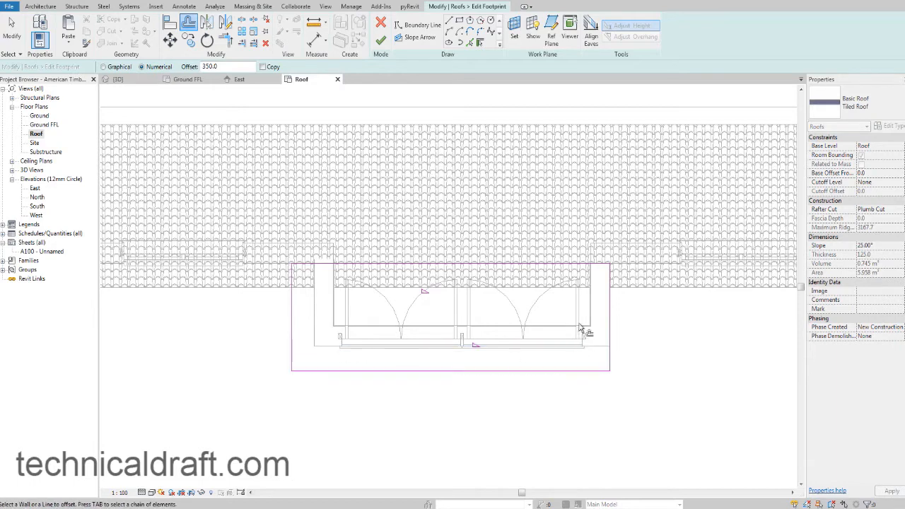
left_click(613, 312)
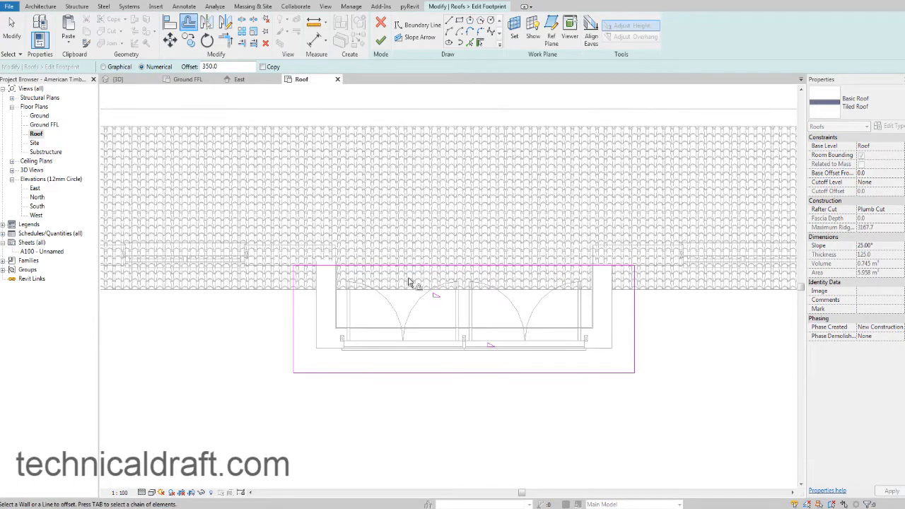
left_click(398, 271)
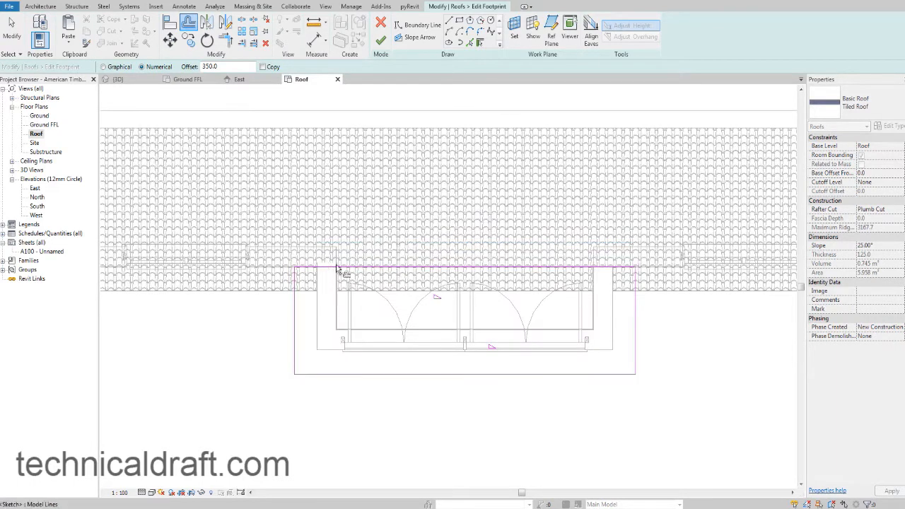
key("Escape")
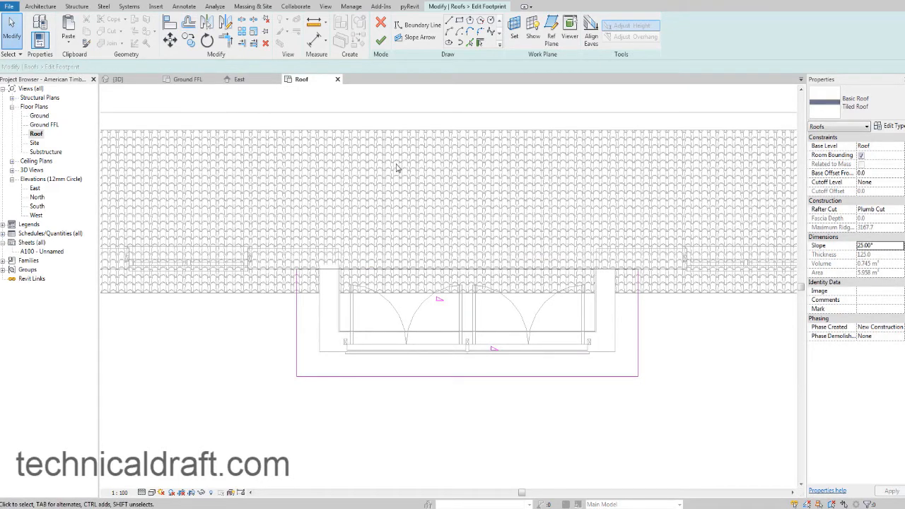
left_click(381, 43)
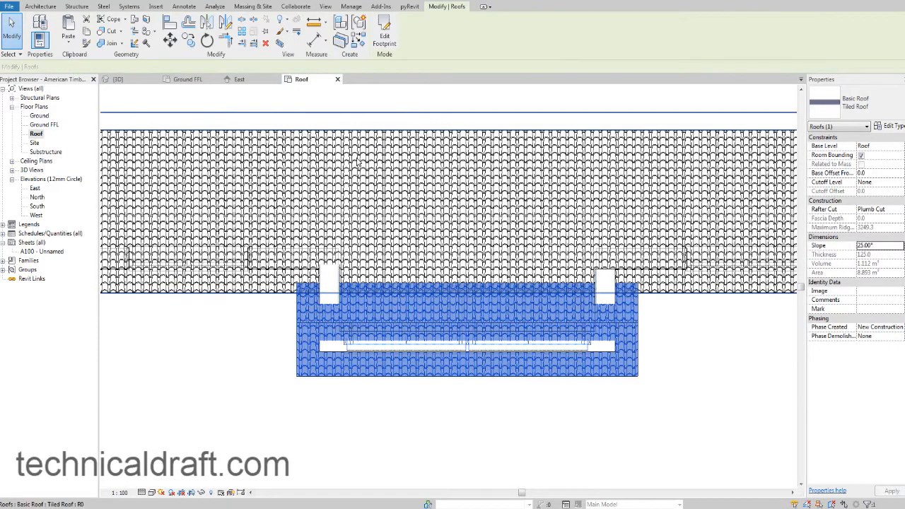
Examine in 3D how the new entrance roof meets the entrance walls and the main roof.
left_click(116, 79)
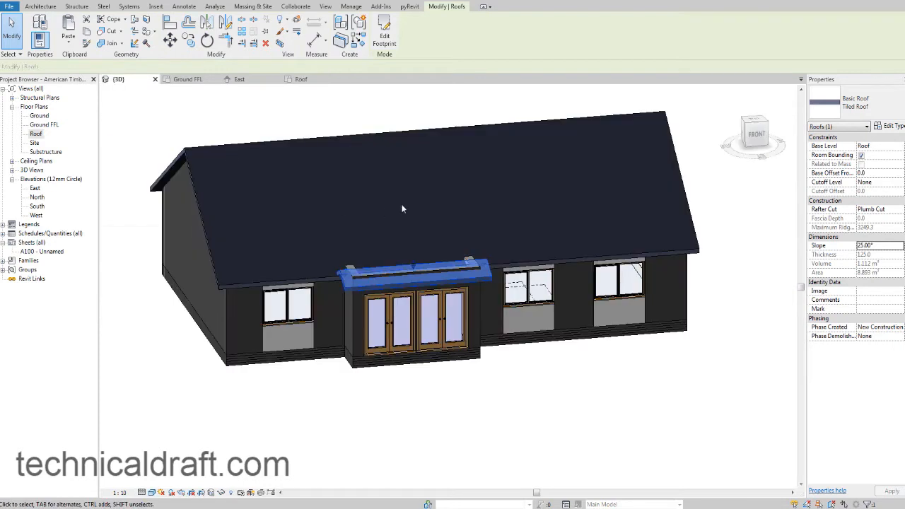
middle_click_drag(480, 276, 466, 327, "shift")
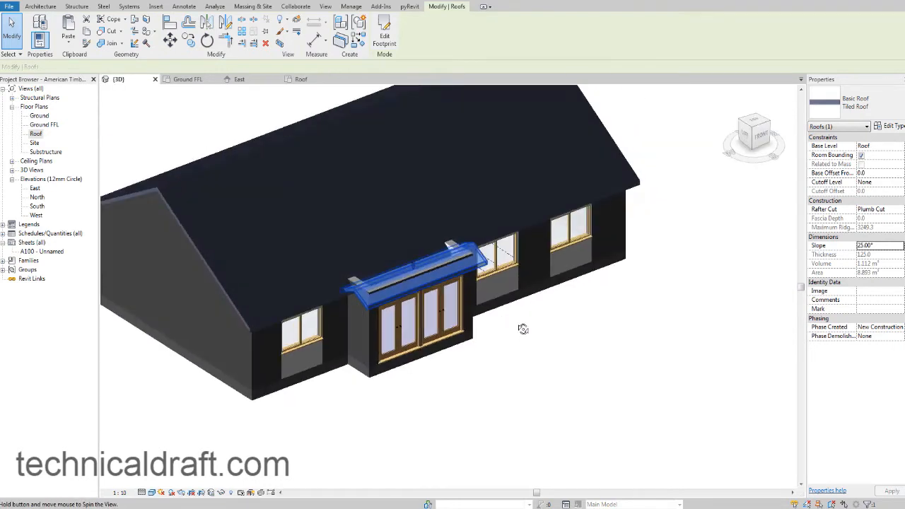
scroll(412, 290, "up", 5)
scroll(412, 290, "up", 2)
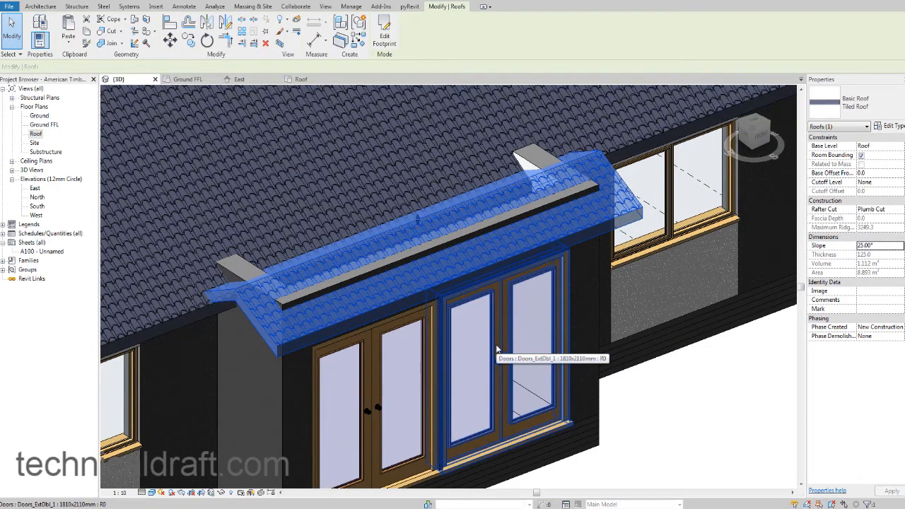
middle_click_drag(509, 327, 520, 317)
scroll(564, 316, "down", 2)
key("Escape")
scroll(605, 331, "down", 4)
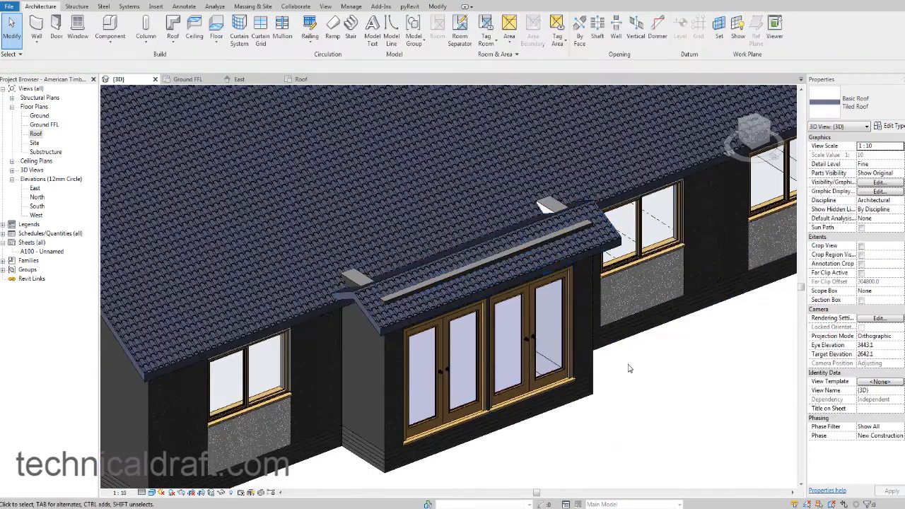
scroll(439, 308, "up", 4)
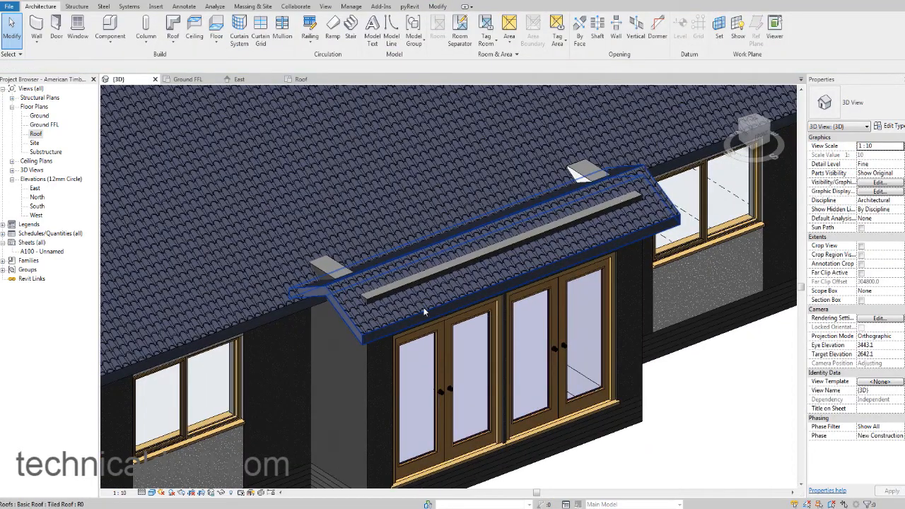
Reopen the entrance roof's footprint and turn off slope definition for its front and back edges.
left_click(426, 311)
scroll(438, 255, "down", 2)
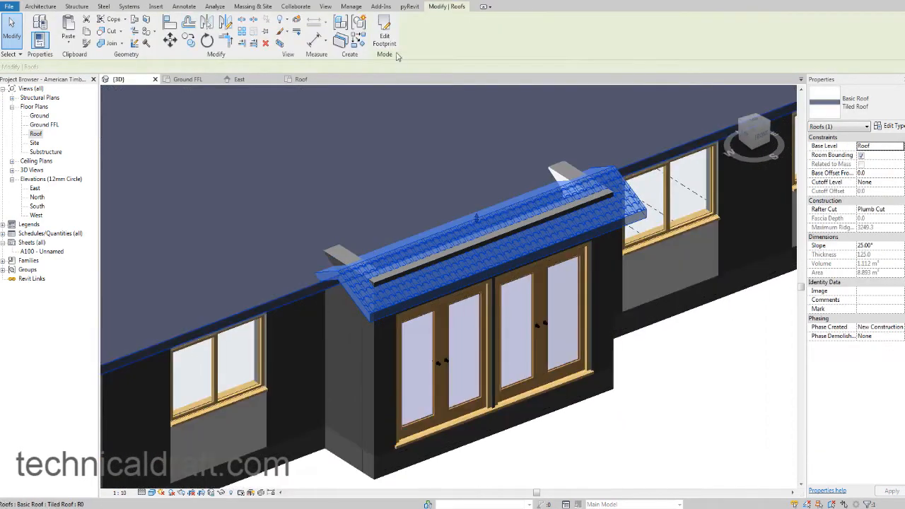
left_click(384, 35)
mouse_move(507, 324)
left_mouse_down()
mouse_move(459, 174)
mouse_move(463, 183)
left_mouse_up()
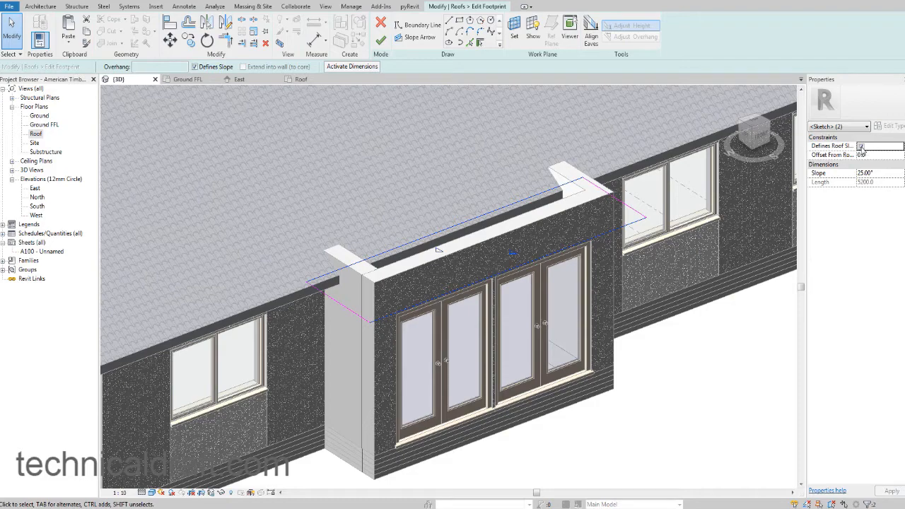
left_click(860, 147)
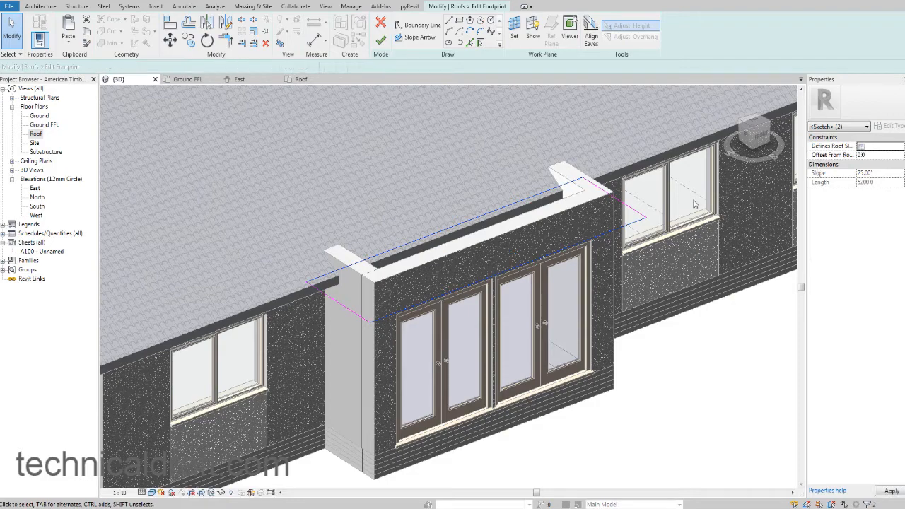
Make both side edges slope-defining with a 25 mm offset from the roof base and finish the entrance roof.
left_click(613, 196)
left_click(326, 301, "ctrl")
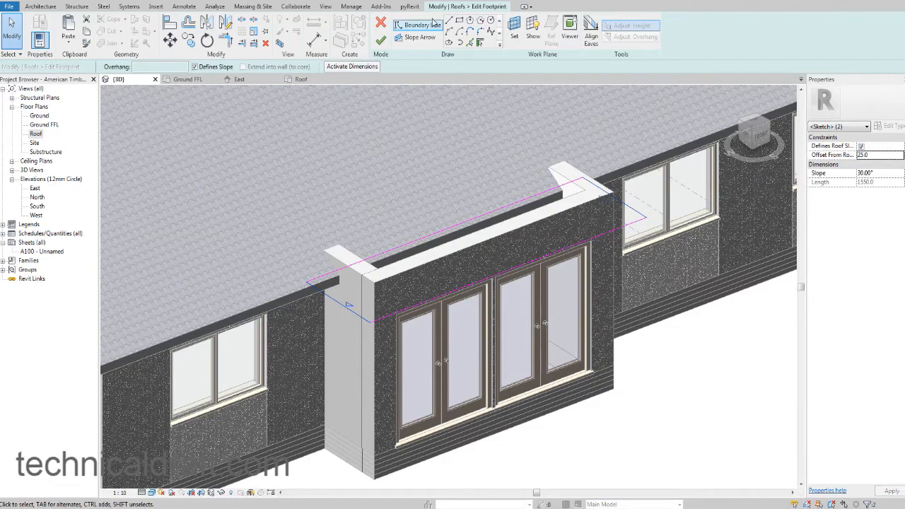
left_click(381, 40)
key("Escape")
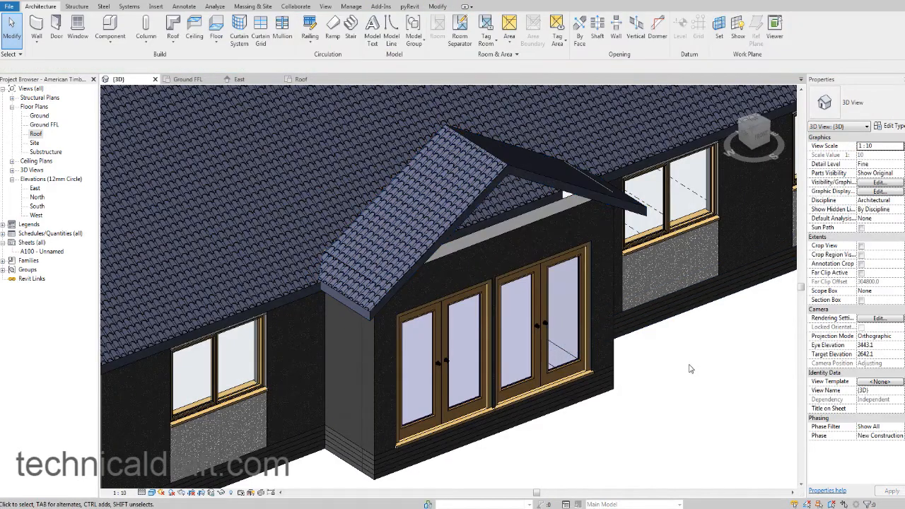
Examine the entrance gable roof from the front and compare its pitch with the reference photo.
middle_click_drag(537, 361, 591, 340, "shift")
scroll(579, 293, "down", 3)
middle_click_drag(617, 279, 559, 311, "shift")
scroll(546, 290, "up", 2)
scroll(549, 298, "down", 4)
scroll(505, 311, "up", 5)
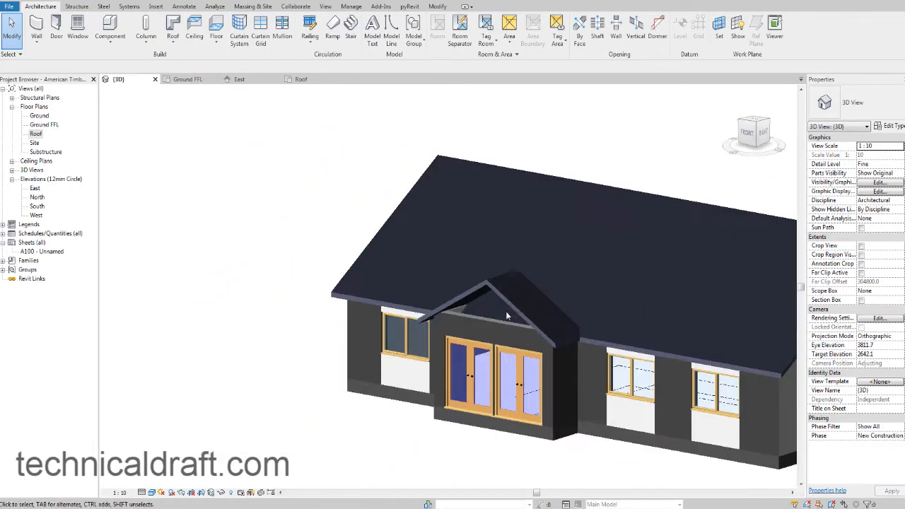
scroll(543, 311, "down", 5)
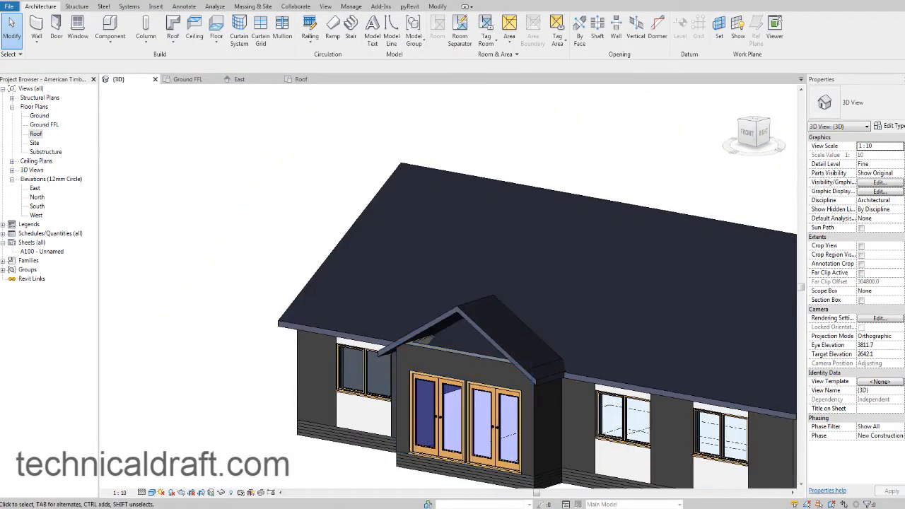
key("alt+Tab")
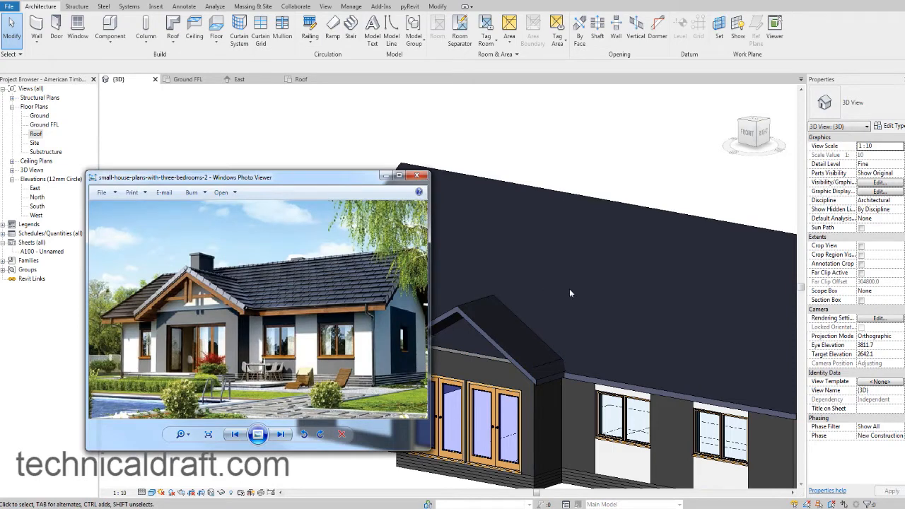
key("alt+Tab")
Set the entrance roof's slope to 25°.
left_click(462, 316)
middle_click_drag(467, 319, 602, 231, "shift")
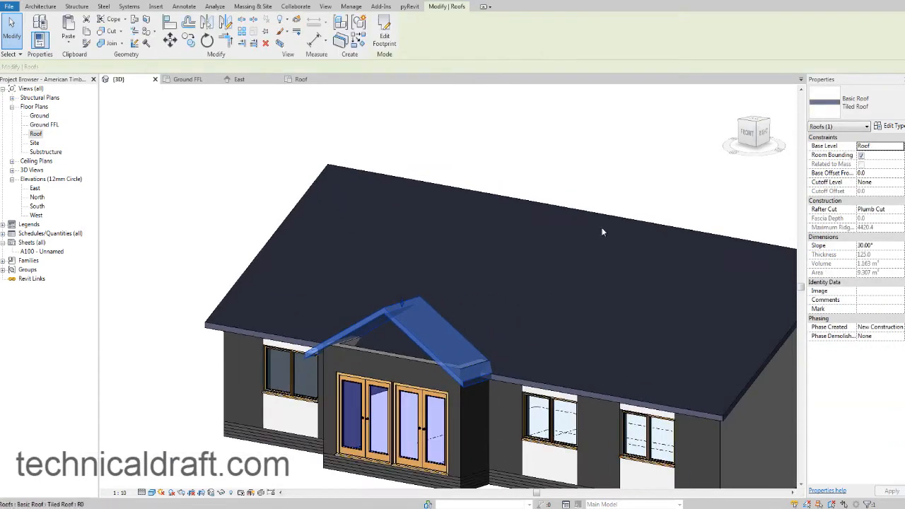
left_click(873, 246)
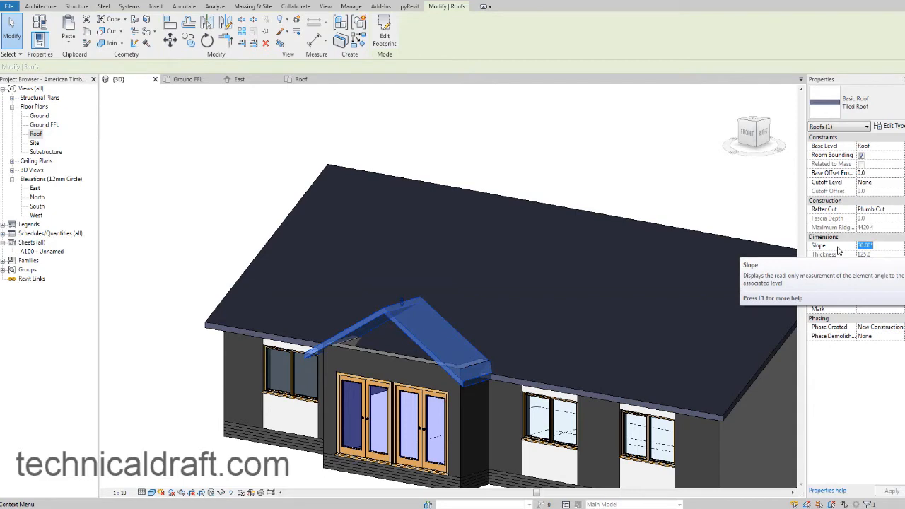
type("25")
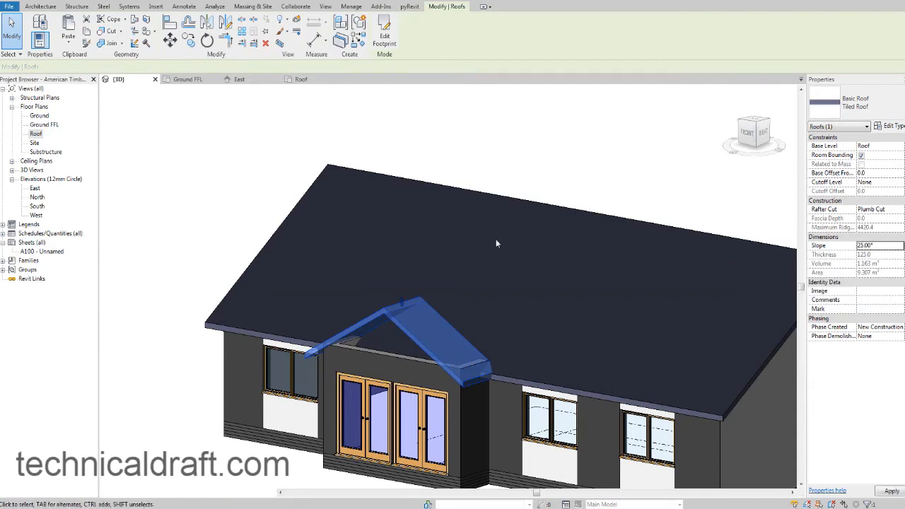
left_click(470, 241)
Clear the selection and switch the 3D view's projection mode to Perspective.
middle_click_drag(470, 241, 404, 385, "shift")
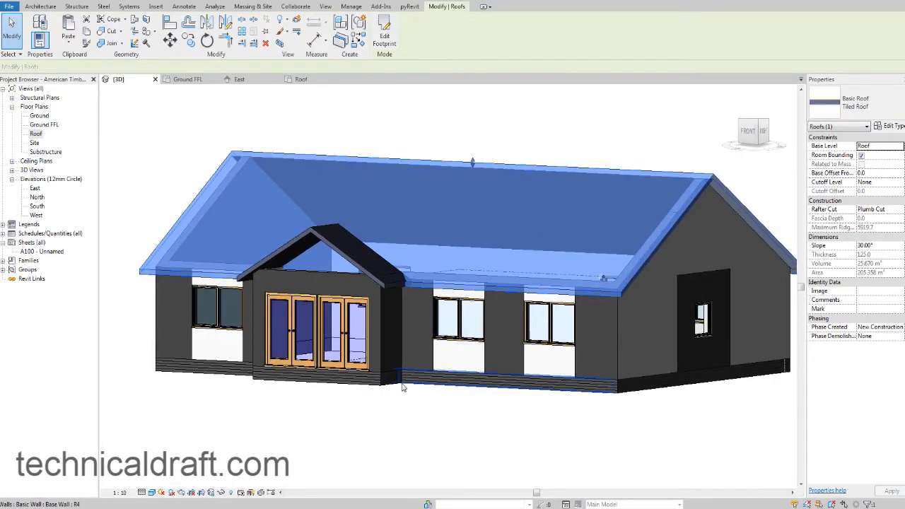
left_click(682, 423)
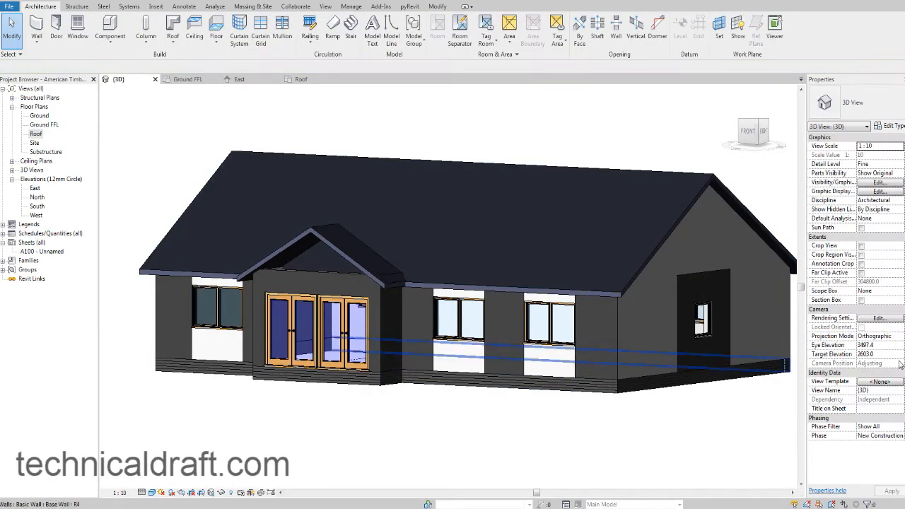
left_click(900, 337)
left_click(871, 353)
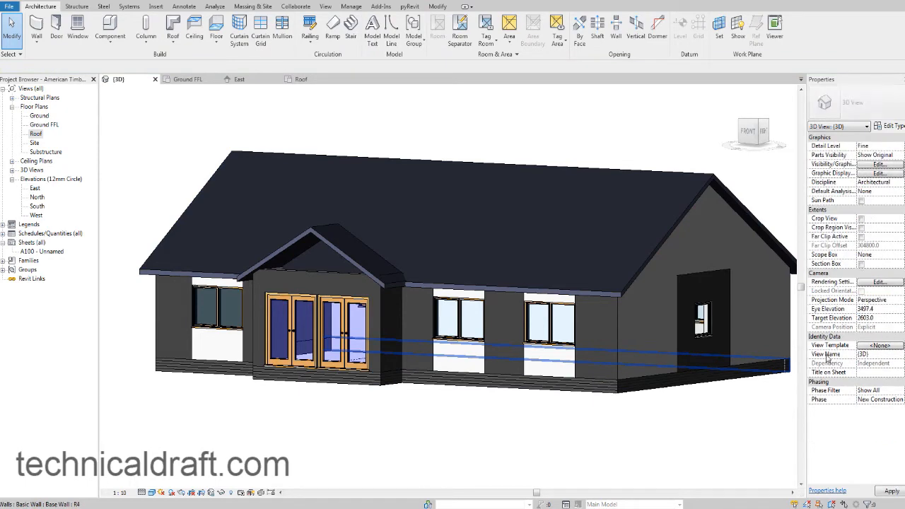
scroll(599, 363, "up", 5)
scroll(600, 360, "down", 5)
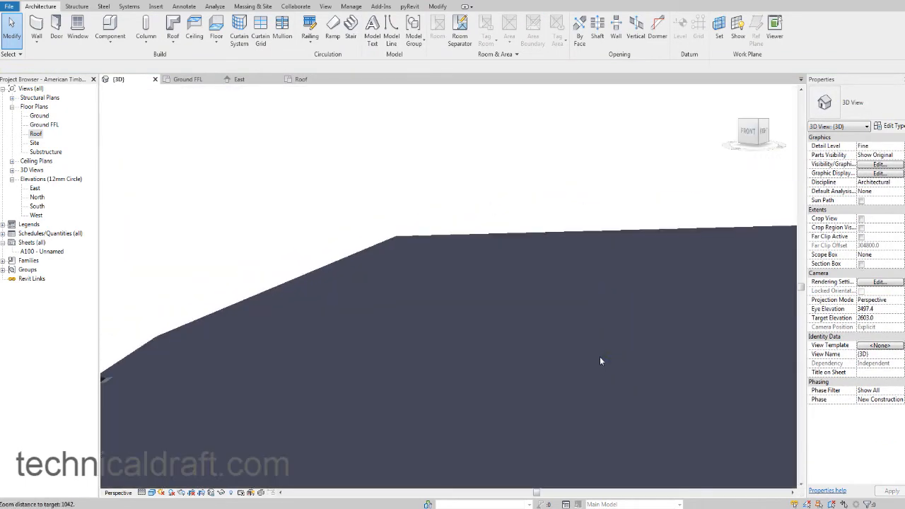
Examine the house's front in perspective and compare both roof pitches with the reference photo.
mouse_move(606, 352)
middle_mouse_down("shift")
mouse_move(605, 333)
mouse_move(555, 366)
mouse_move(612, 356)
mouse_move(539, 365)
mouse_move(592, 315)
mouse_move(580, 329)
mouse_move(606, 335)
mouse_move(609, 349)
middle_mouse_up("shift")
scroll(552, 336, "down", 3)
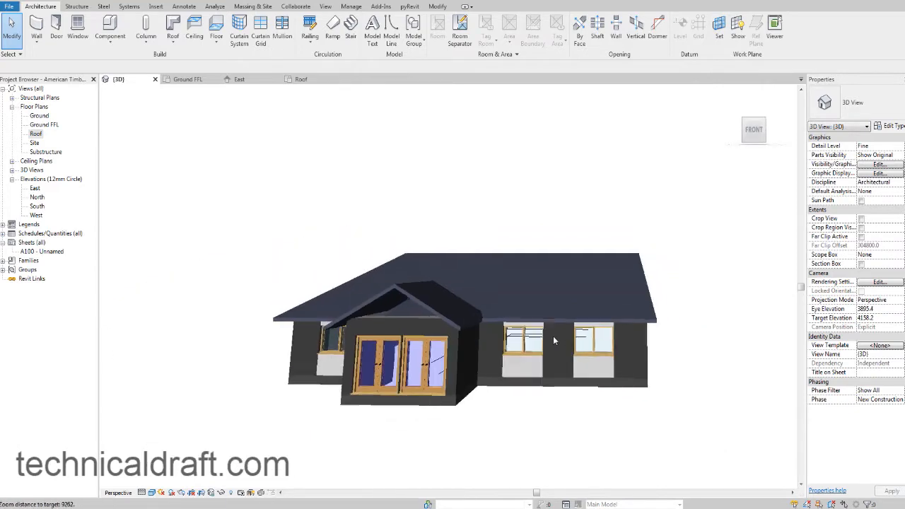
scroll(493, 340, "up", 3)
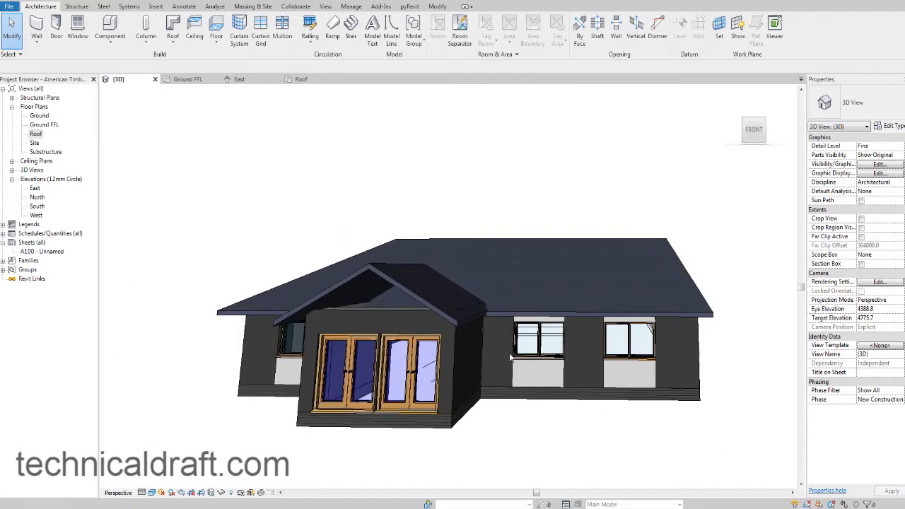
middle_click_drag(549, 366, 538, 354, "shift")
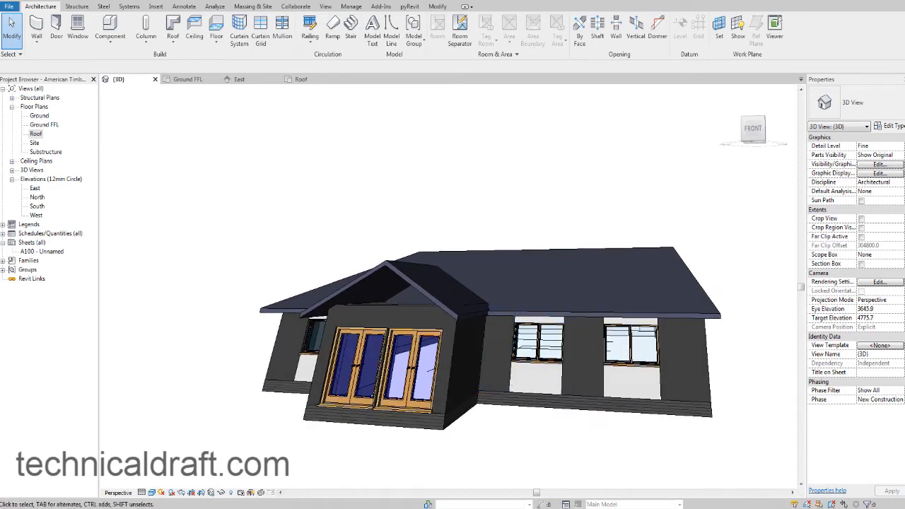
key("alt+Tab")
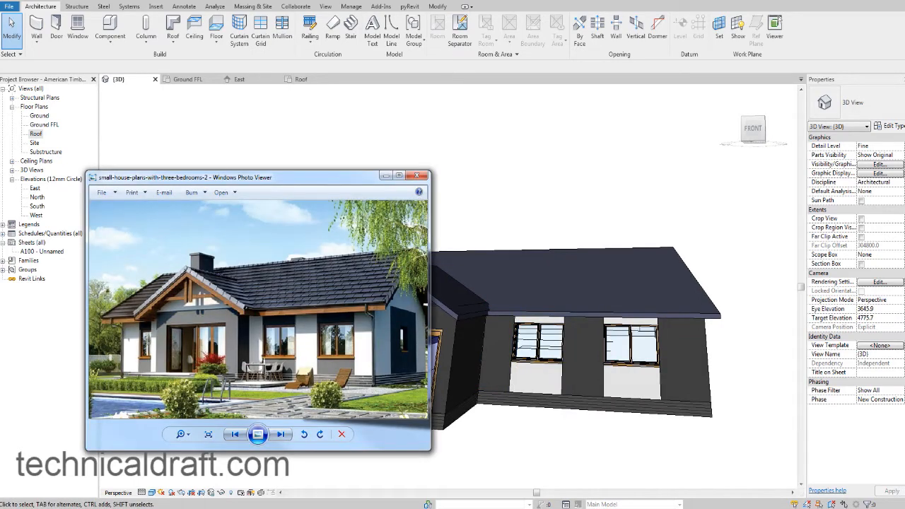
key("alt+Tab")
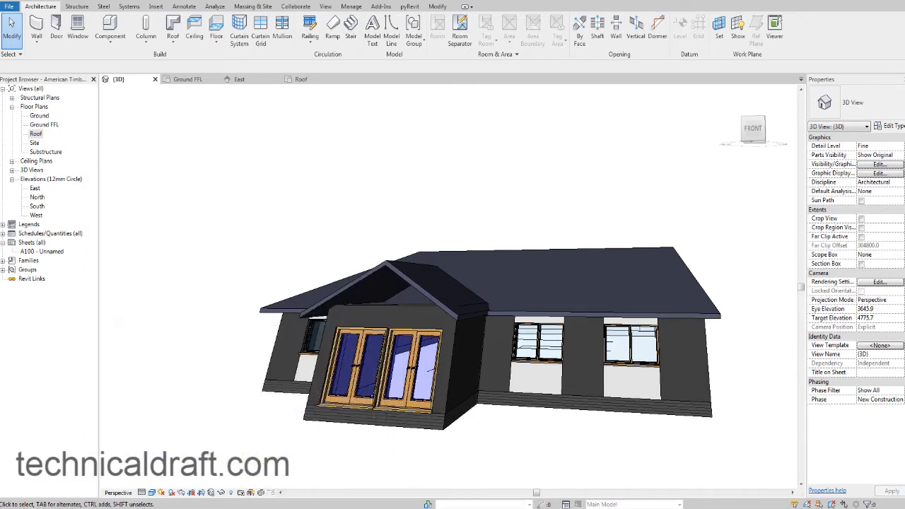
Set the 3D view's projection mode to Orthographic and show the house from its front corner.
left_click(901, 301)
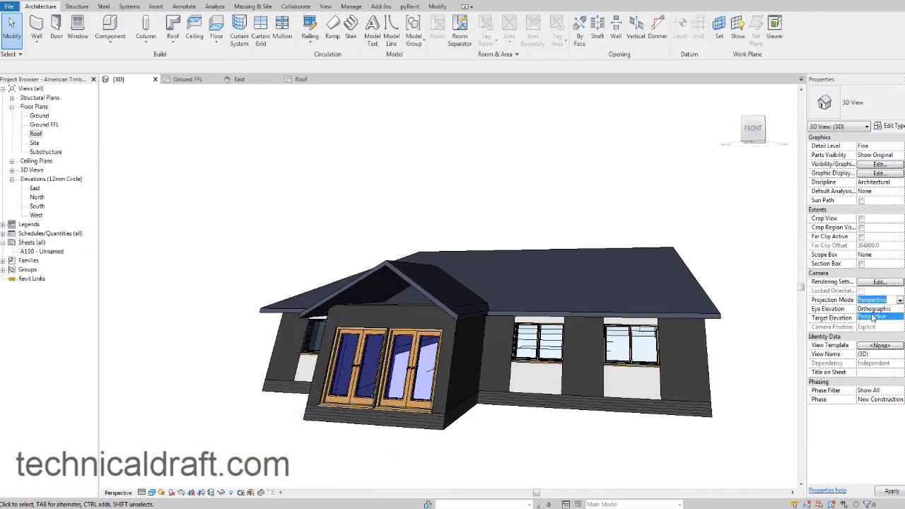
left_click(872, 310)
middle_click_drag(701, 342, 608, 390, "shift")
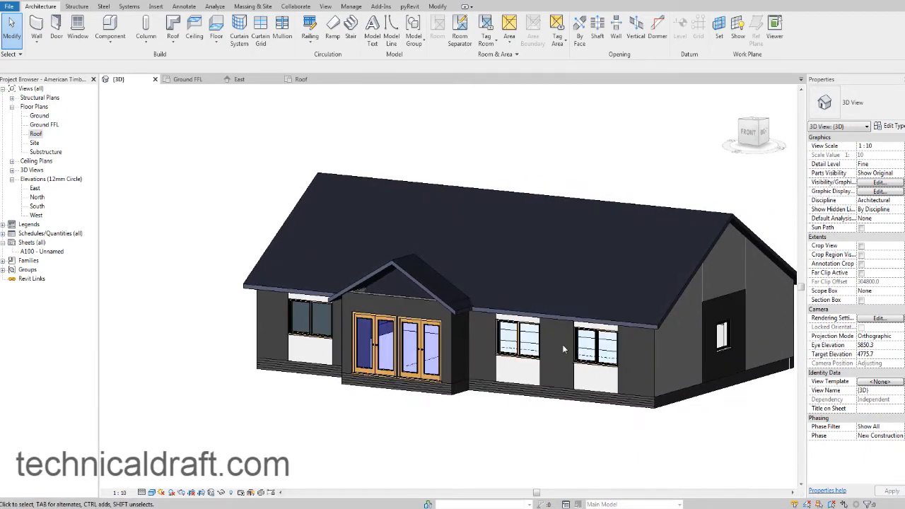
Set the main roof's slope to 25° and clear the selection.
left_click(665, 303)
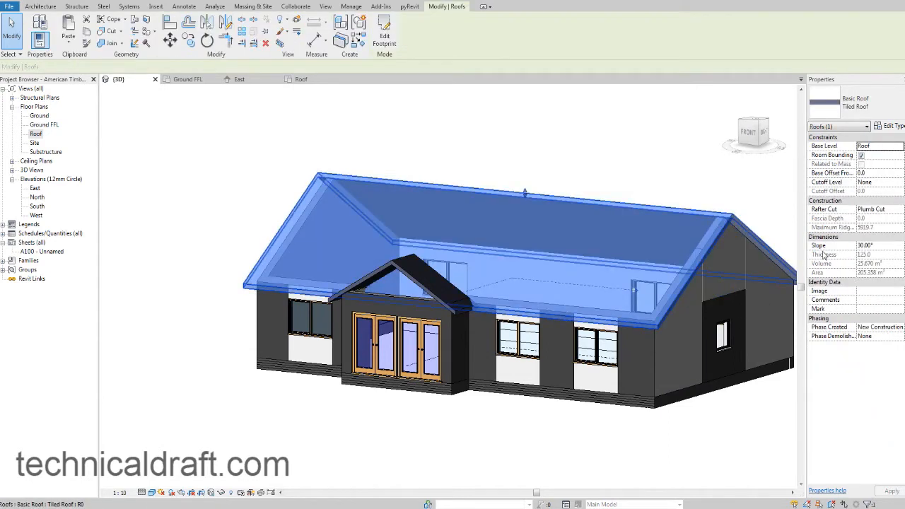
left_click(884, 247)
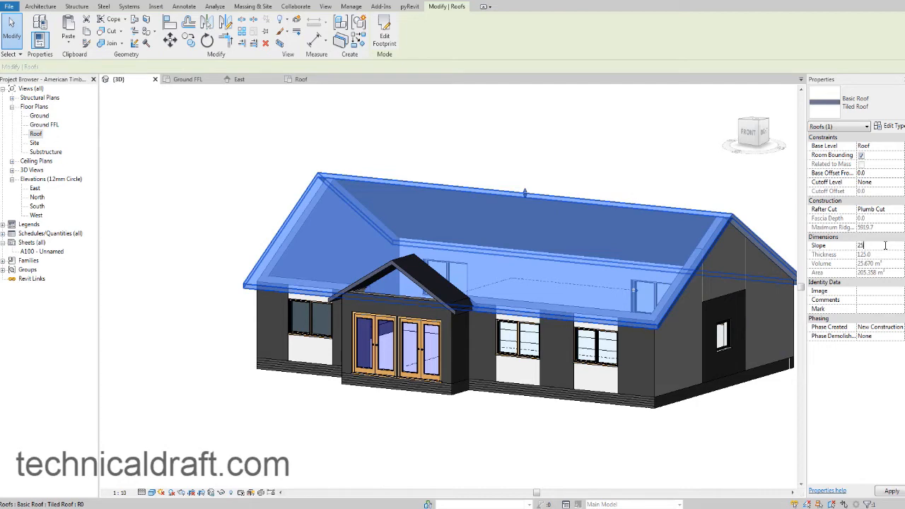
left_click(315, 404)
Set the entrance gable roof's slope to 35° and clear the selection.
left_click(382, 273)
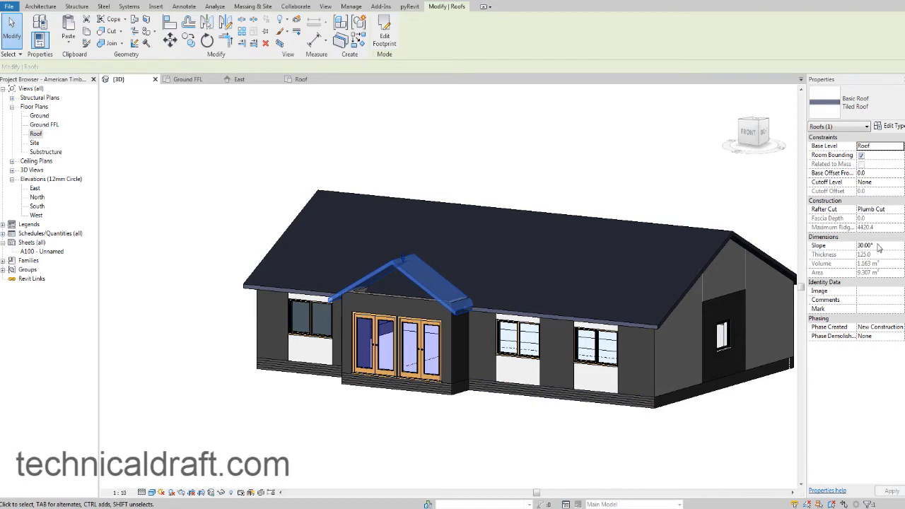
left_click(873, 245)
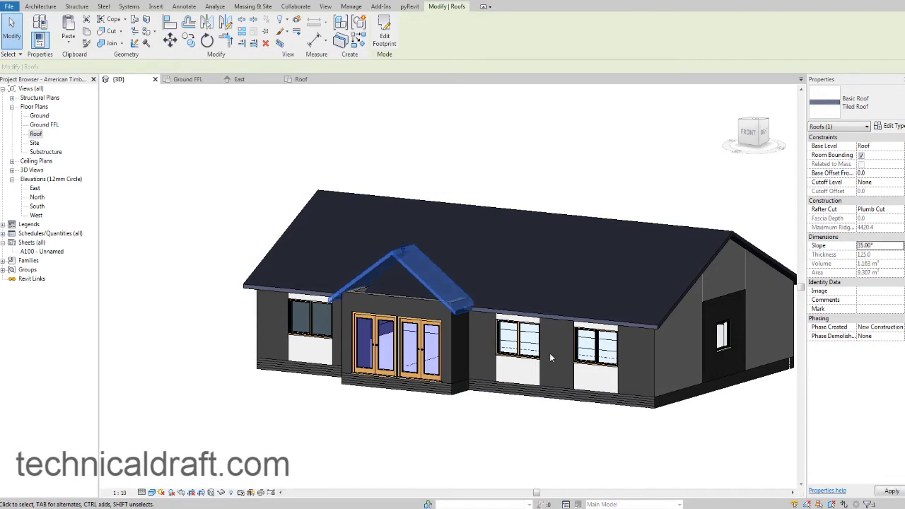
left_click(445, 436)
middle_click_drag(472, 393, 463, 350, "shift")
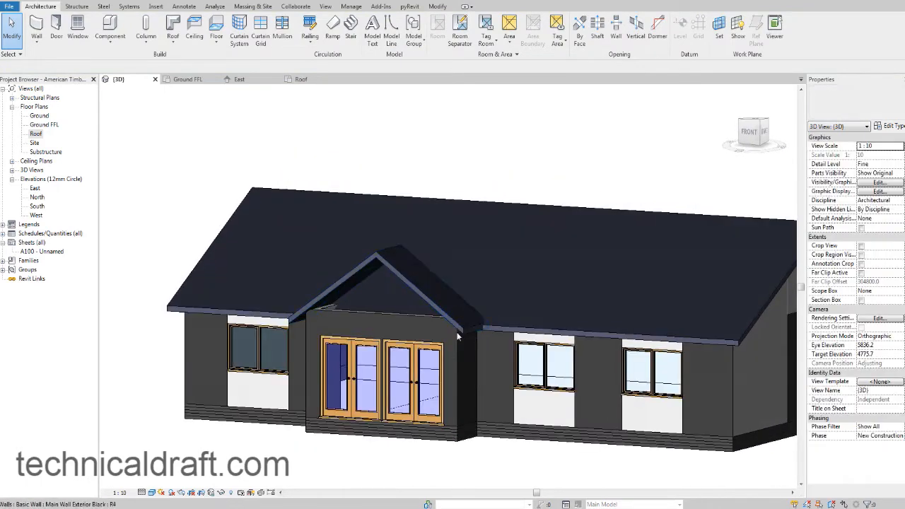
Open the entrance roof's slope value for editing and compare the roof's pitch with the reference photo.
left_click(407, 286)
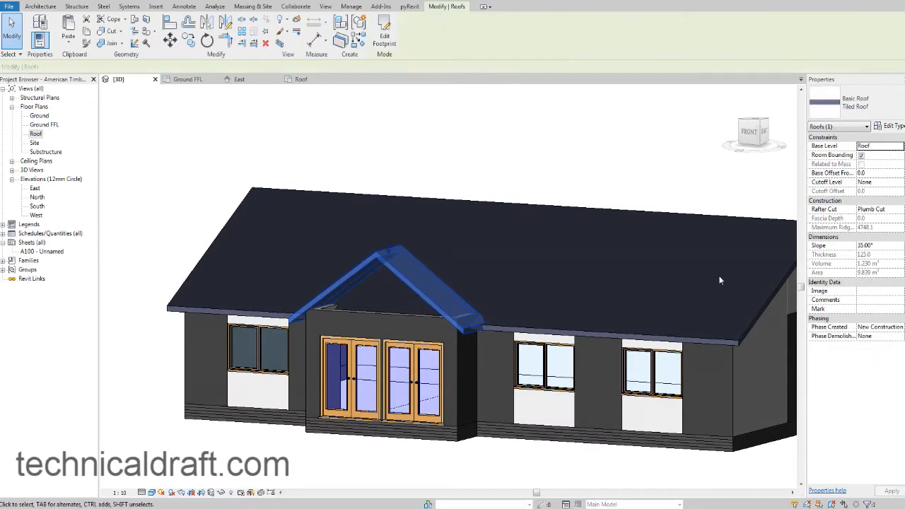
left_click(877, 245)
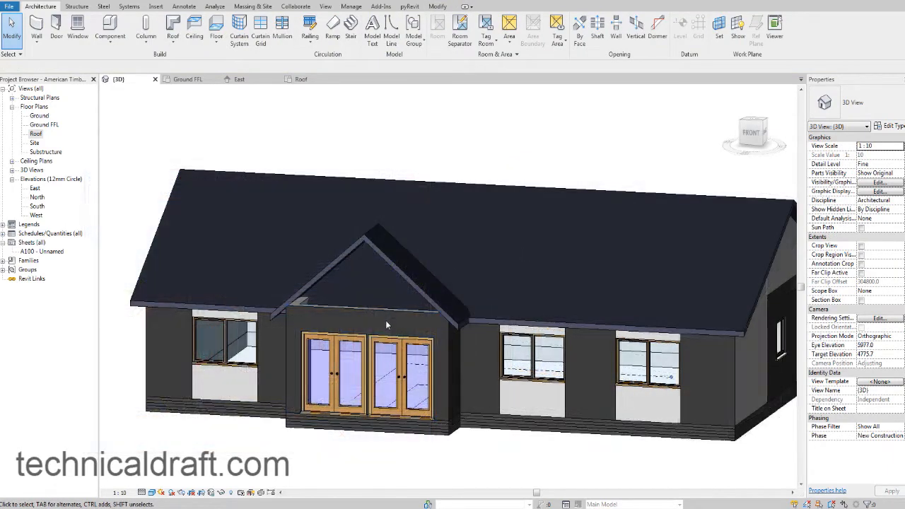
middle_click_drag(385, 321, 359, 340, "shift")
scroll(311, 335, "up", 6)
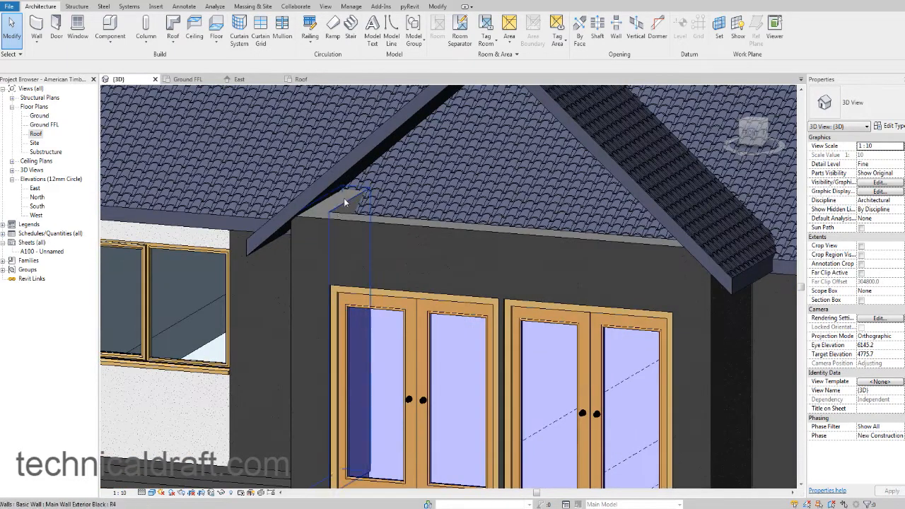
Attach the tops of both short side walls of the entrance projection to the entrance gable roof.
left_click(344, 202)
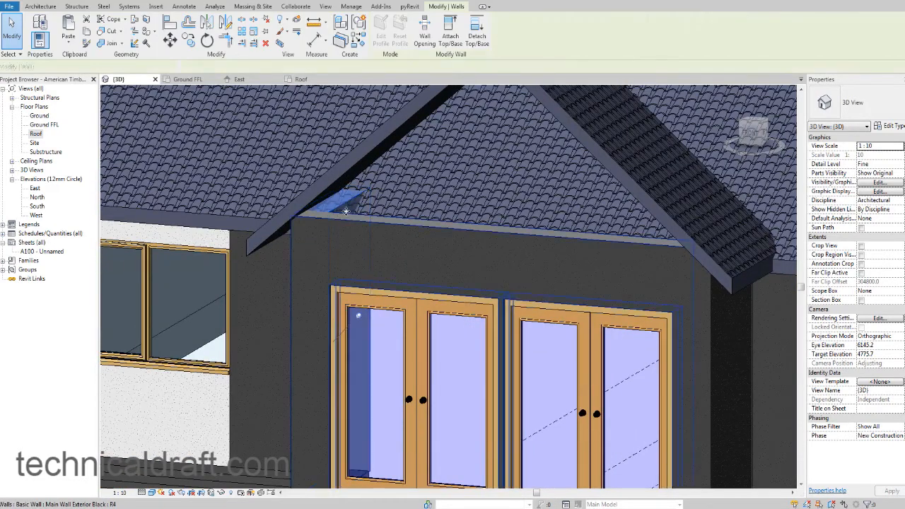
scroll(363, 259, "down", 3)
middle_click_drag(363, 259, 556, 218, "shift")
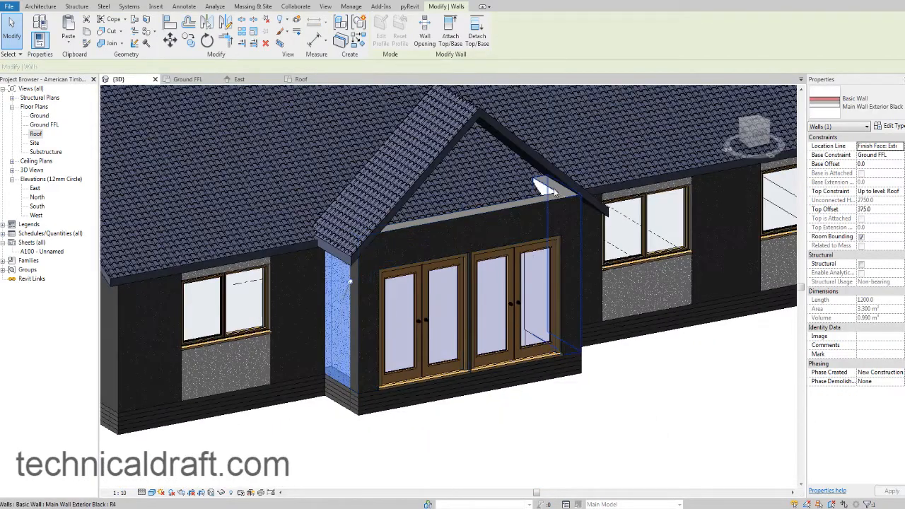
left_click(554, 189, "ctrl")
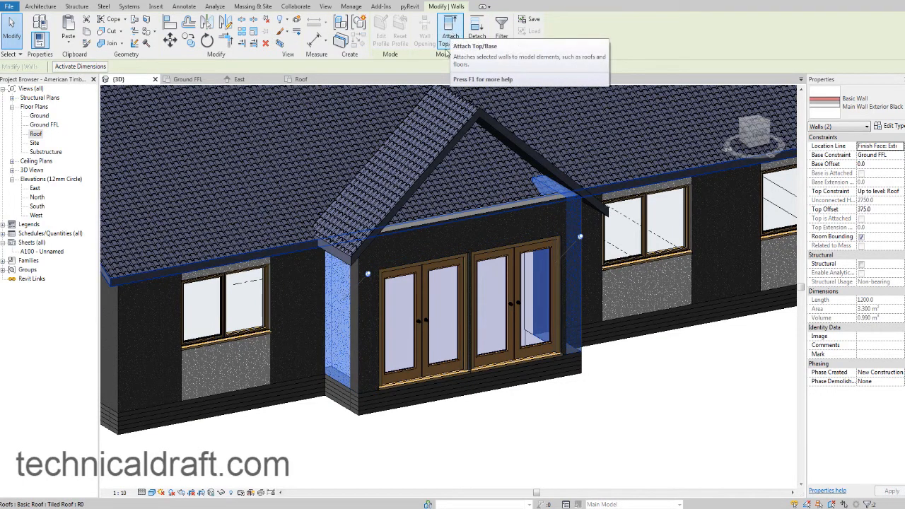
left_click(448, 40)
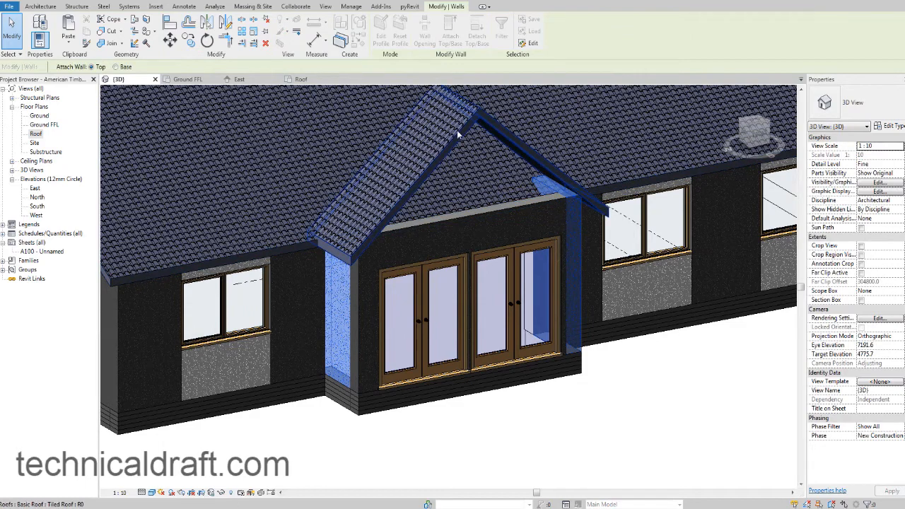
left_click(456, 130)
key("Escape")
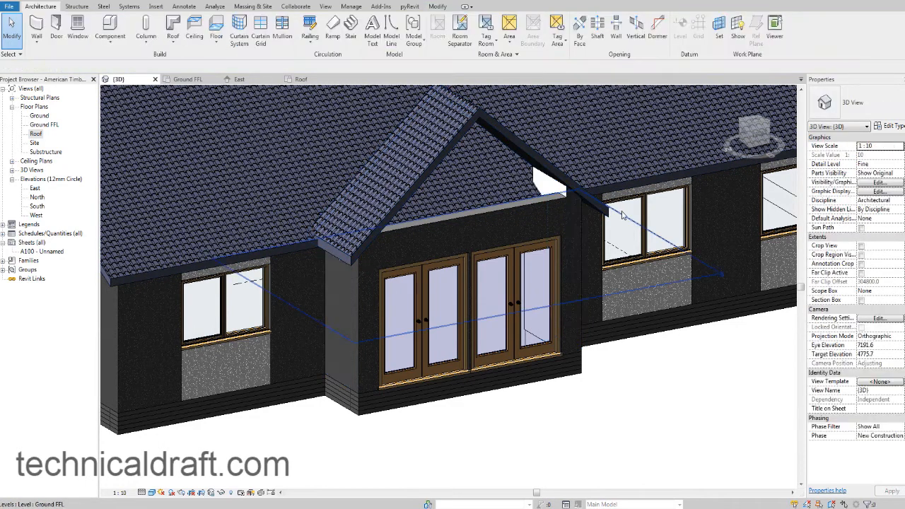
Examine the entrance's front wall and how it meets the side walls beneath the open gable.
middle_click_drag(625, 217, 475, 229, "shift")
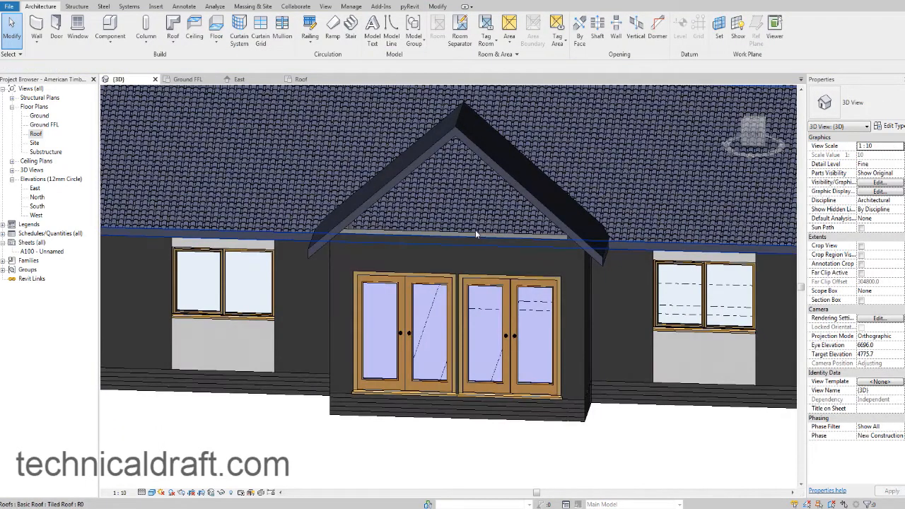
left_click(469, 239)
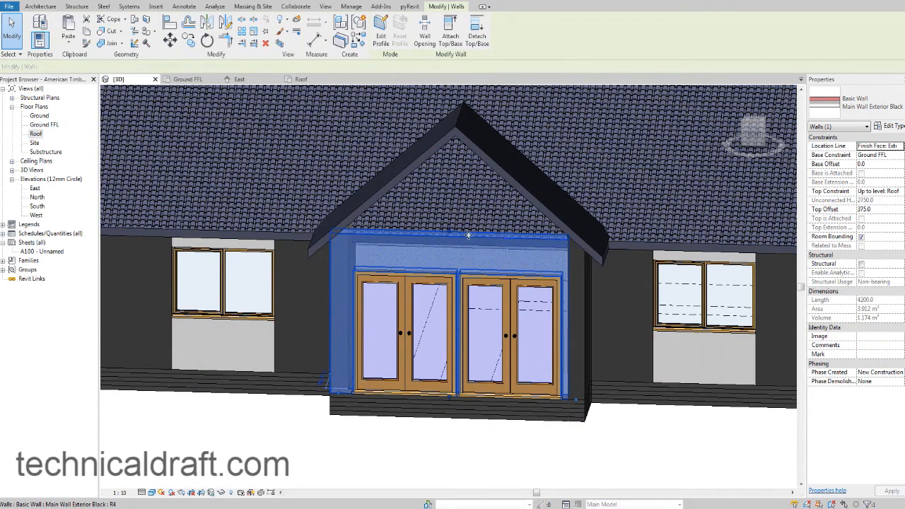
middle_click_drag(601, 296, 607, 319)
scroll(607, 319, "up", 3)
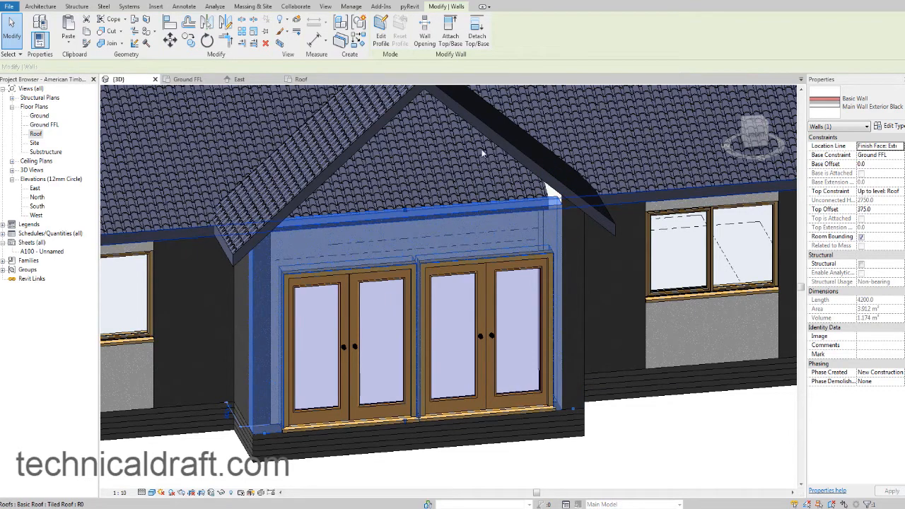
middle_click_drag(490, 134, 538, 267, "shift")
left_click(535, 261)
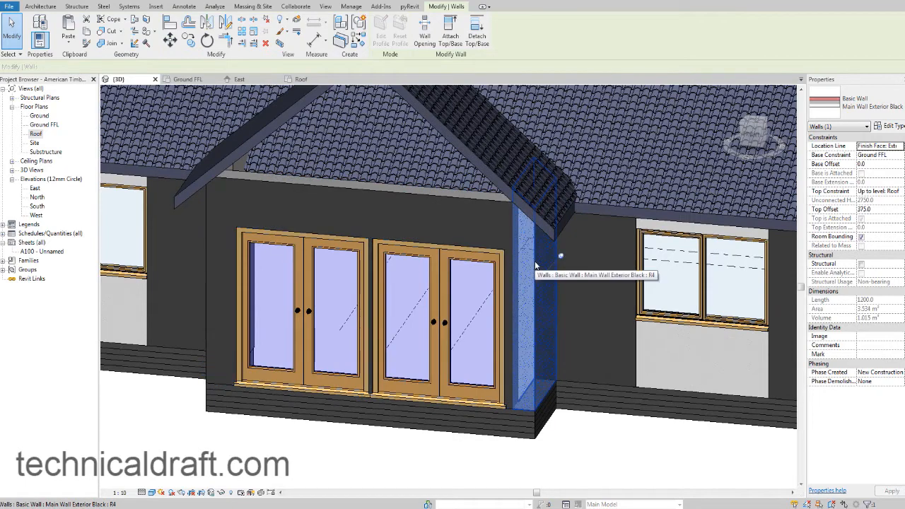
scroll(535, 265, "down", 2)
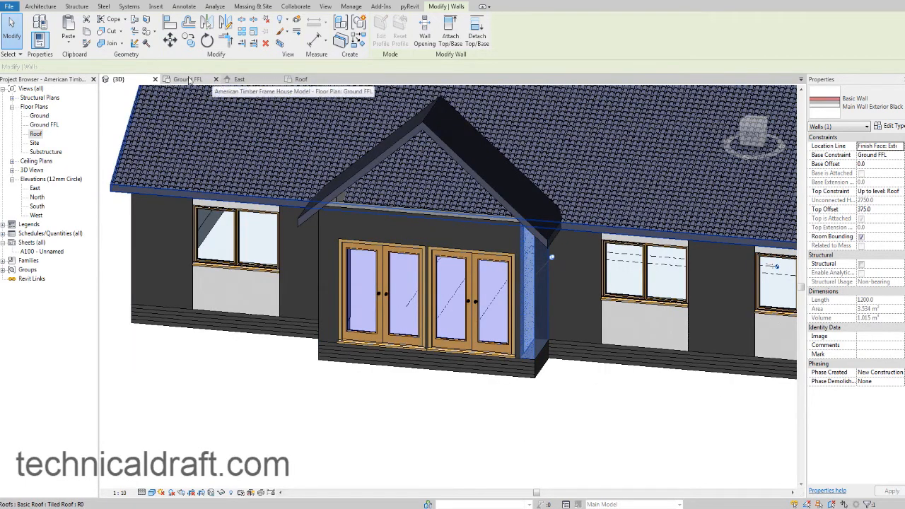
In the Ground FFL plan, pull the entrance's right side wall back from the front wall to a length of 840 mm.
left_click(189, 80)
scroll(404, 427, "up", 3)
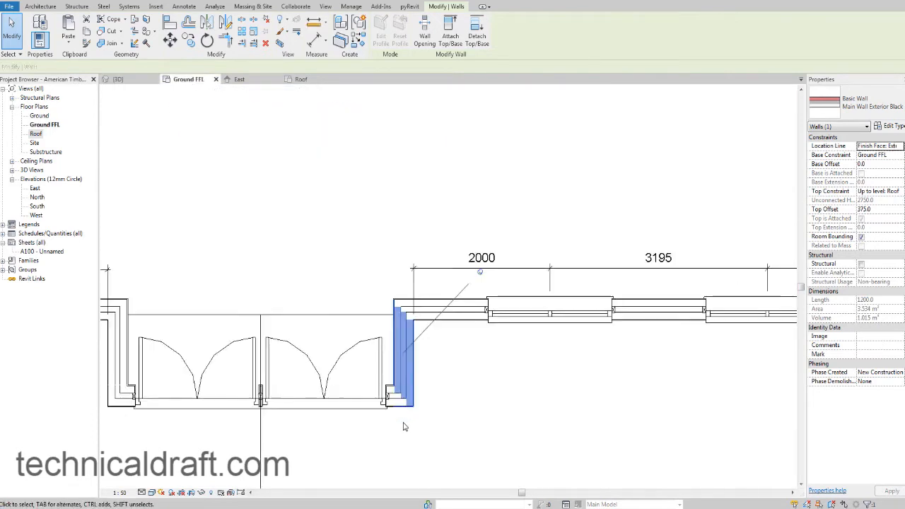
scroll(405, 425, "up", 4)
middle_click_drag(408, 416, 531, 395)
scroll(458, 393, "down", 1)
key("Escape")
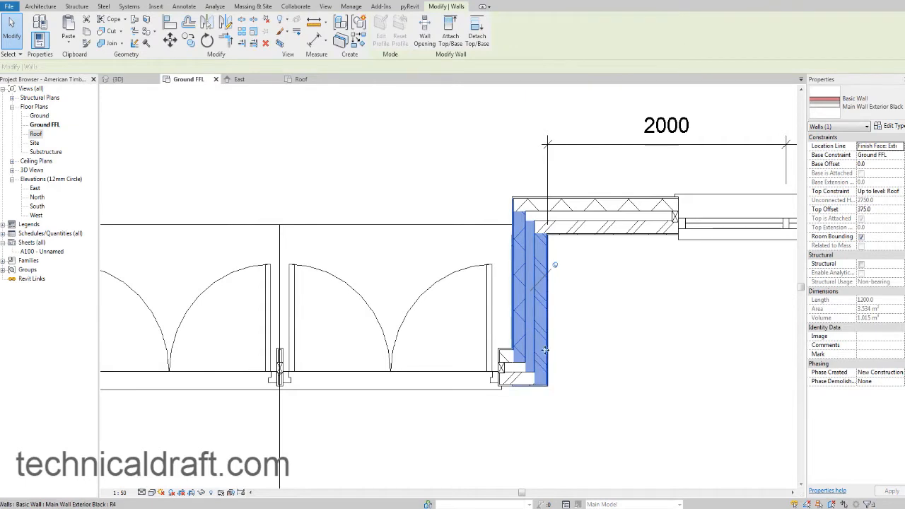
left_click(555, 265)
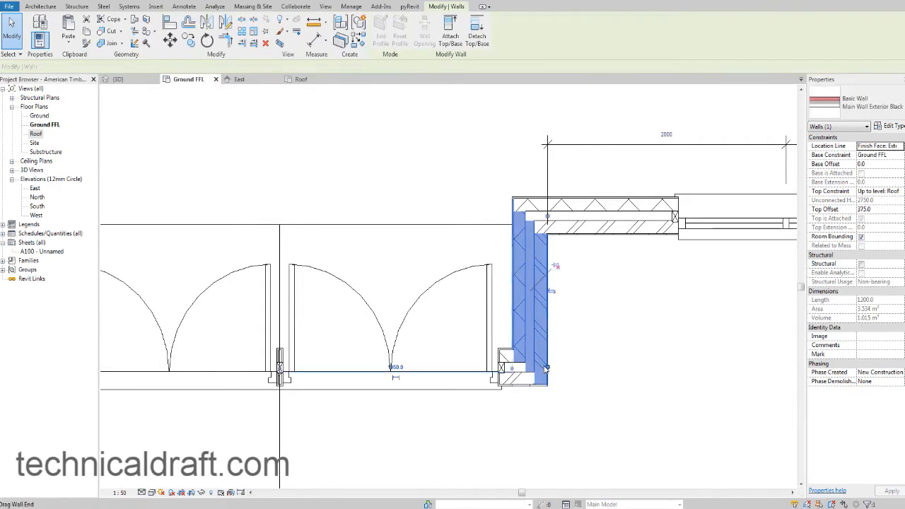
left_click_drag(547, 367, 547, 322)
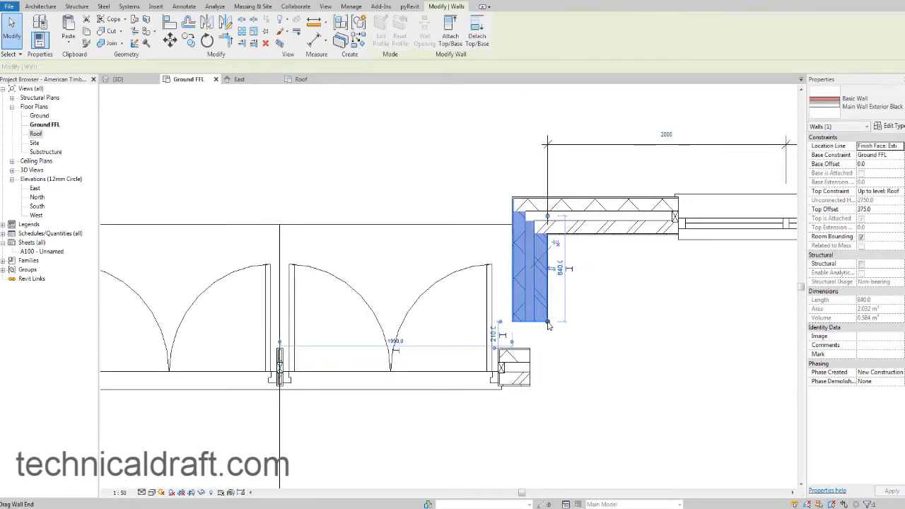
Extend the entrance's front wall to the outer face of the right side wall with Trim/Extend.
left_click(531, 362)
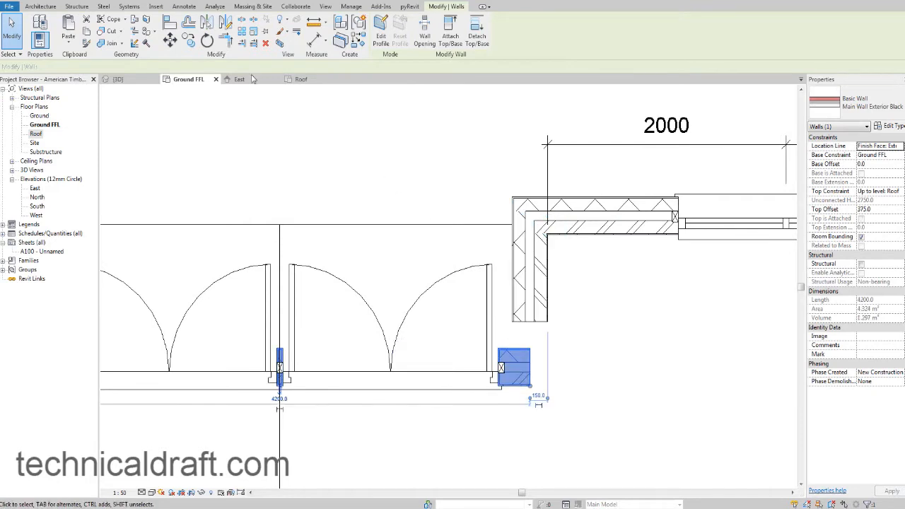
key("Escape")
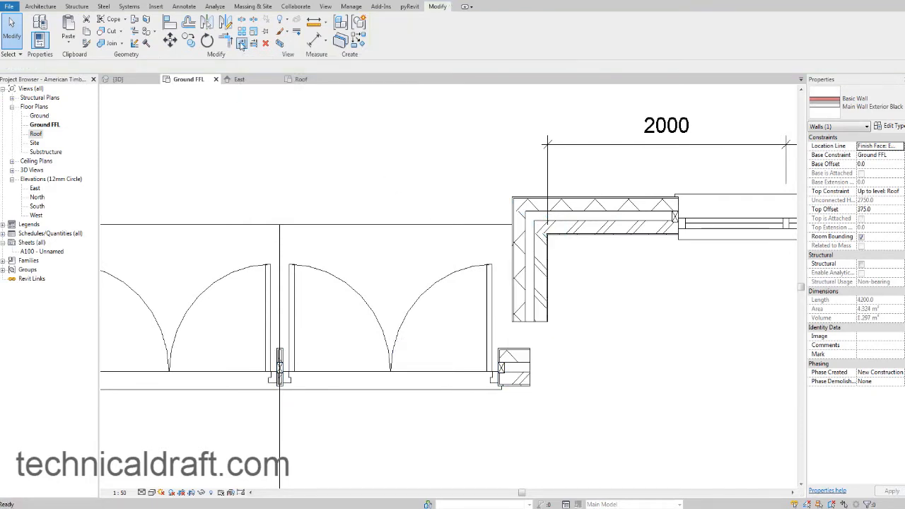
scroll(550, 304, "up", 2)
key("t")
key("r")
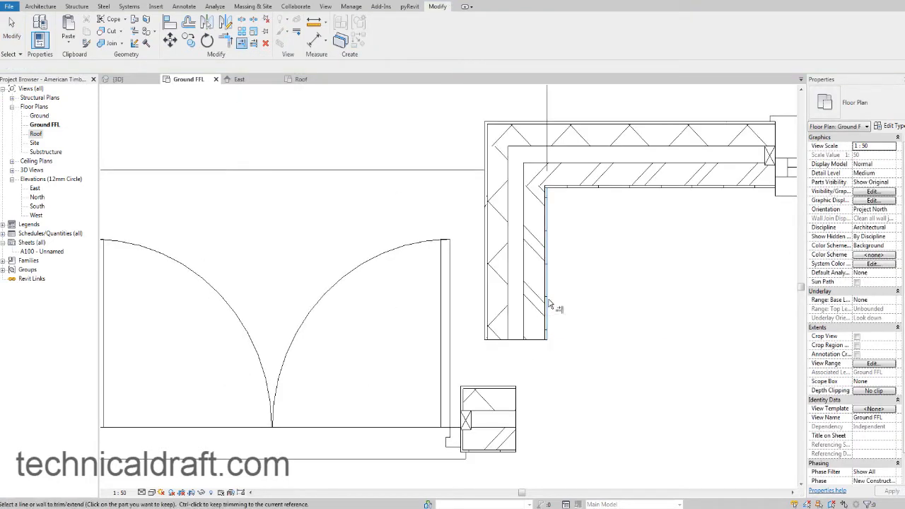
left_click(499, 421)
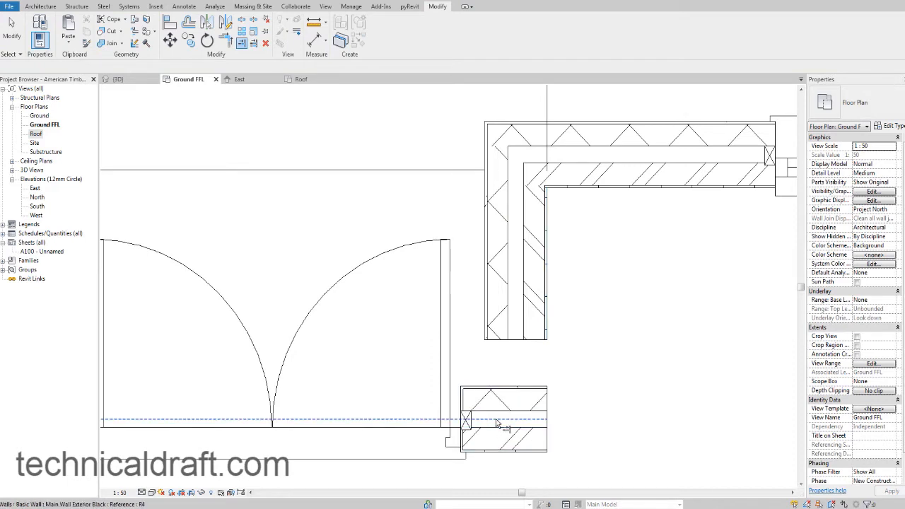
middle_click_drag(520, 403, 502, 367)
key("Escape")
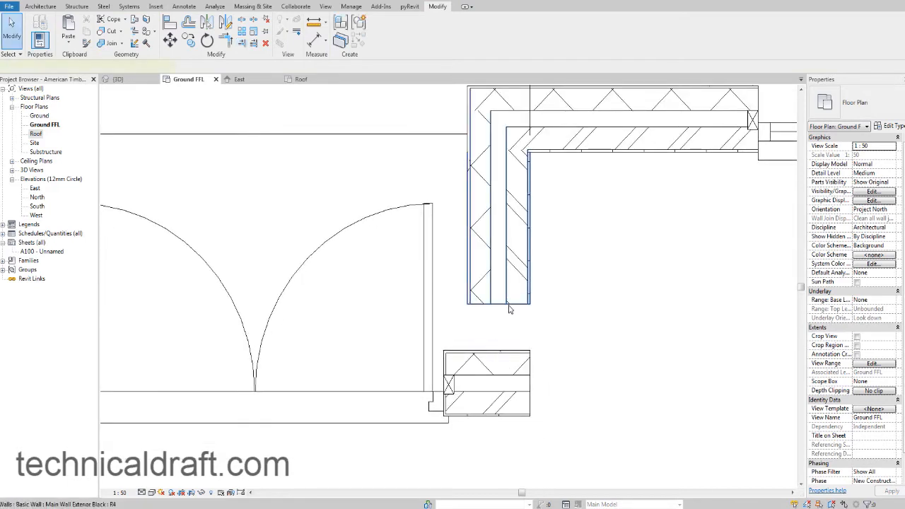
Extend the entrance's right side wall to meet and join the front wall, for a wall length of 1200 mm.
left_click(504, 300)
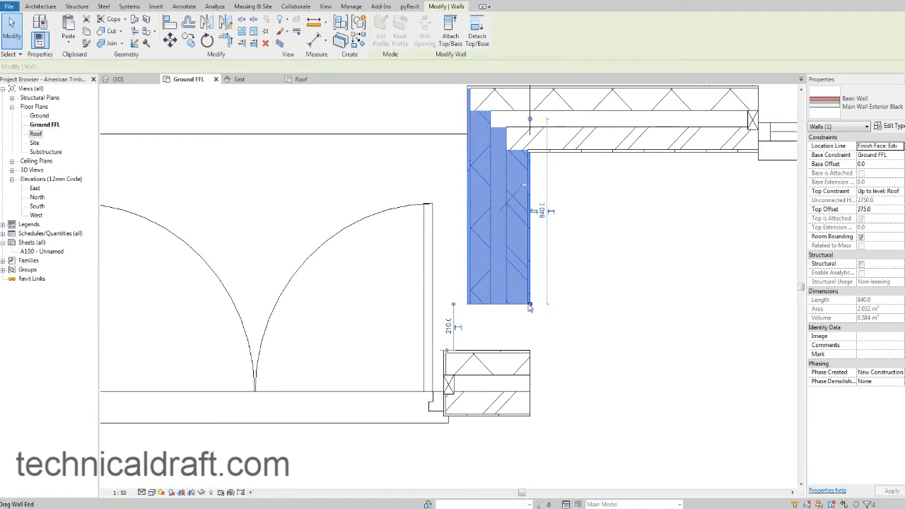
left_click_drag(529, 306, 529, 349)
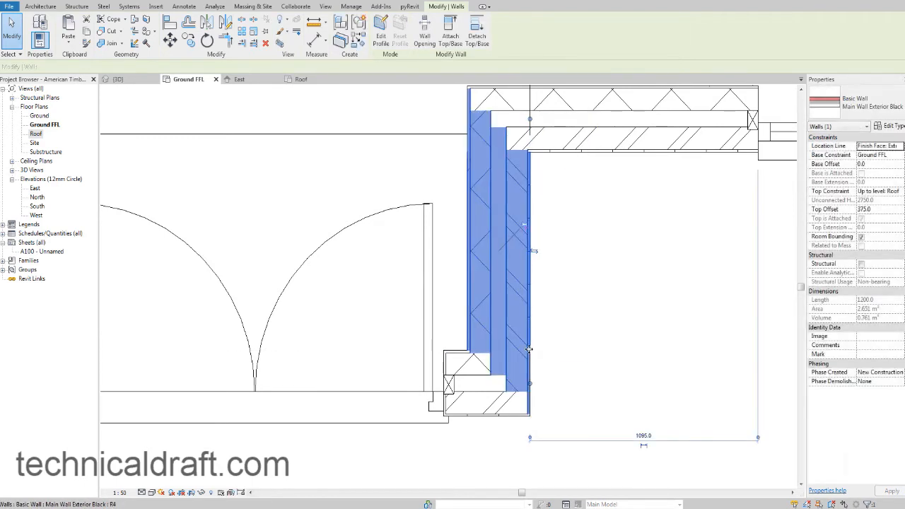
left_click(570, 337)
scroll(571, 337, "down", 3)
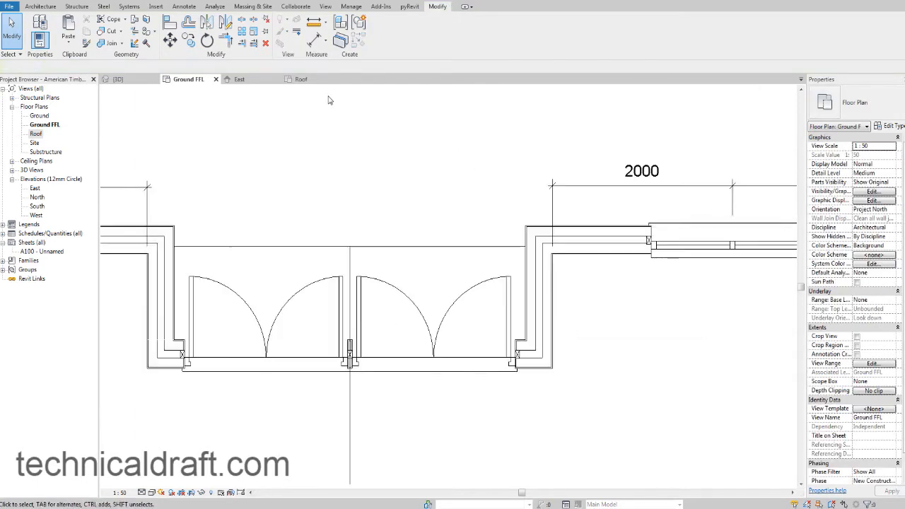
In the 3D view, copy the entrance's front wall and paste it aligned to the Roof level.
left_click(117, 80)
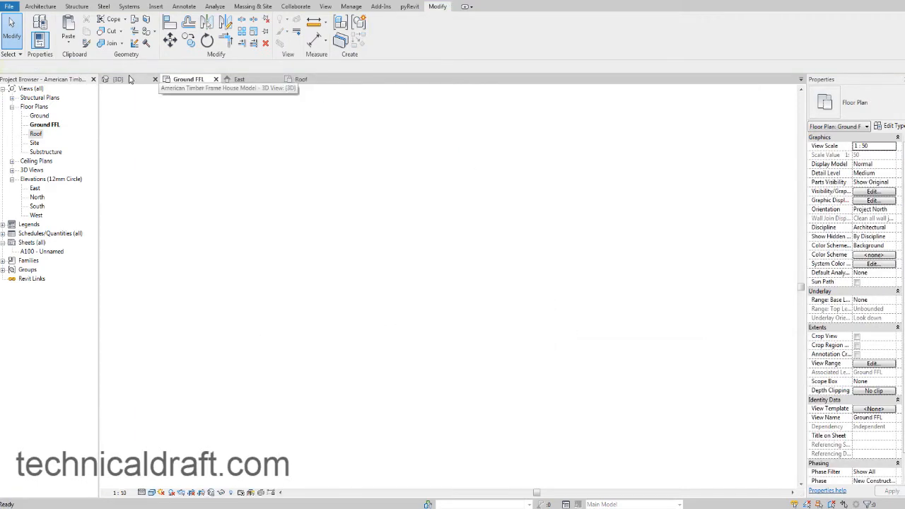
scroll(394, 281, "up", 3)
middle_click_drag(474, 276, 396, 226, "shift")
left_click(457, 210)
scroll(371, 229, "up", 4)
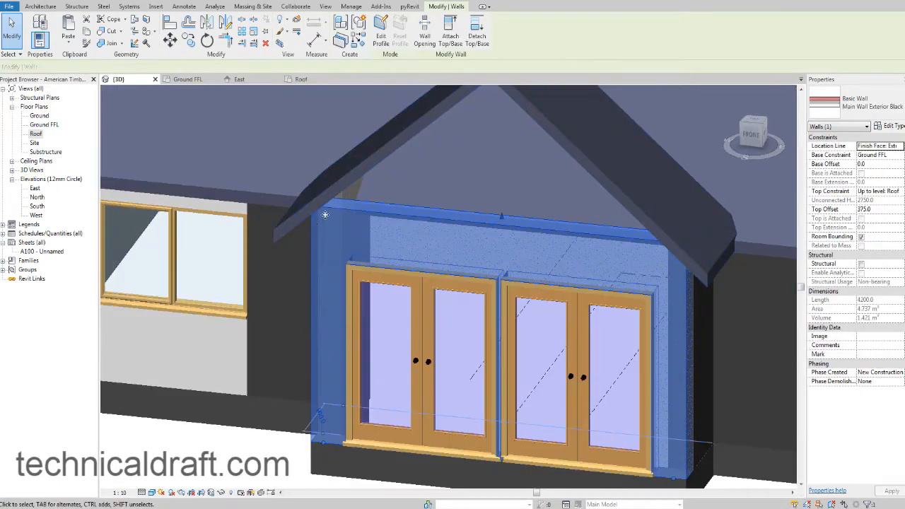
scroll(654, 286, "down", 3)
mouse_move(586, 273)
middle_mouse_down("shift")
mouse_move(609, 280)
mouse_move(588, 281)
middle_mouse_up("shift")
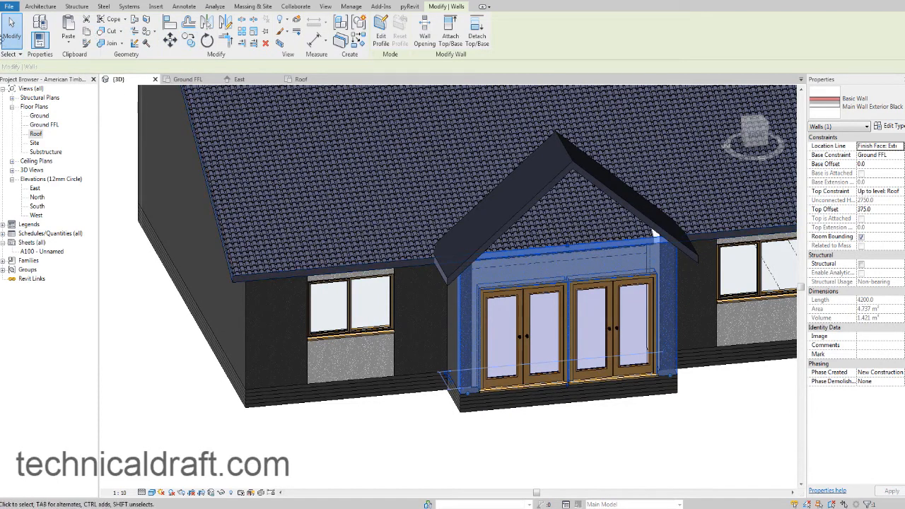
left_click(63, 48)
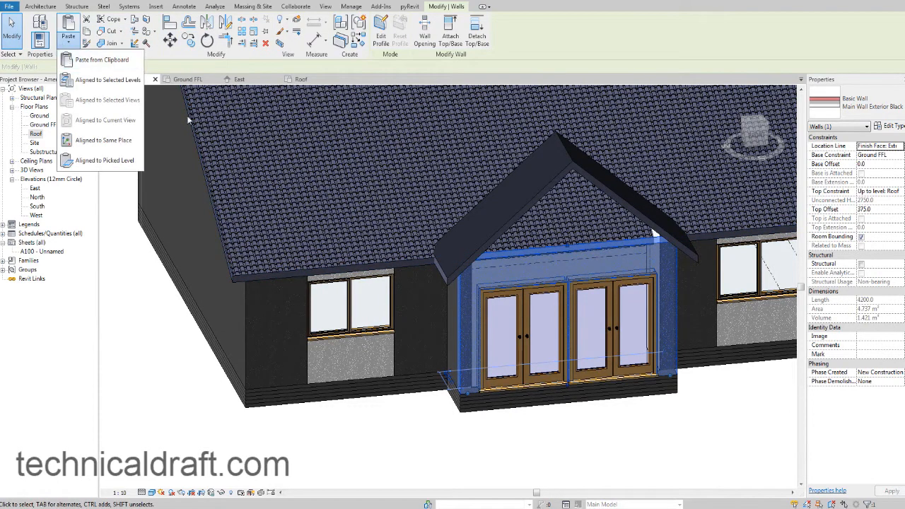
left_click(129, 86)
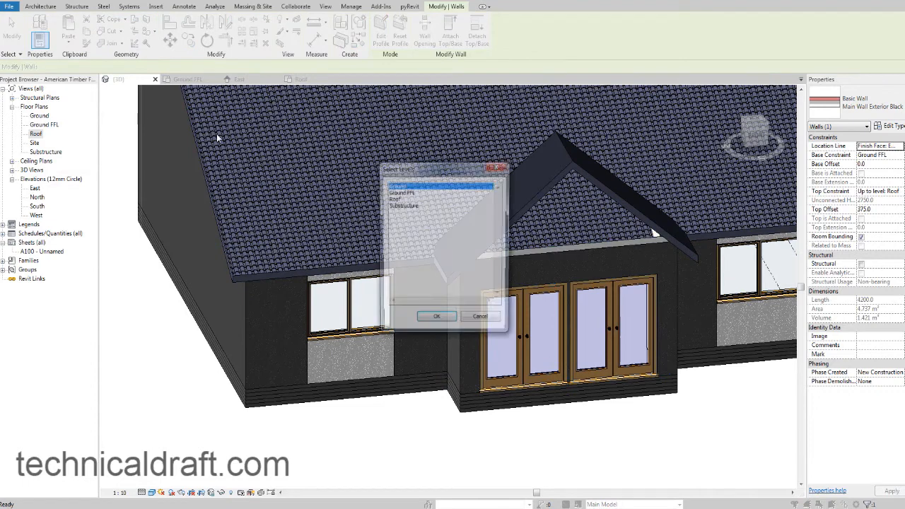
left_click(407, 199)
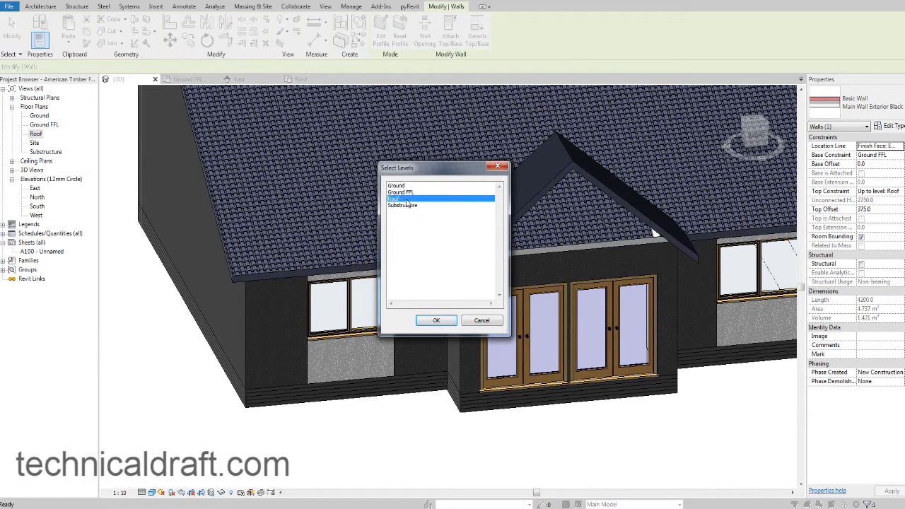
left_click(453, 321)
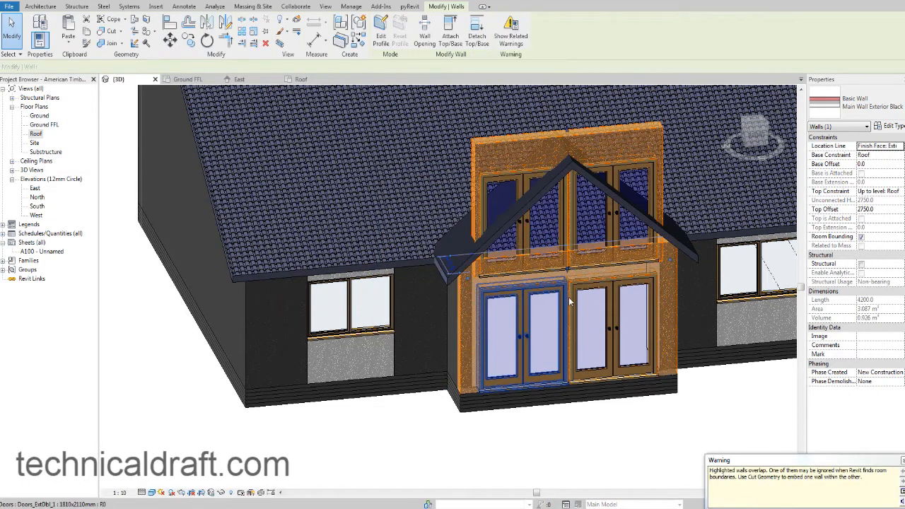
Delete both double doors from the copied wall above the entrance.
middle_click_drag(687, 332, 555, 325)
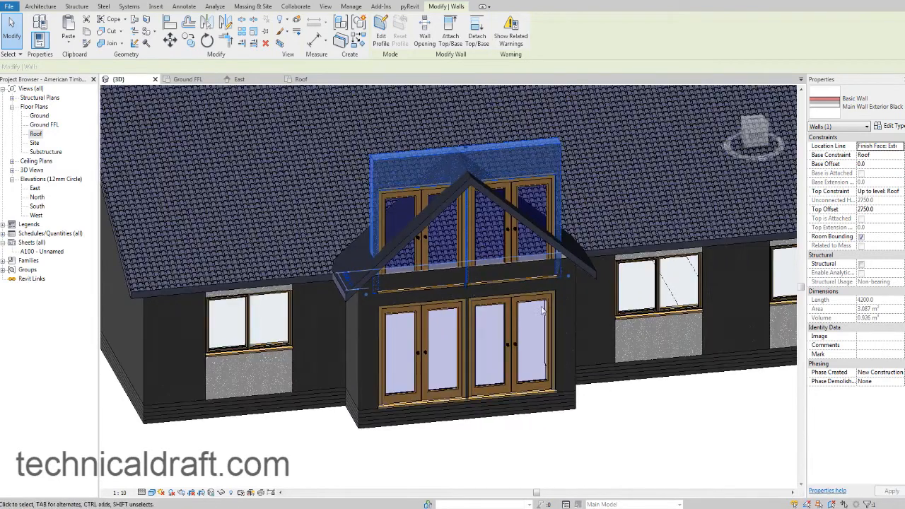
scroll(439, 280, "up", 1)
scroll(438, 283, "up", 3)
key("Escape")
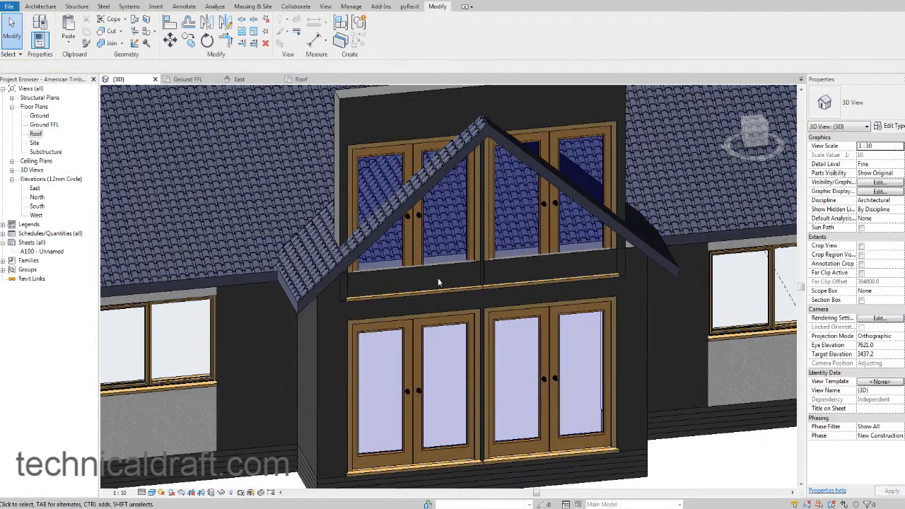
left_click(416, 163)
left_click(537, 191, "ctrl")
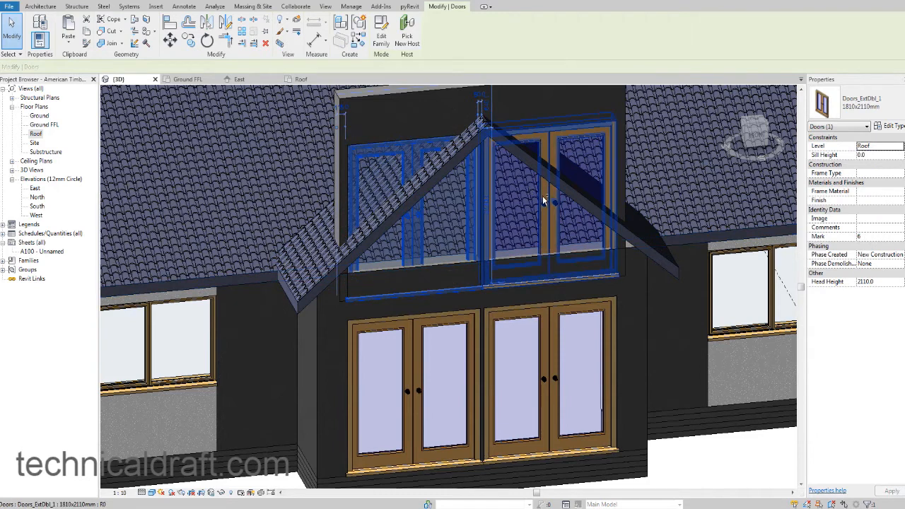
key("Delete")
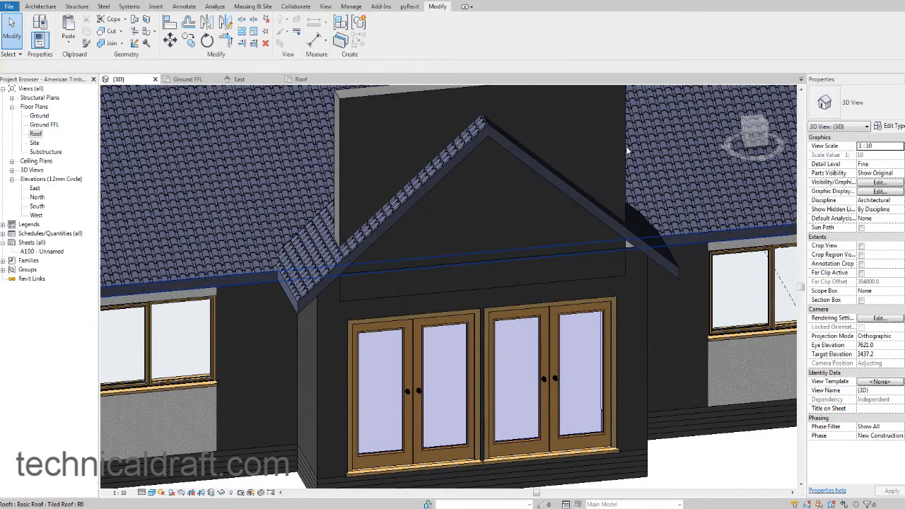
Change the upper entrance wall's type to Main Wall Exterior White.
left_click(624, 146)
left_click(863, 99)
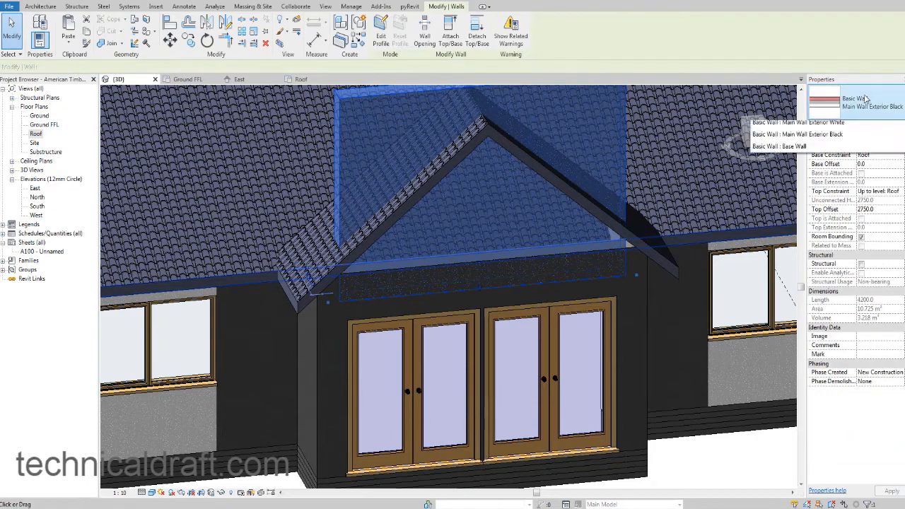
left_click(845, 198)
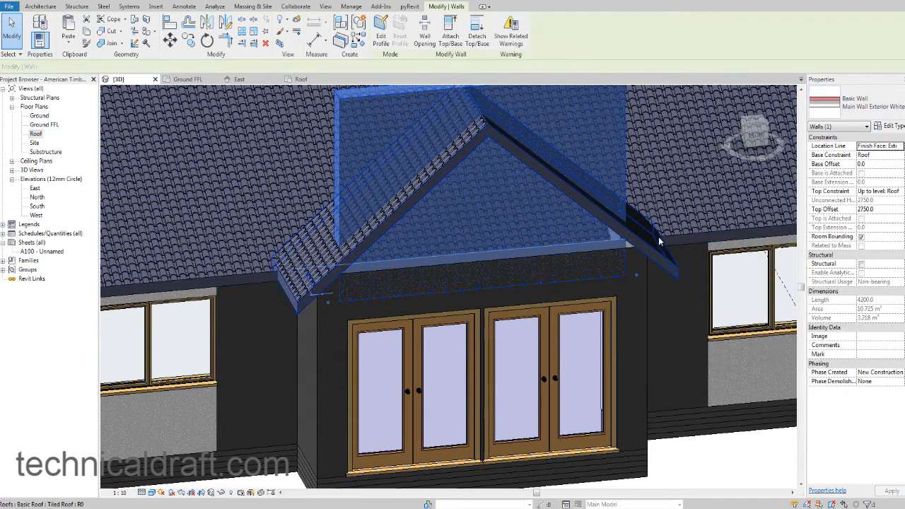
middle_click_drag(658, 242, 485, 303, "shift")
key("Escape")
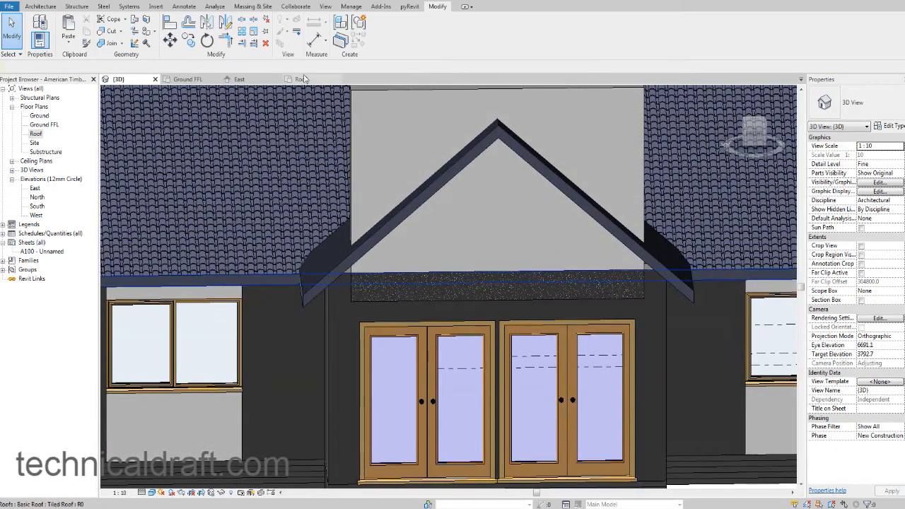
left_click(301, 79)
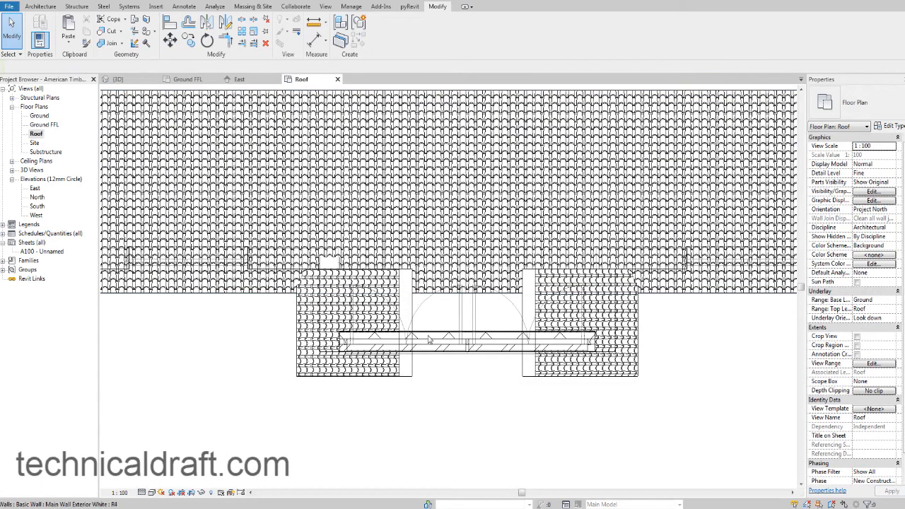
scroll(393, 354, "up", 5)
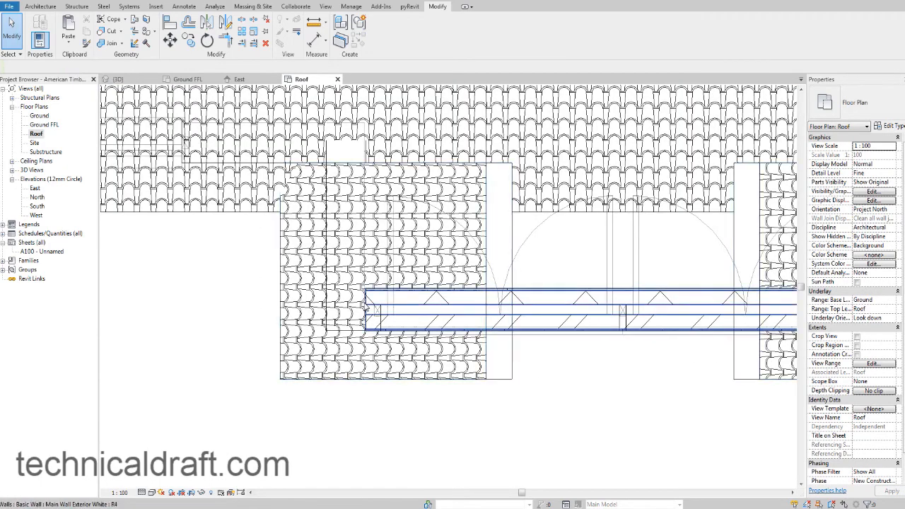
left_click(366, 305)
scroll(365, 308, "up", 3)
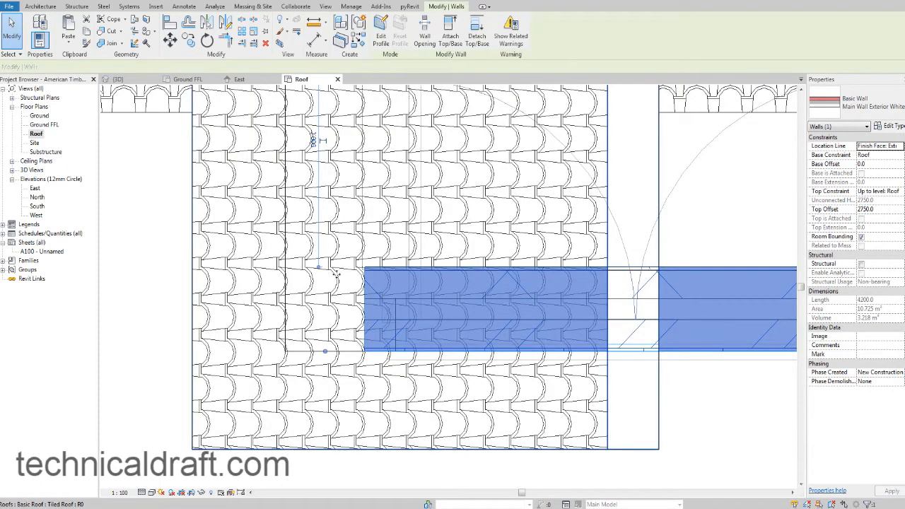
left_click(241, 43)
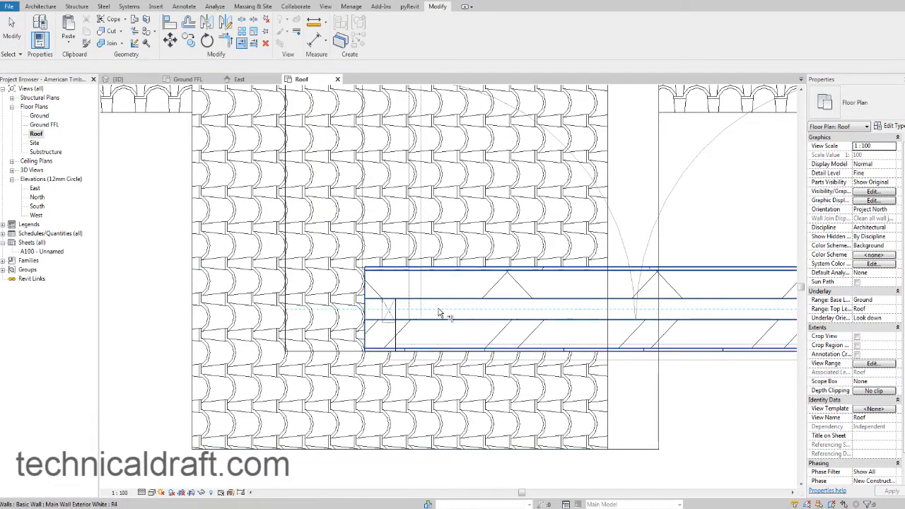
key("Tab")
scroll(439, 310, "down", 3)
middle_click_drag(537, 320, 345, 282)
scroll(345, 281, "down", 2)
middle_click_drag(637, 312, 477, 310)
scroll(529, 255, "up", 4)
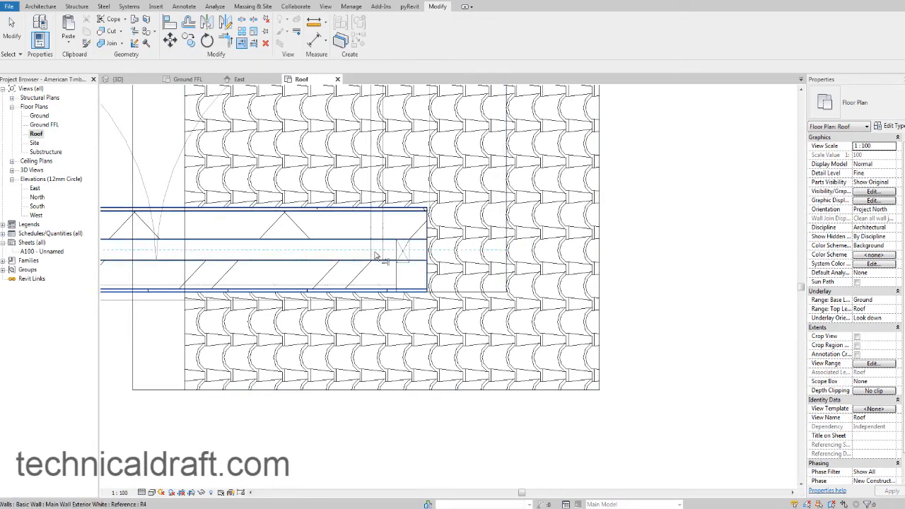
scroll(378, 256, "down", 2)
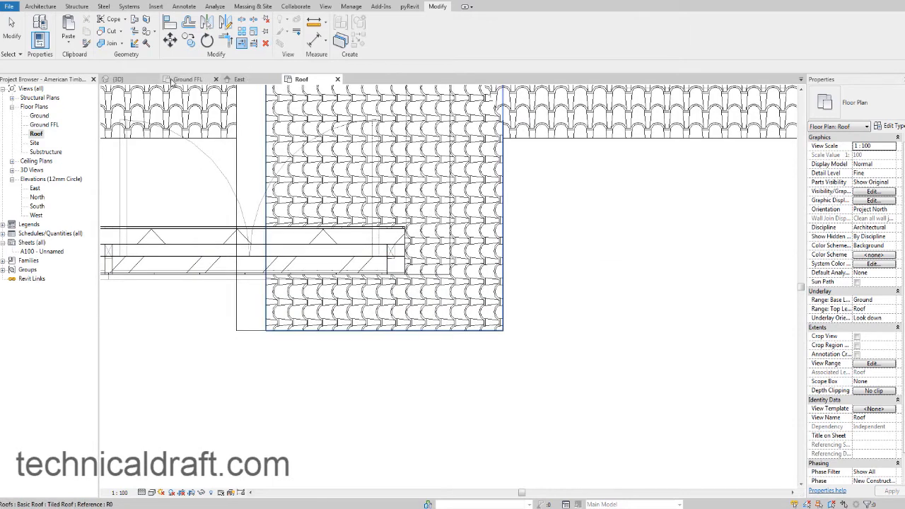
left_click(116, 80)
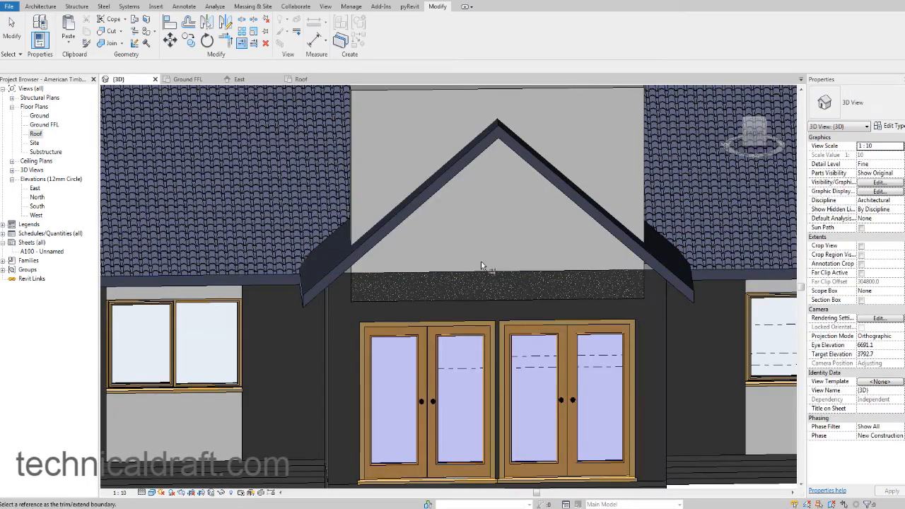
middle_click_drag(495, 266, 500, 265, "shift")
middle_click_drag(598, 294, 583, 291, "shift")
key("Escape")
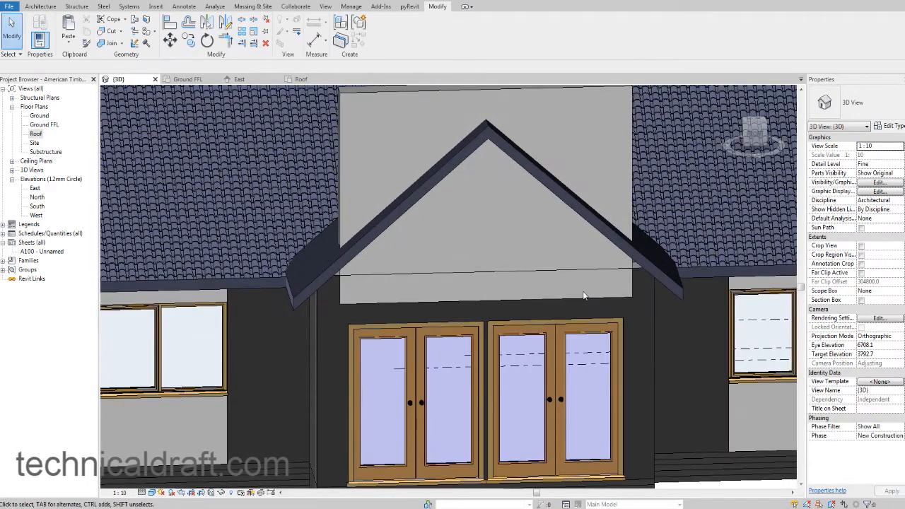
From the front, raise the white upper wall's base to the top of the entrance's front wall, a base offset of 375 mm.
middle_click_drag(547, 219, 547, 216, "shift")
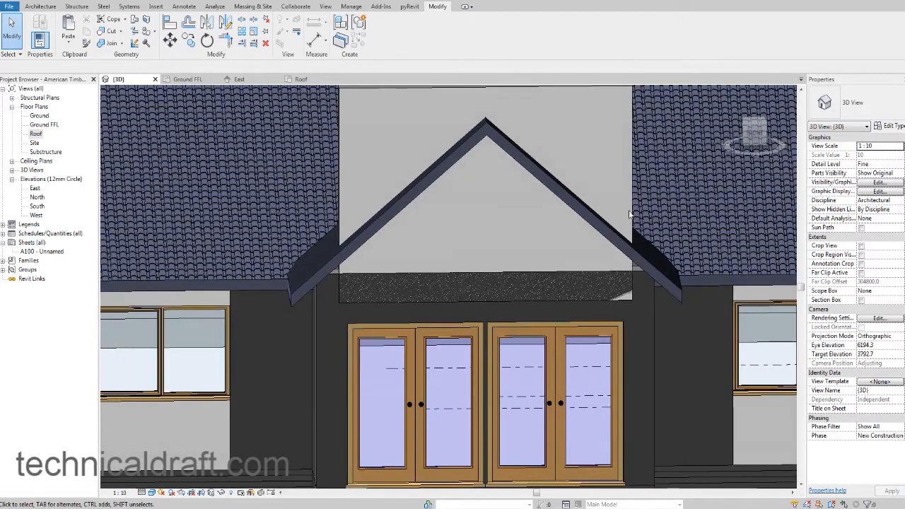
left_click(755, 134)
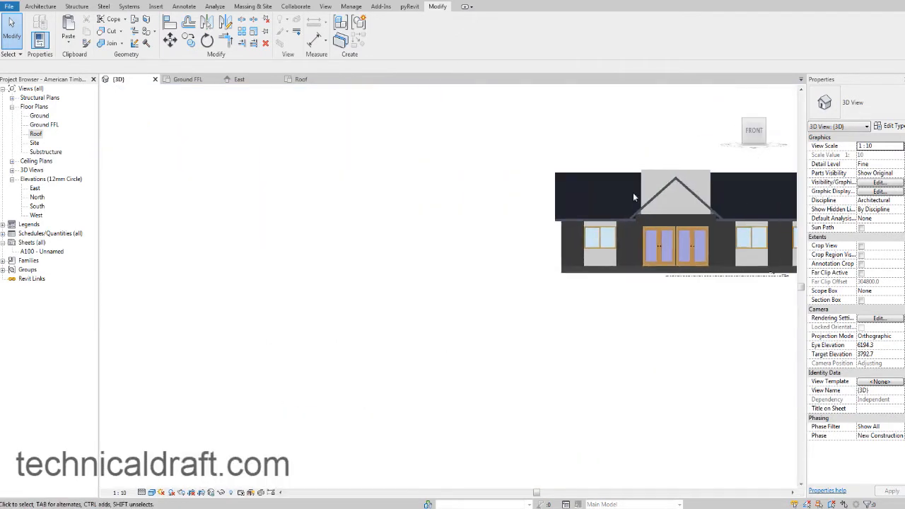
scroll(608, 227, "up", 5)
scroll(452, 234, "up", 3)
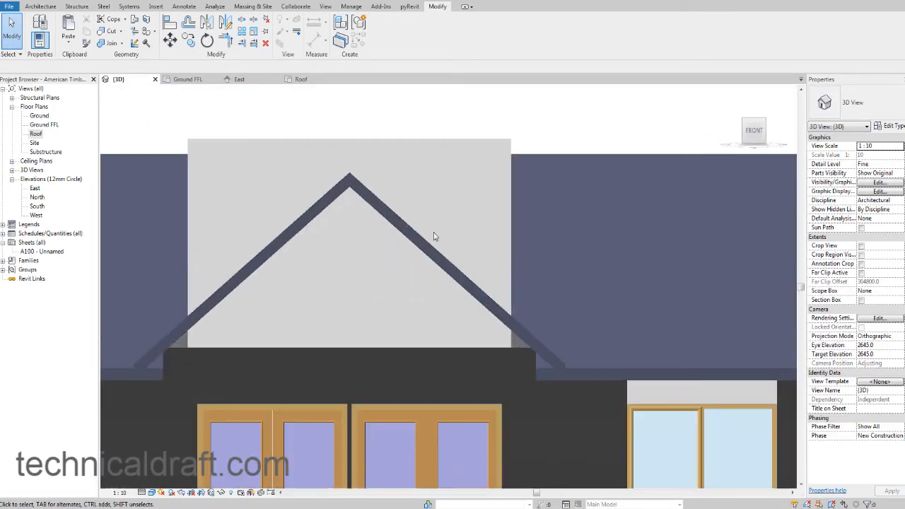
left_click(446, 359)
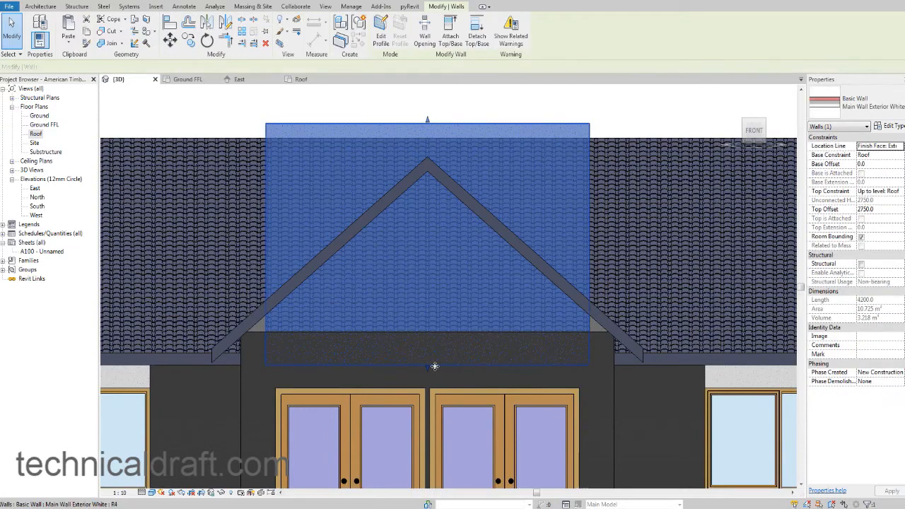
left_click_drag(430, 370, 429, 333)
middle_click_drag(401, 335, 408, 347)
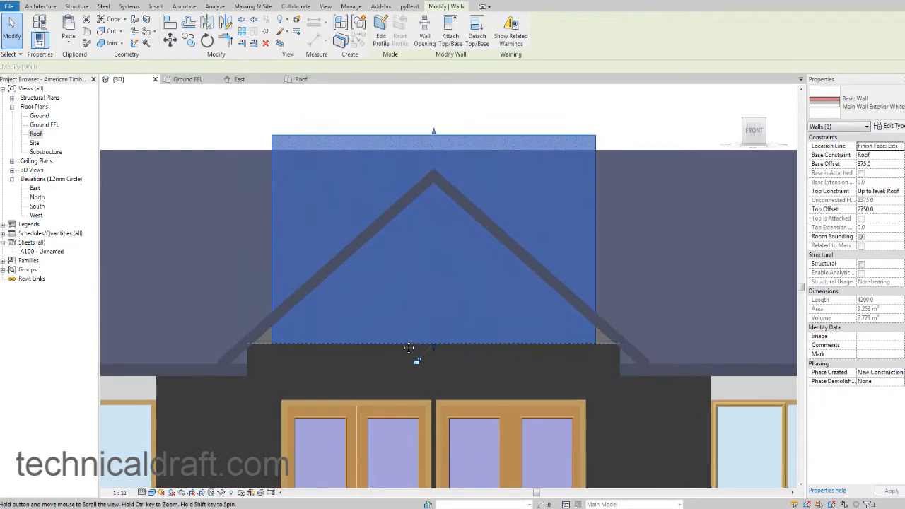
Edit the white wall's profile, moving its side edges out to the entrance's outer faces for a 4500 mm width and removing the conflicting constraints.
middle_click_drag(353, 274, 359, 357)
middle_click_drag(528, 373, 692, 202, "shift")
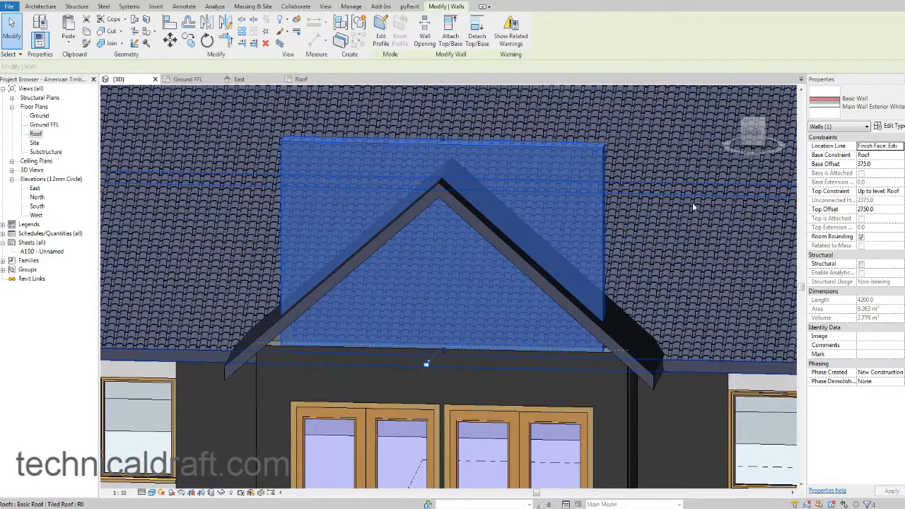
left_click(751, 134)
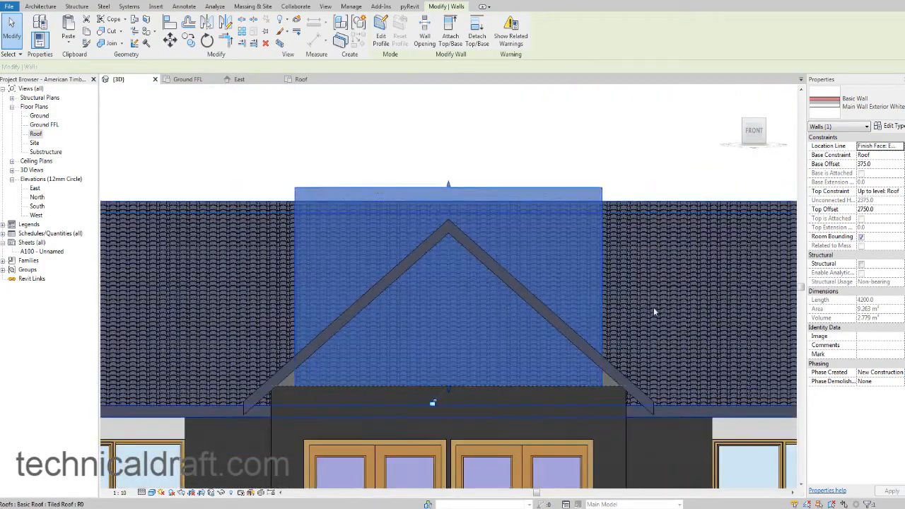
left_click(380, 37)
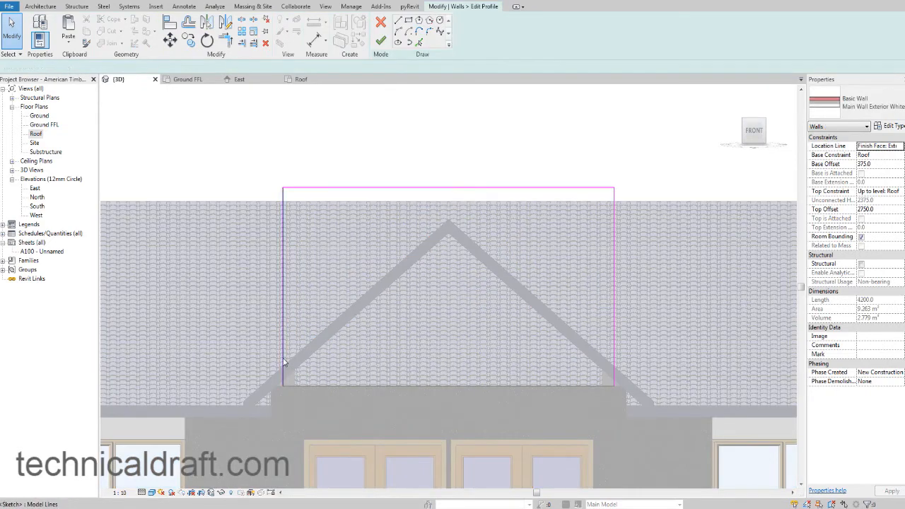
left_click_drag(284, 358, 272, 357)
left_click(10, 22)
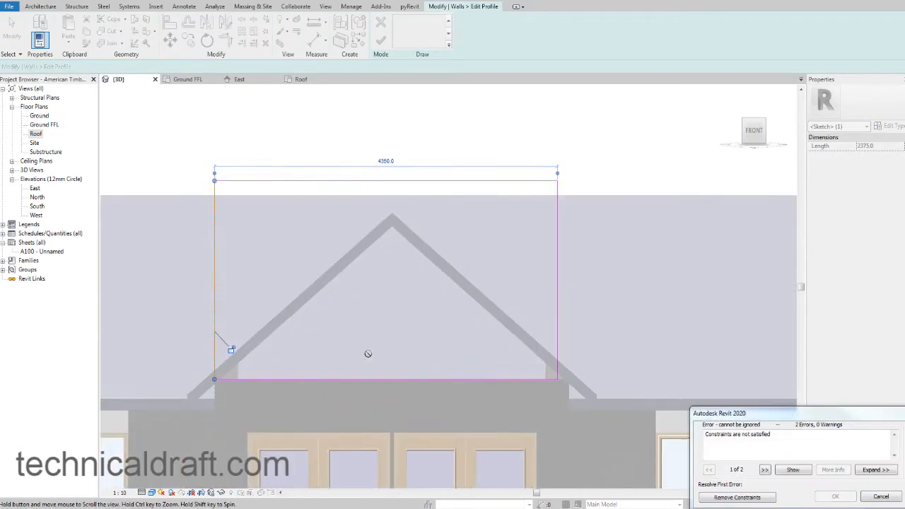
left_click(734, 497)
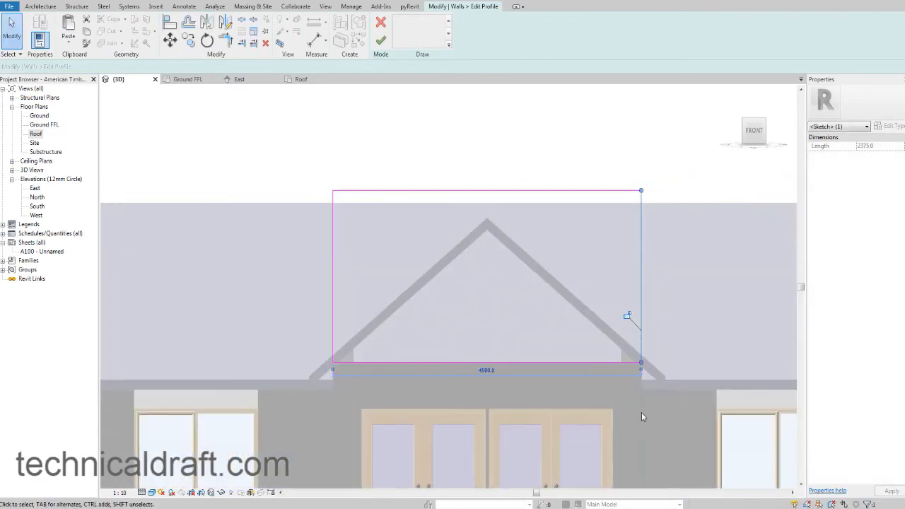
Check the lower corners of the white wall's outline against the entrance wall and finish the profile edit.
scroll(410, 376, "up", 1)
scroll(340, 378, "up", 2)
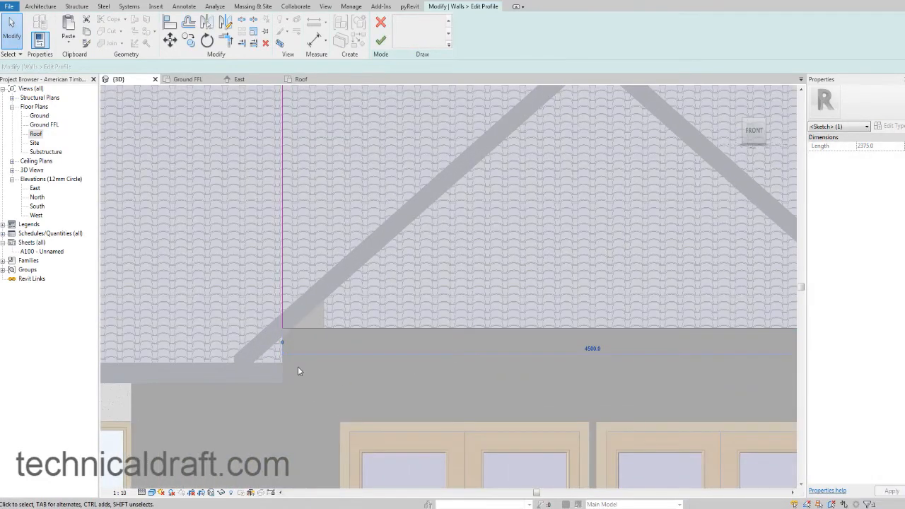
scroll(293, 366, "down", 4)
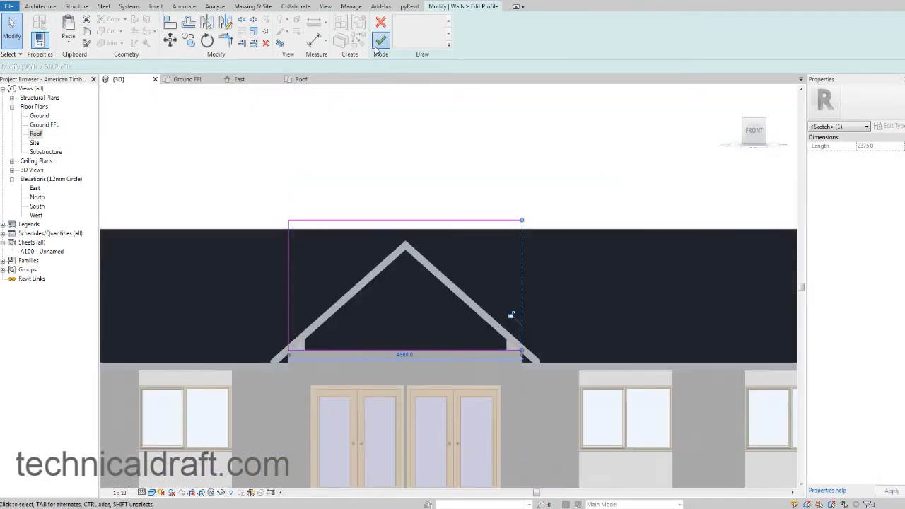
left_click(377, 44)
key("Escape")
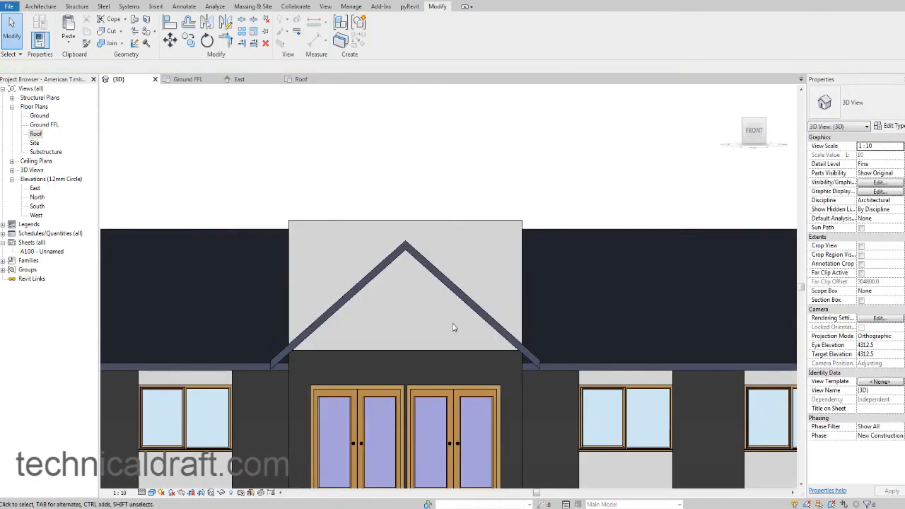
Try to attach the top of the white gable wall to the entrance roof.
middle_click_drag(476, 317, 484, 286, "shift")
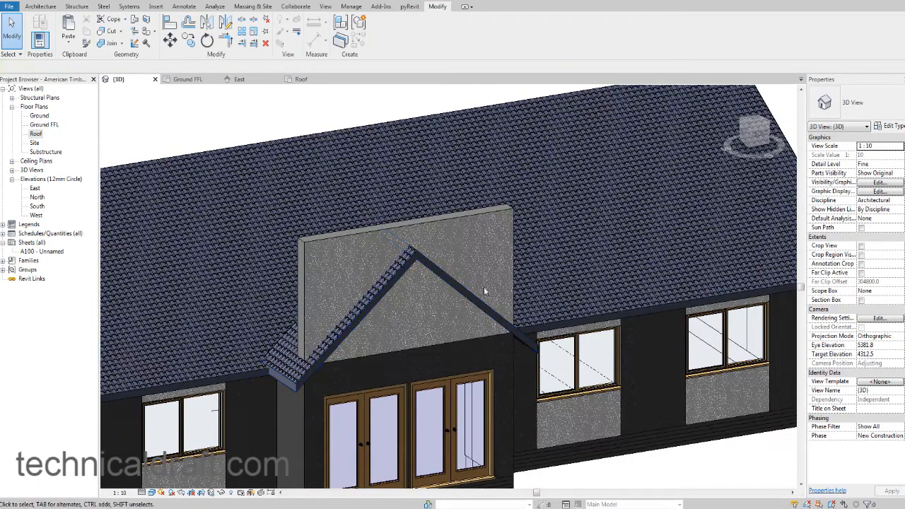
left_click(451, 217)
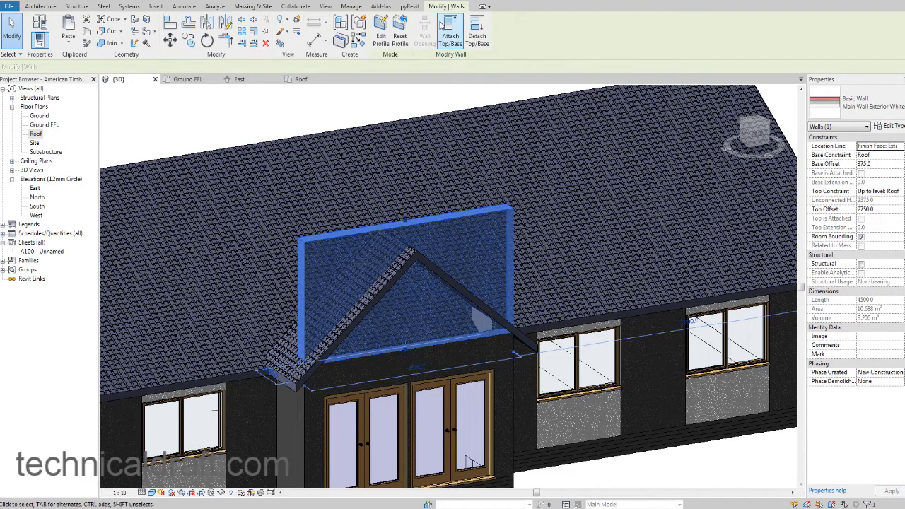
left_click(446, 28)
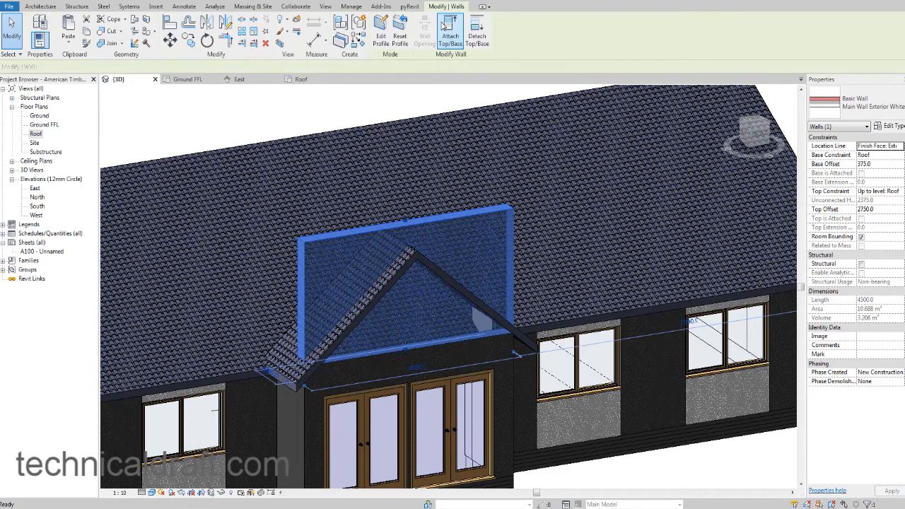
left_click(434, 266)
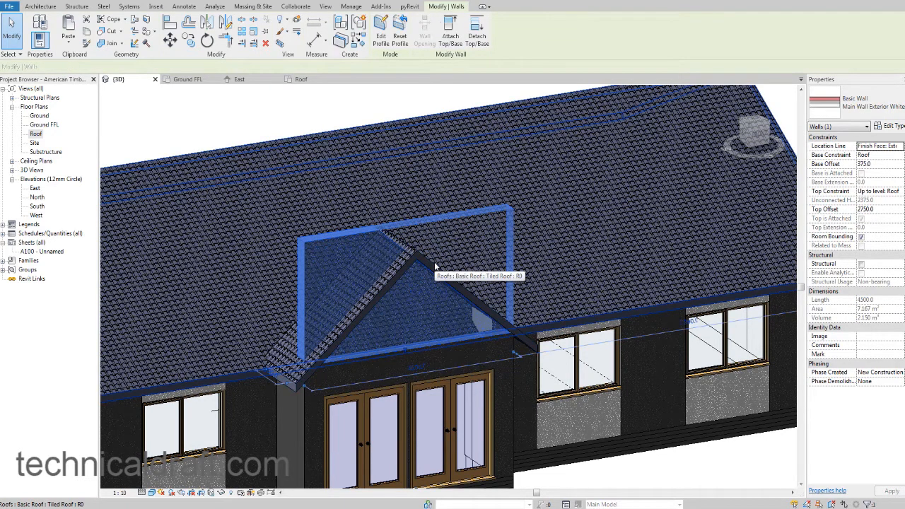
key("Escape")
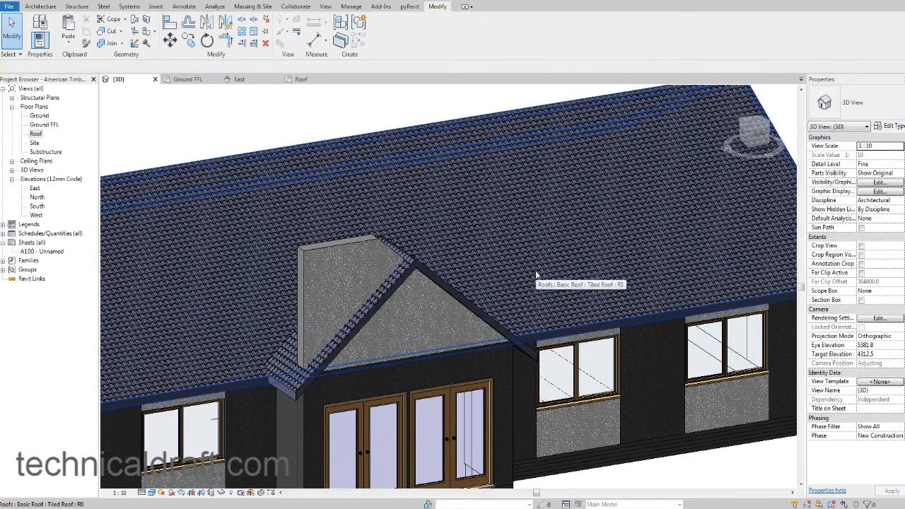
left_click(369, 236)
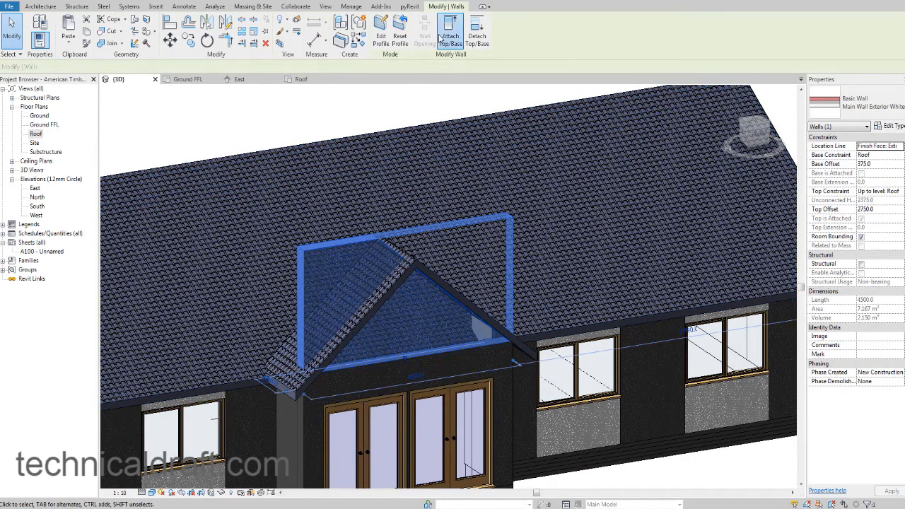
left_click(442, 36)
left_click(380, 308)
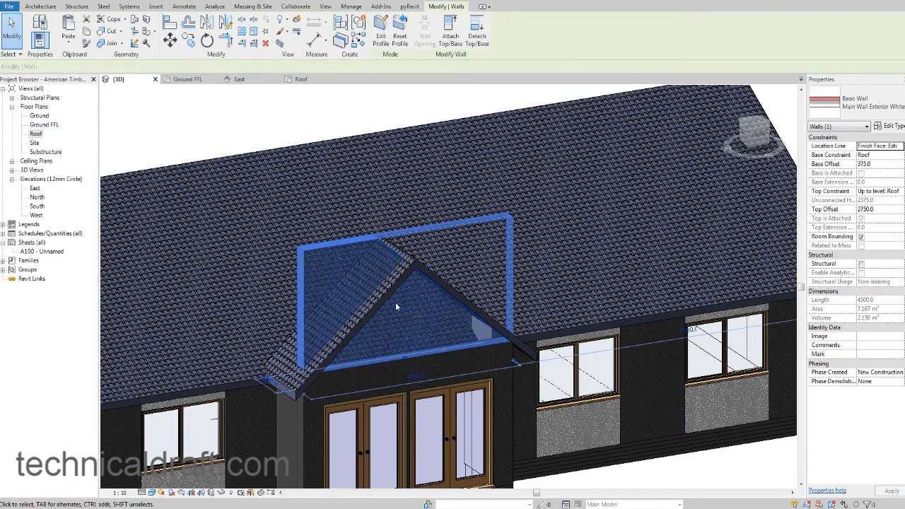
middle_click_drag(494, 320, 395, 299, "shift")
key("Escape")
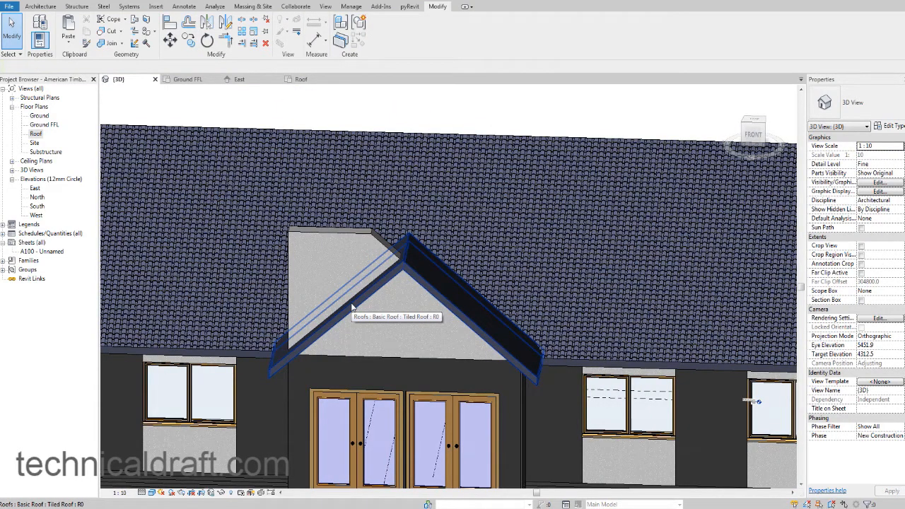
middle_click_drag(387, 298, 362, 224, "shift")
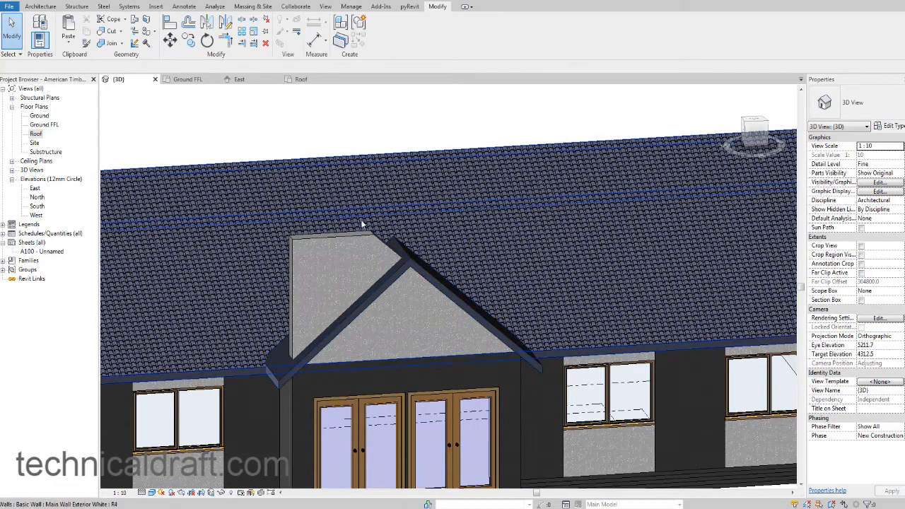
Detach the top of the white gable wall from the entrance roof.
left_click(361, 238)
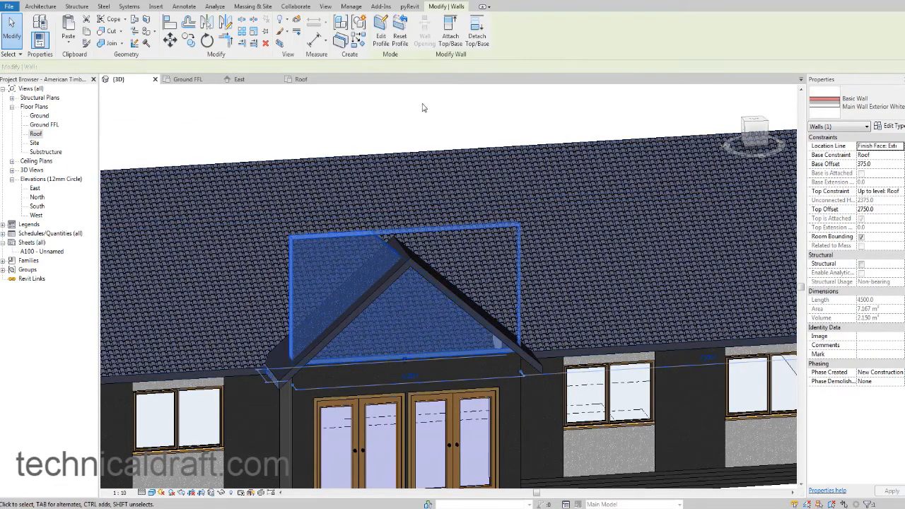
left_click(477, 40)
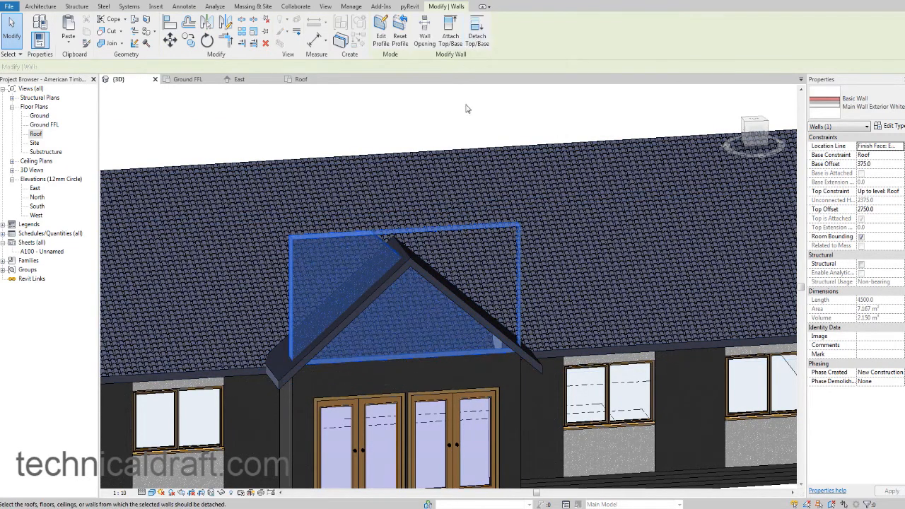
left_click(419, 265)
middle_click_drag(529, 289, 537, 246, "shift")
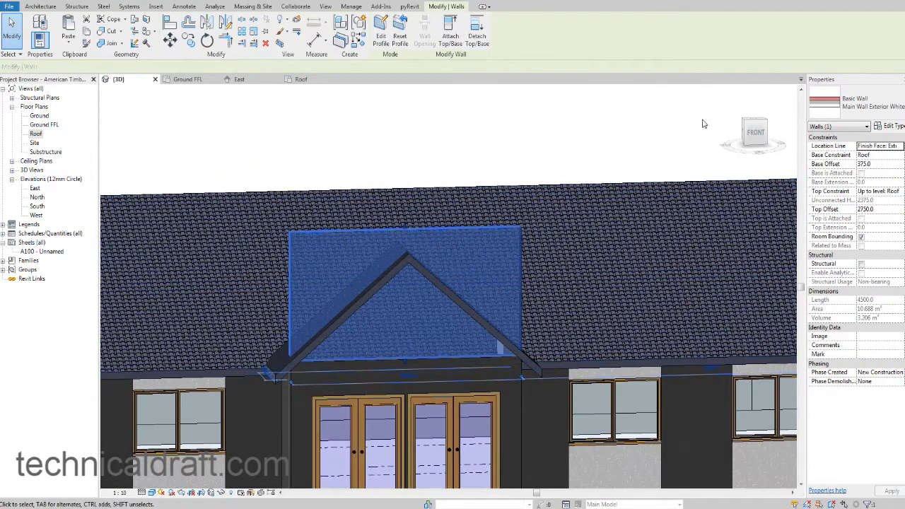
From the front, edit the white wall's profile and pick both sloping undersides of the entrance roof as sketch lines.
left_click(755, 132)
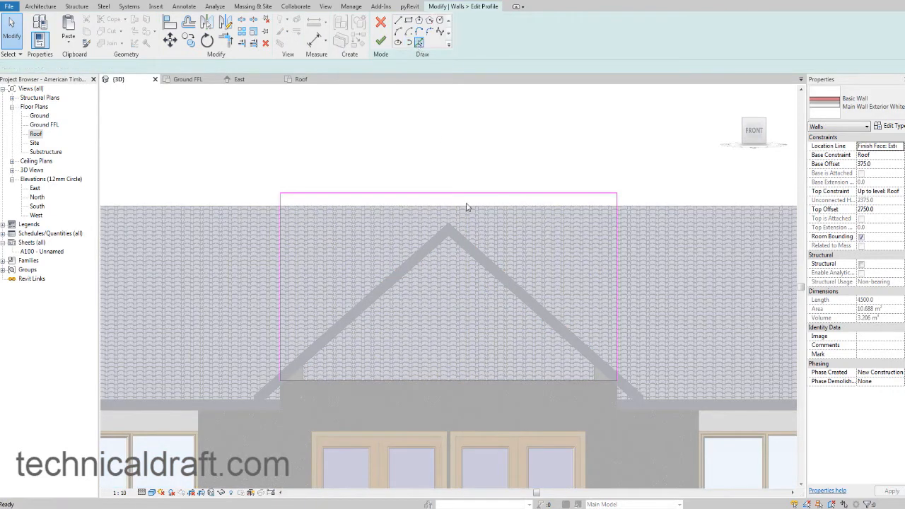
left_click(474, 262)
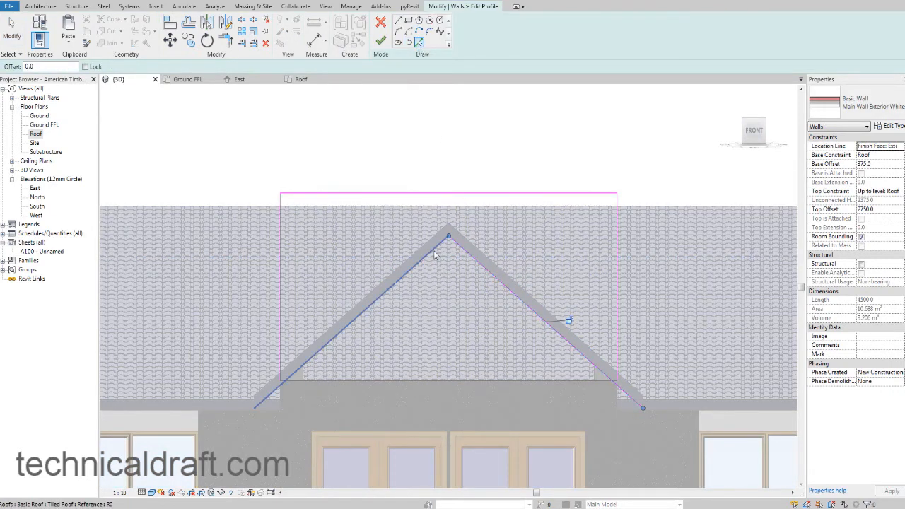
left_click(436, 256)
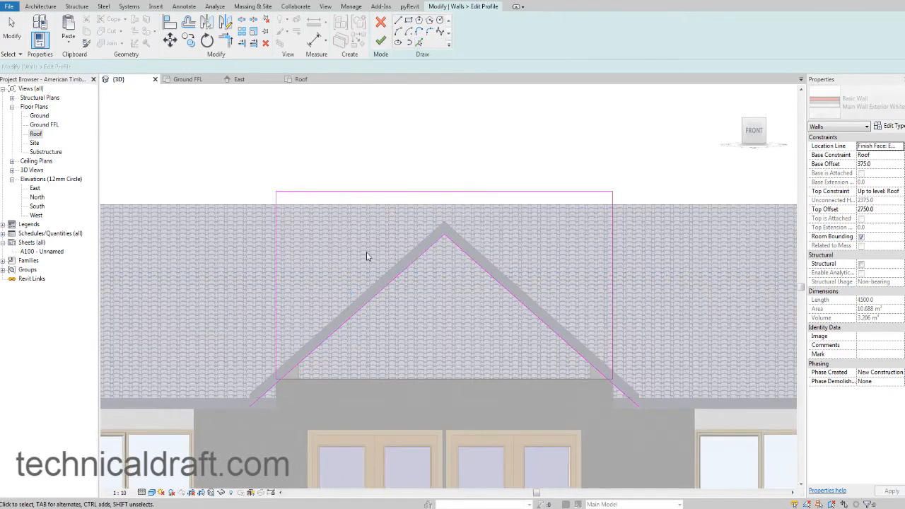
key("Escape")
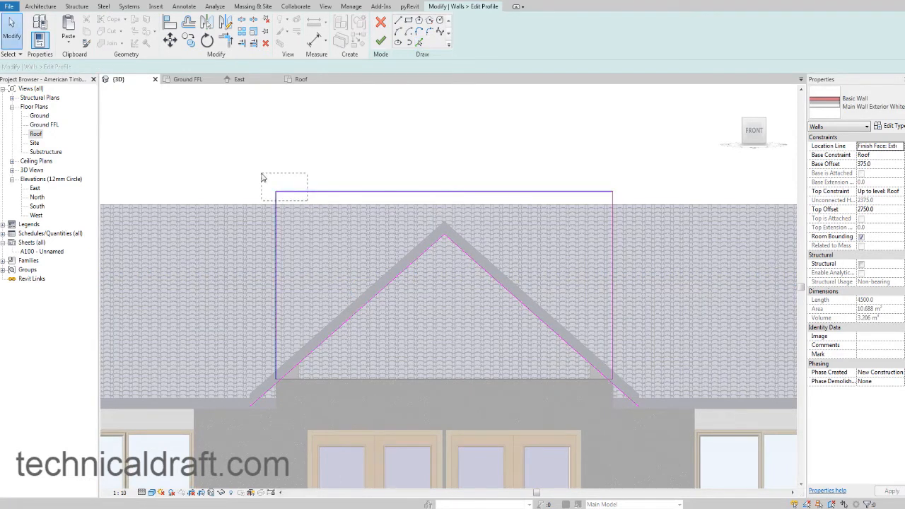
Delete the top line and both vertical side lines from the white wall's profile sketch.
left_click_drag(262, 177, 262, 177)
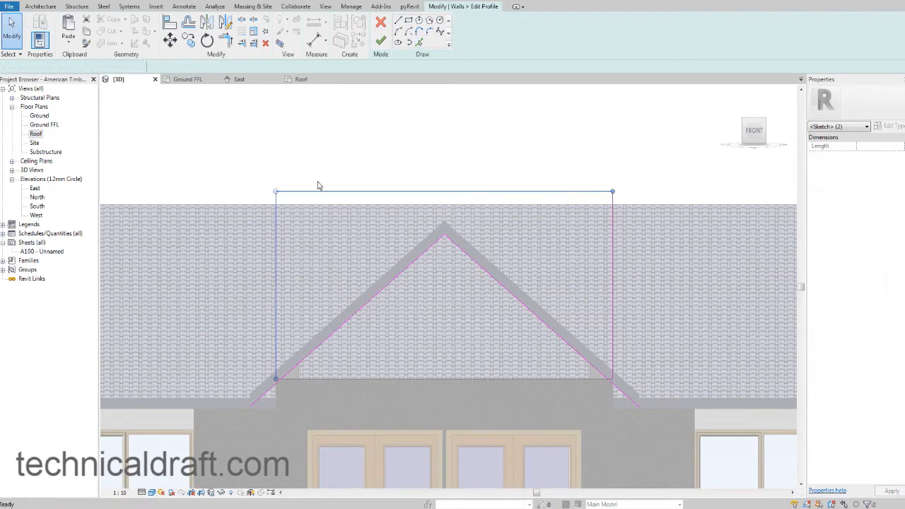
key("Delete")
left_click(612, 208)
key("Delete")
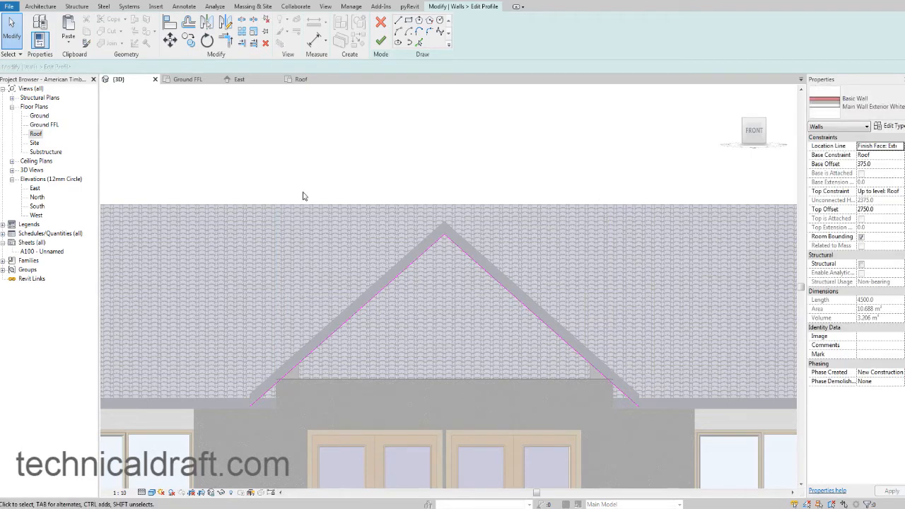
Trim both sloping sketch lines to corners with the base line and finish the triangular wall profile.
left_click(227, 44)
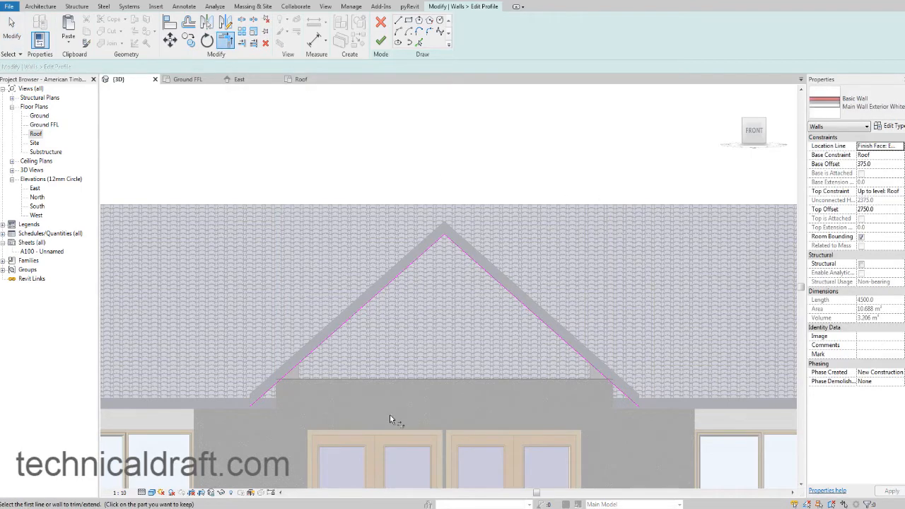
left_click(328, 377)
left_click(314, 350)
left_click(542, 321)
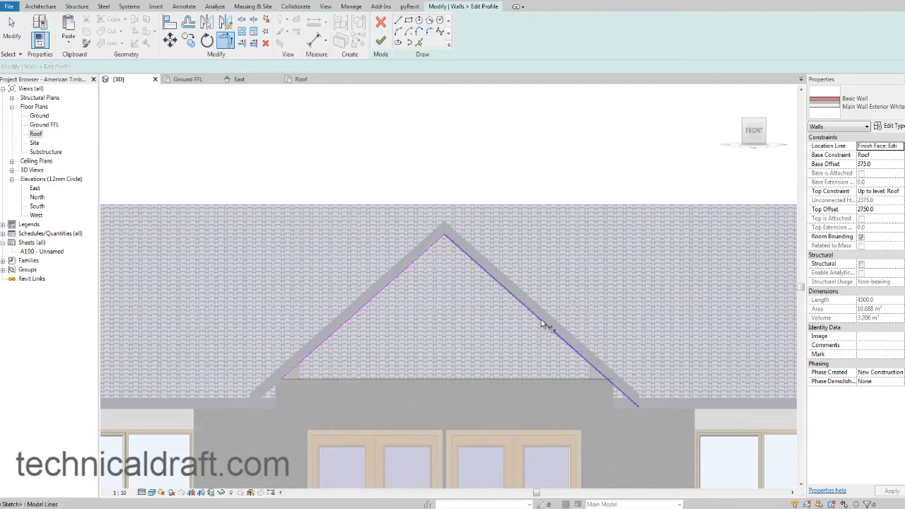
left_click(546, 380)
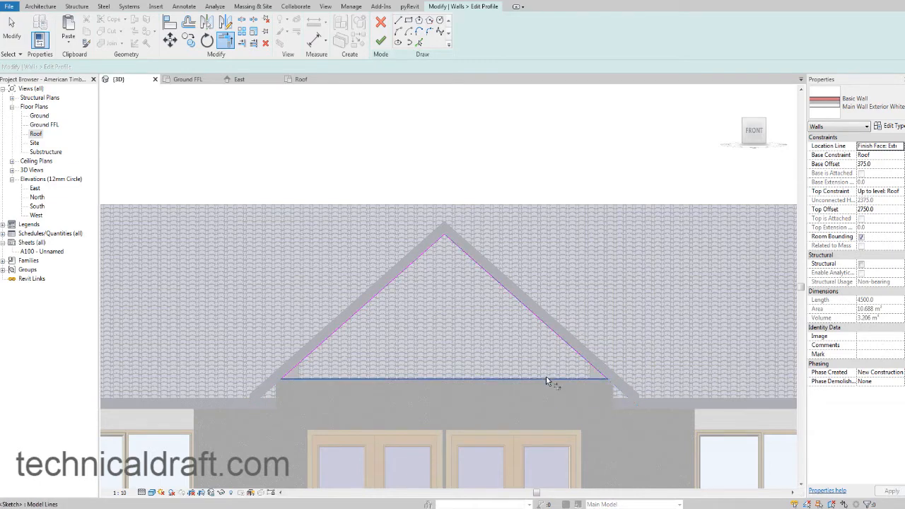
left_click(382, 43)
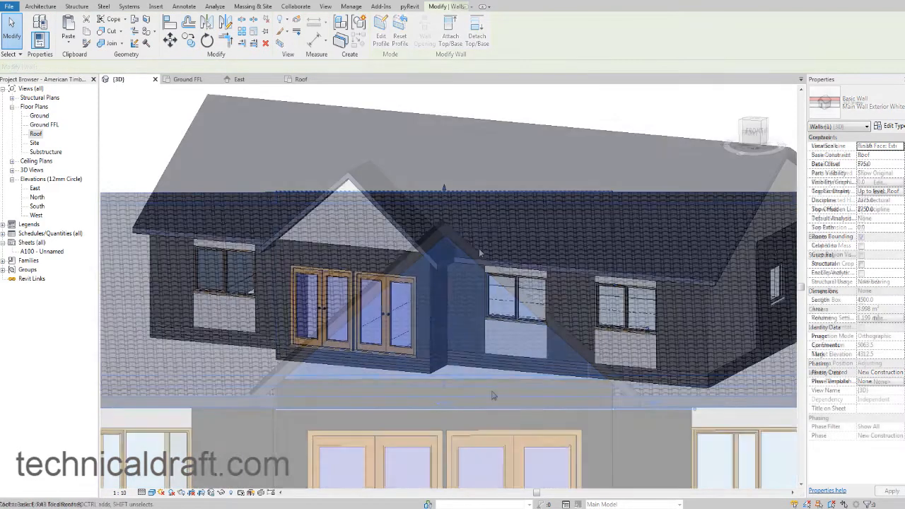
Use Join/Unjoin Roof to extend the entrance roof's rear edge into the main roof slope.
scroll(485, 424, "down", 2)
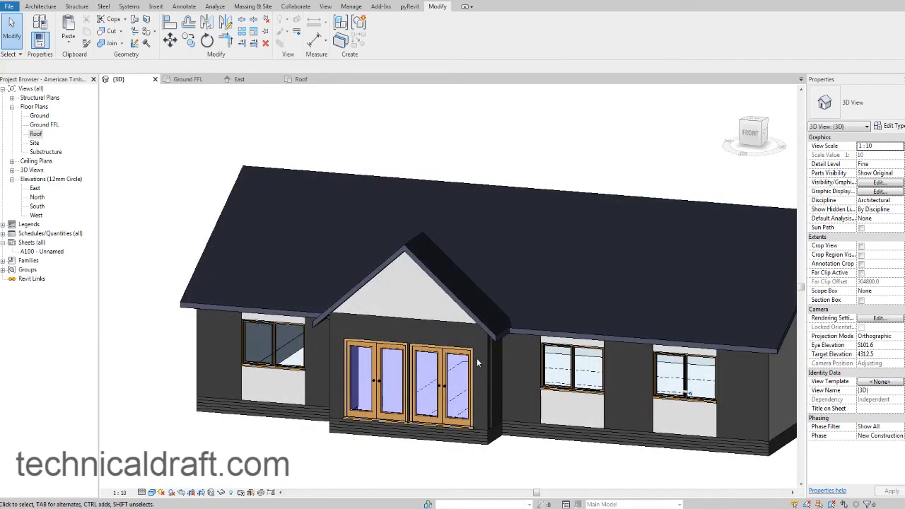
middle_click_drag(593, 319, 338, 337, "shift")
middle_click_drag(521, 328, 403, 339, "shift")
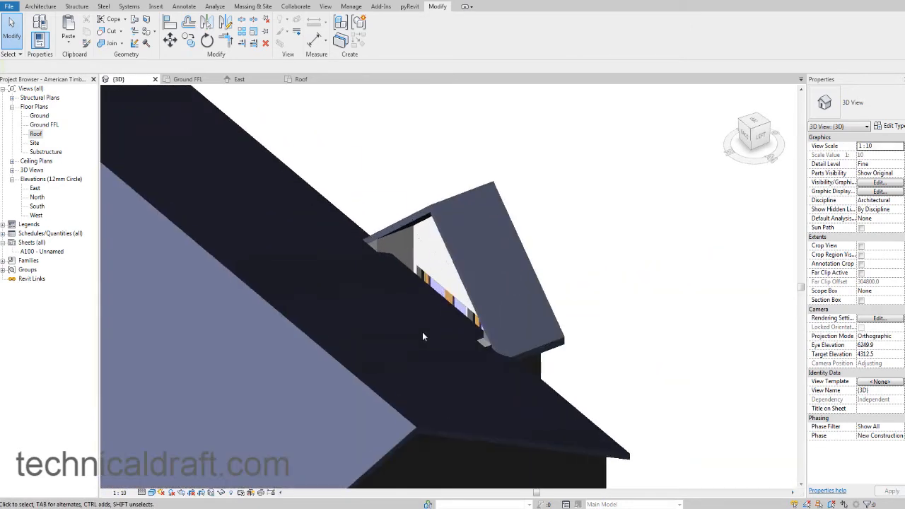
scroll(422, 311, "up", 2)
scroll(422, 306, "up", 1)
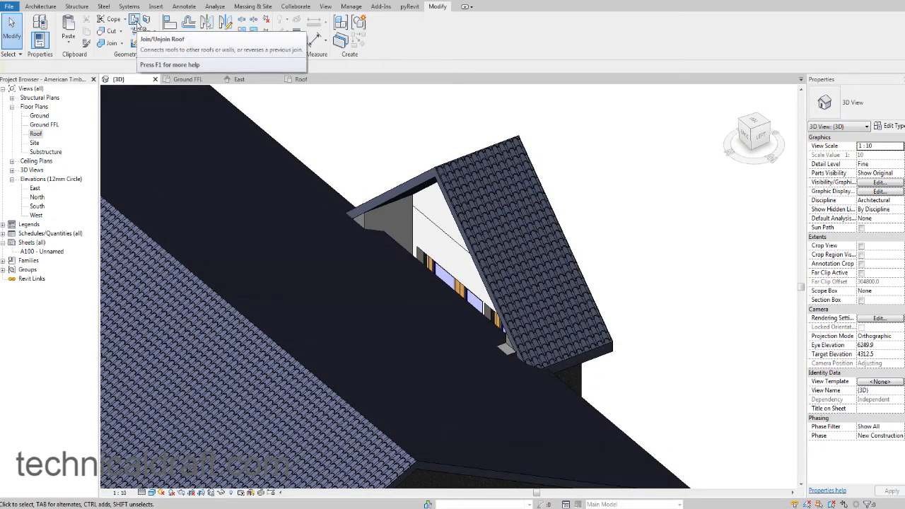
left_click(135, 21)
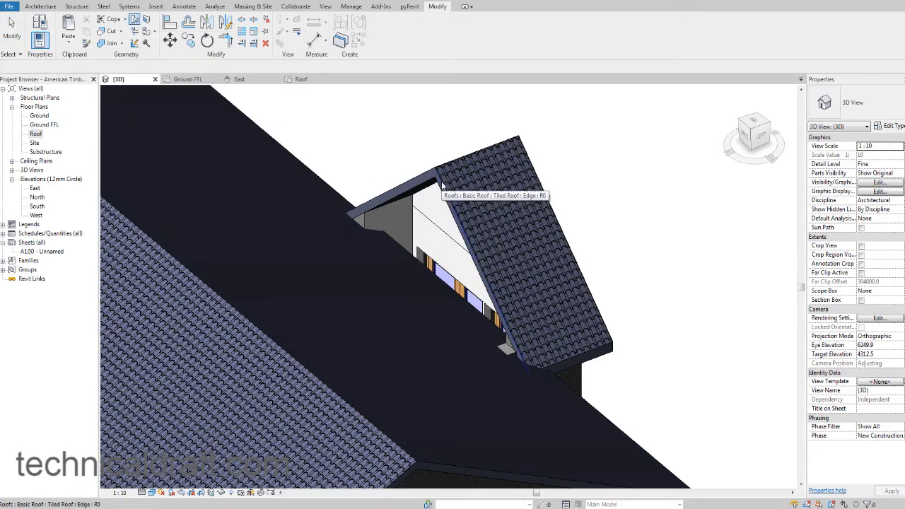
scroll(442, 181, "up", 6)
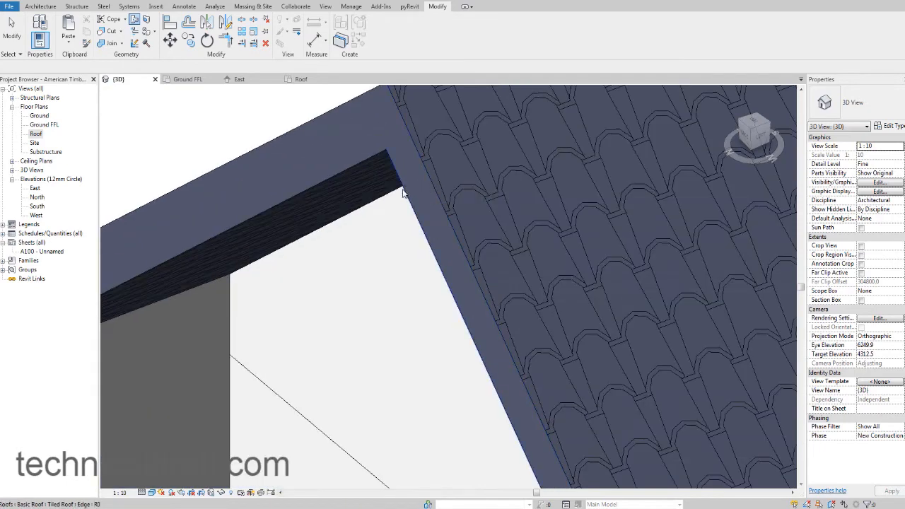
scroll(424, 182, "down", 2)
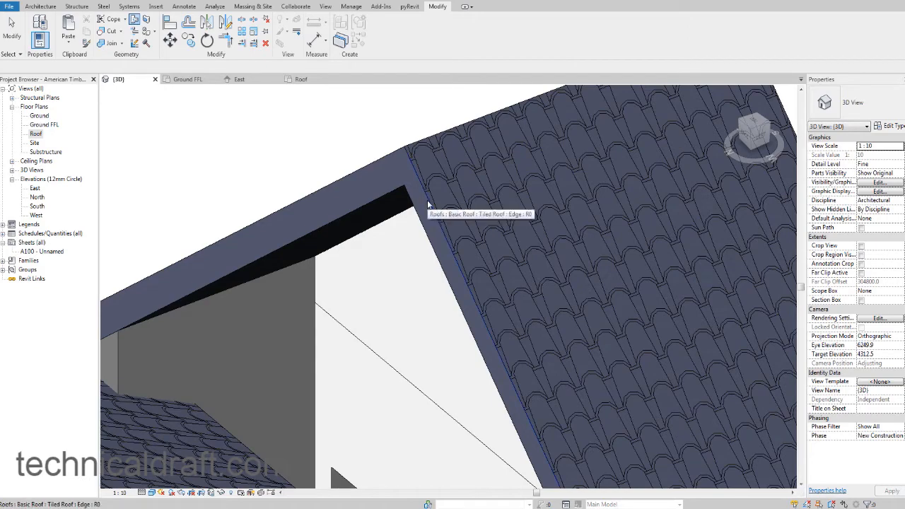
left_click(427, 203)
middle_click_drag(429, 200, 401, 162, "shift")
scroll(389, 193, "down", 2)
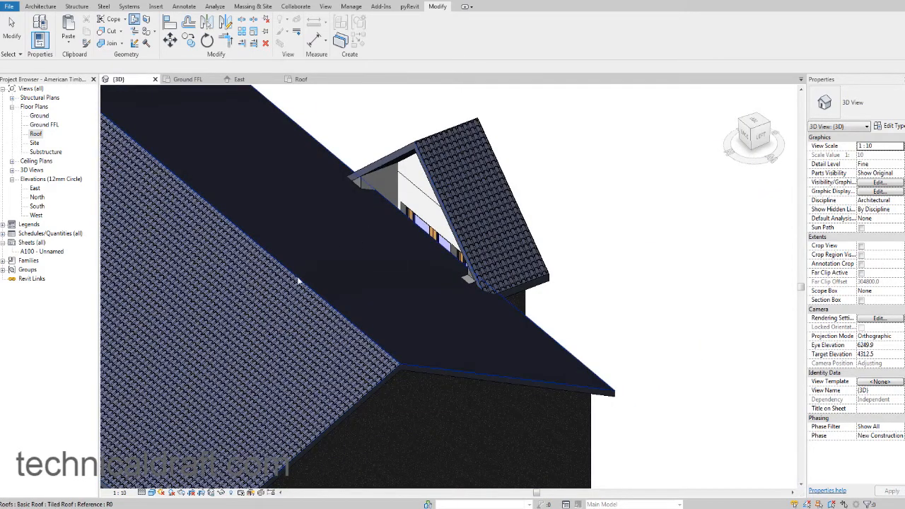
scroll(424, 354, "up", 3)
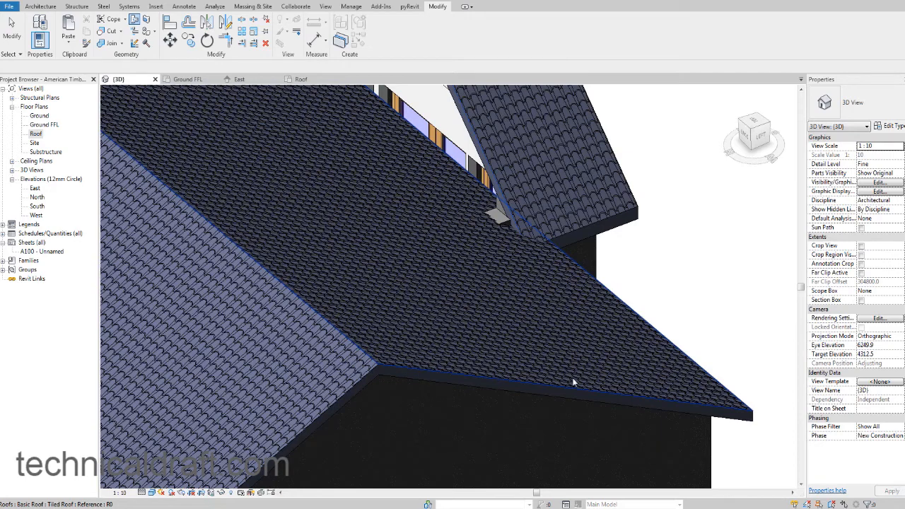
left_click(480, 378)
middle_click_drag(467, 277, 483, 316)
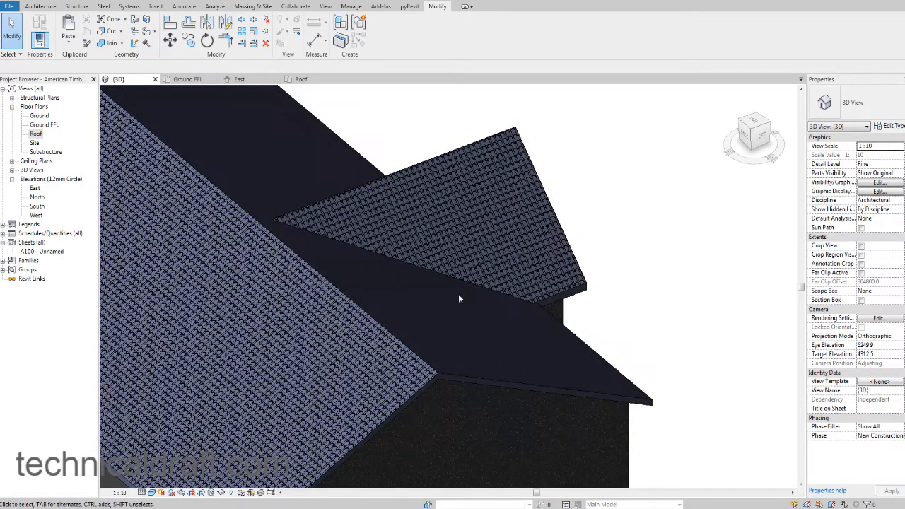
middle_click_drag(606, 299, 549, 309)
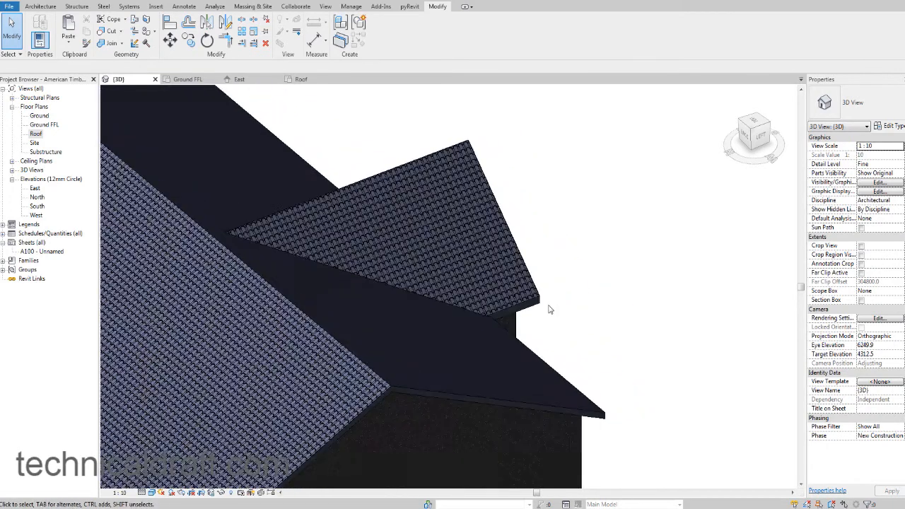
Set the entrance roof's slope to 35° and unjoin the elements that conflict with the change.
scroll(578, 285, "down", 5)
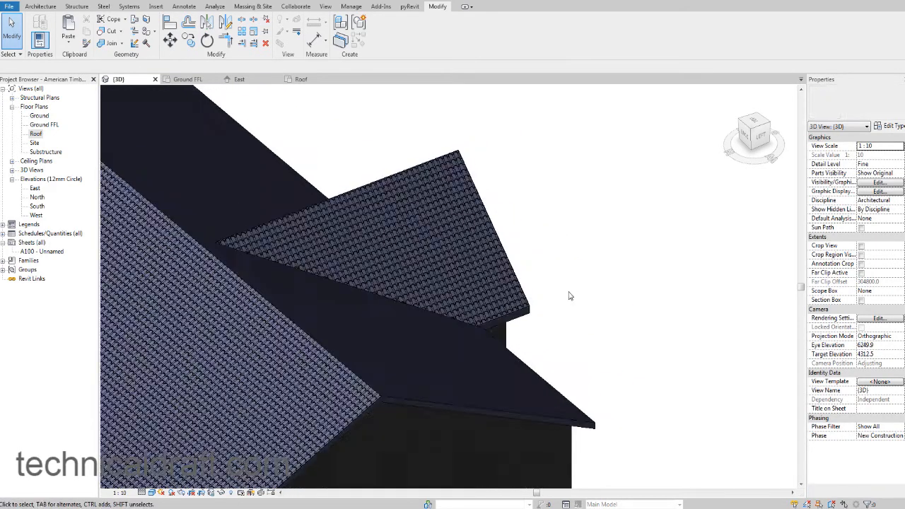
middle_click_drag(612, 297, 359, 303, "shift")
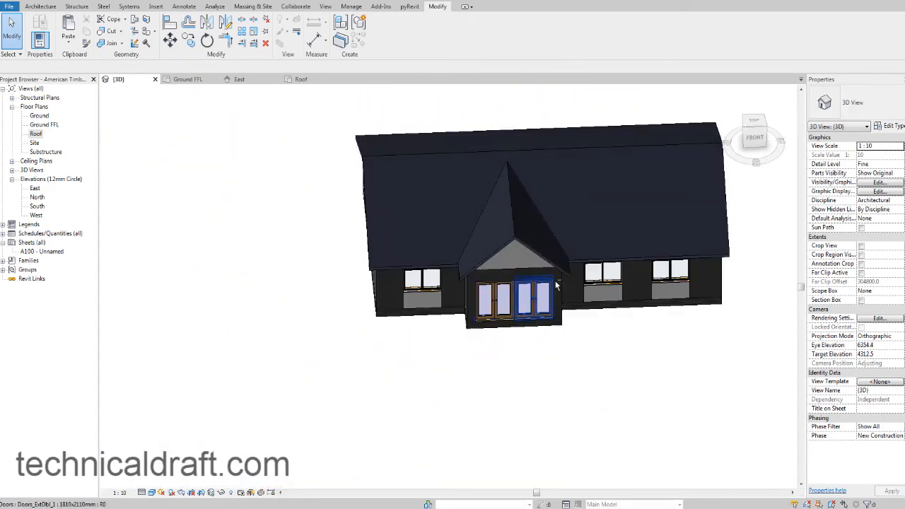
middle_click_drag(557, 285, 524, 231, "shift")
scroll(526, 230, "up", 4)
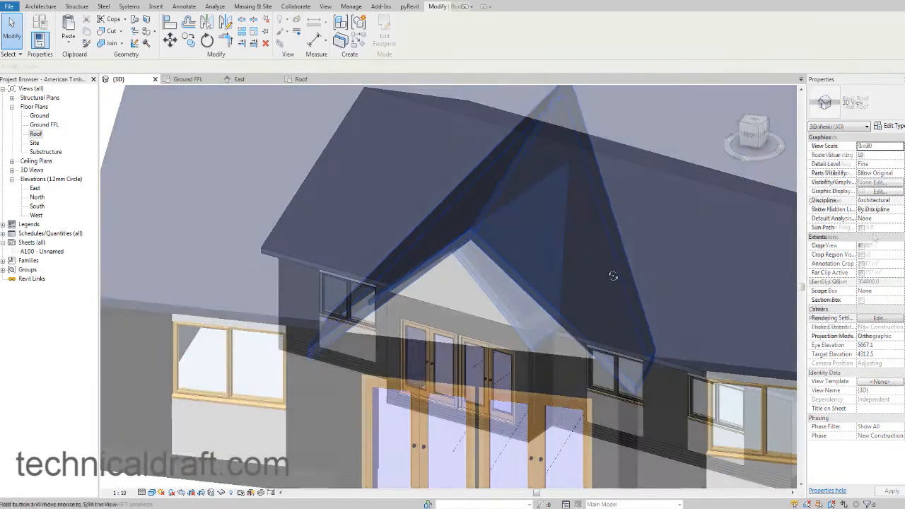
scroll(677, 248, "up", 3)
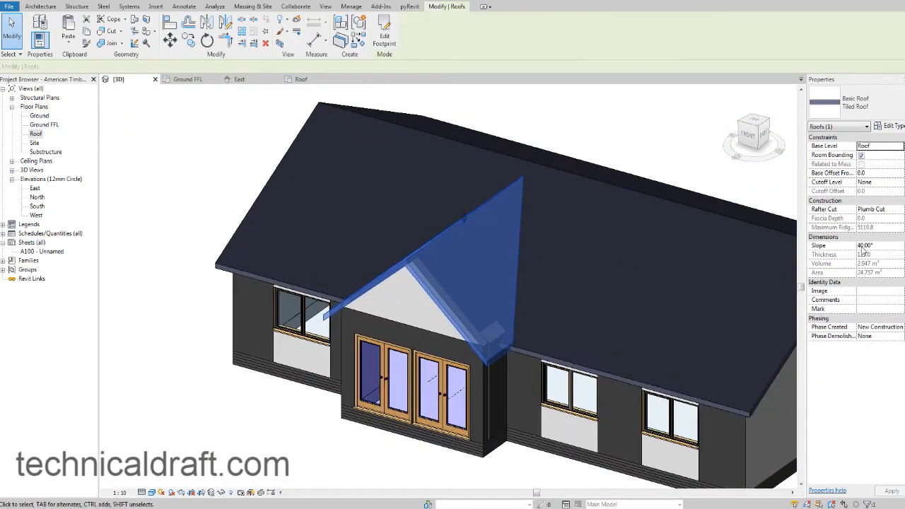
left_click(879, 247)
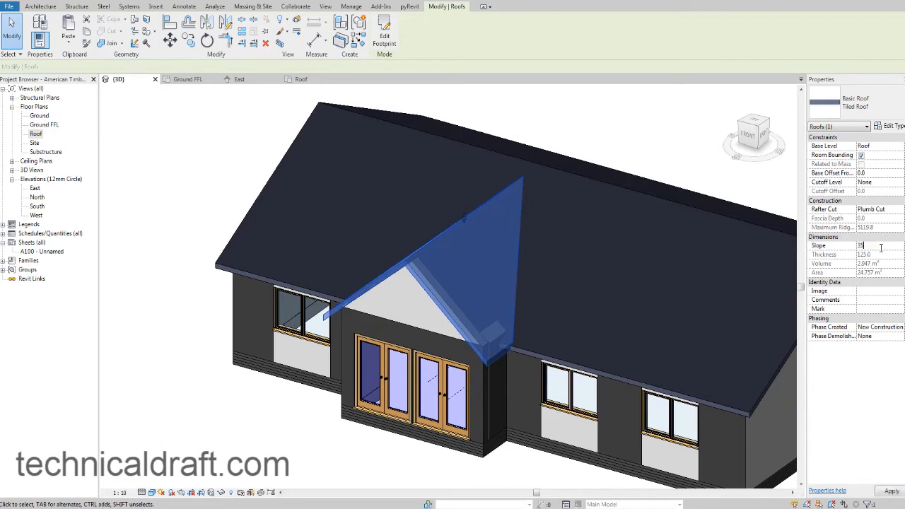
type("35")
key("Return")
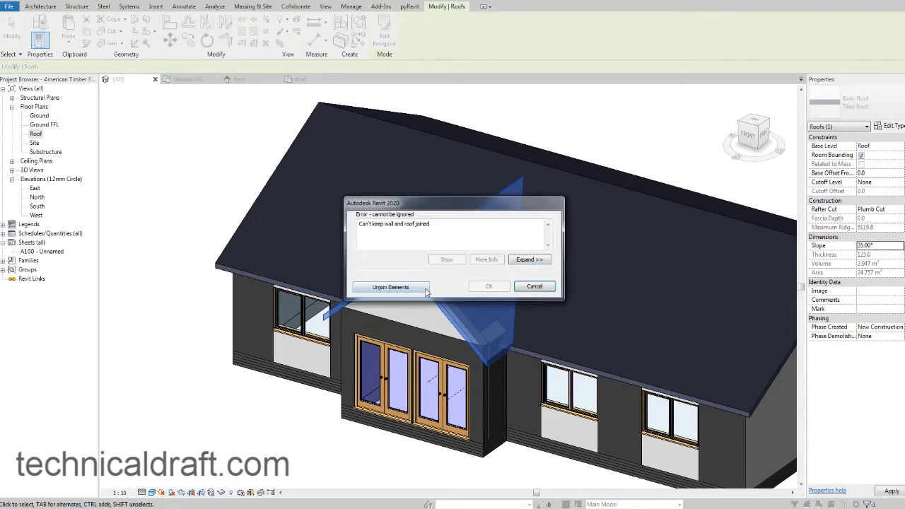
left_click(424, 288)
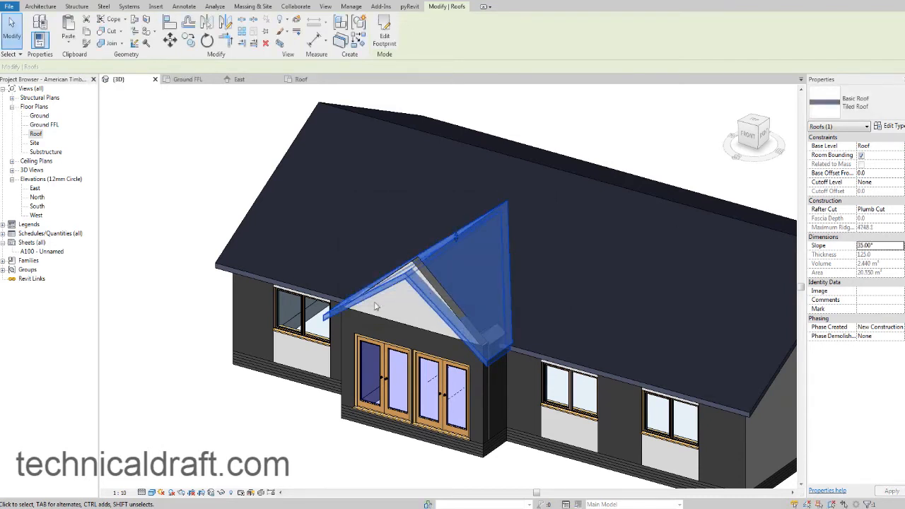
left_click(203, 245)
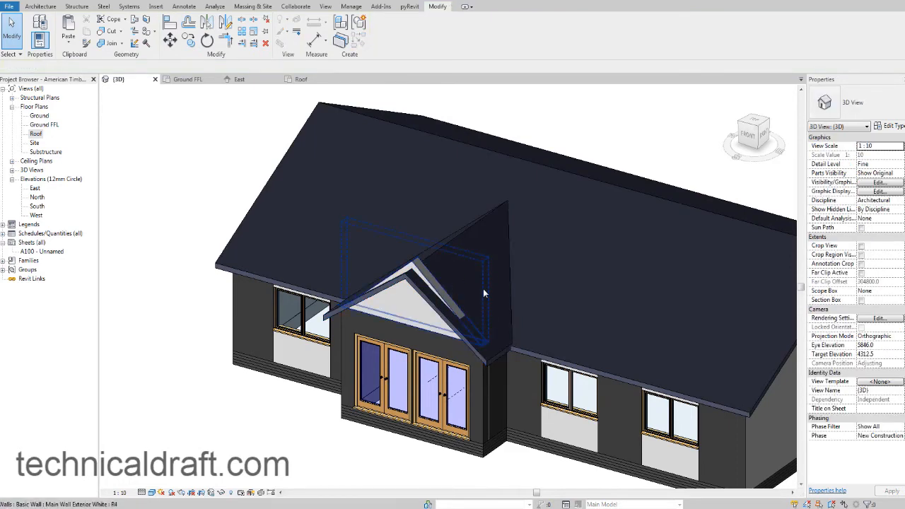
Open the profile of the white gable wall above the entrance for editing, seen straight from the front.
middle_click_drag(483, 288, 654, 263, "shift")
scroll(406, 273, "up", 1)
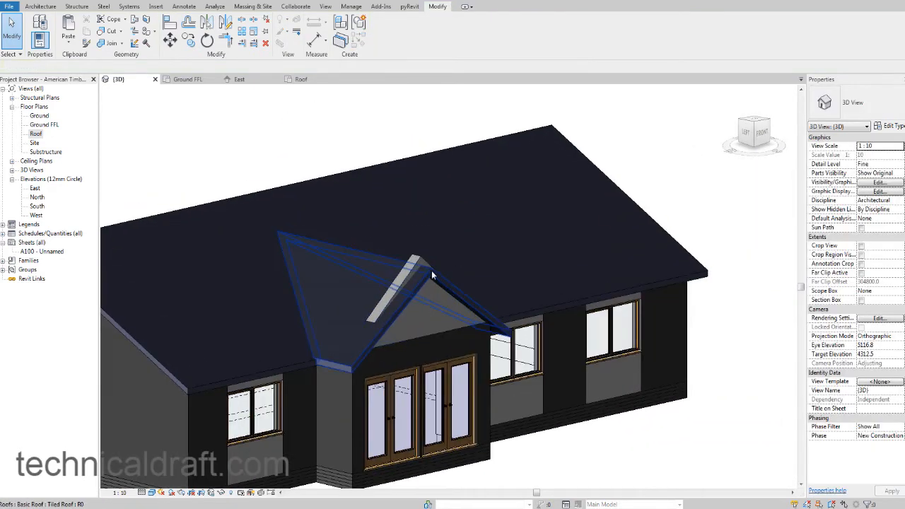
left_click(422, 259)
middle_click_drag(506, 277, 438, 256, "shift")
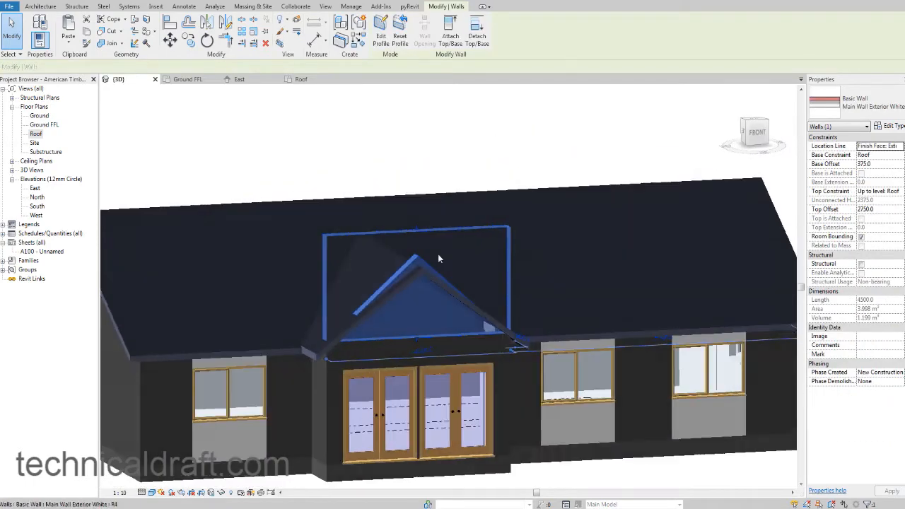
scroll(445, 258, "up", 2)
left_click(386, 38)
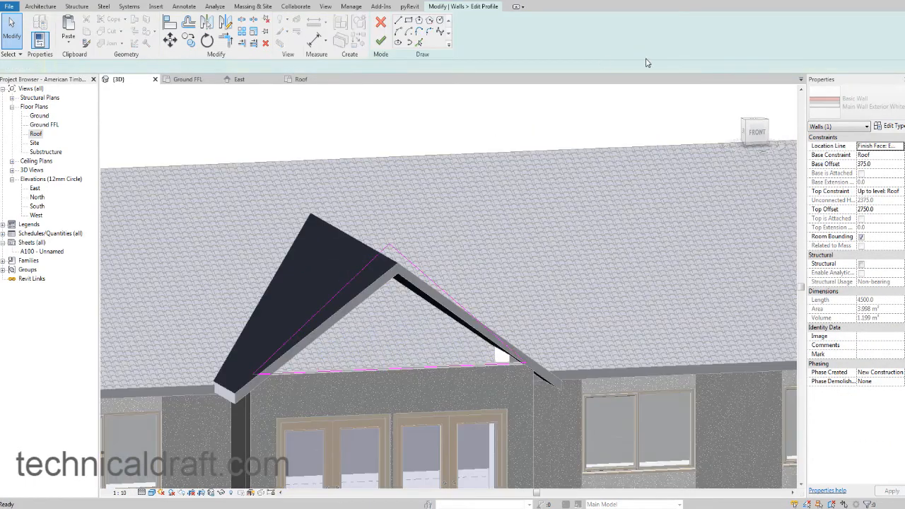
left_click(746, 142)
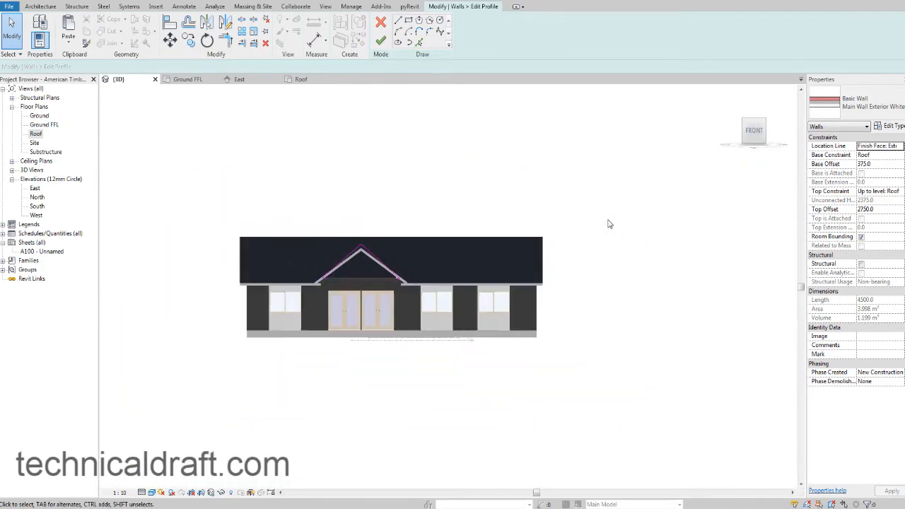
scroll(414, 256, "up", 4)
scroll(427, 258, "up", 3)
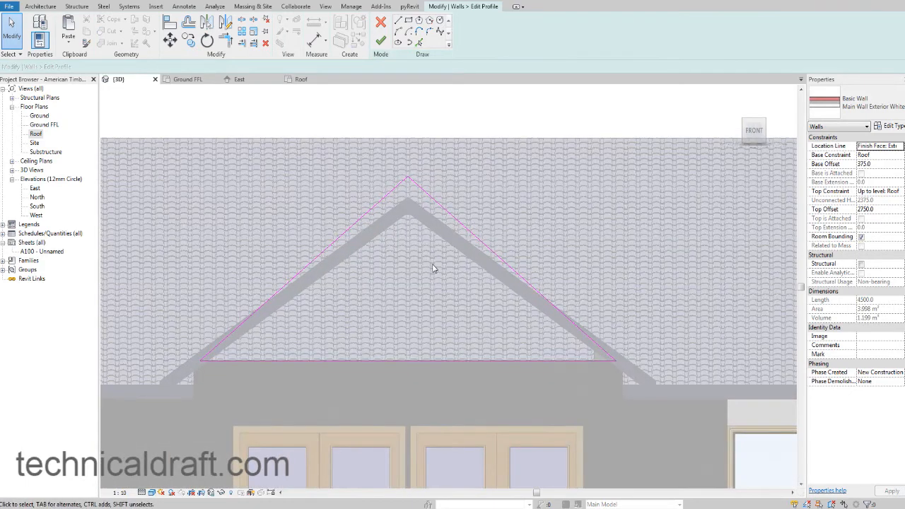
Lower the shared peak of both sloping profile lines to the entrance roof's underside and delete the two lines.
left_click(413, 158)
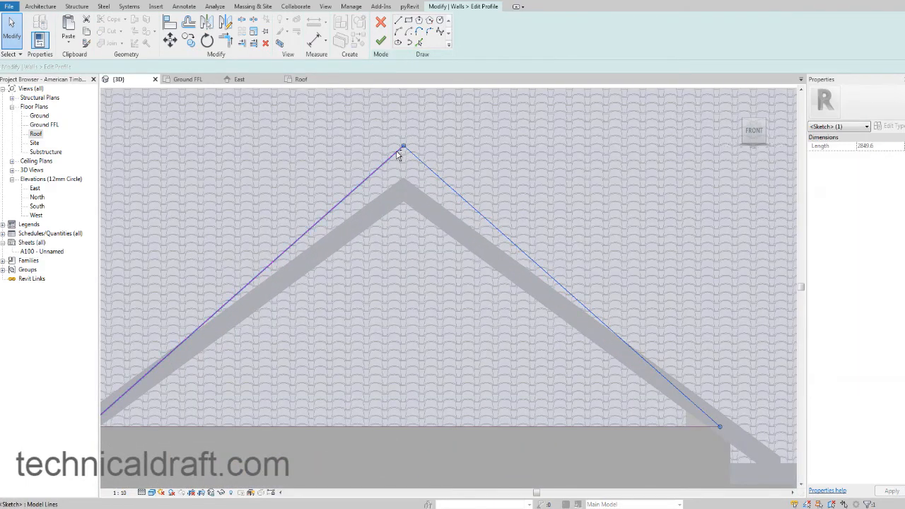
left_click(397, 152, "ctrl")
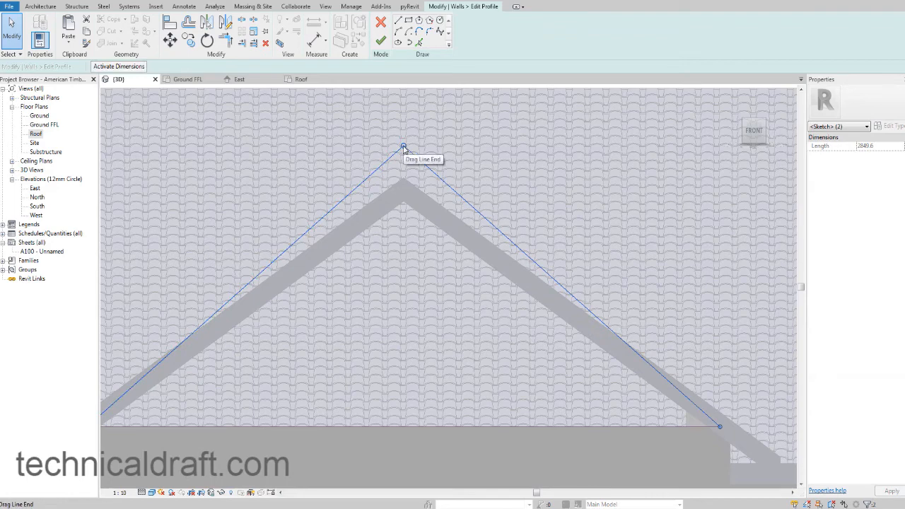
left_click_drag(403, 148, 402, 202)
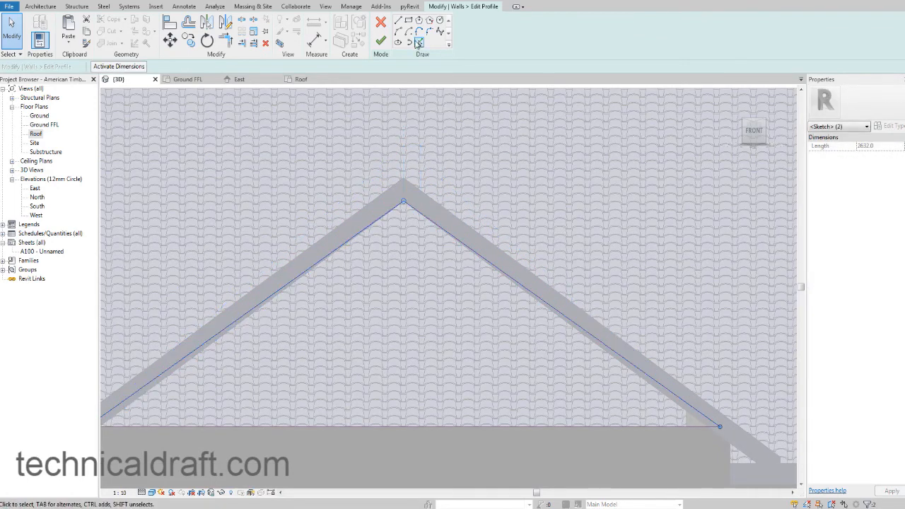
middle_click_drag(617, 321, 627, 312)
left_click(638, 287)
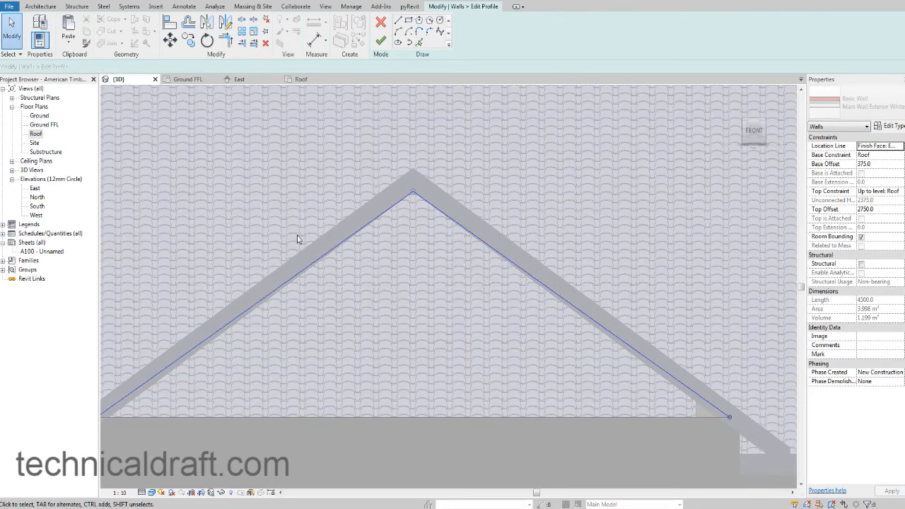
Pick both sloping undersides of the entrance roof as new sketch lines for the wall profile.
left_click(418, 42)
left_click(385, 212)
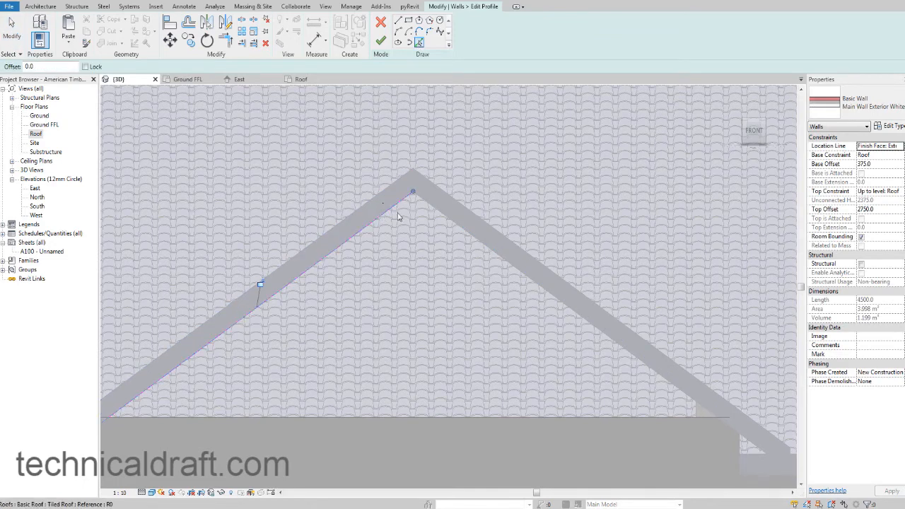
left_click(435, 213)
Trim both new sloping lines to corners with the base line and finish the white wall's profile.
left_click(225, 40)
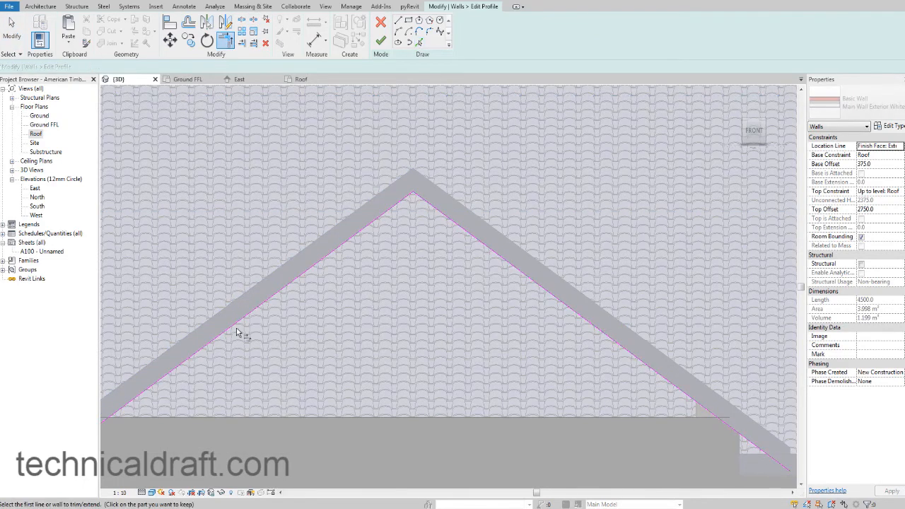
left_click(209, 418)
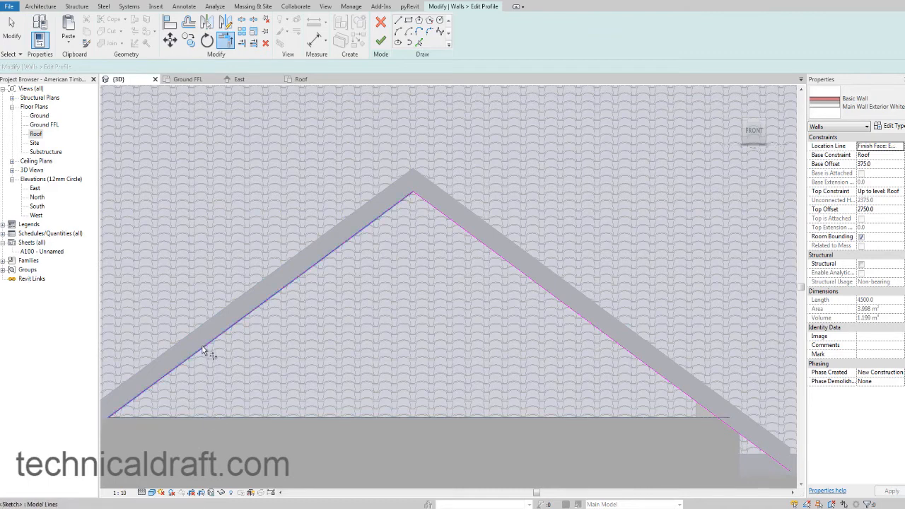
left_click(202, 349)
left_click(597, 417)
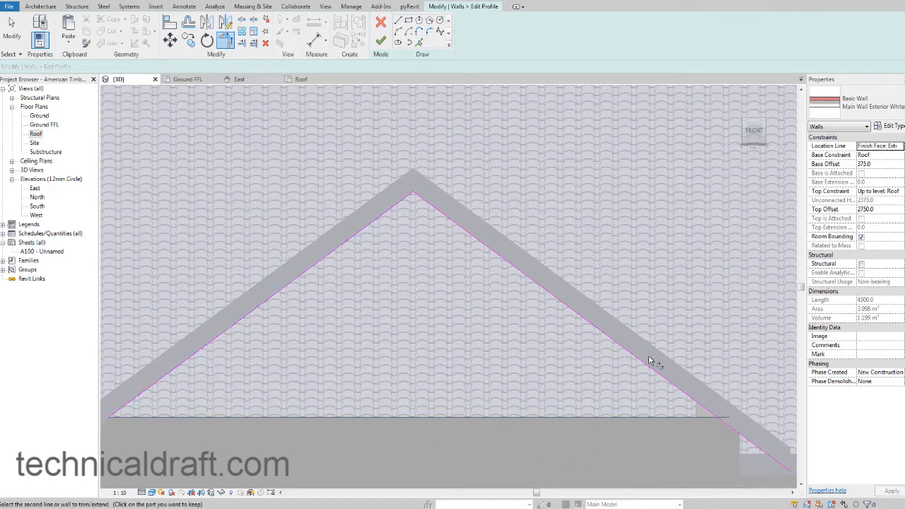
left_click(645, 362)
left_click(380, 41)
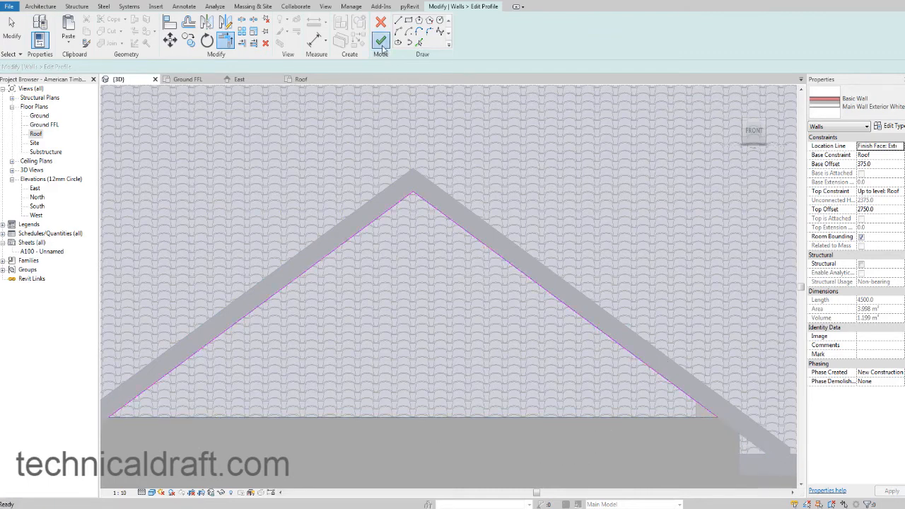
key("Escape")
Temporarily hide the entrance roof to examine the gable wall and the main roof junction beneath it.
scroll(531, 268, "down", 4)
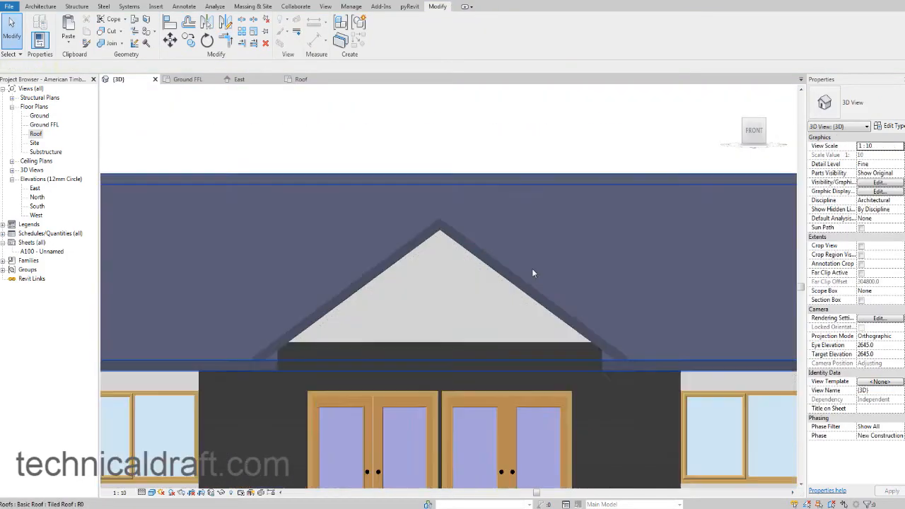
middle_click_drag(640, 292, 544, 364, "shift")
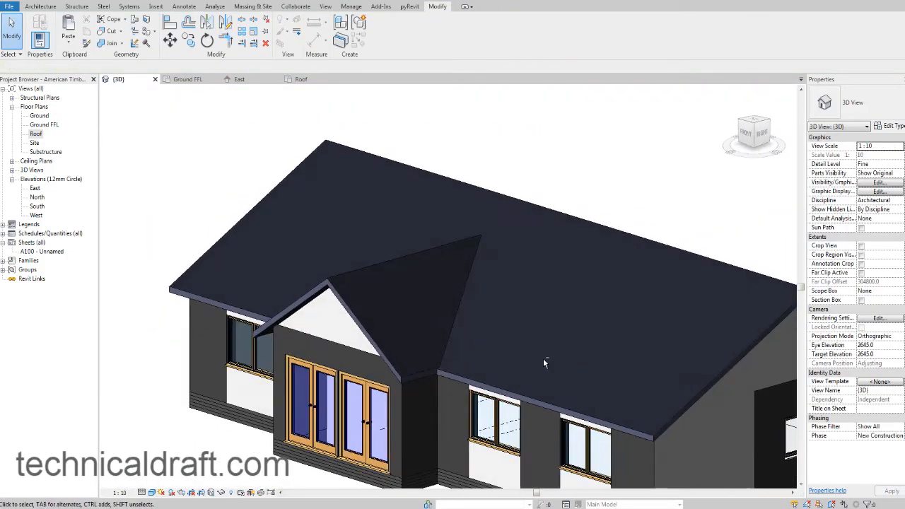
middle_click_drag(513, 397, 547, 346)
middle_click_drag(453, 400, 524, 367, "shift")
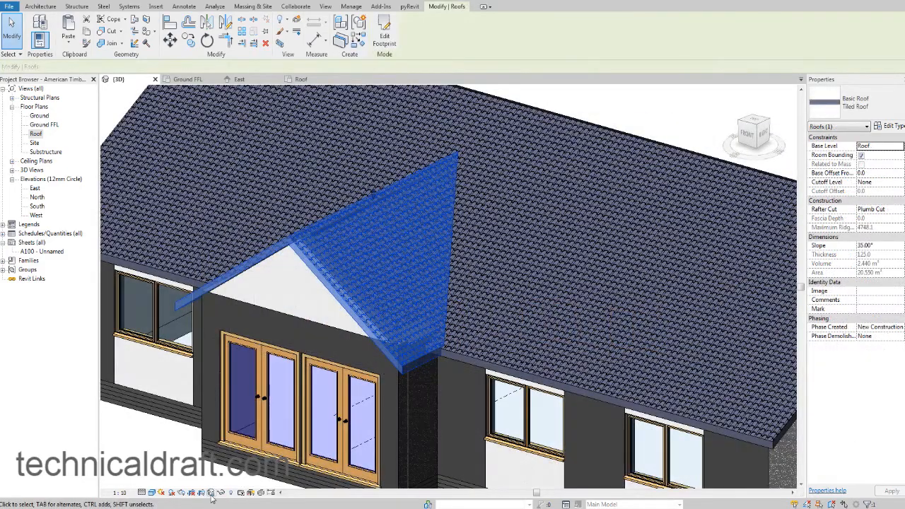
left_click(220, 492)
left_click(247, 465)
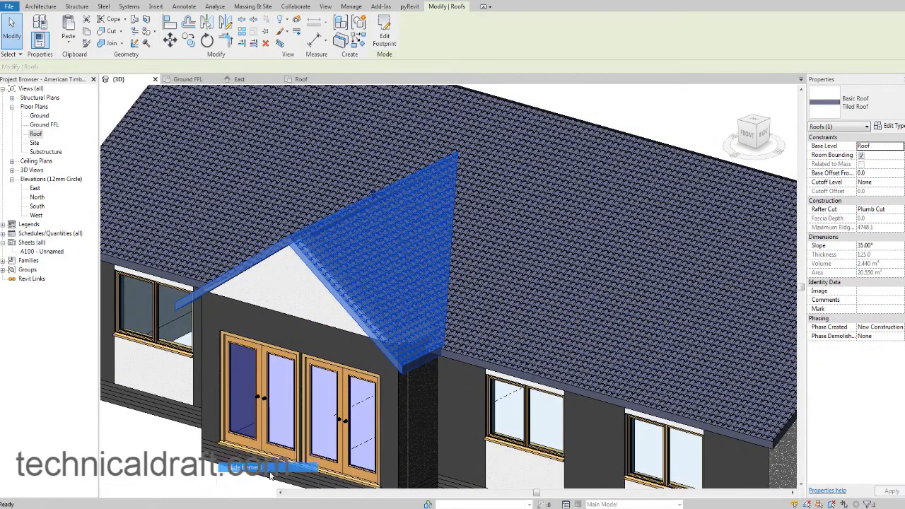
middle_click_drag(388, 369, 360, 229, "shift")
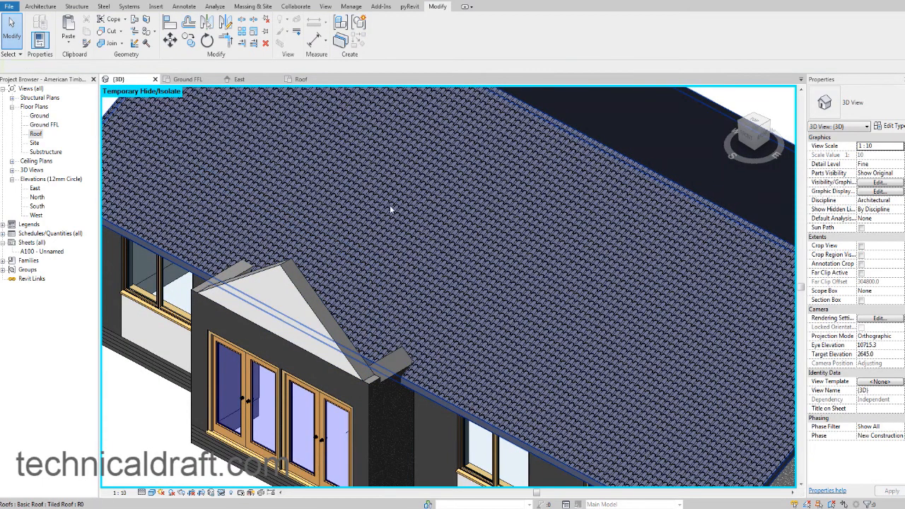
middle_click_drag(377, 262, 373, 351, "shift")
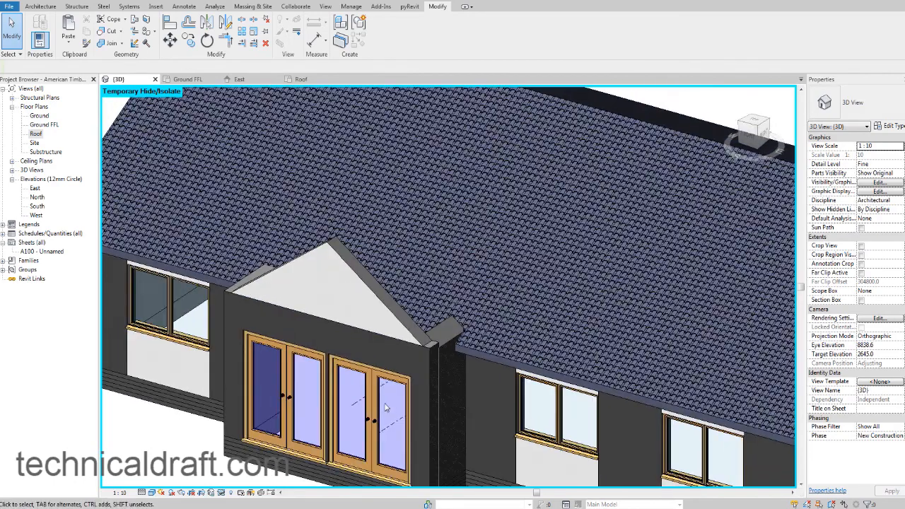
Reset the temporary hide to bring back the entrance roof and view the whole house.
left_click(241, 493)
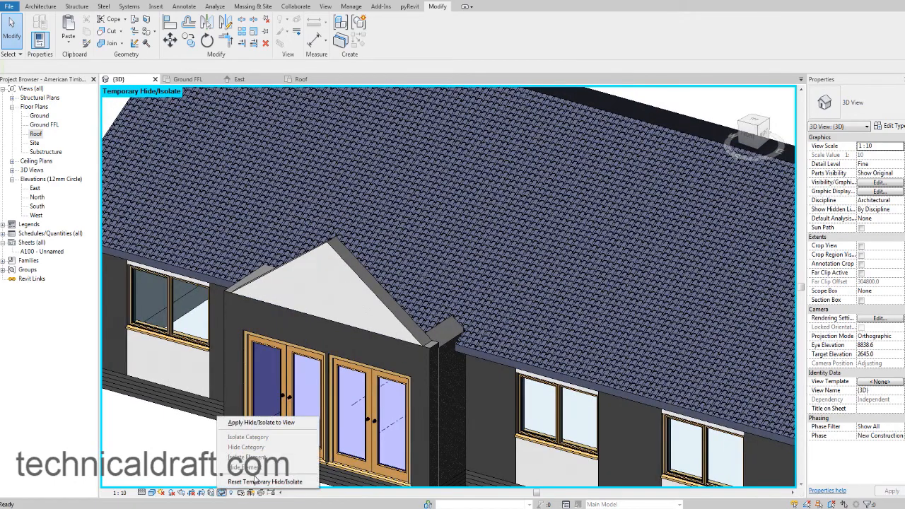
left_click(263, 481)
scroll(410, 368, "down", 3)
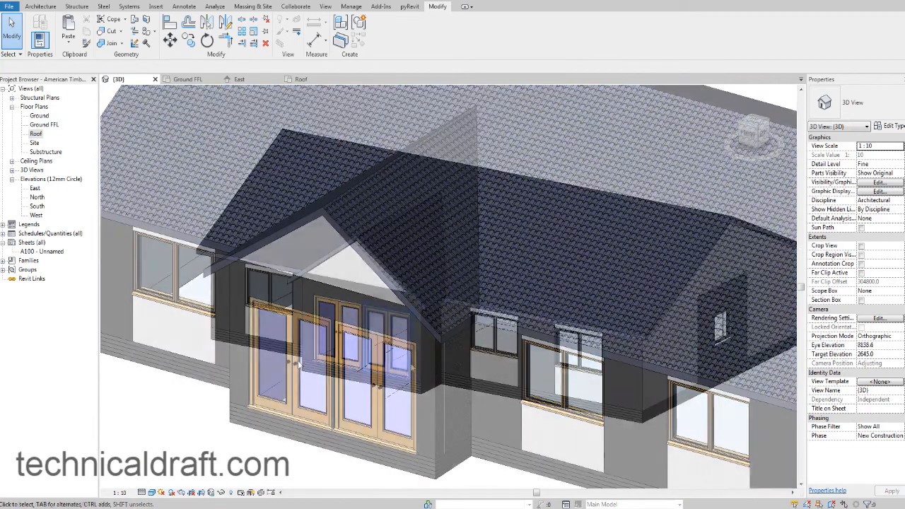
middle_click_drag(427, 283, 454, 365, "shift")
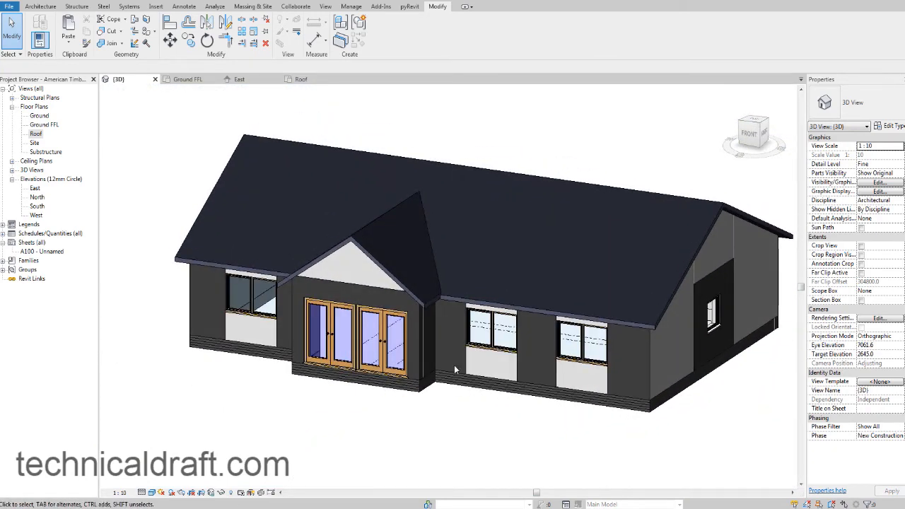